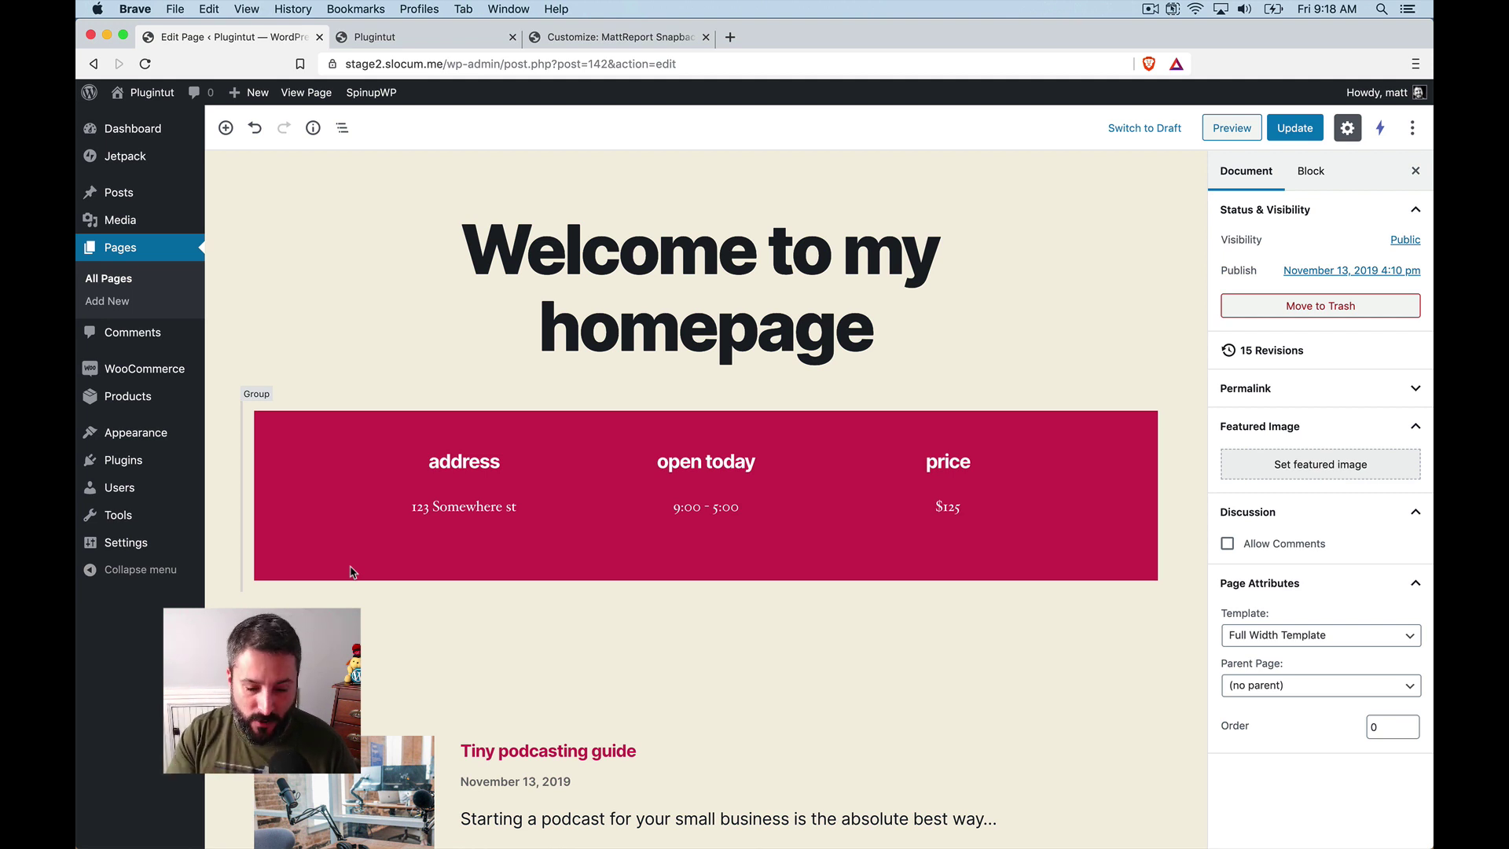
- Scroll the homepage editor down past the Posts block listing two posts
scroll(351, 571, "down", 5)
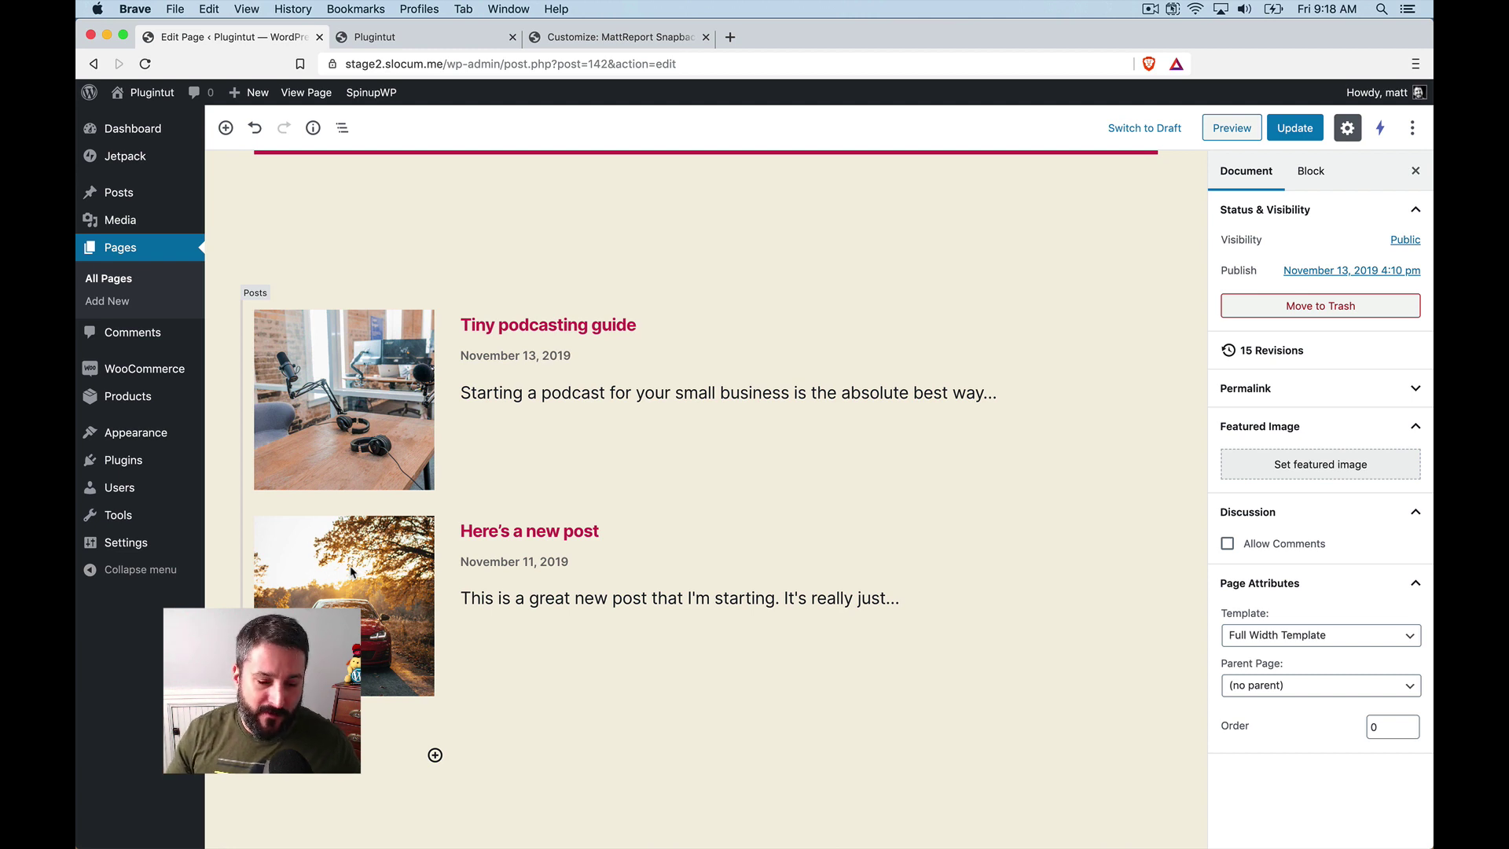
scroll(496, 349, "down", 4)
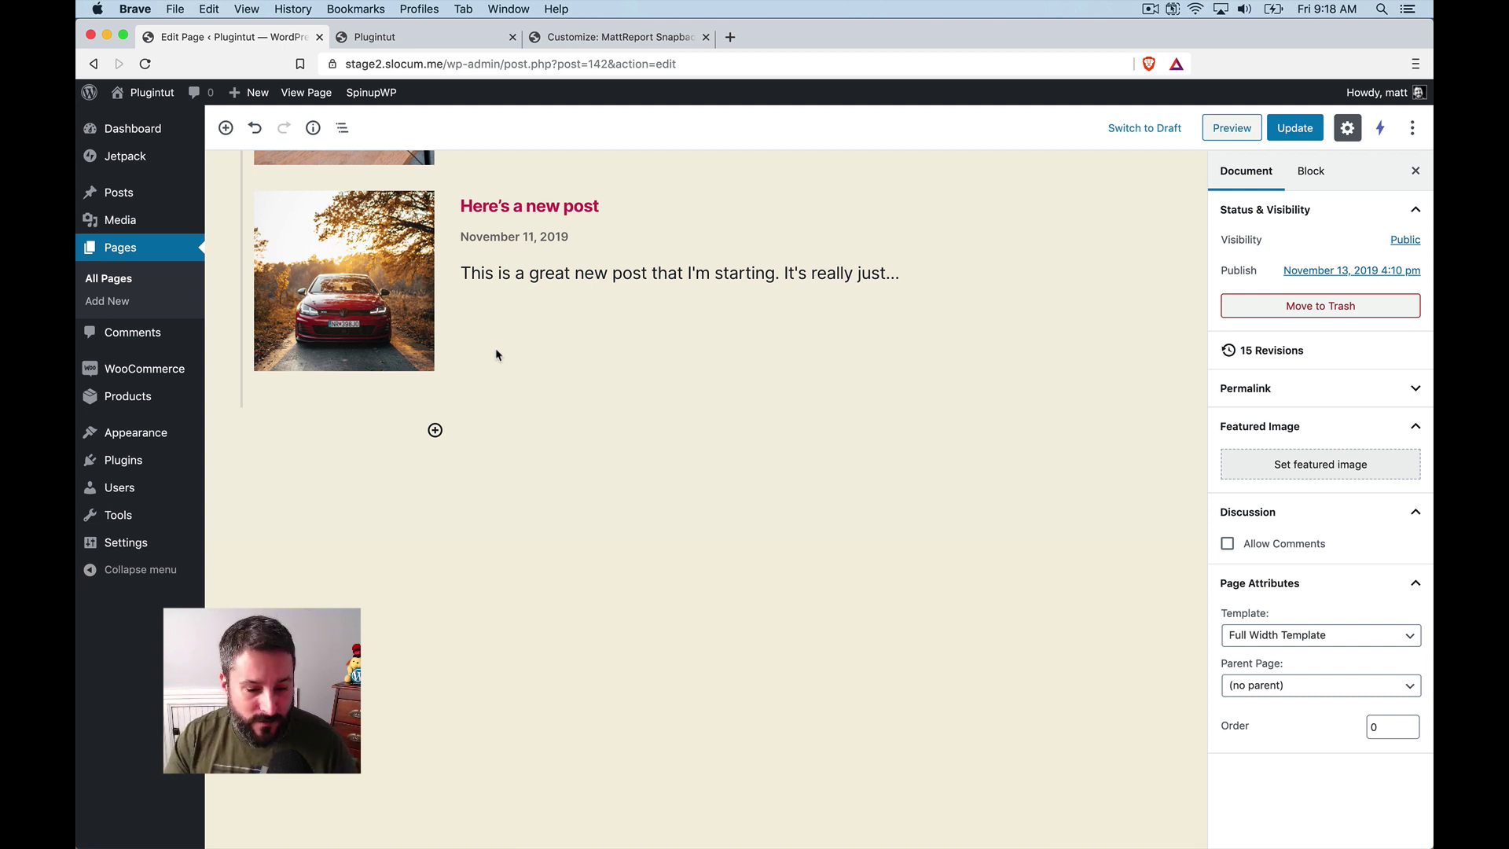
- Insert a Hand-picked Products block below the posts showing Product #1 at $26.99
left_click(435, 430)
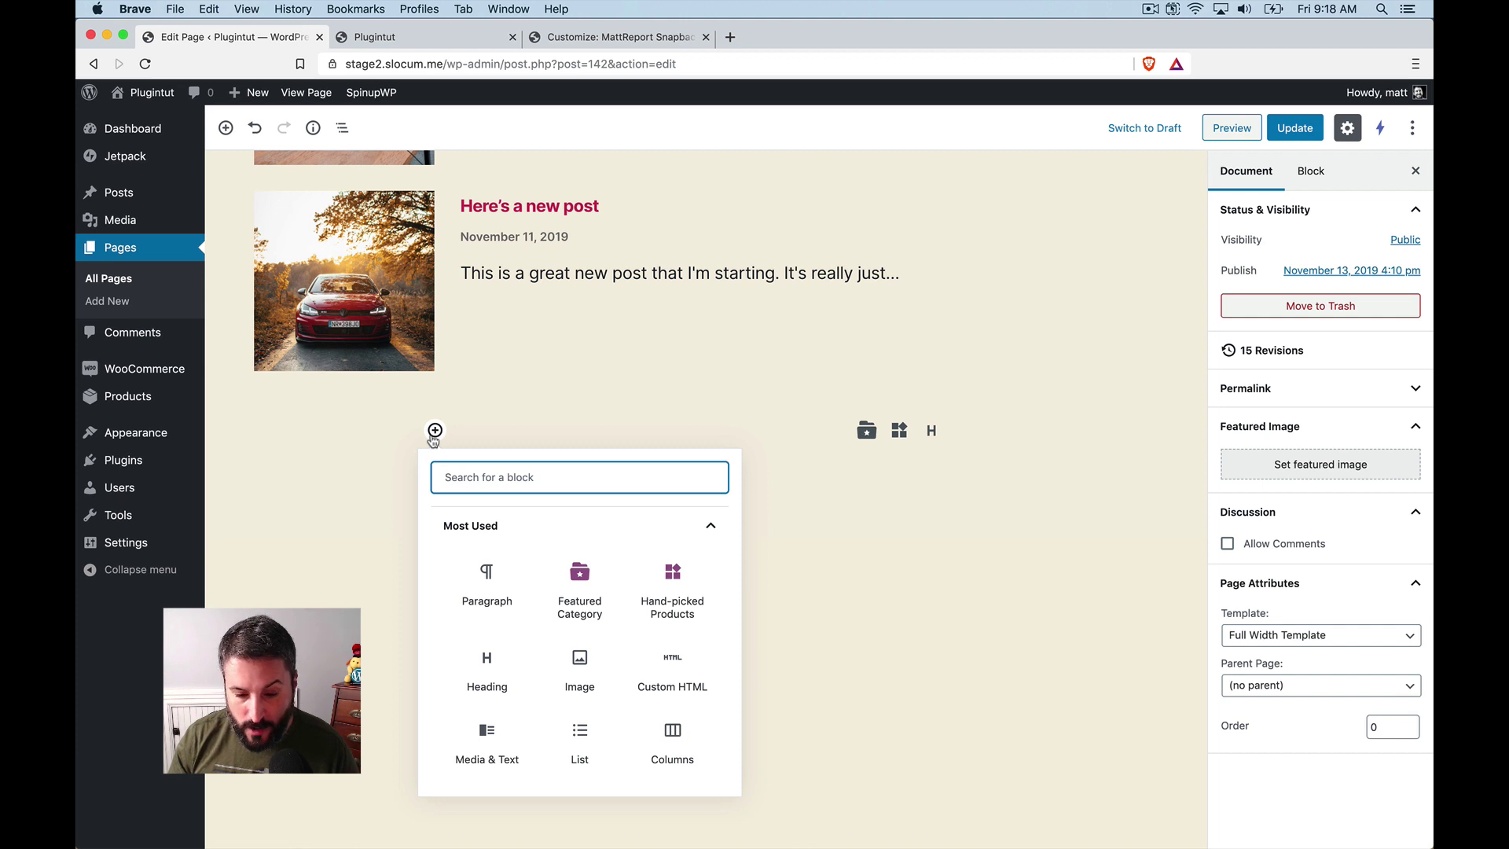
left_click(659, 578)
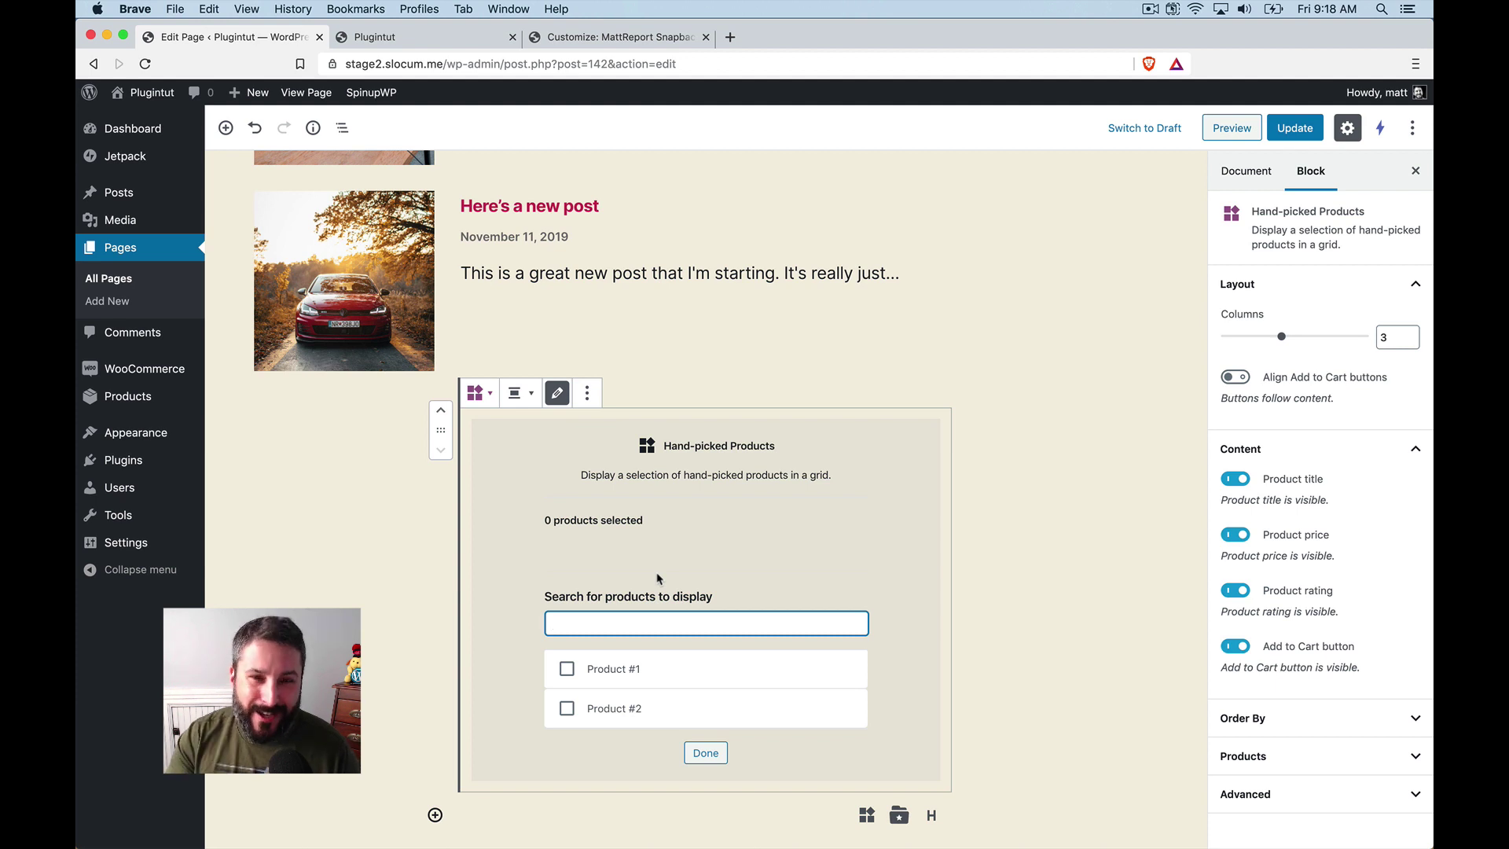
scroll(657, 578, "down", 2)
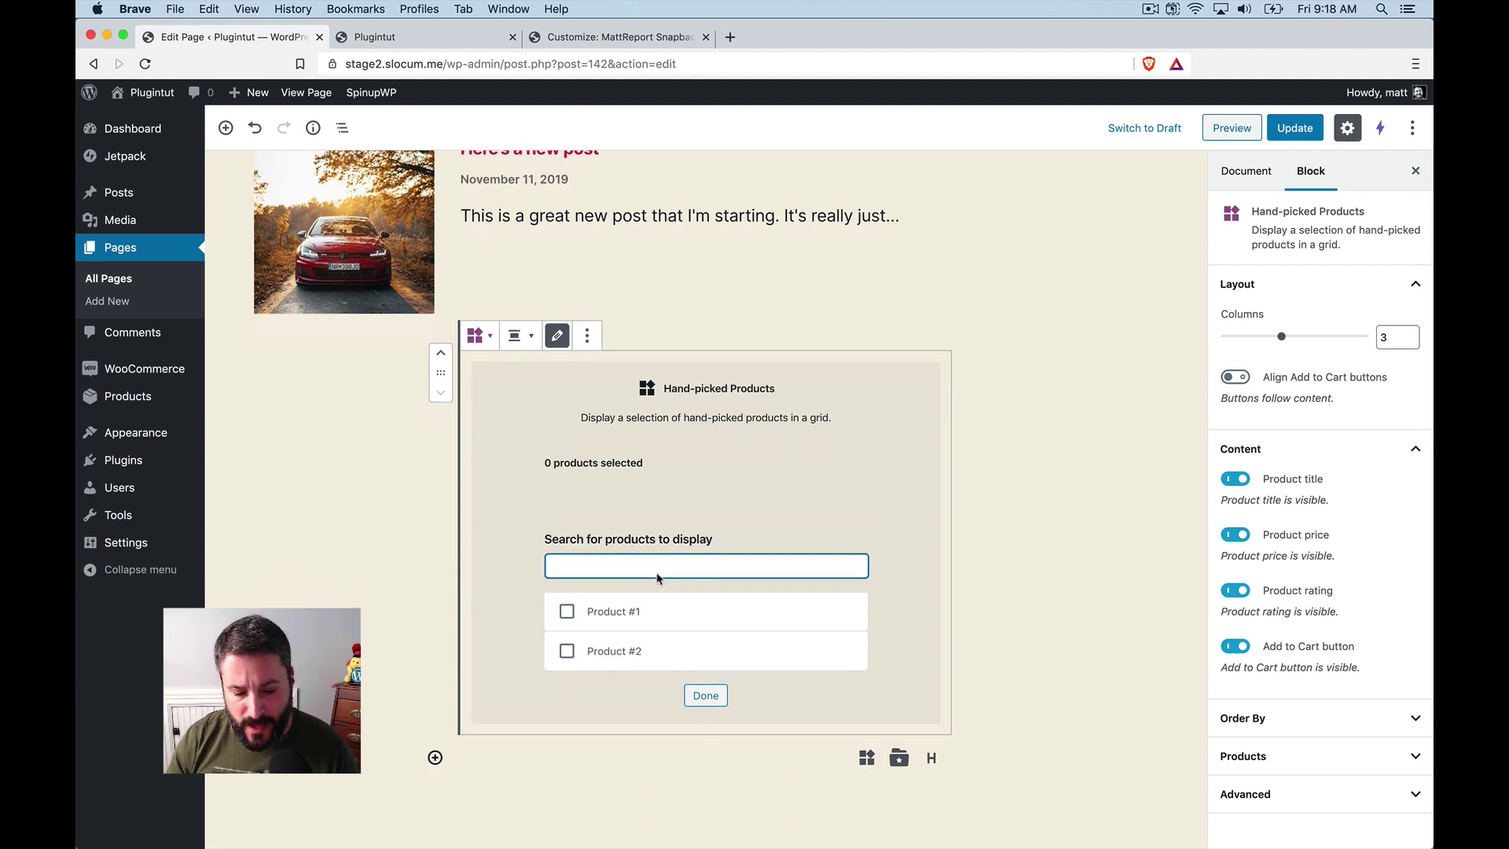
left_click(566, 590)
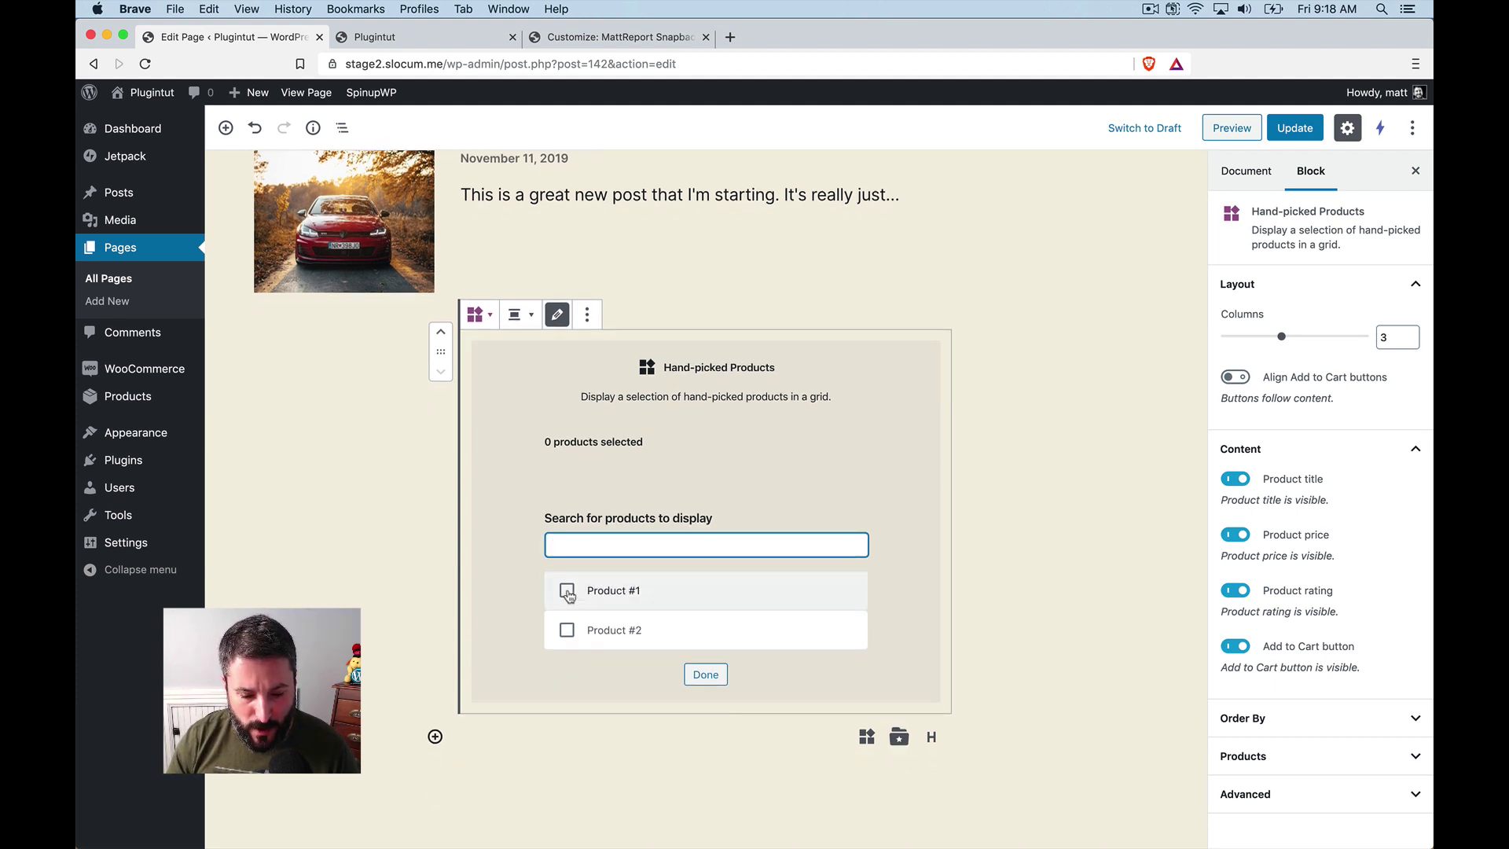
left_click(706, 674)
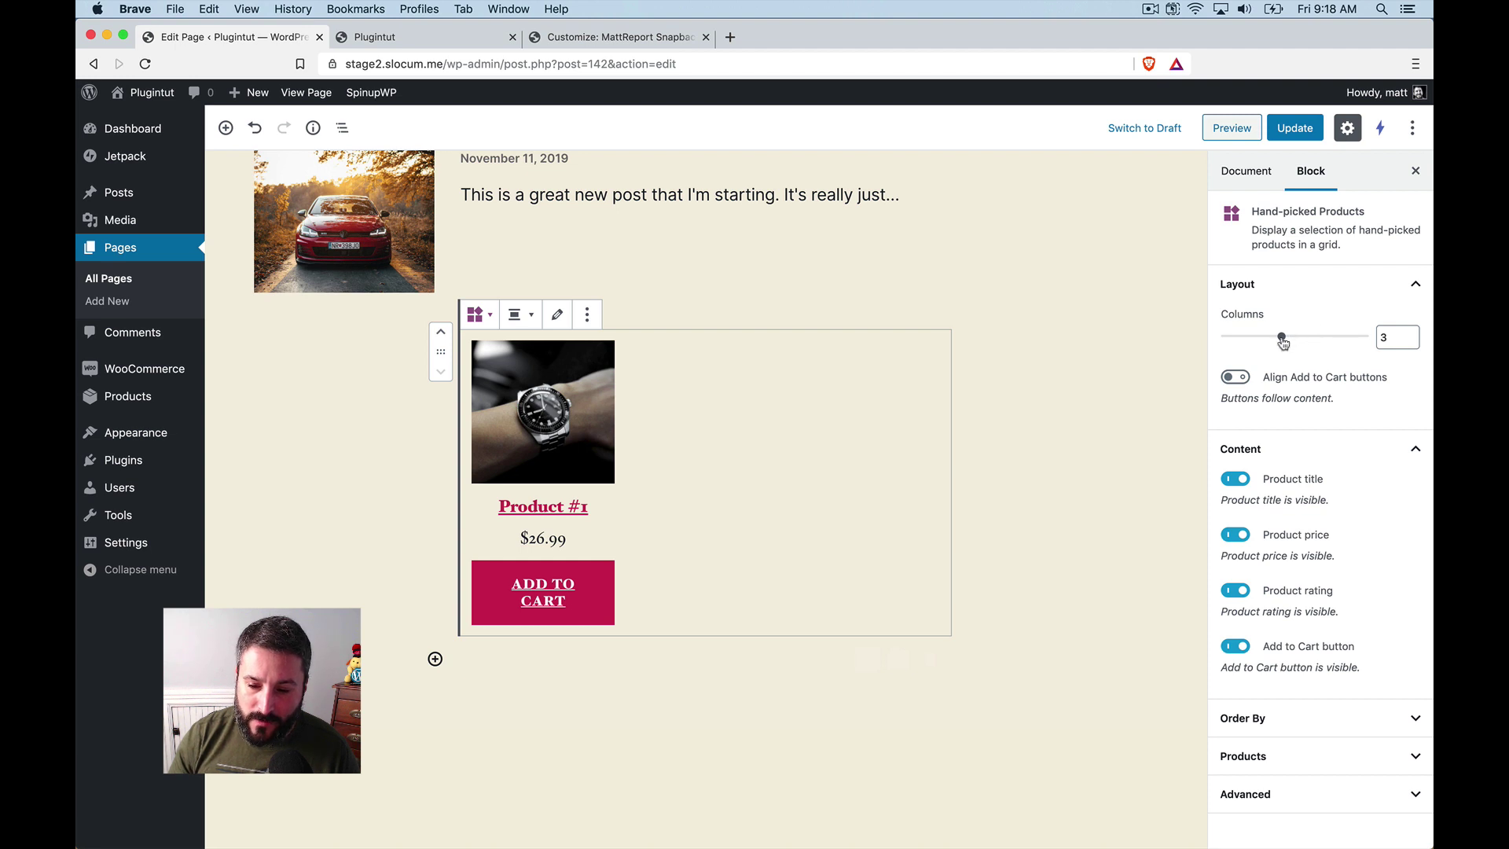
- Set the Hand-picked Products grid to 2 columns
left_click_drag(1281, 341, 1253, 338)
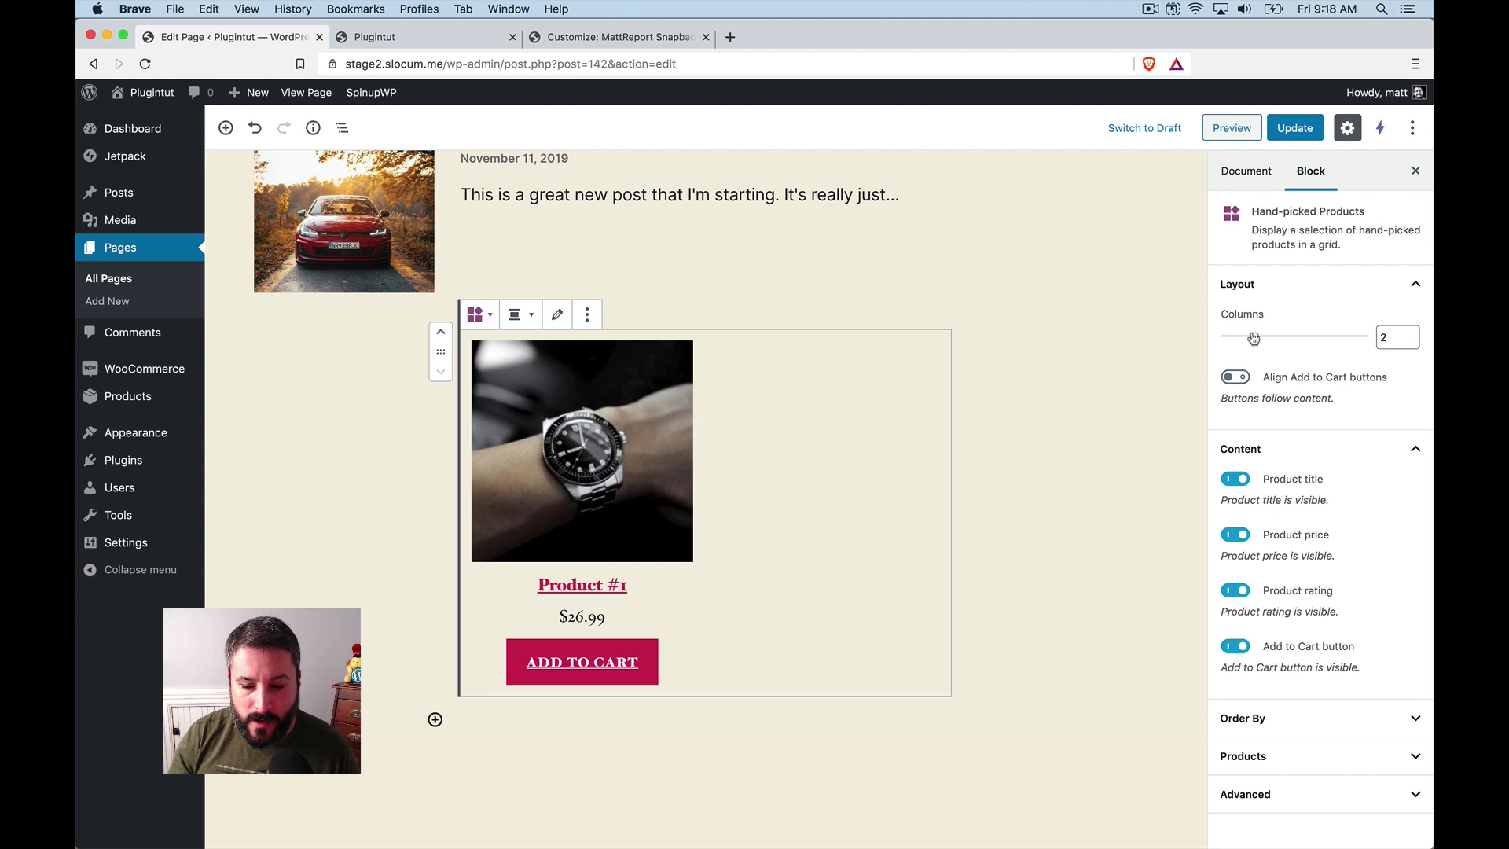
left_click_drag(1253, 338, 1231, 339)
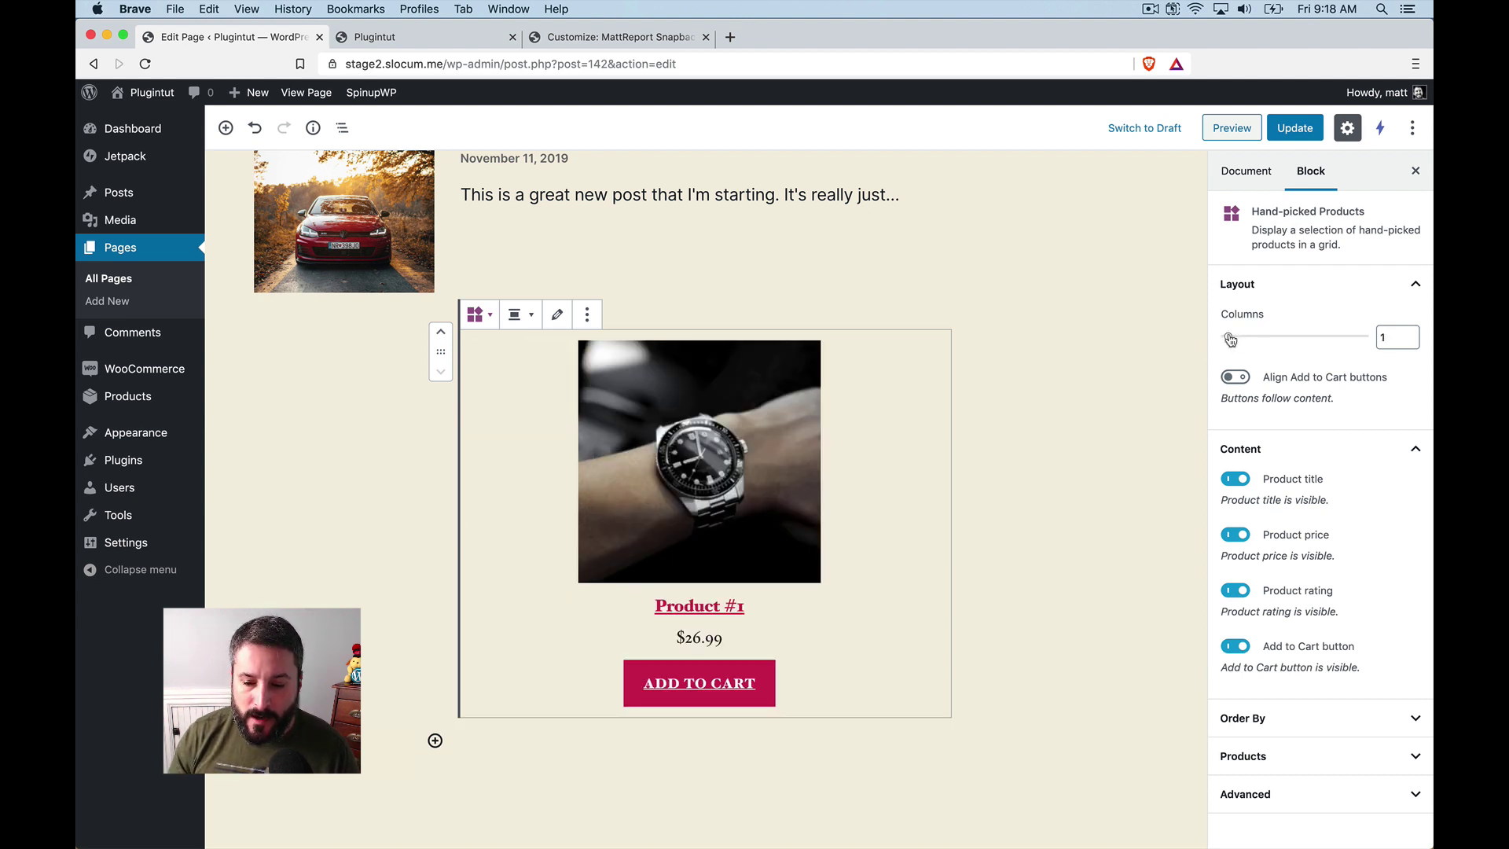
left_click_drag(1231, 340, 1254, 337)
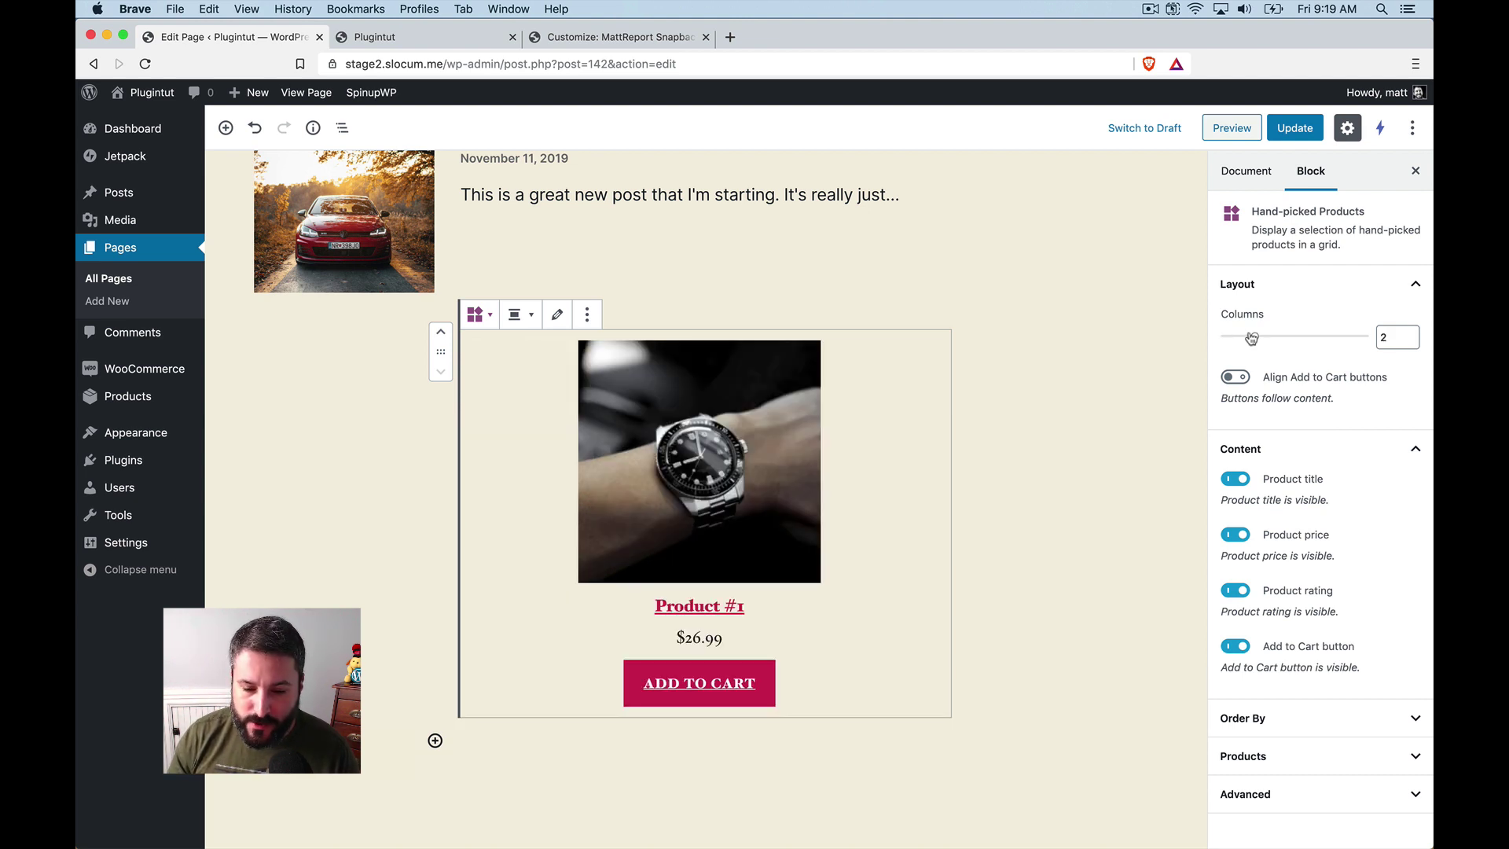
- Add Product #2 to the block's selection alongside Product #1
left_click(559, 315)
left_click(567, 629)
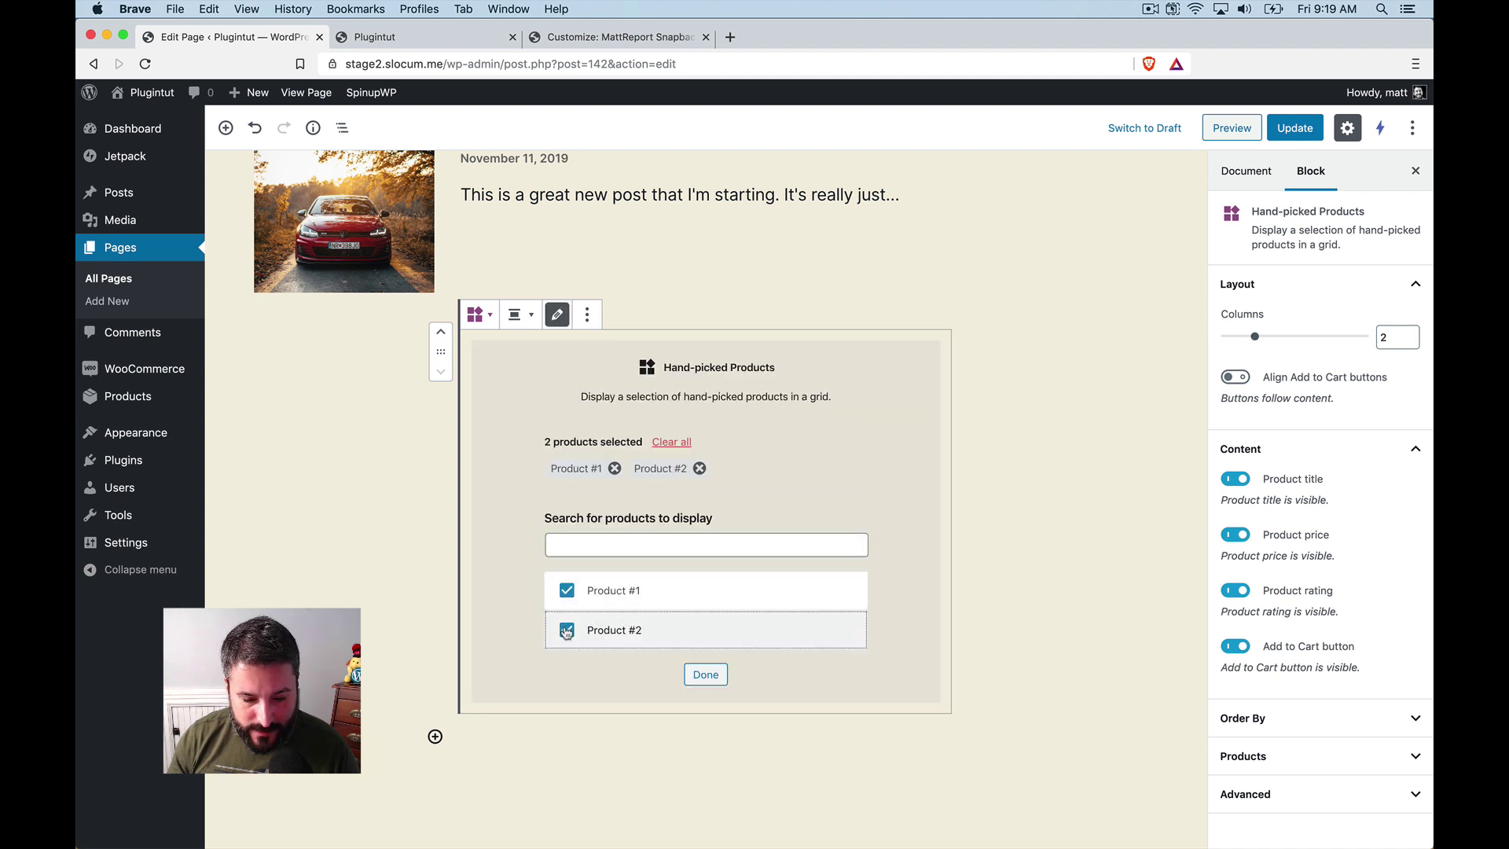
left_click(698, 678)
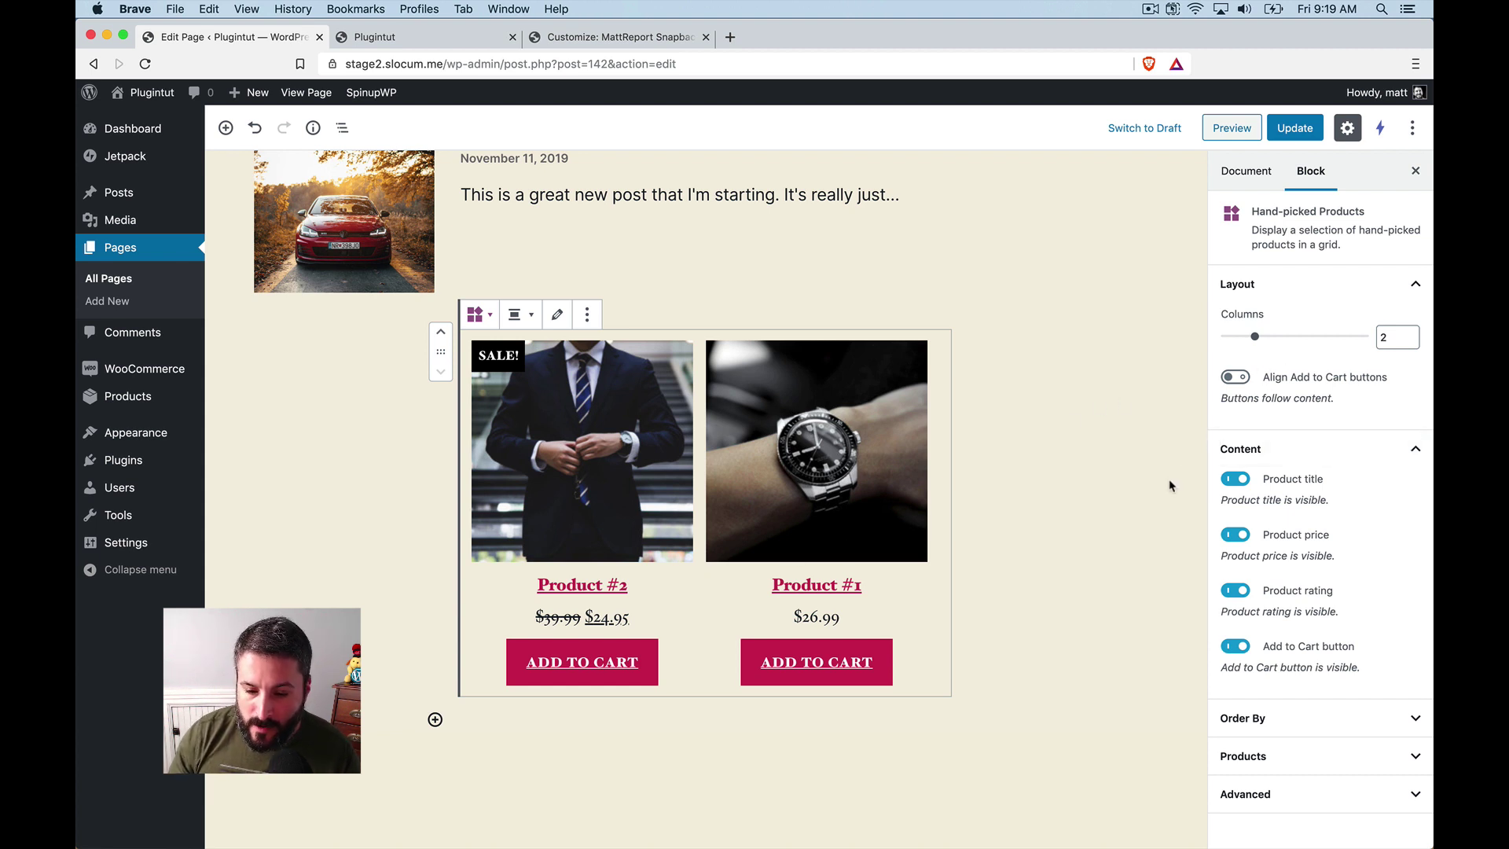
- Update the homepage and preview it down to the Product #2 and Product #1 grid
left_click(1289, 129)
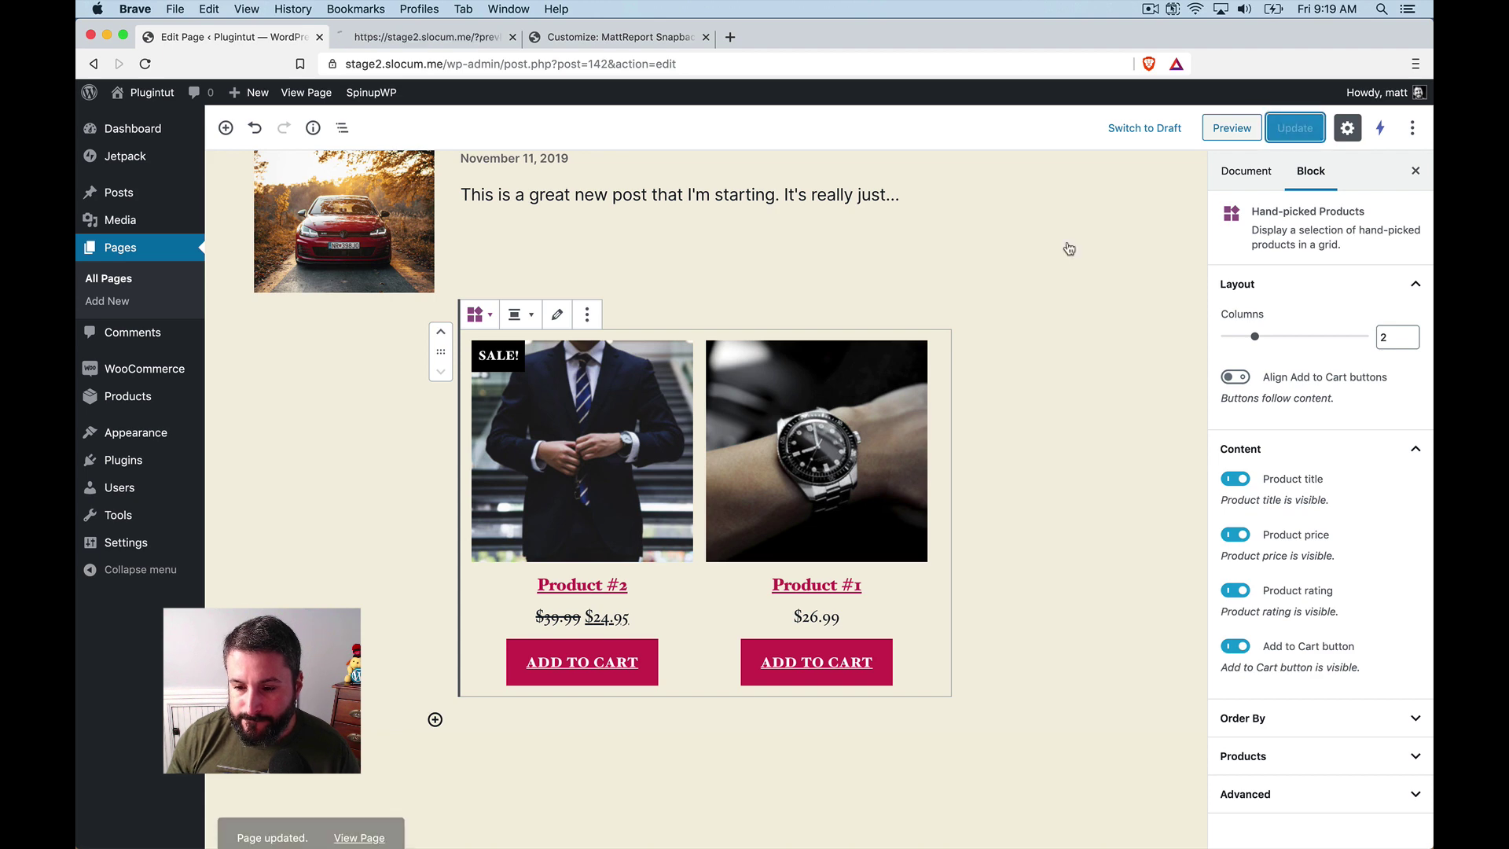
left_click(1231, 128)
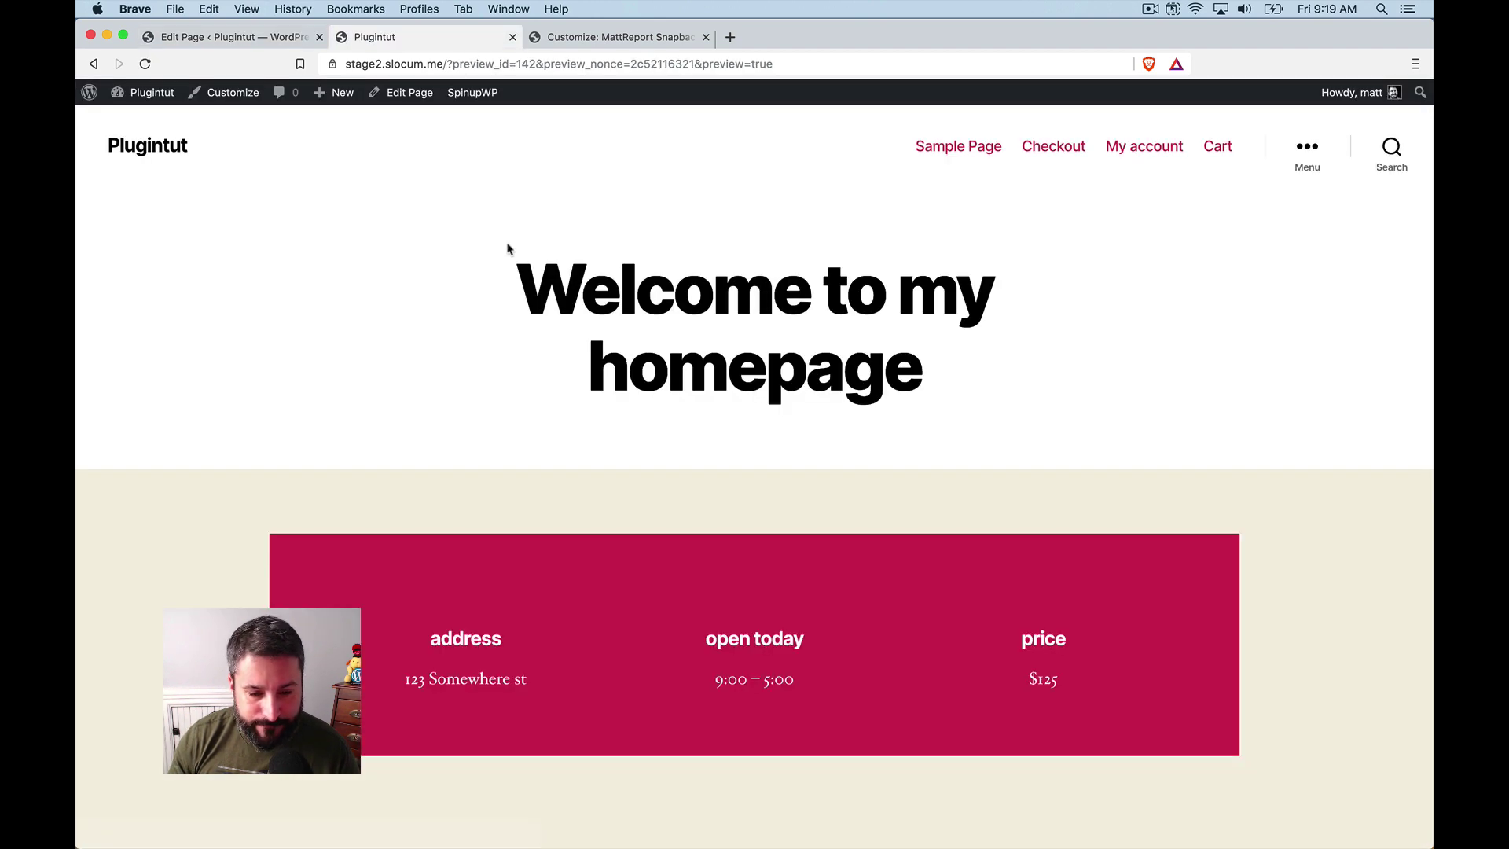
scroll(609, 346, "down", 15)
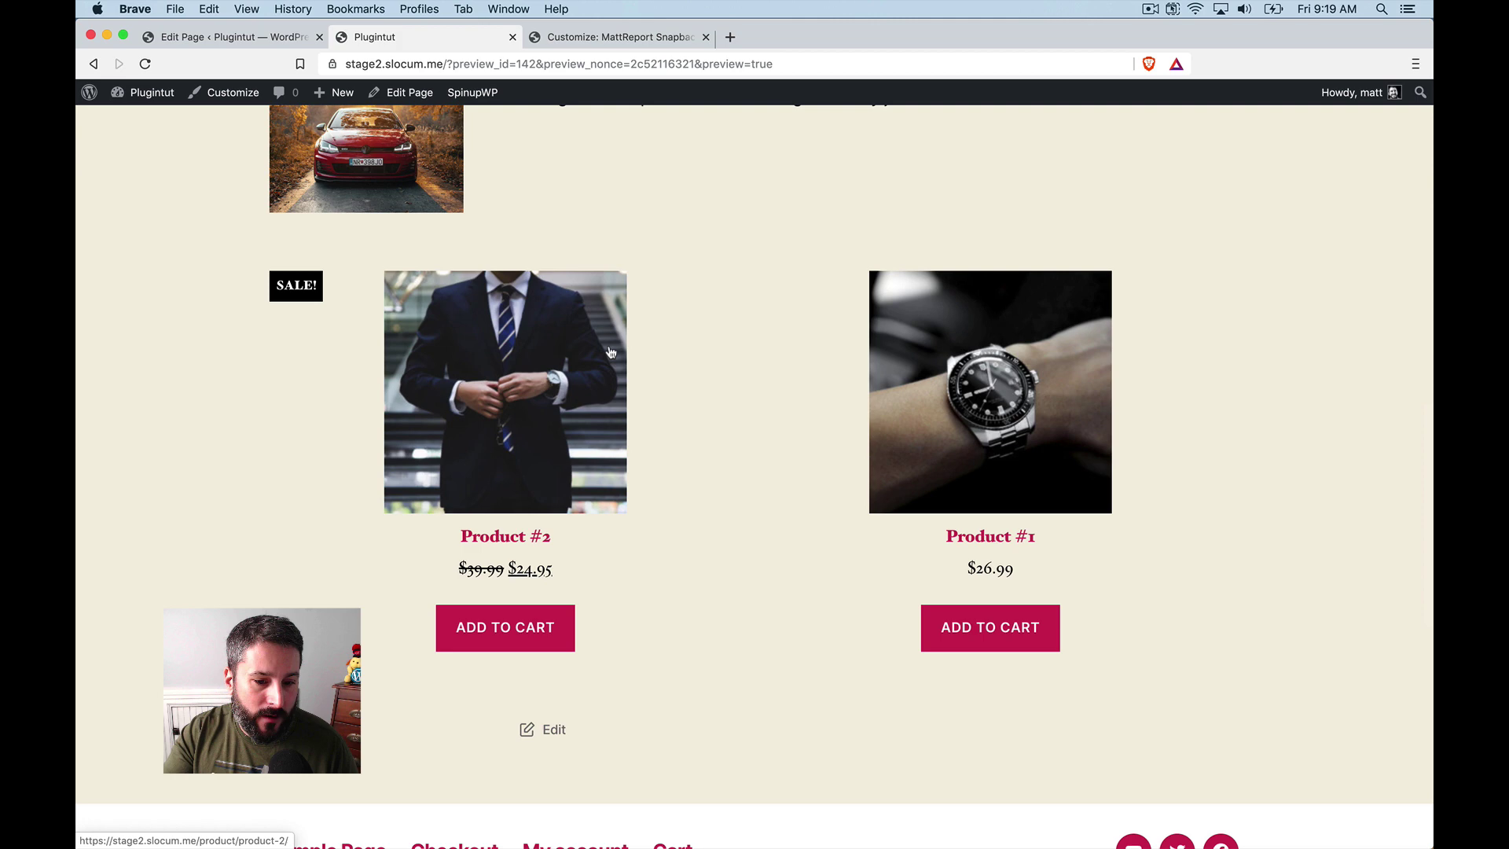
- Duplicate the spacer below the info banner and move the copy below the posts list
left_click(228, 37)
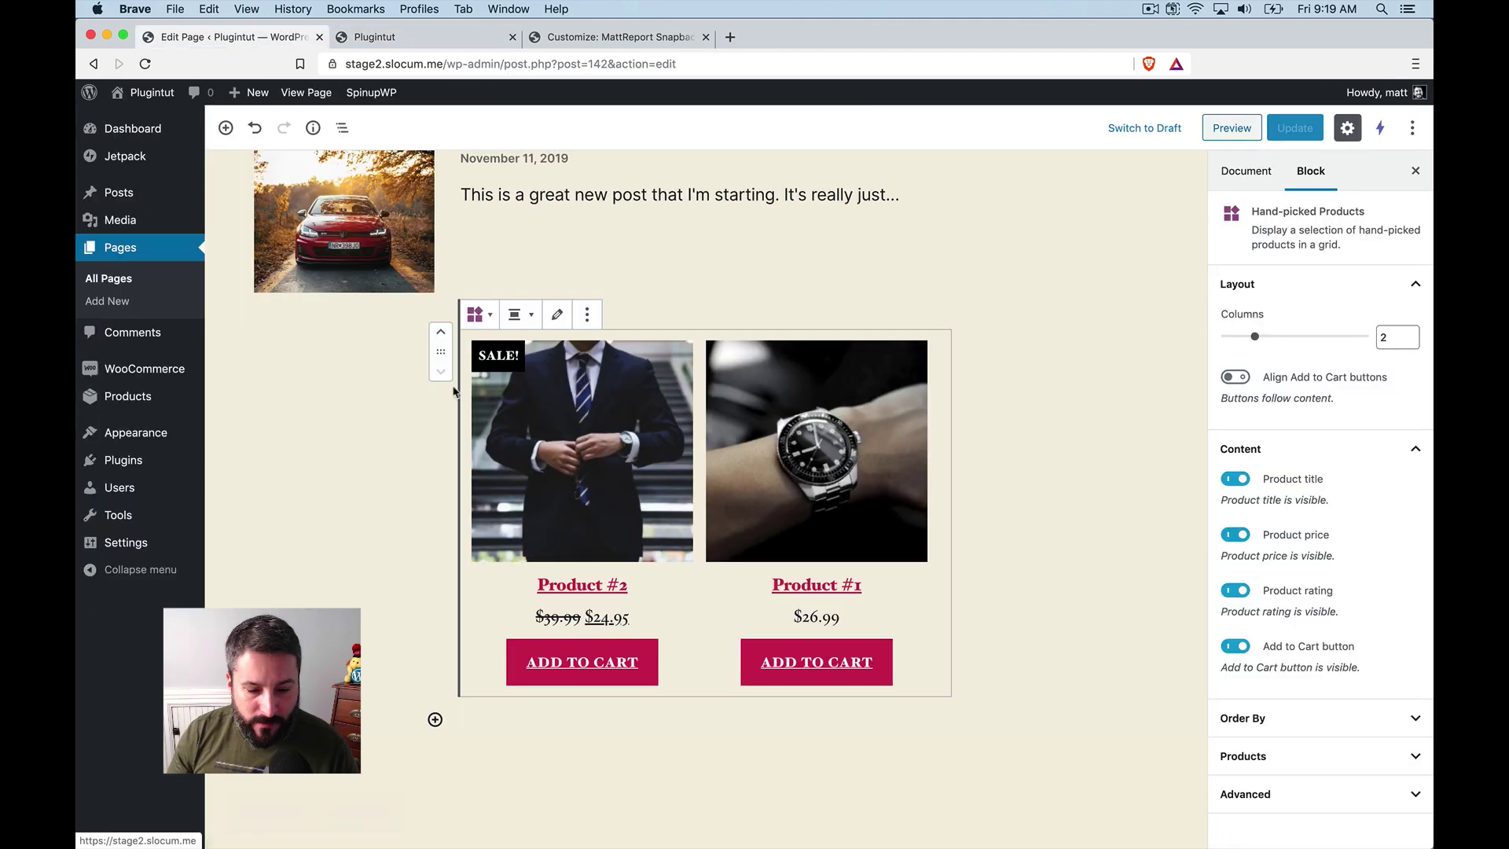
scroll(568, 341, "up", 10)
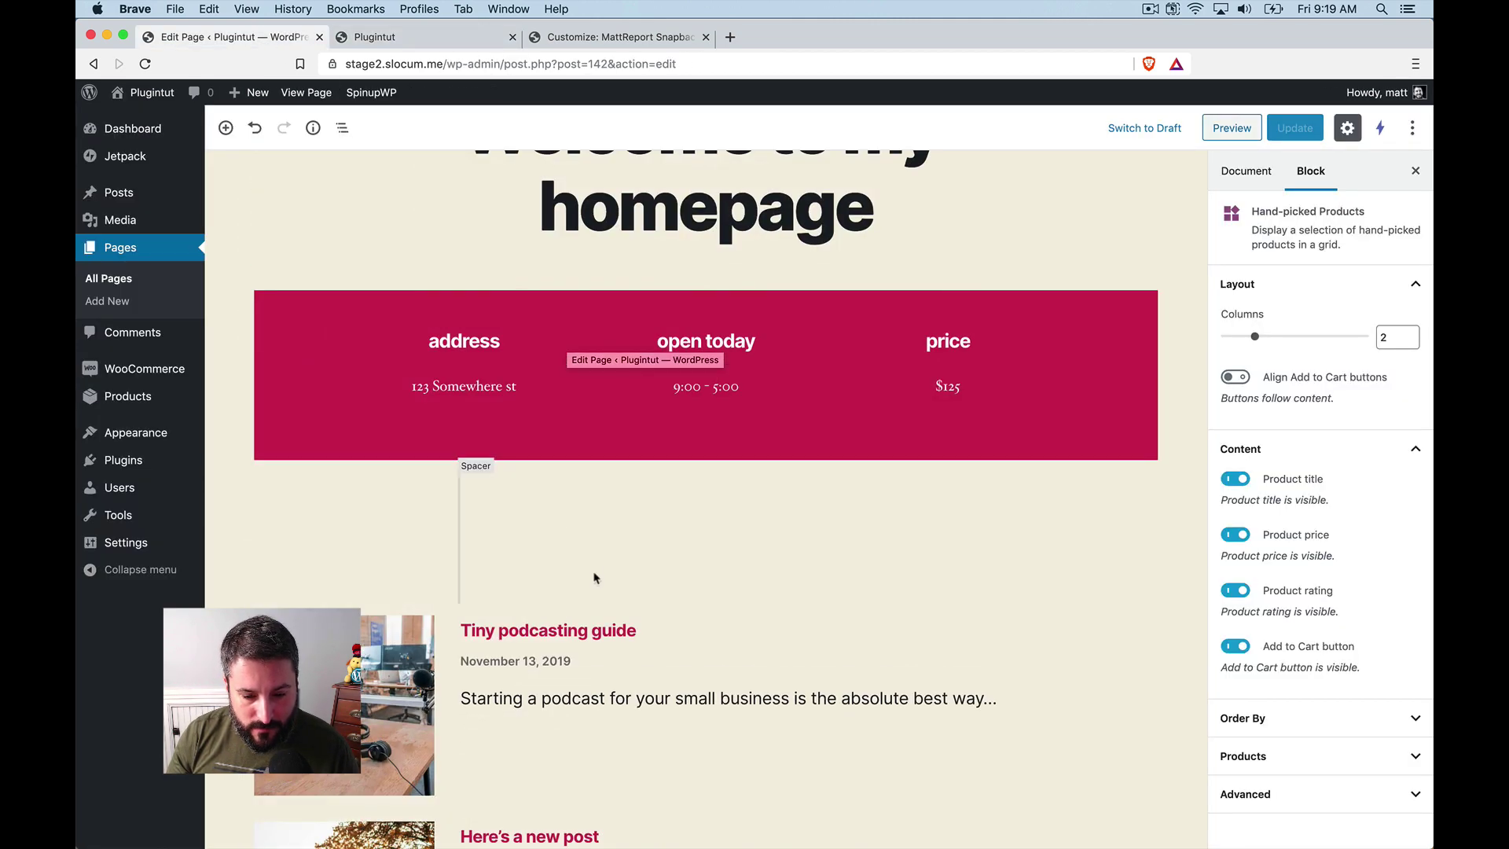
left_click(678, 552)
left_click(515, 456)
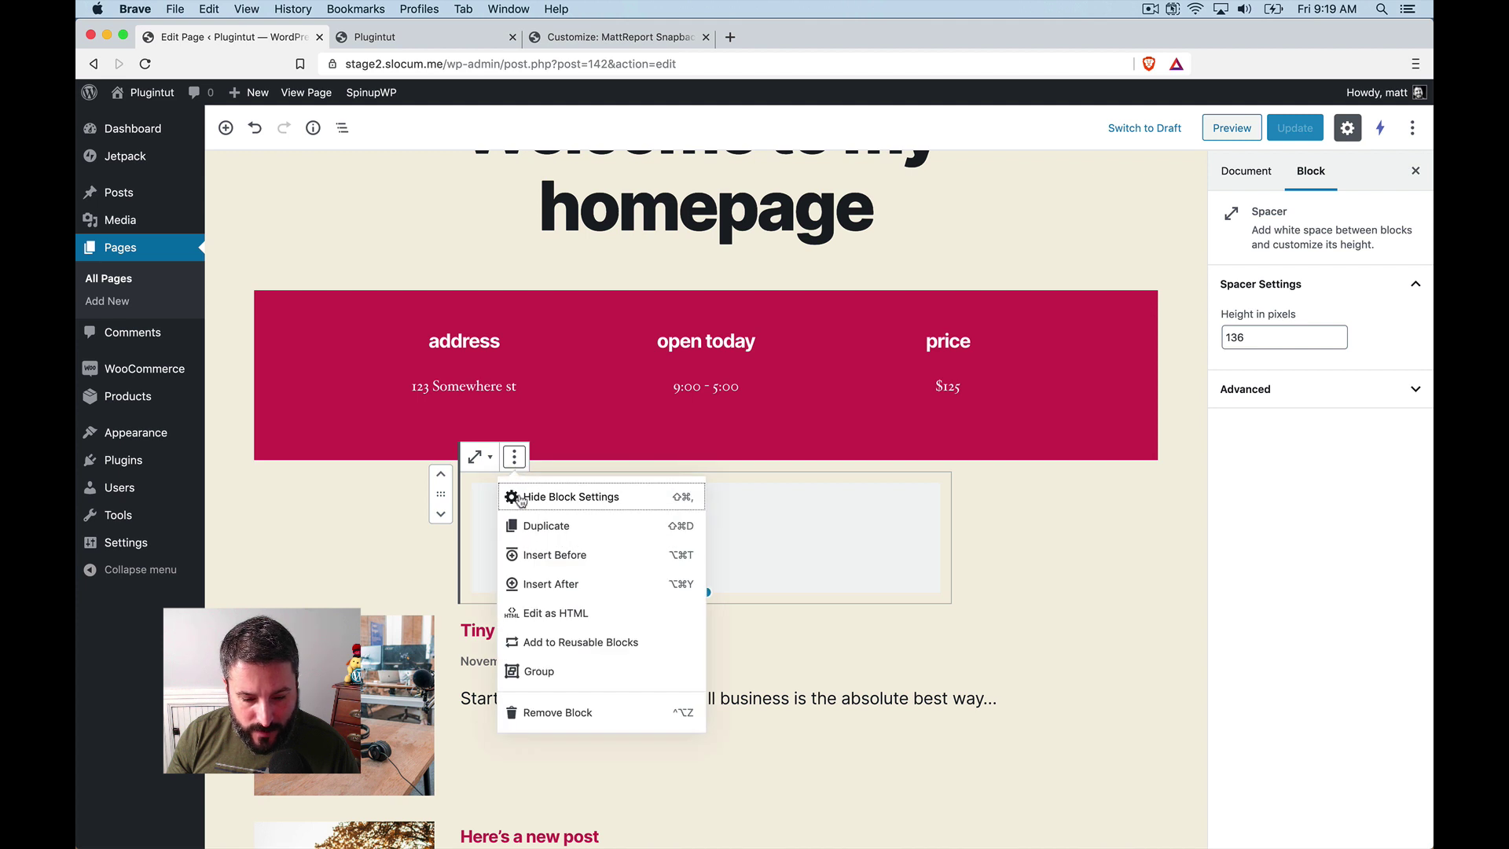
left_click(519, 532)
scroll(519, 537, "down", 2)
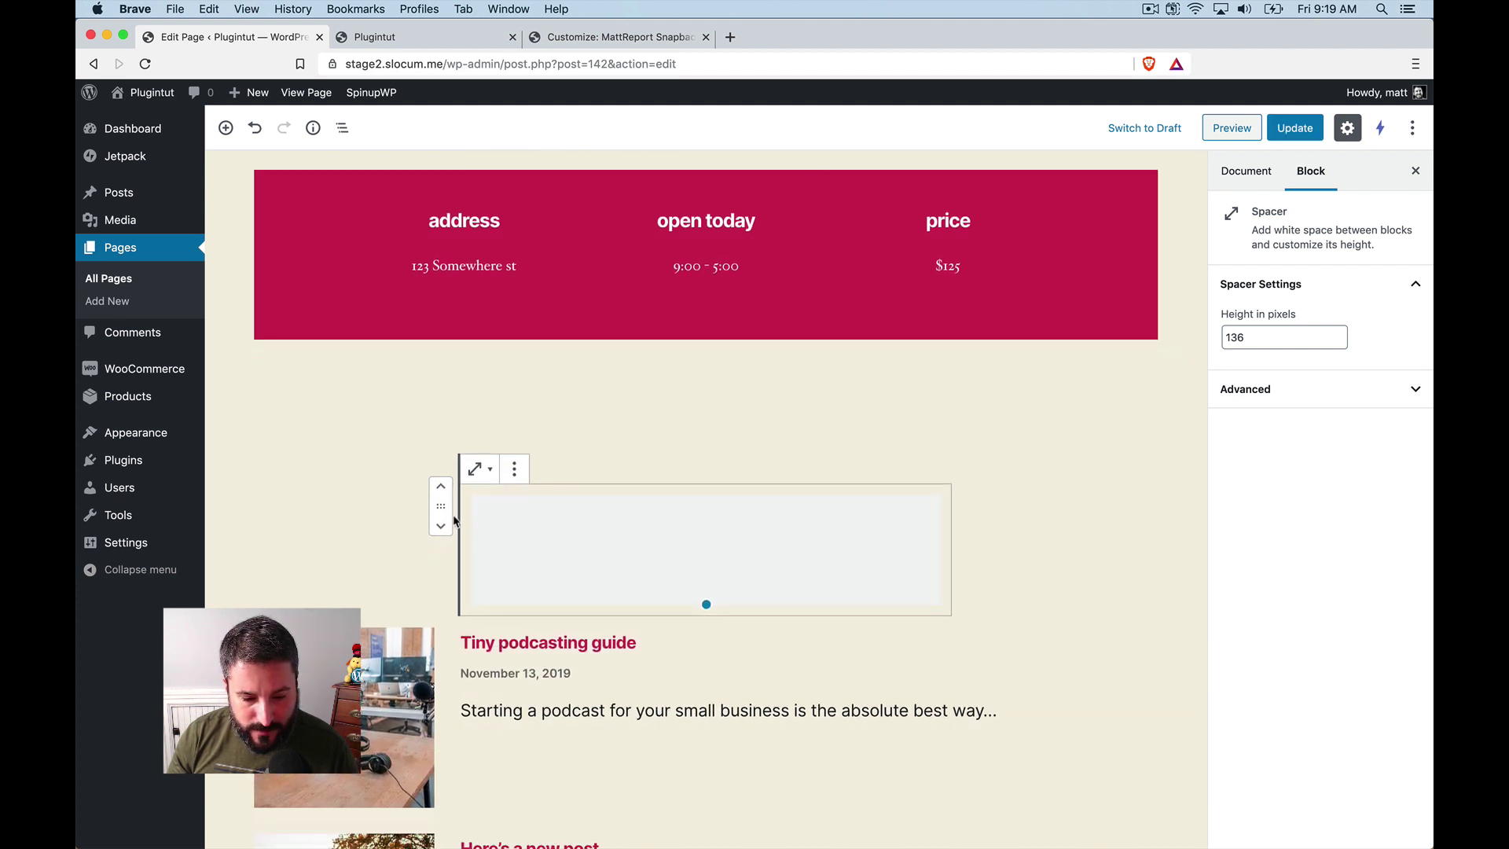
left_click(440, 528)
scroll(440, 535, "down", 3)
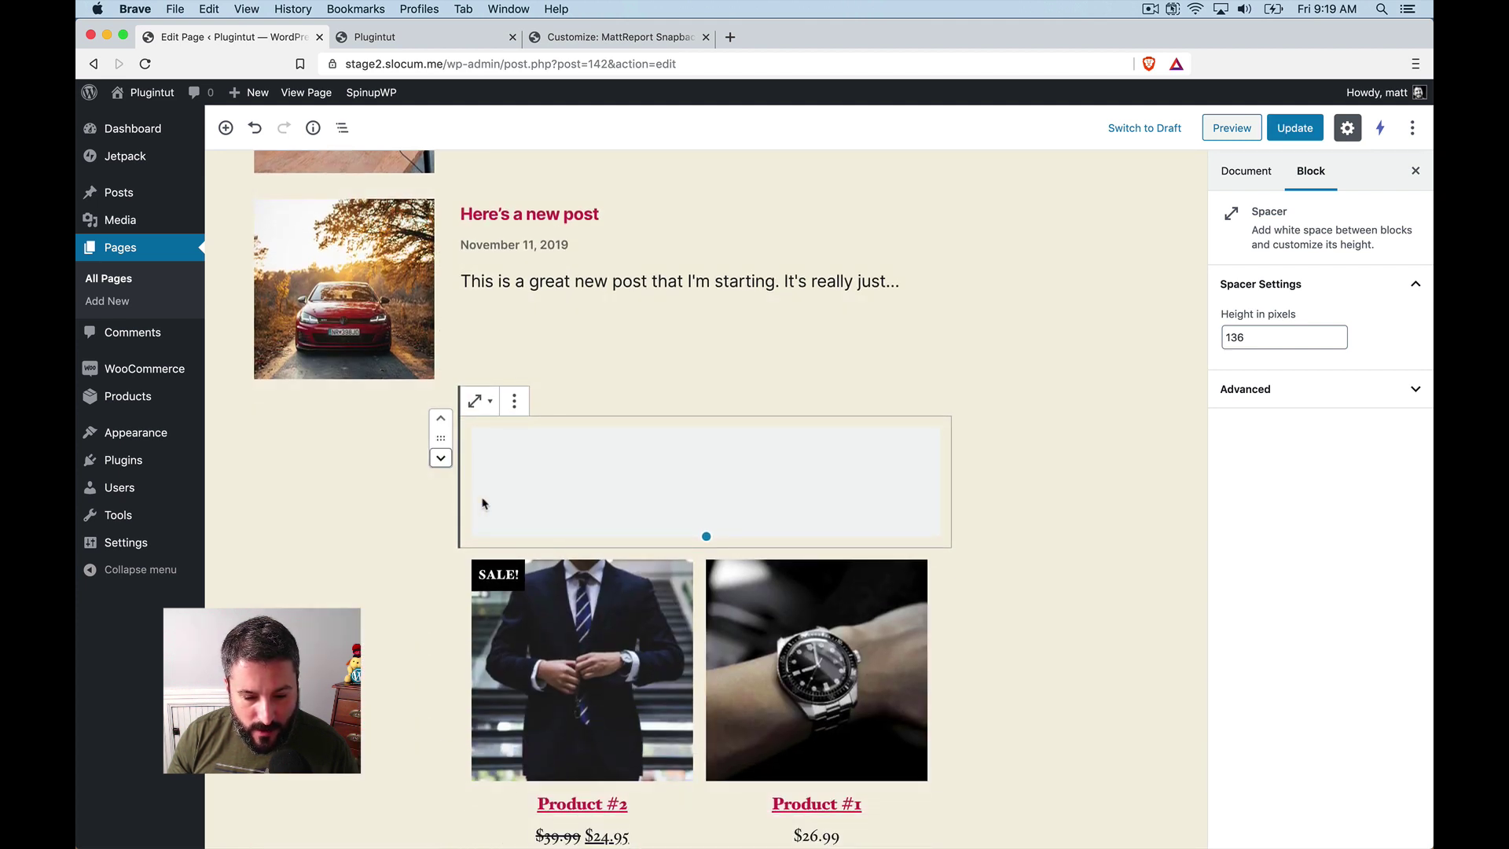
left_click(1051, 517)
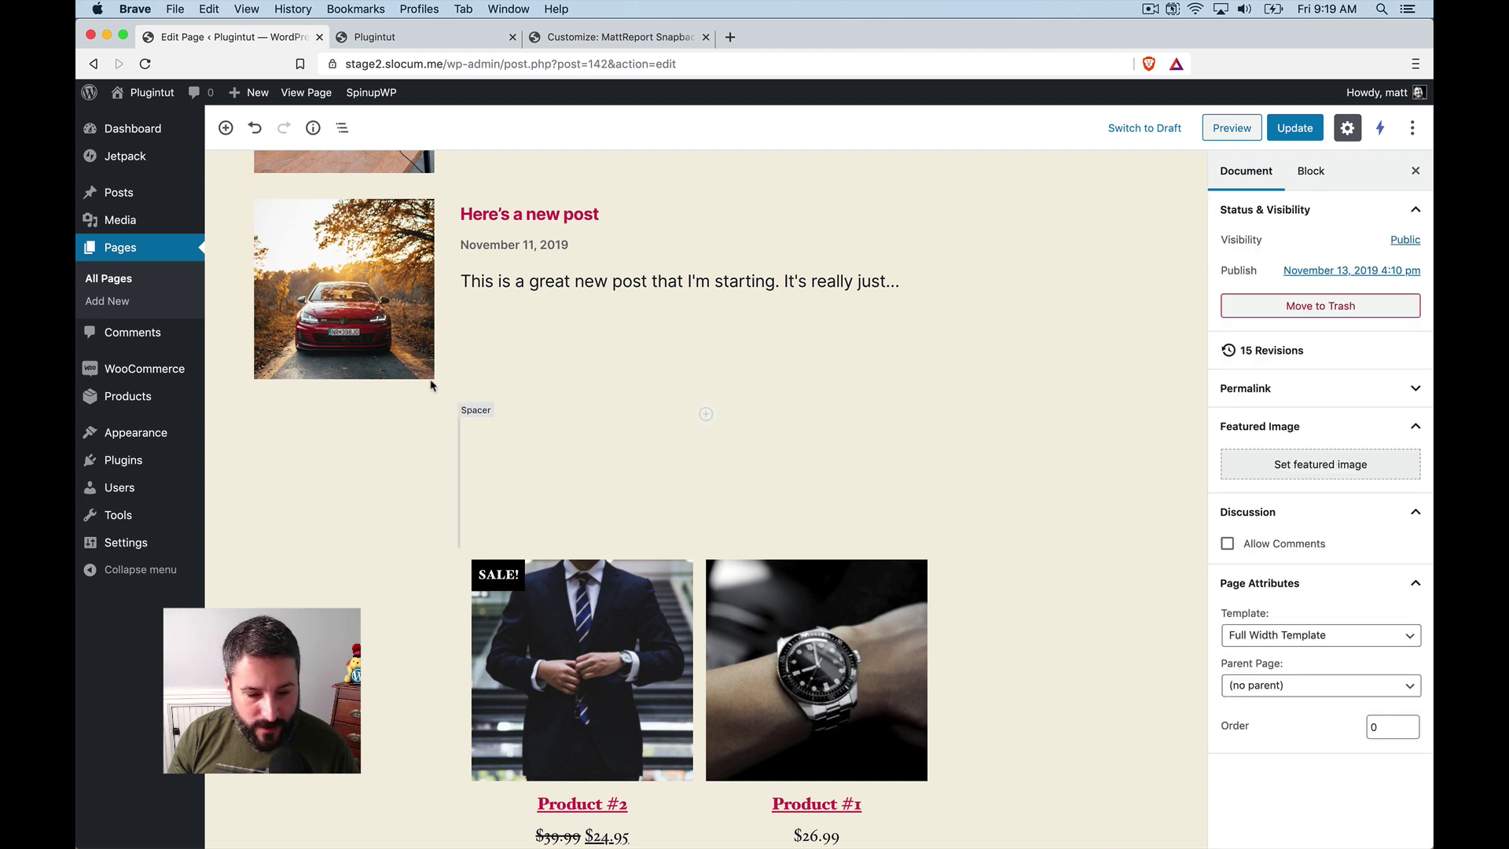
- Insert a heading above the product grid reading 'Our featured products'
left_click(706, 547)
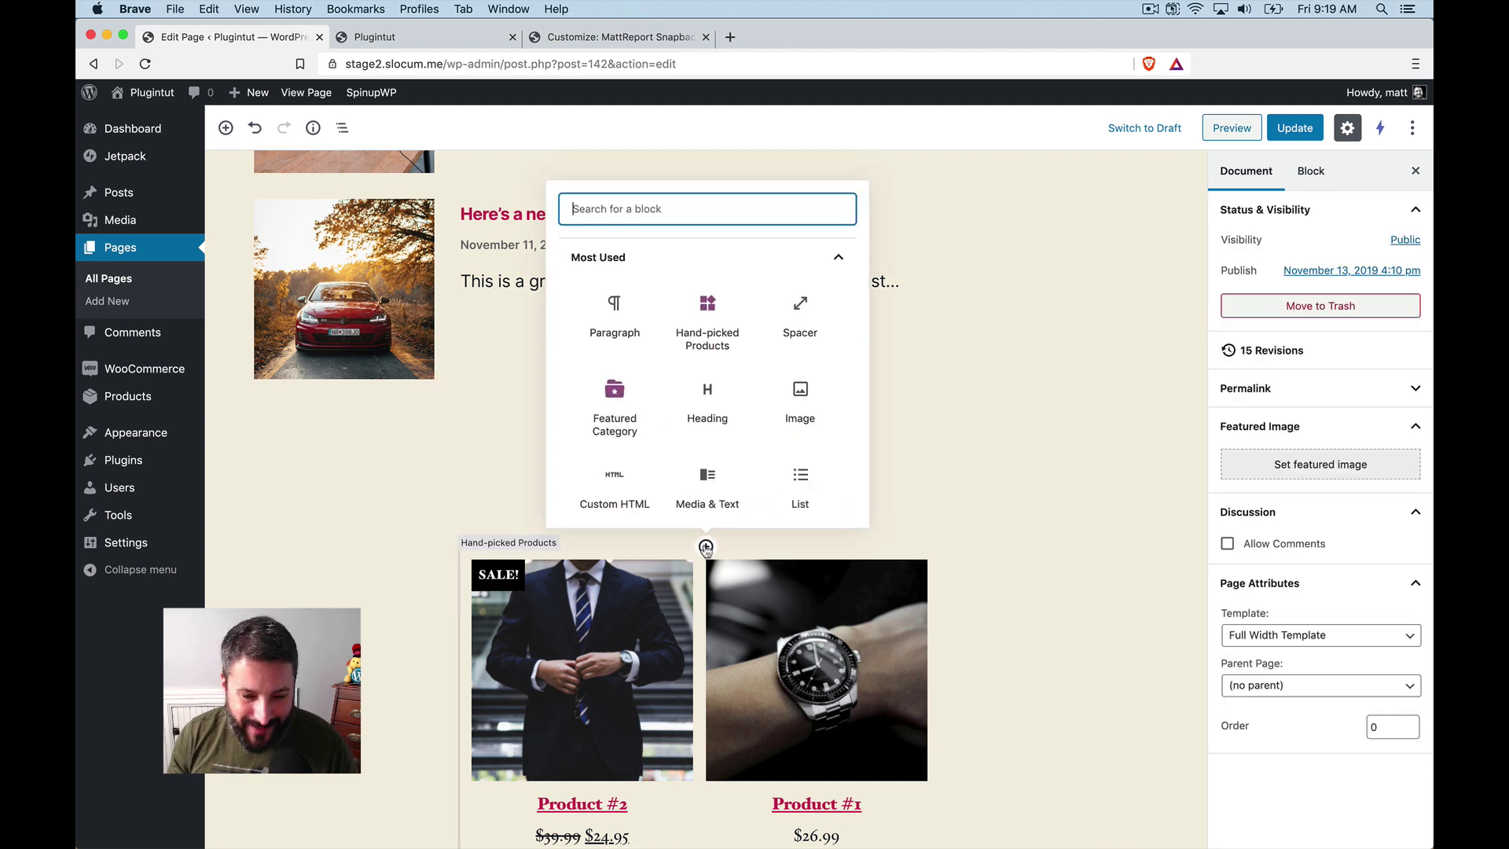
type("he")
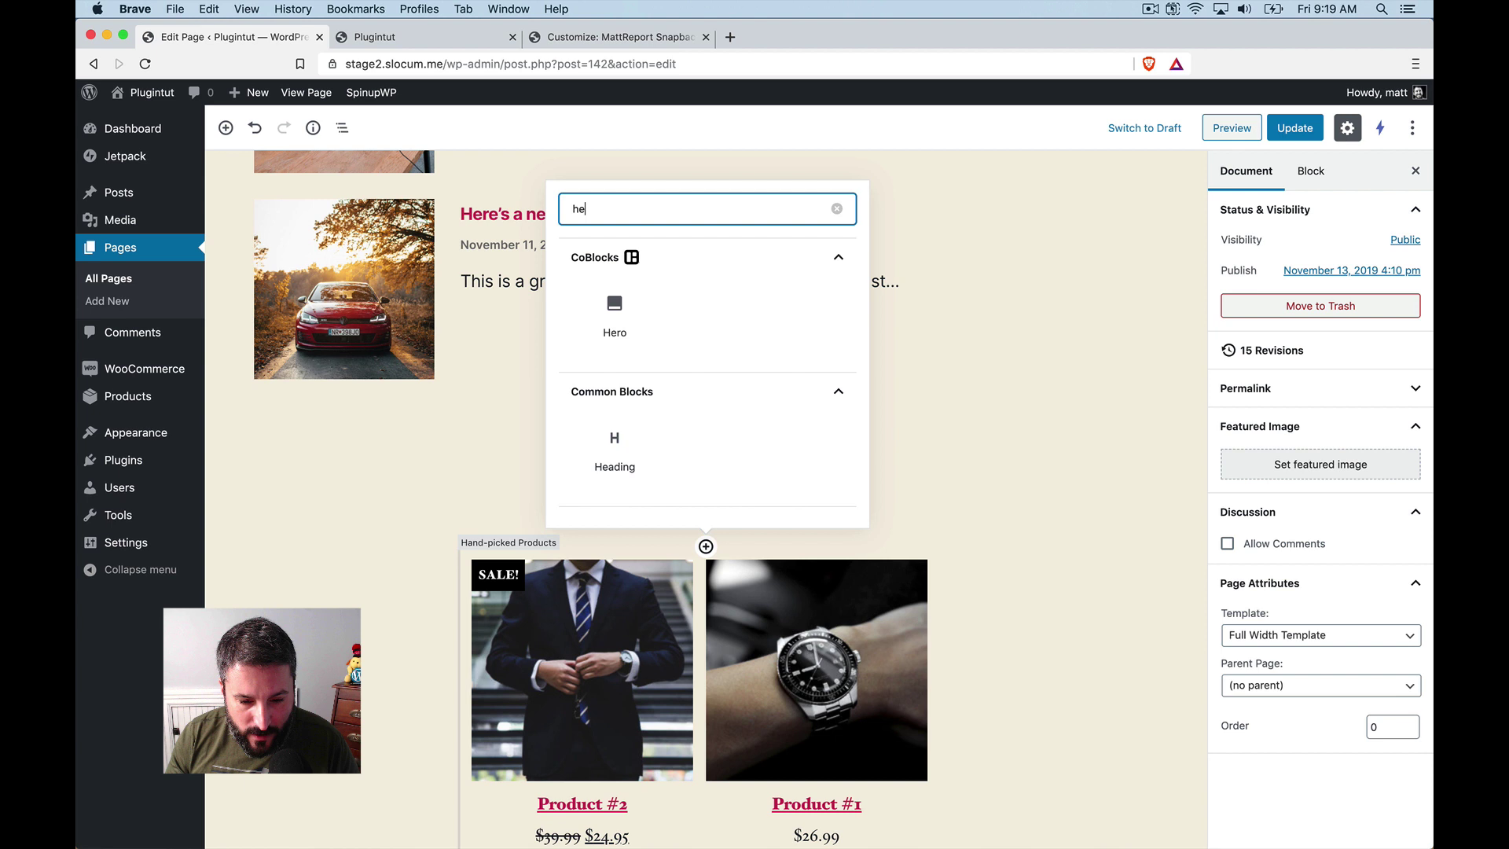
left_click(614, 447)
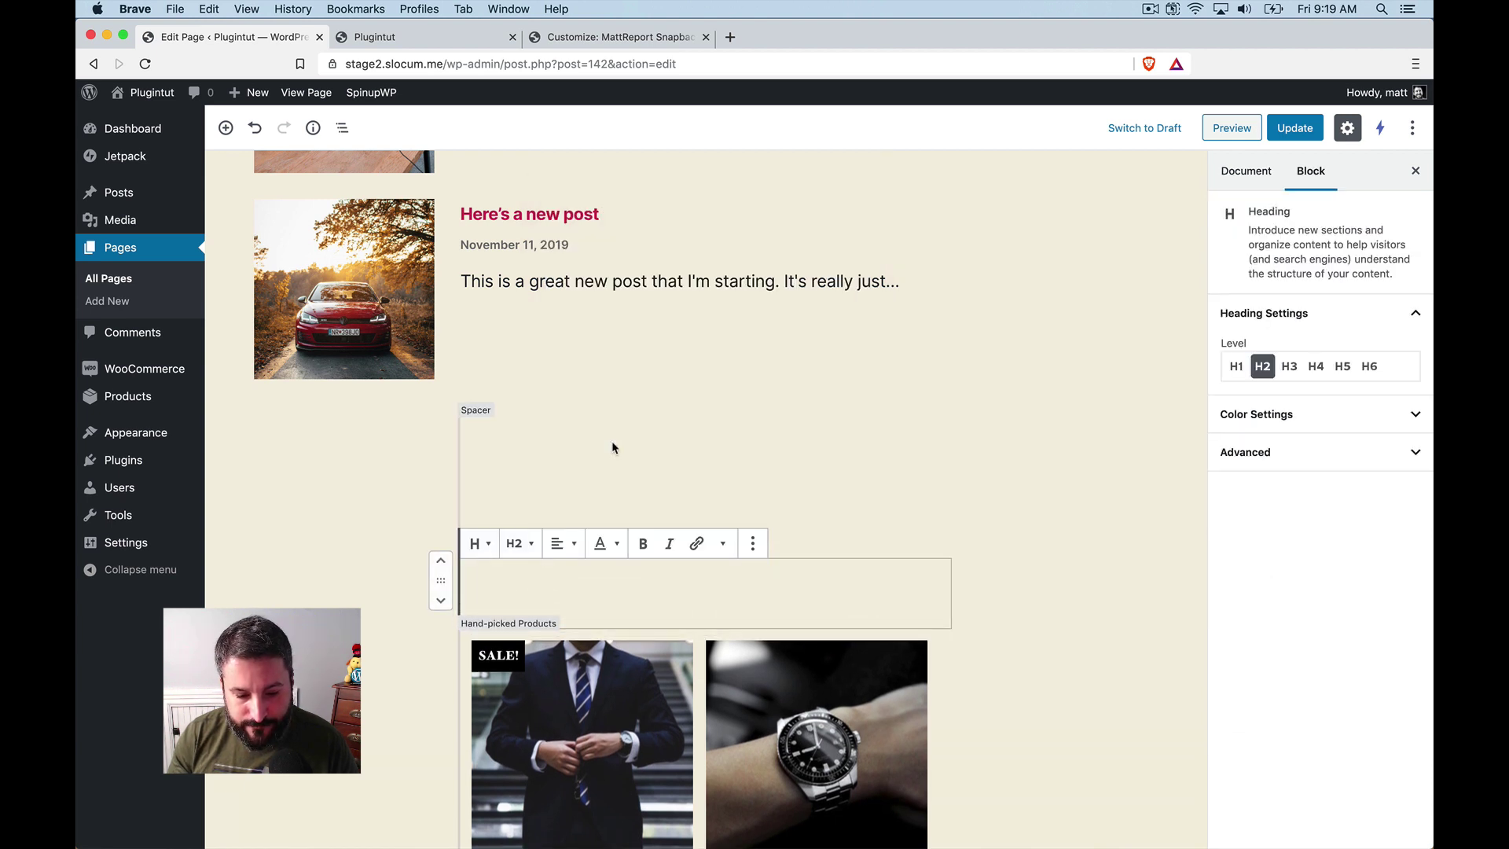
type("Checkout our")
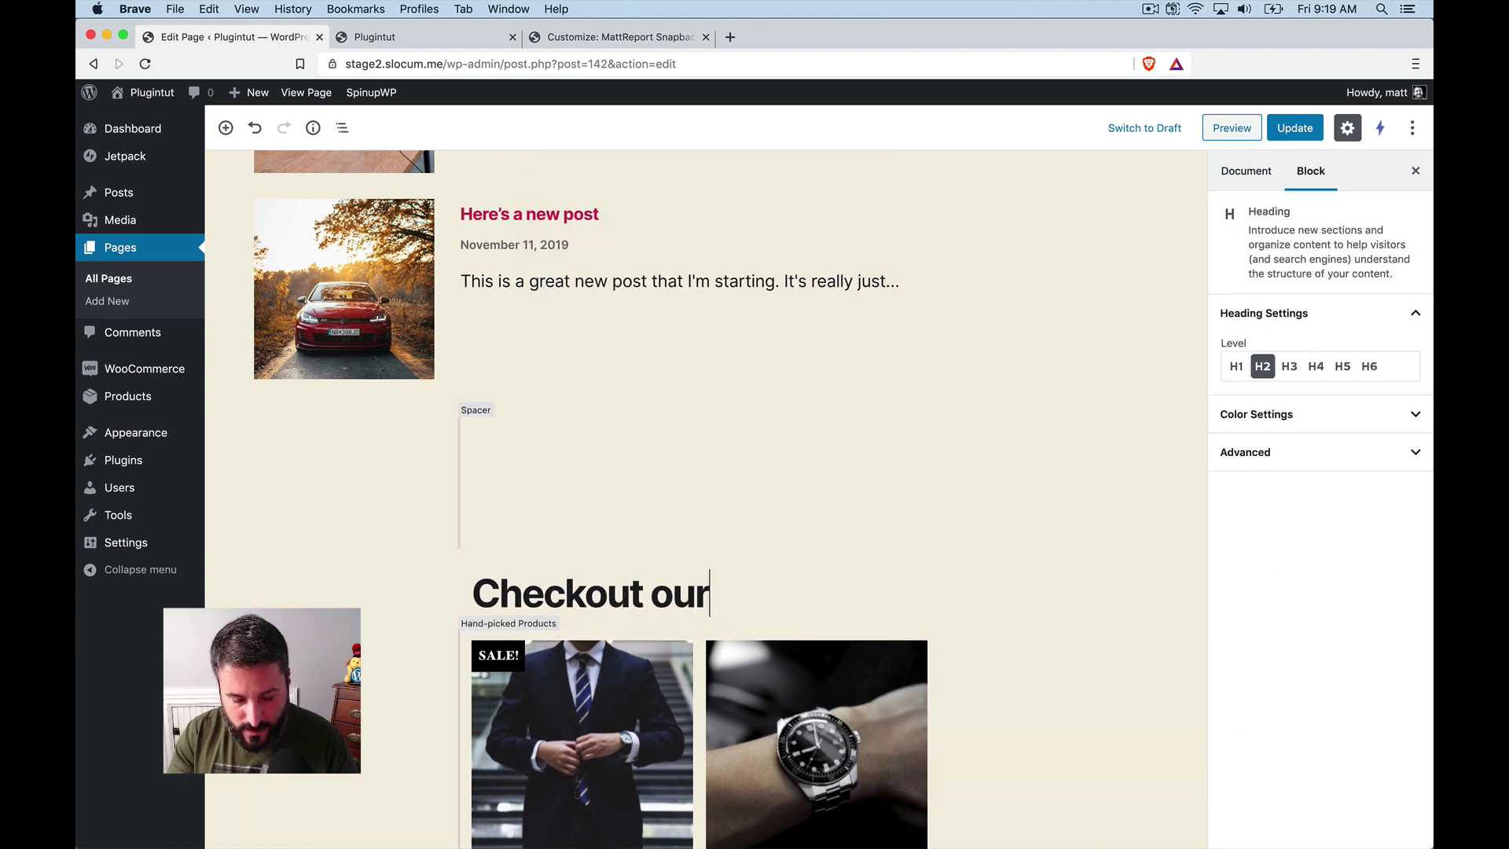
key("super+a")
type("Our featur")
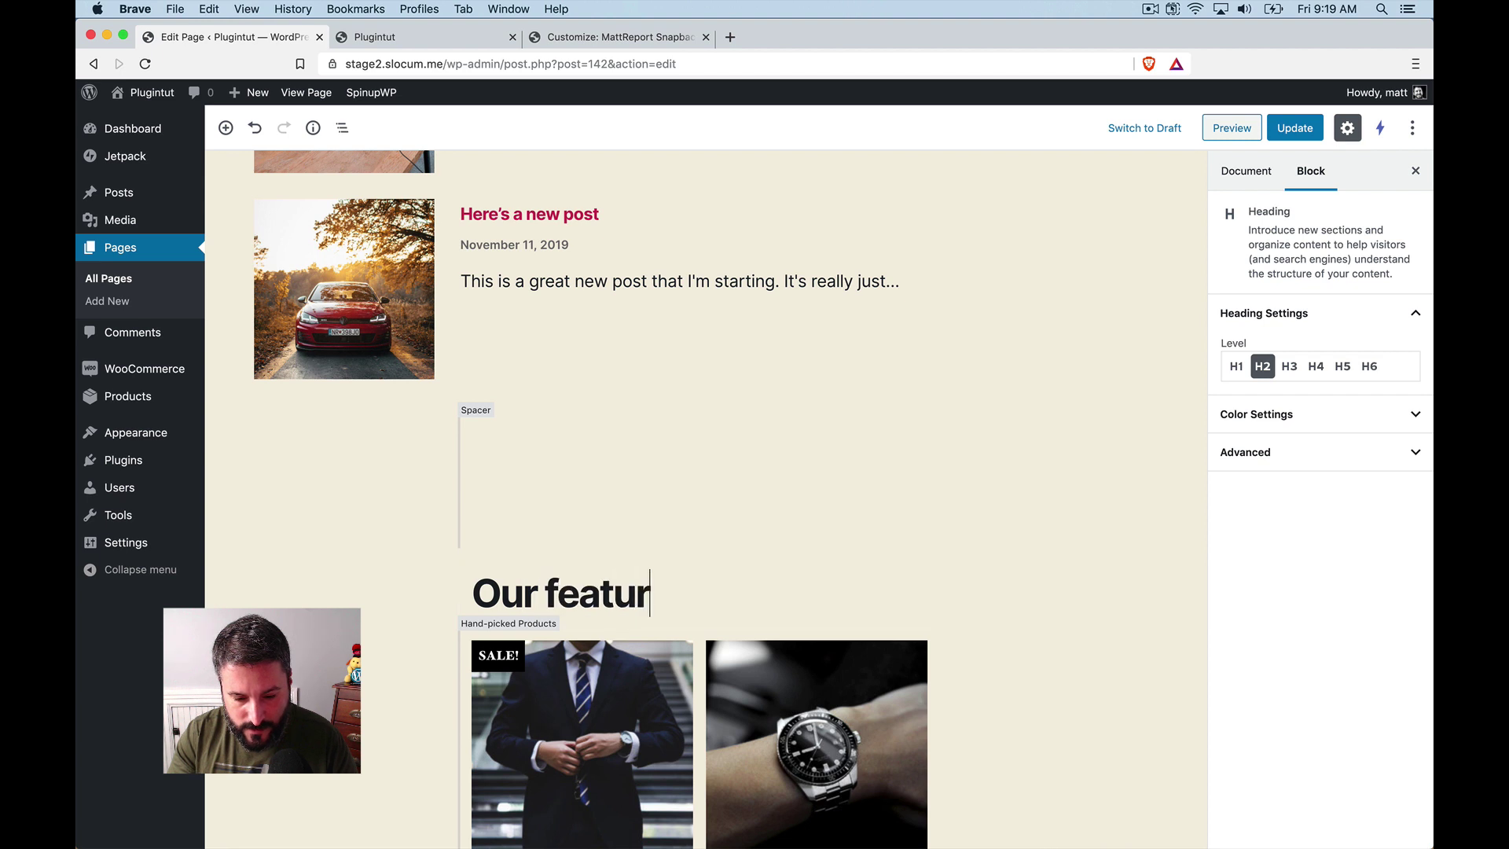
type("ed produc")
key("BackSpace")
key("BackSpace")
- Complete the 'Our featured products' heading, update the page, and preview the featured section
type("ducts")
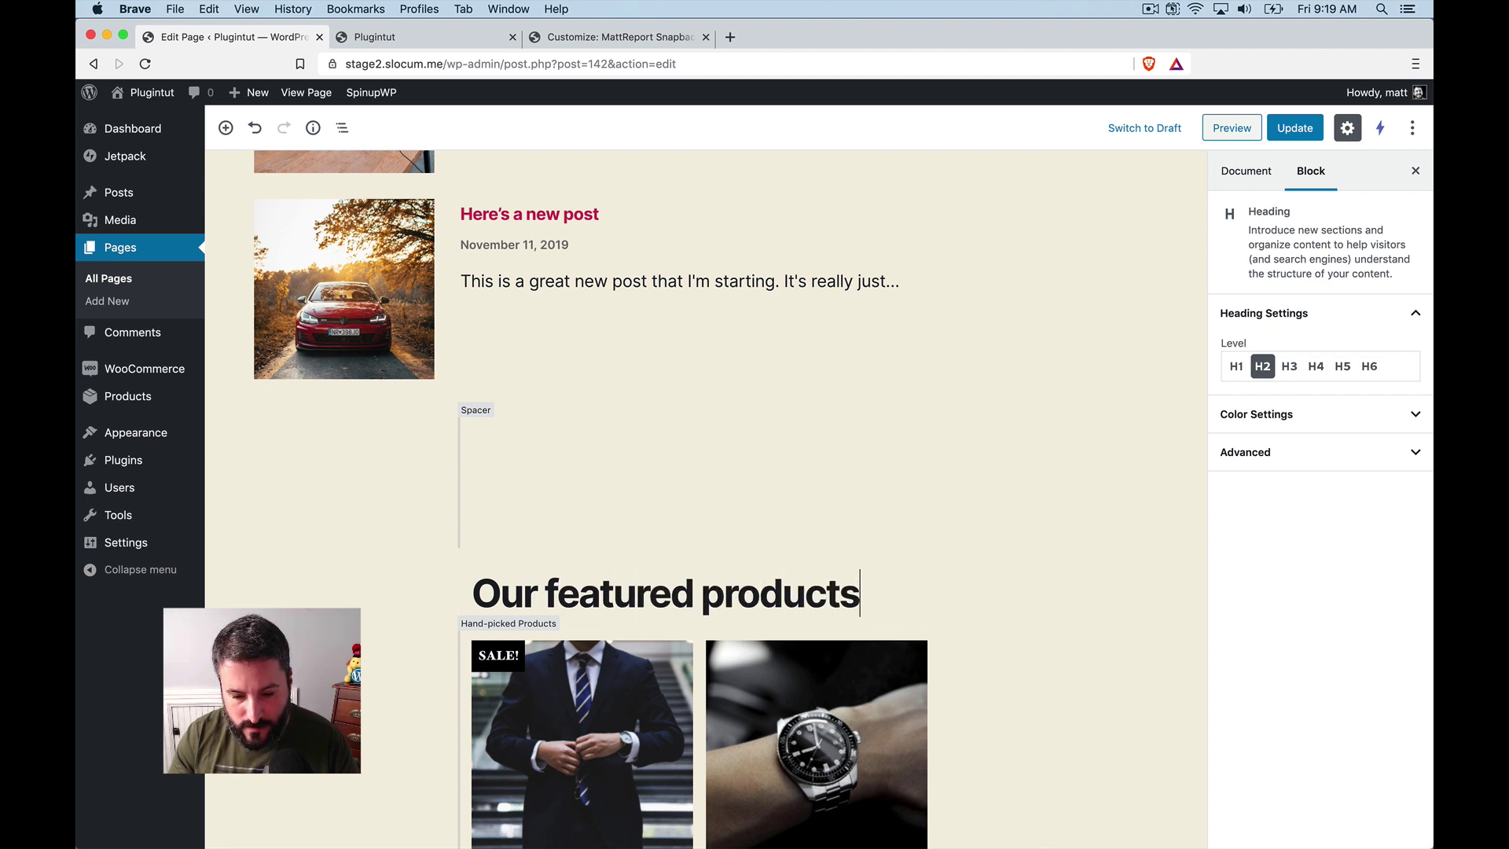
left_click(1294, 128)
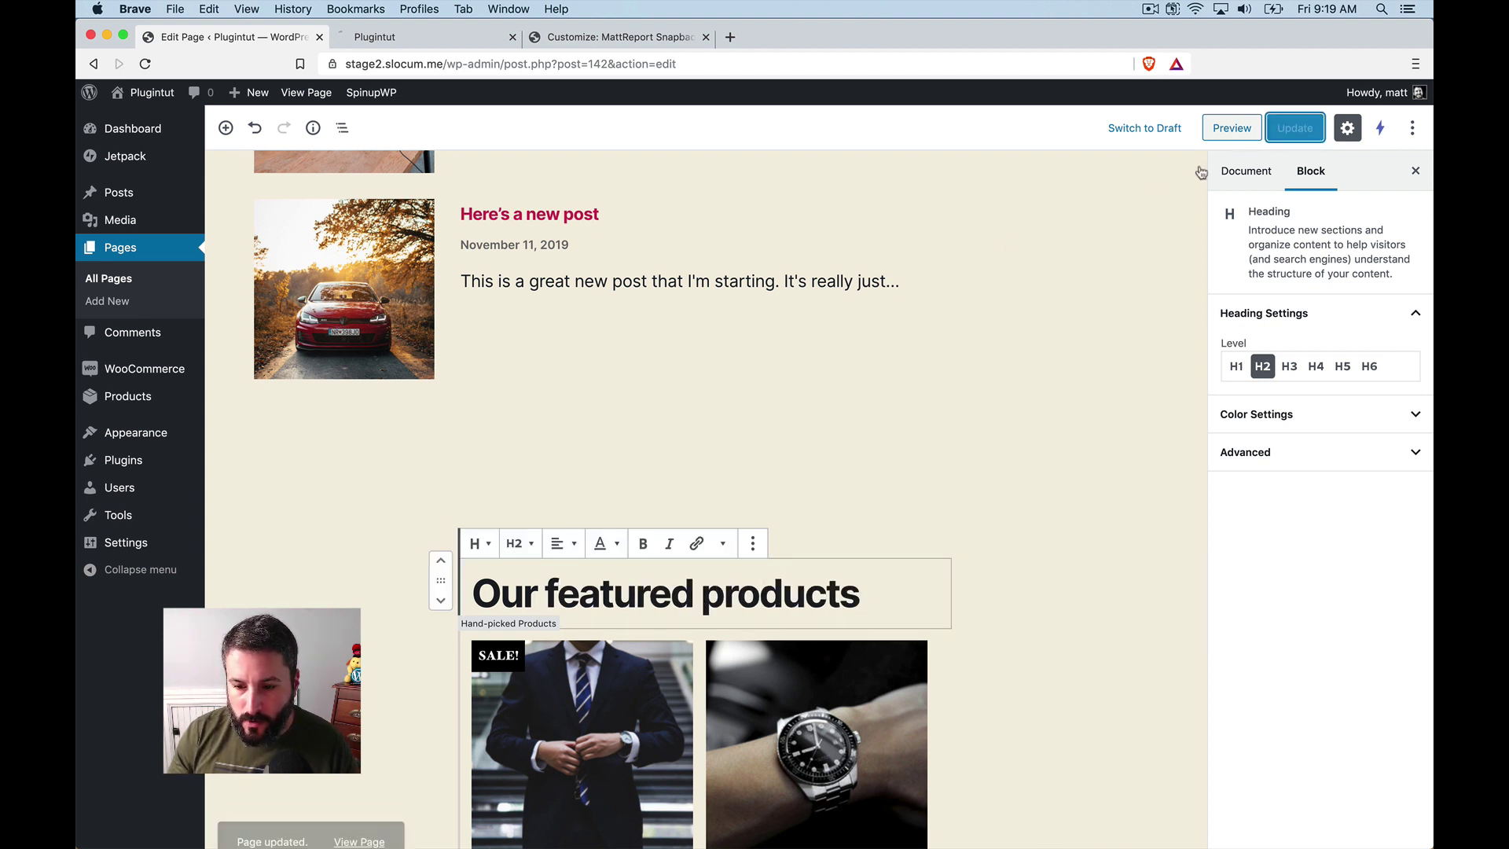
left_click(1221, 136)
scroll(675, 314, "down", 10)
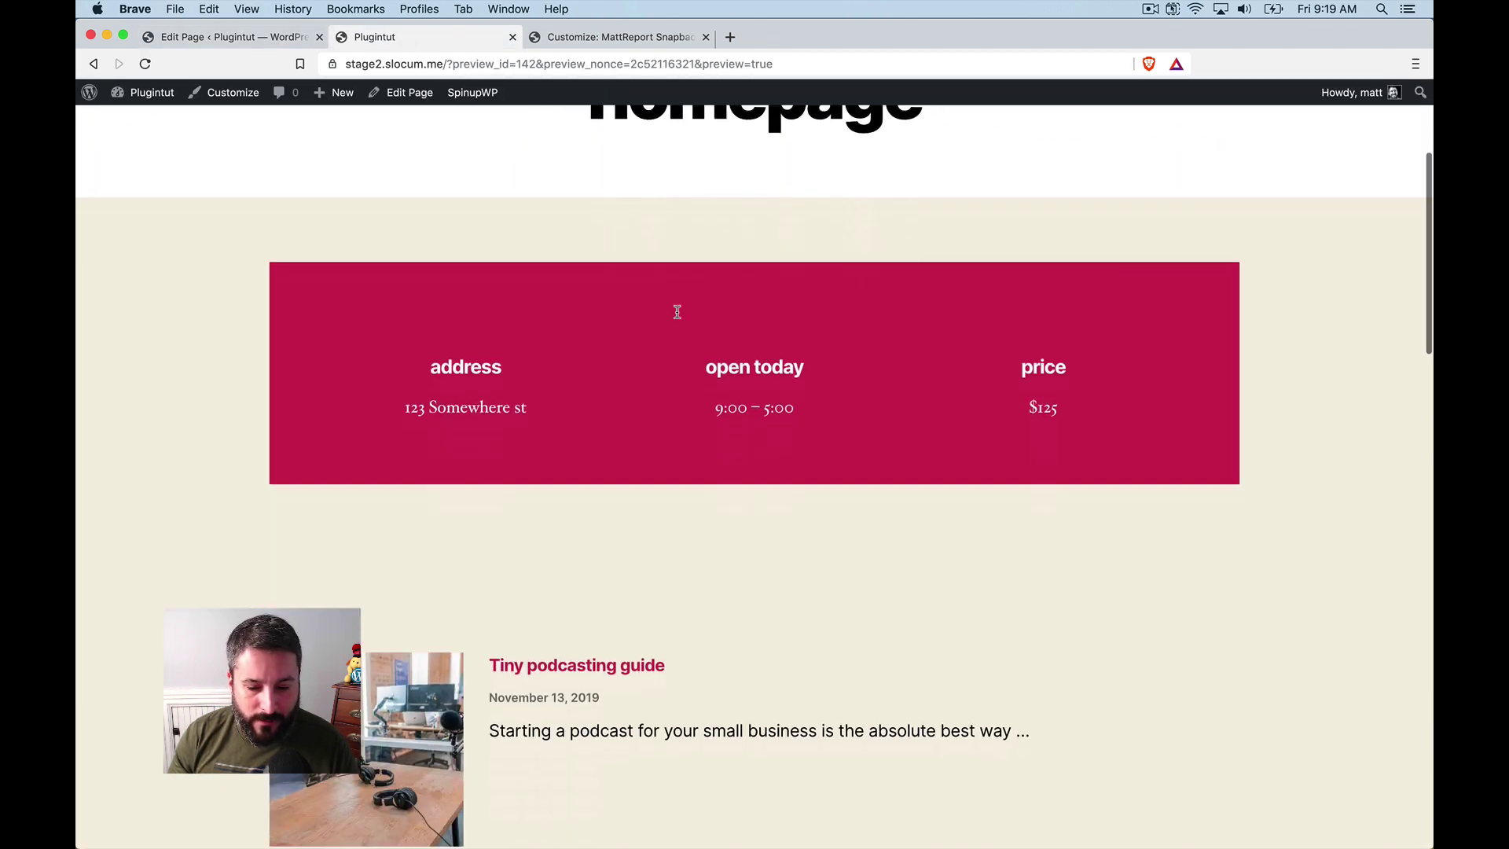
scroll(677, 317, "down", 8)
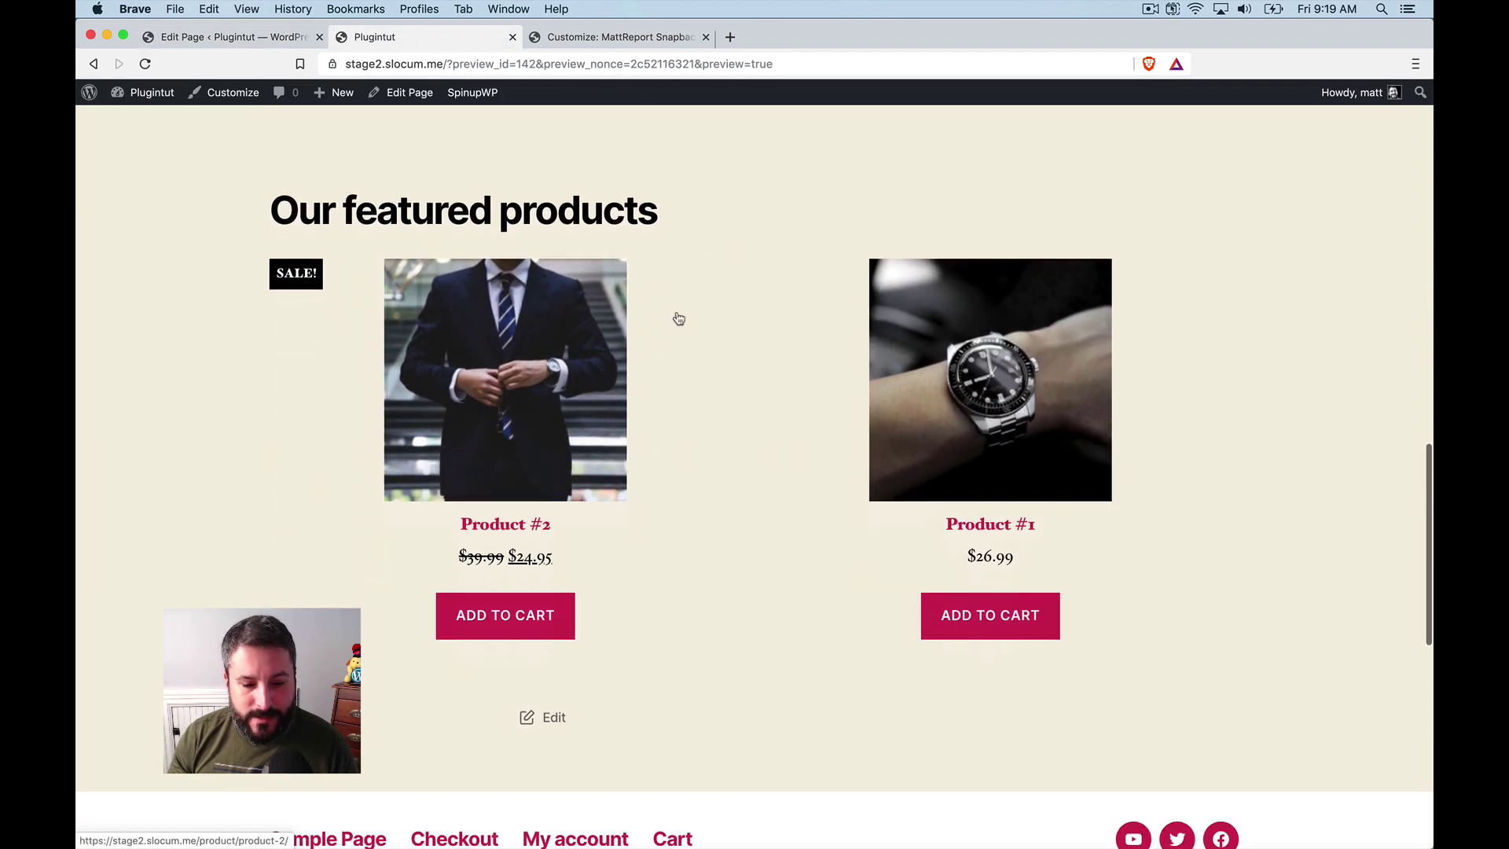
scroll(676, 318, "up", 3)
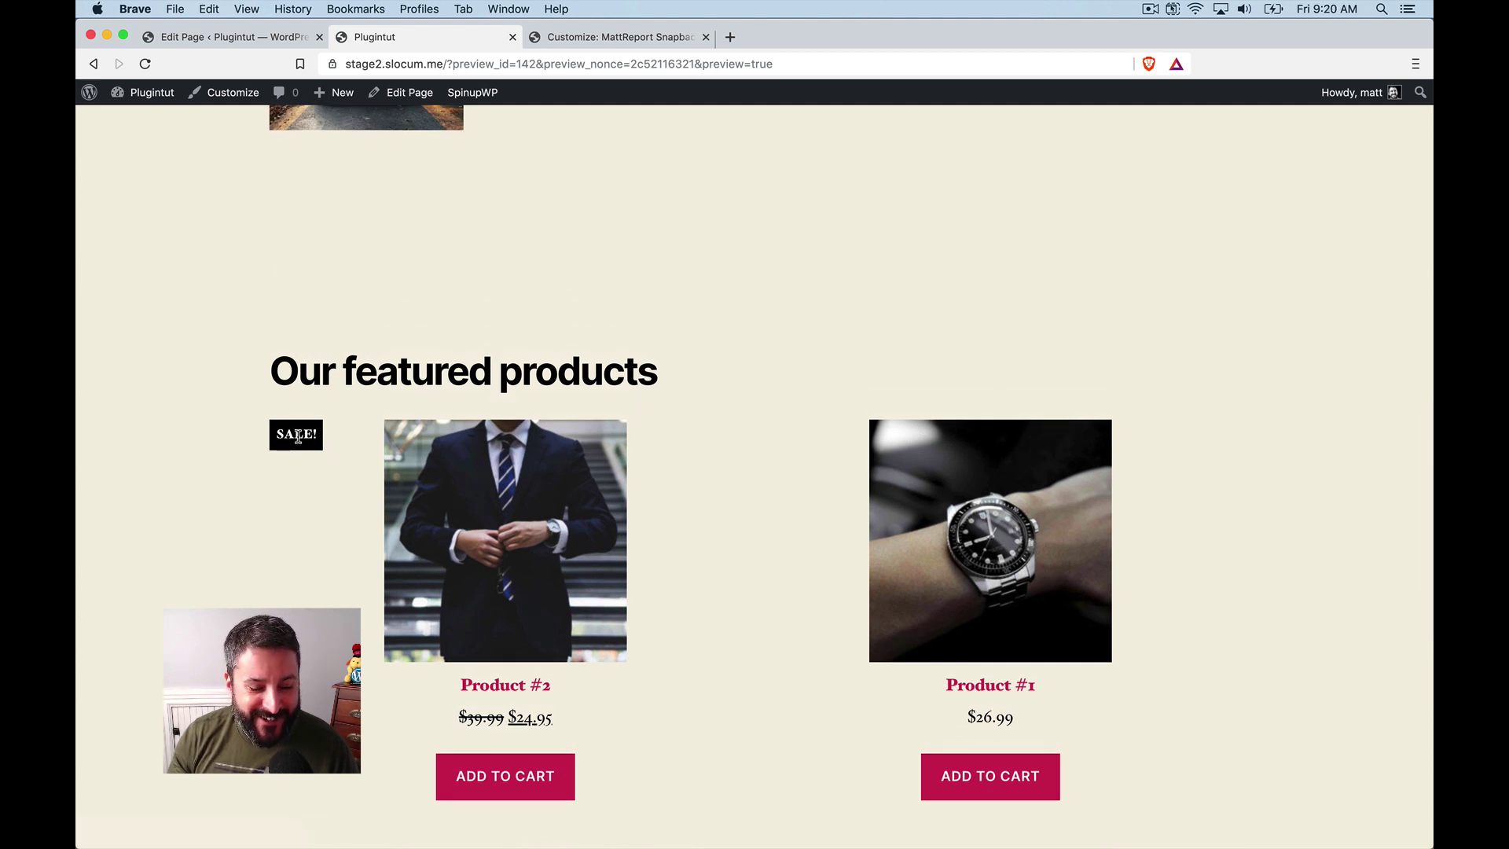
scroll(298, 436, "down", 6)
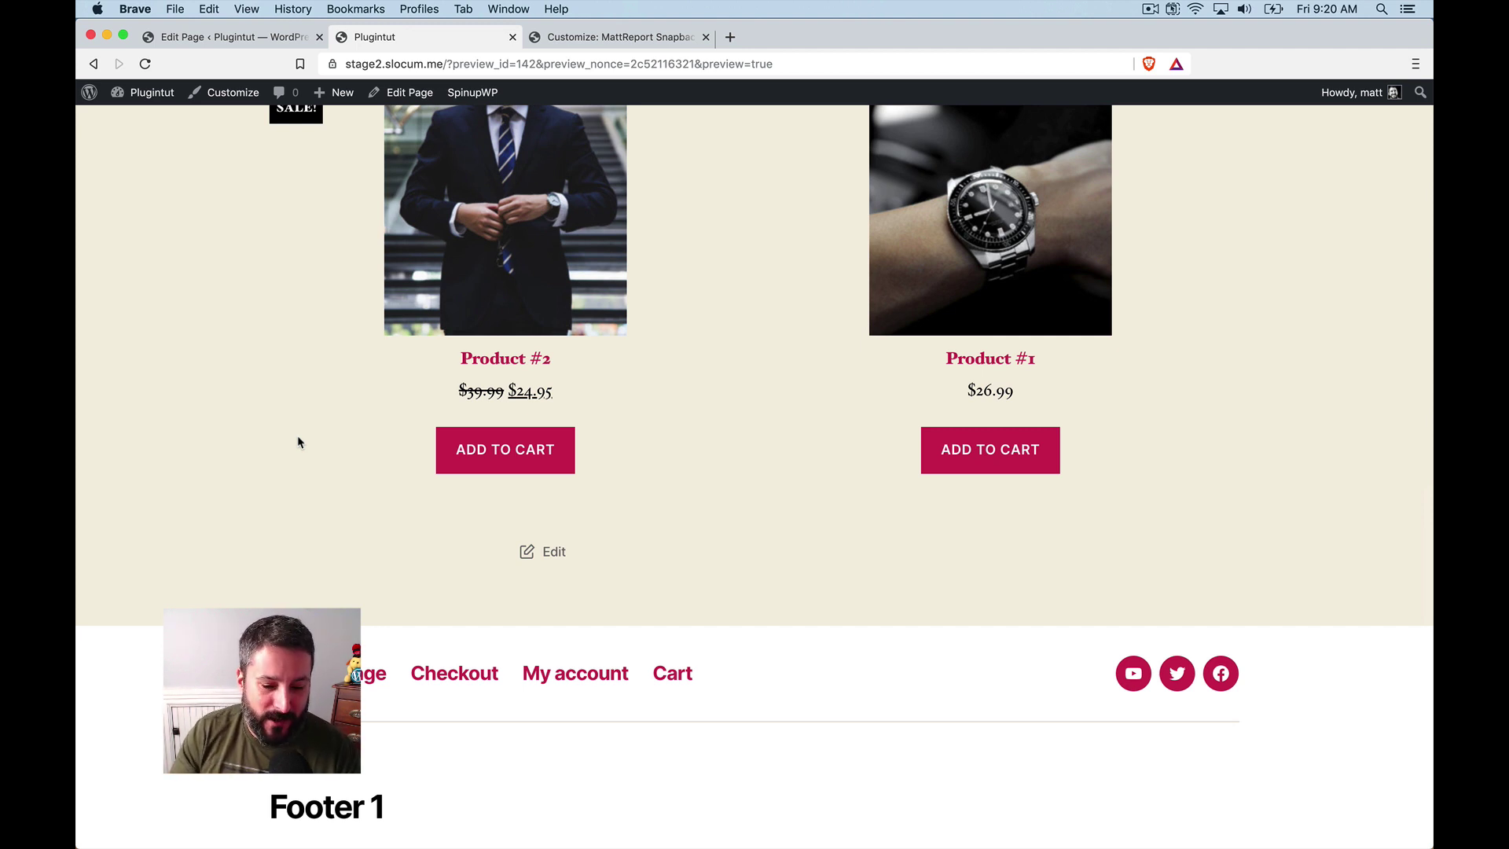
scroll(401, 416, "up", 15)
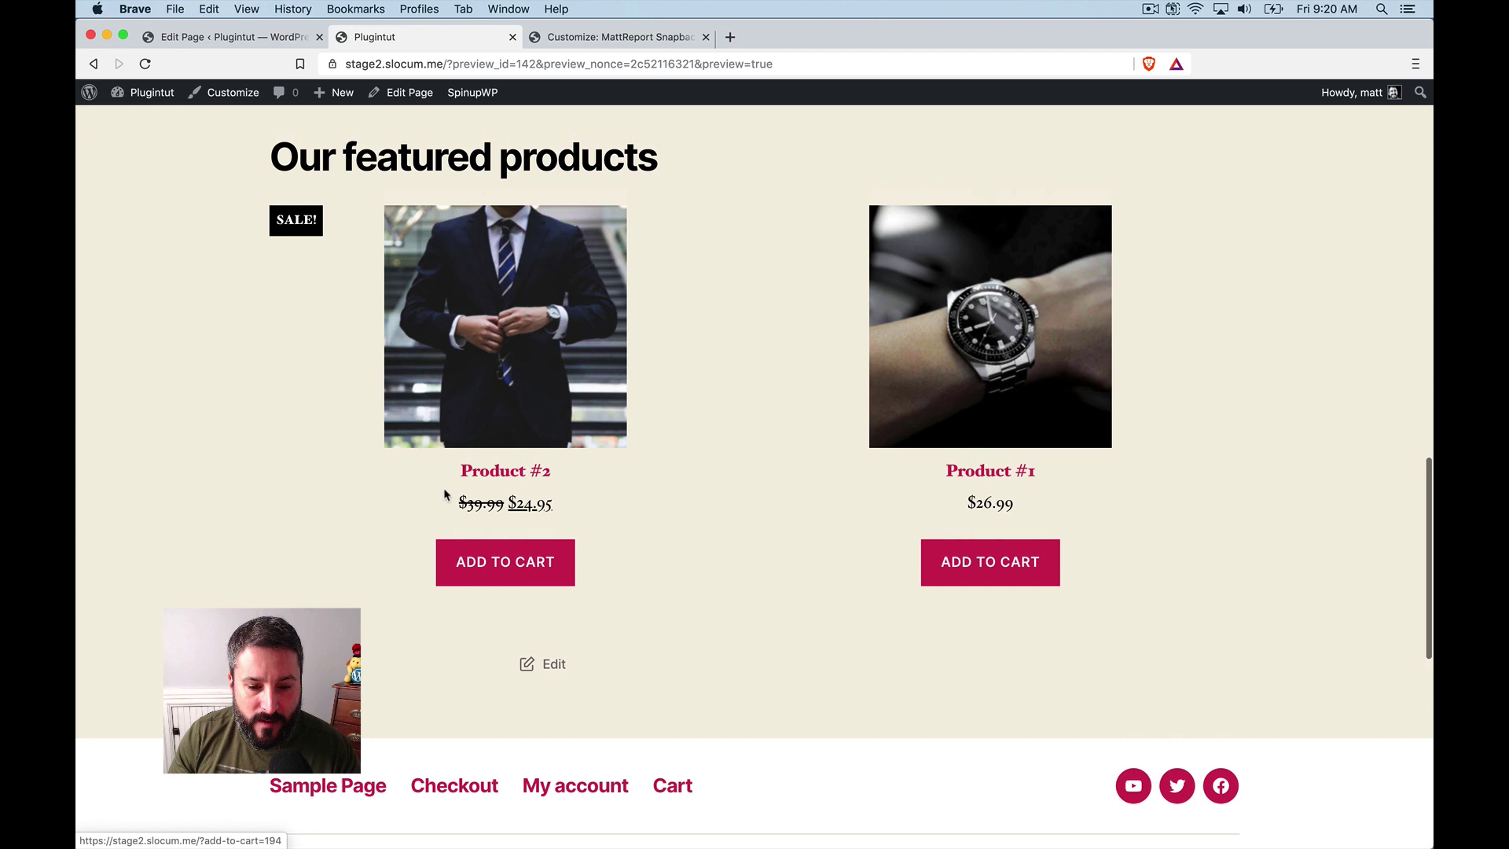
scroll(523, 486, "up", 10)
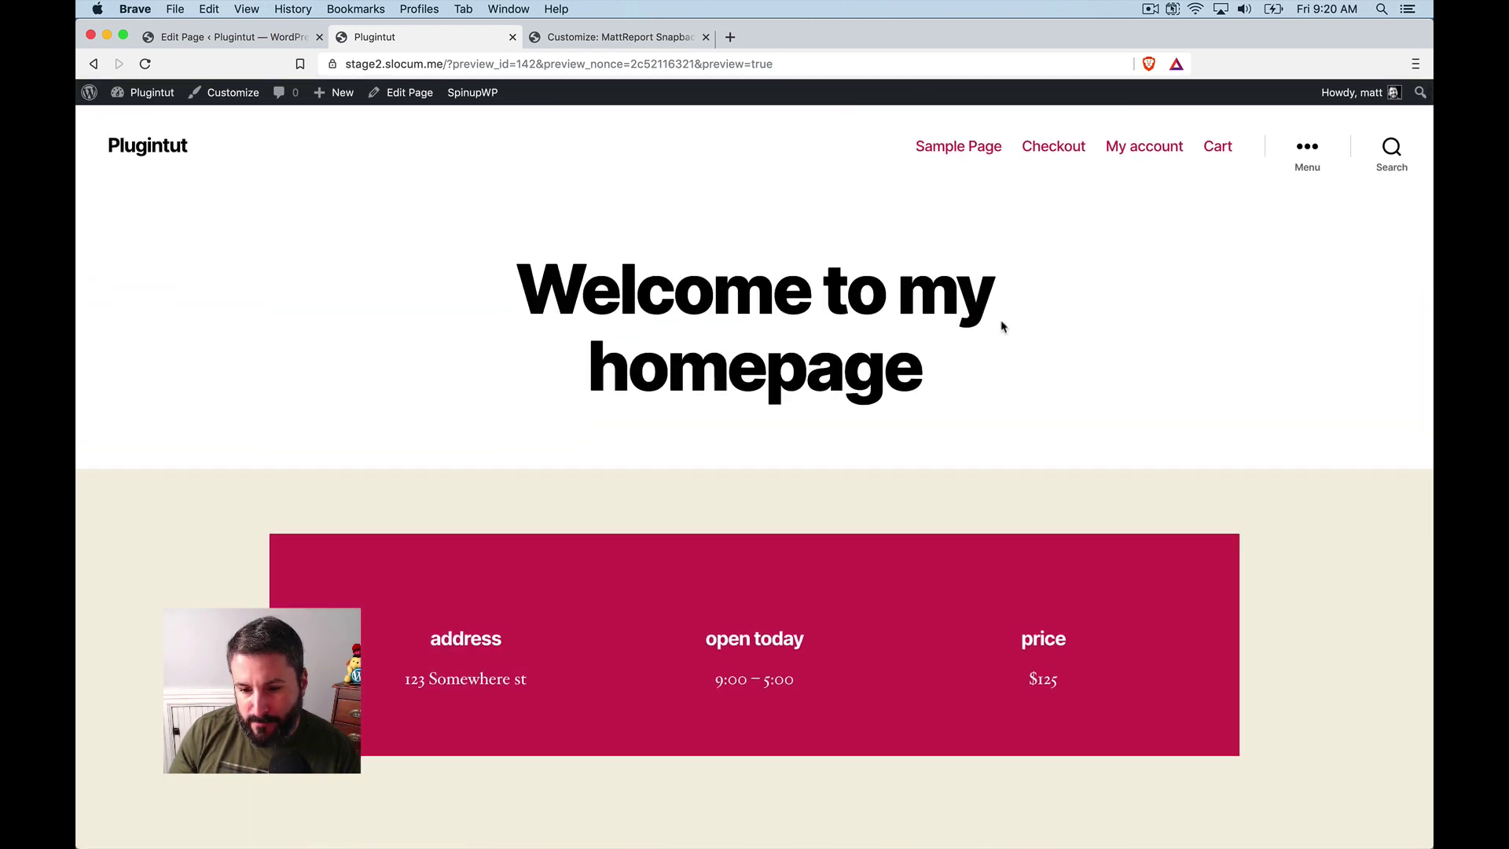
- Go to the Cart page from the site header and review Product #1 at $26.99
left_click(1292, 157)
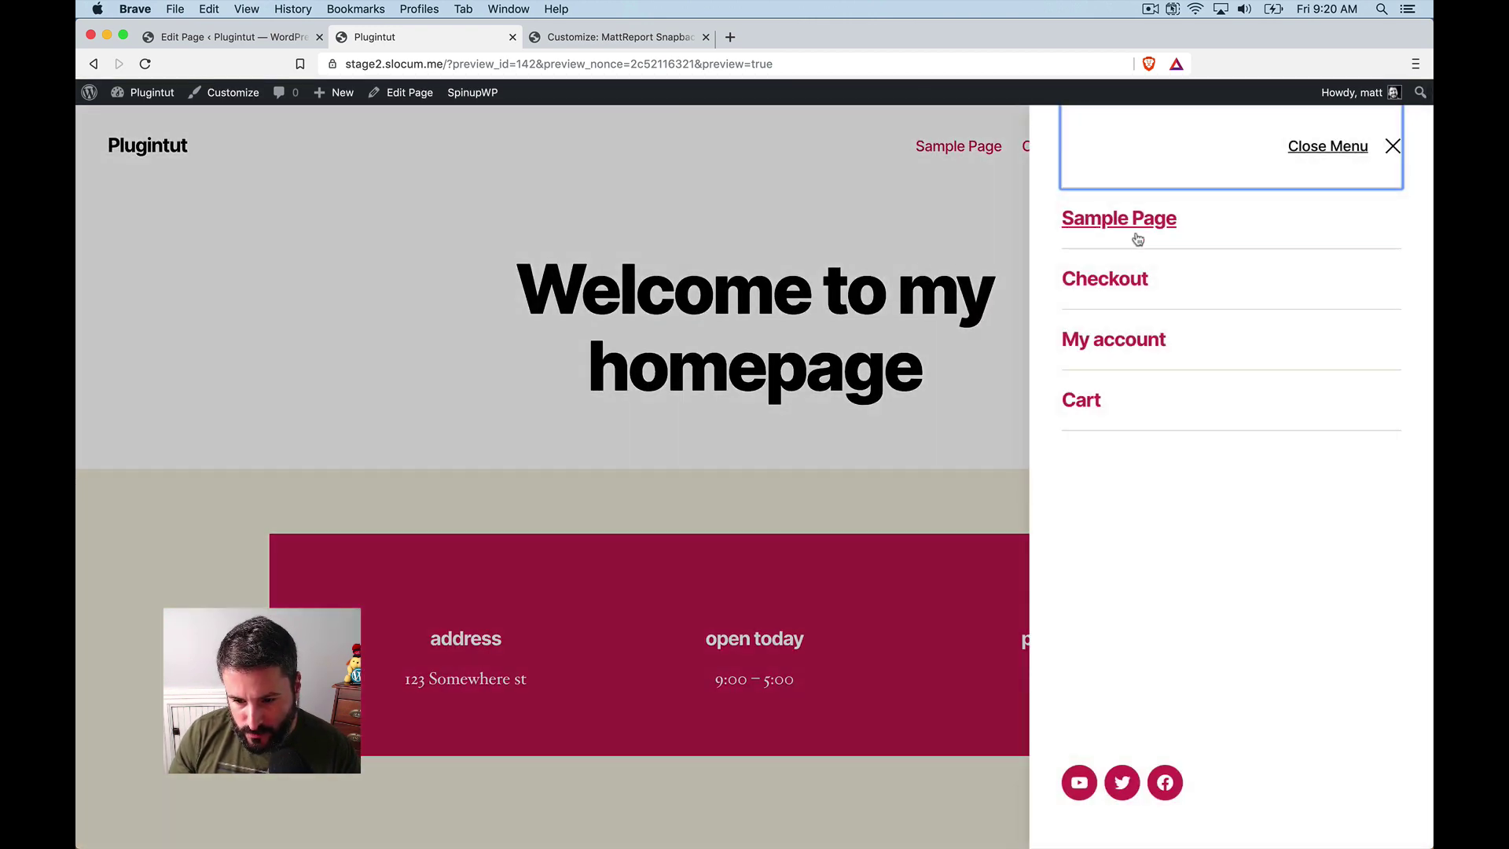
left_click(1017, 264)
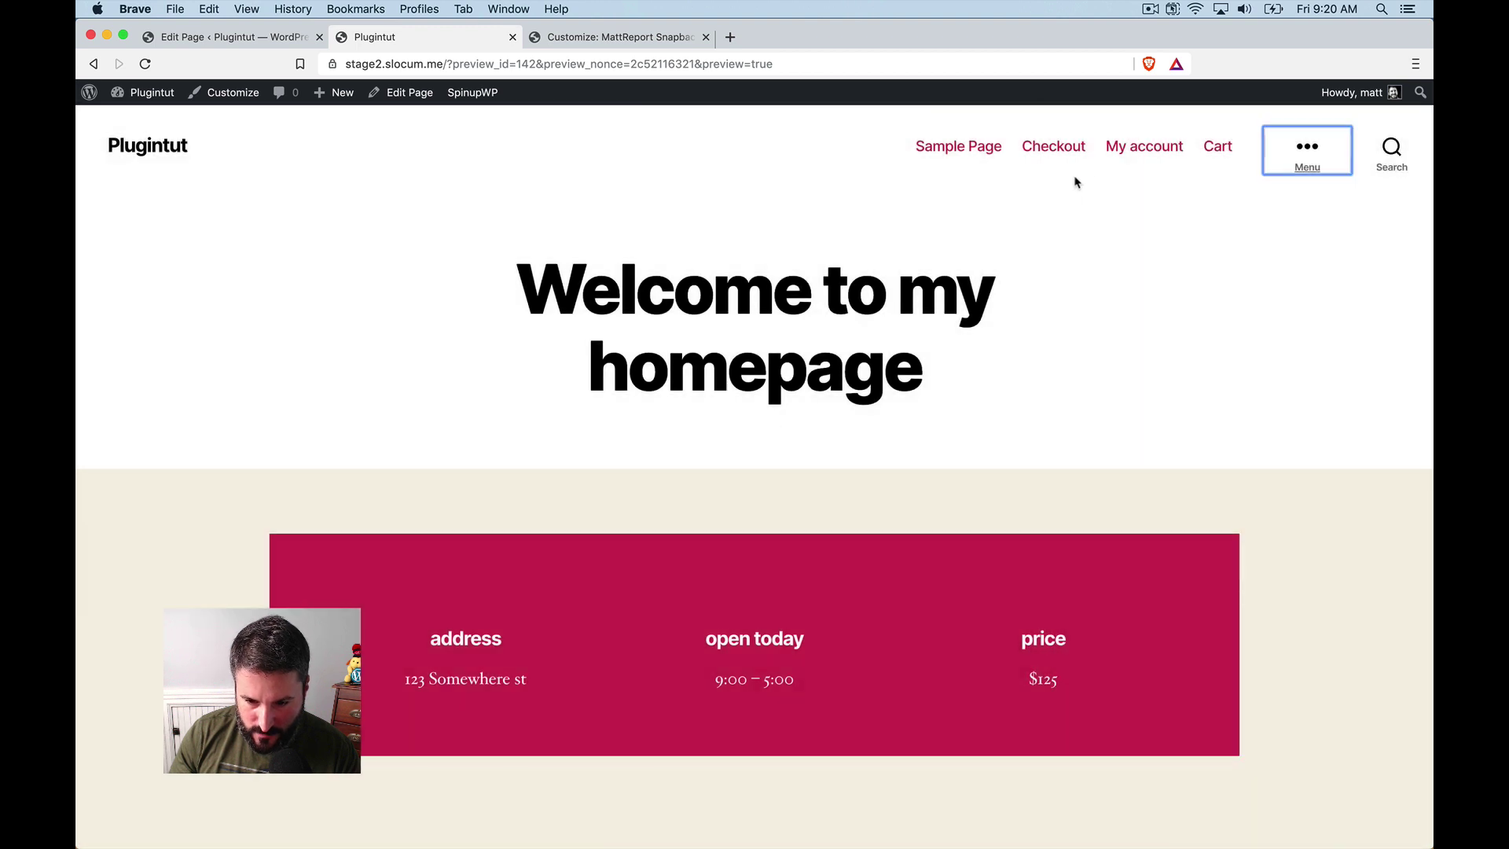
left_click(1217, 147)
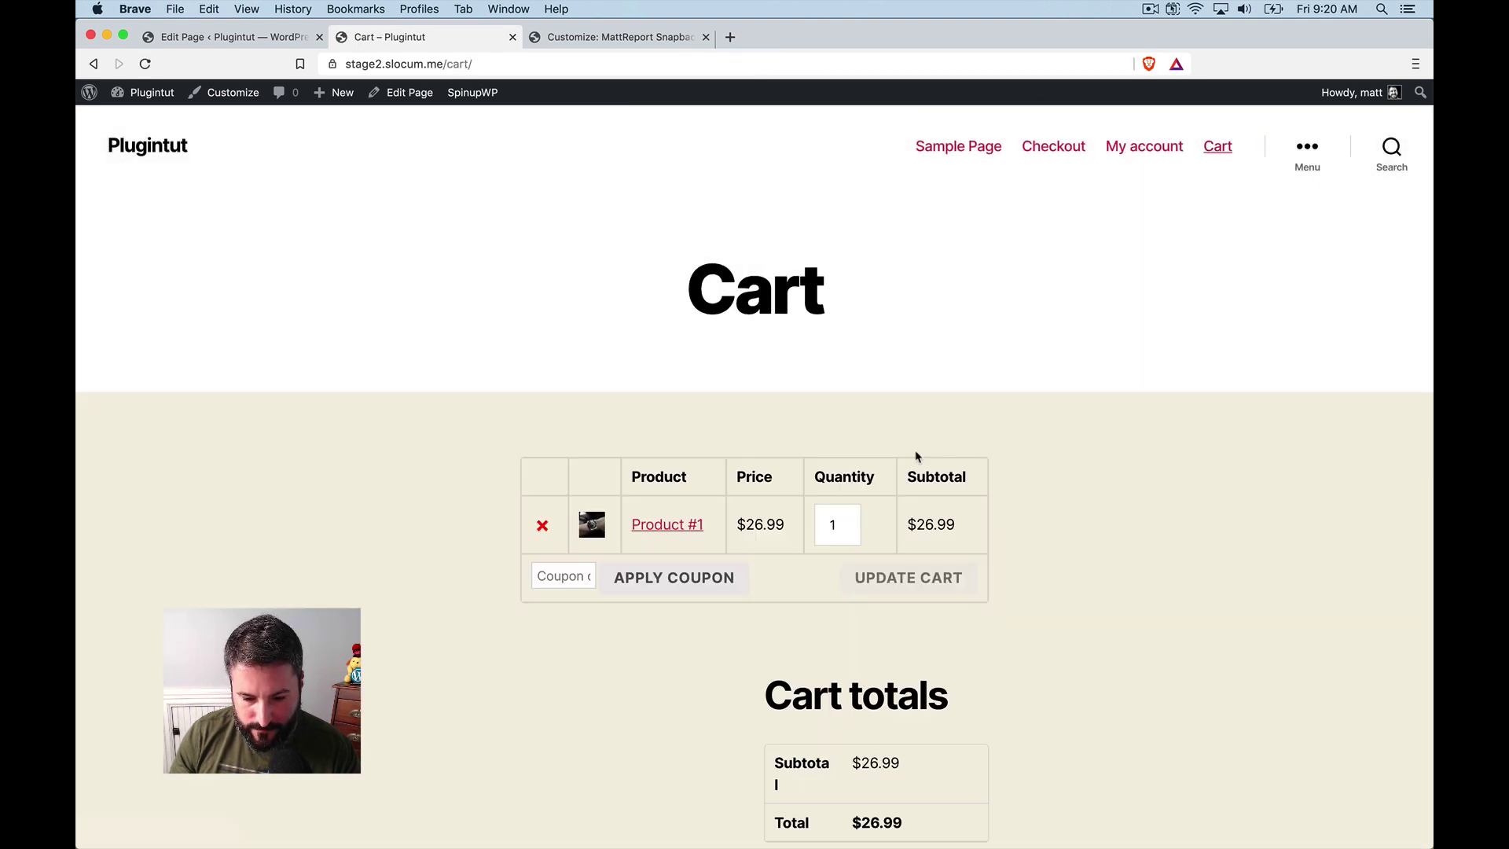
scroll(916, 456, "down", 5)
scroll(916, 456, "up", 3)
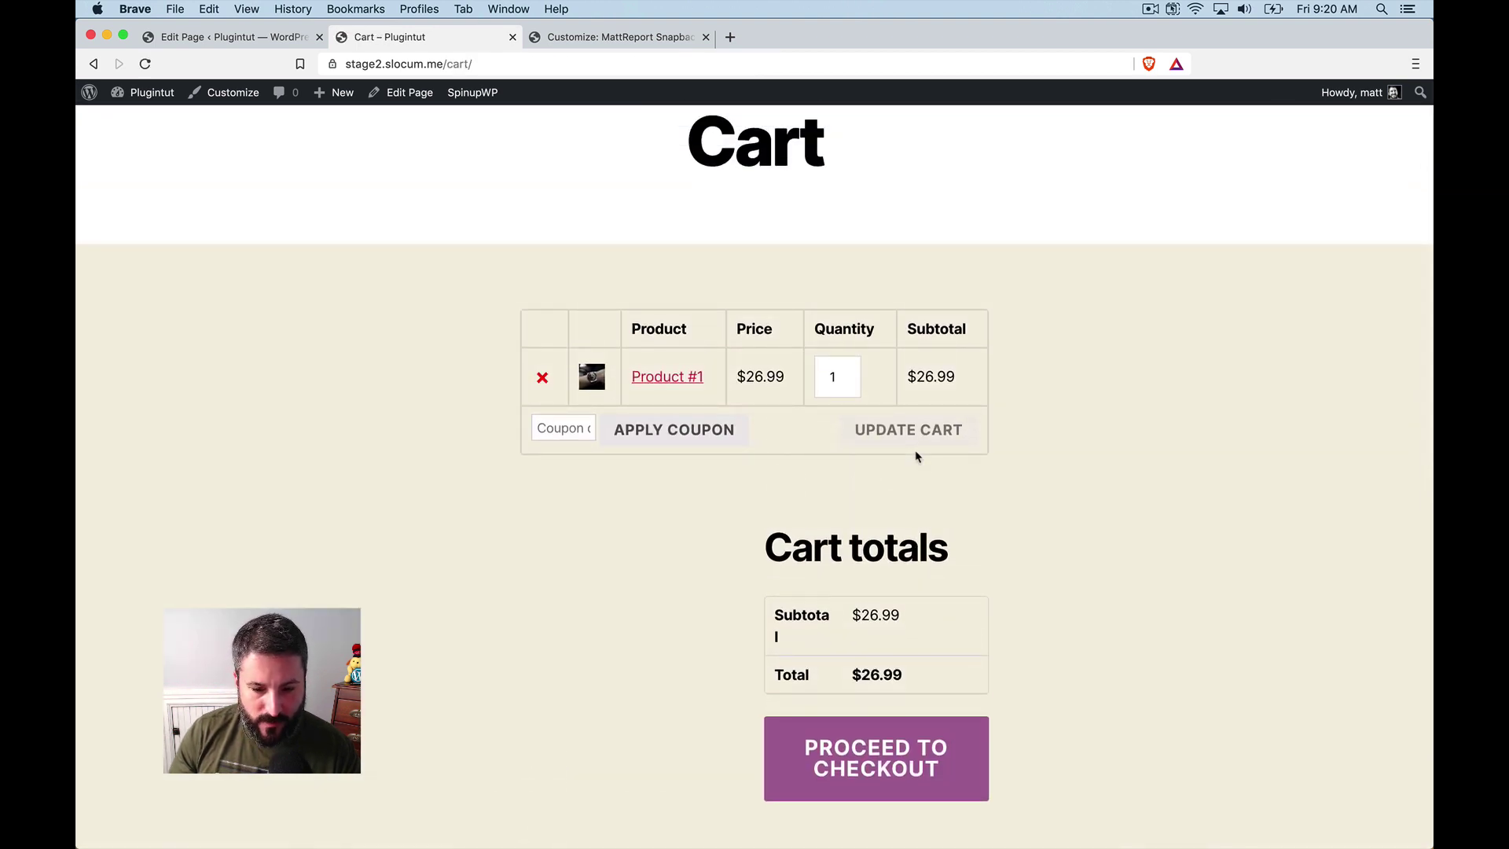
scroll(914, 449, "up", 1)
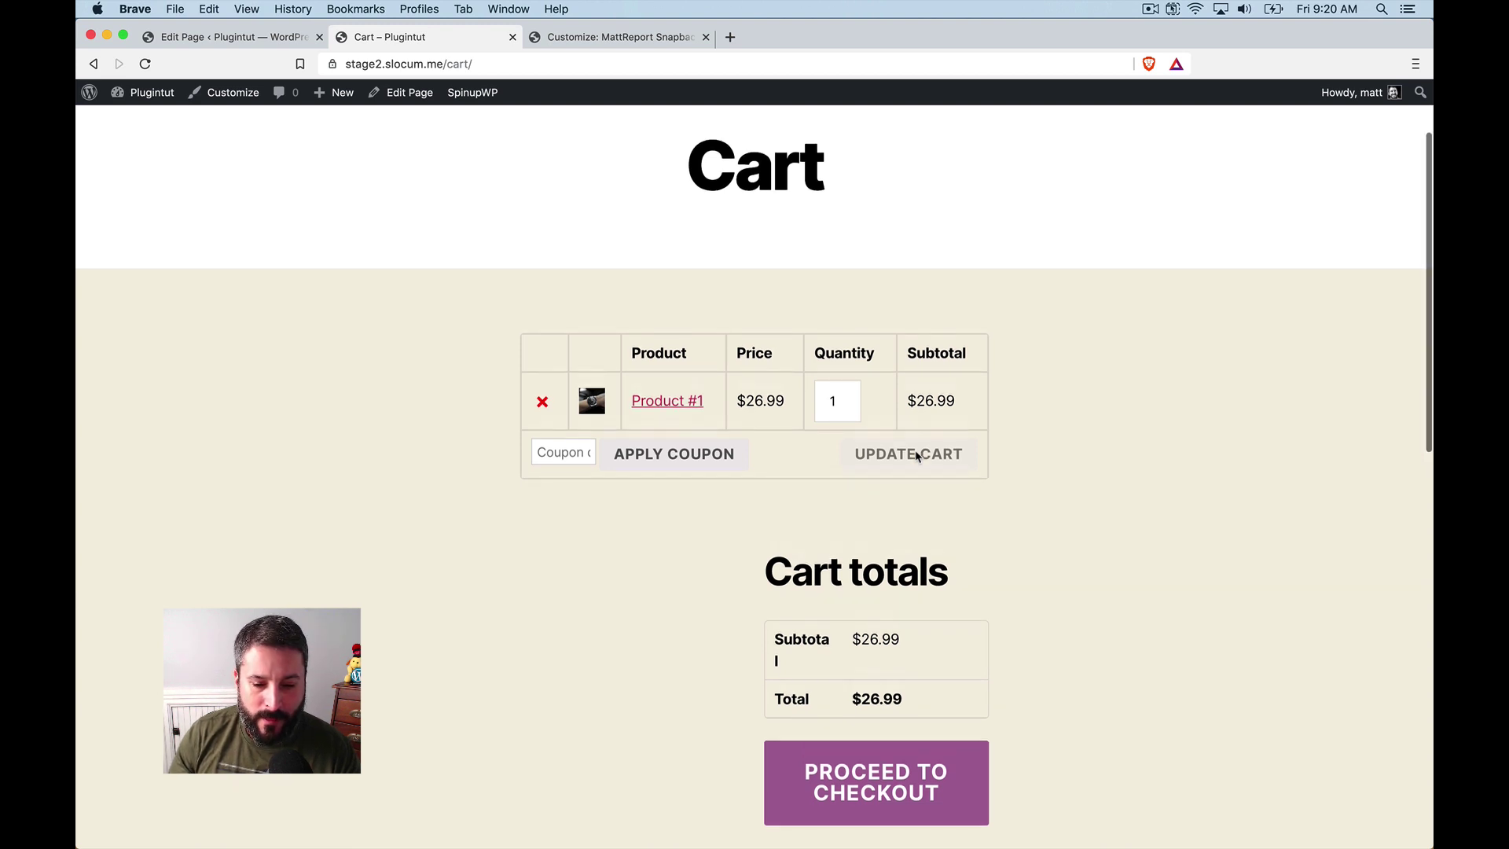
scroll(818, 539, "down", 1)
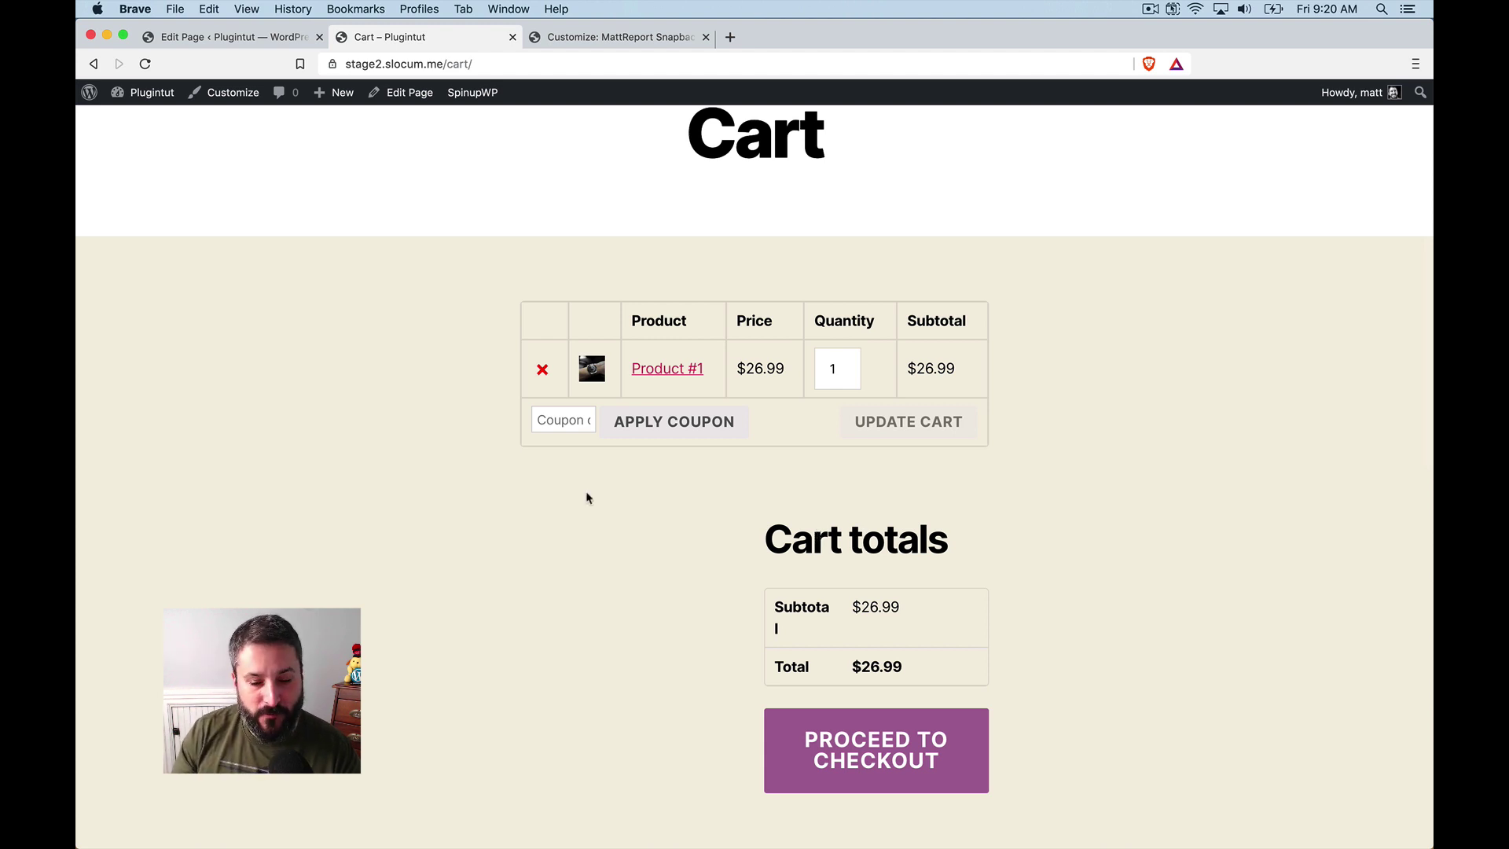
- Set the site Background Color to white (#ffffff) in the Customizer and publish it
left_click(227, 92)
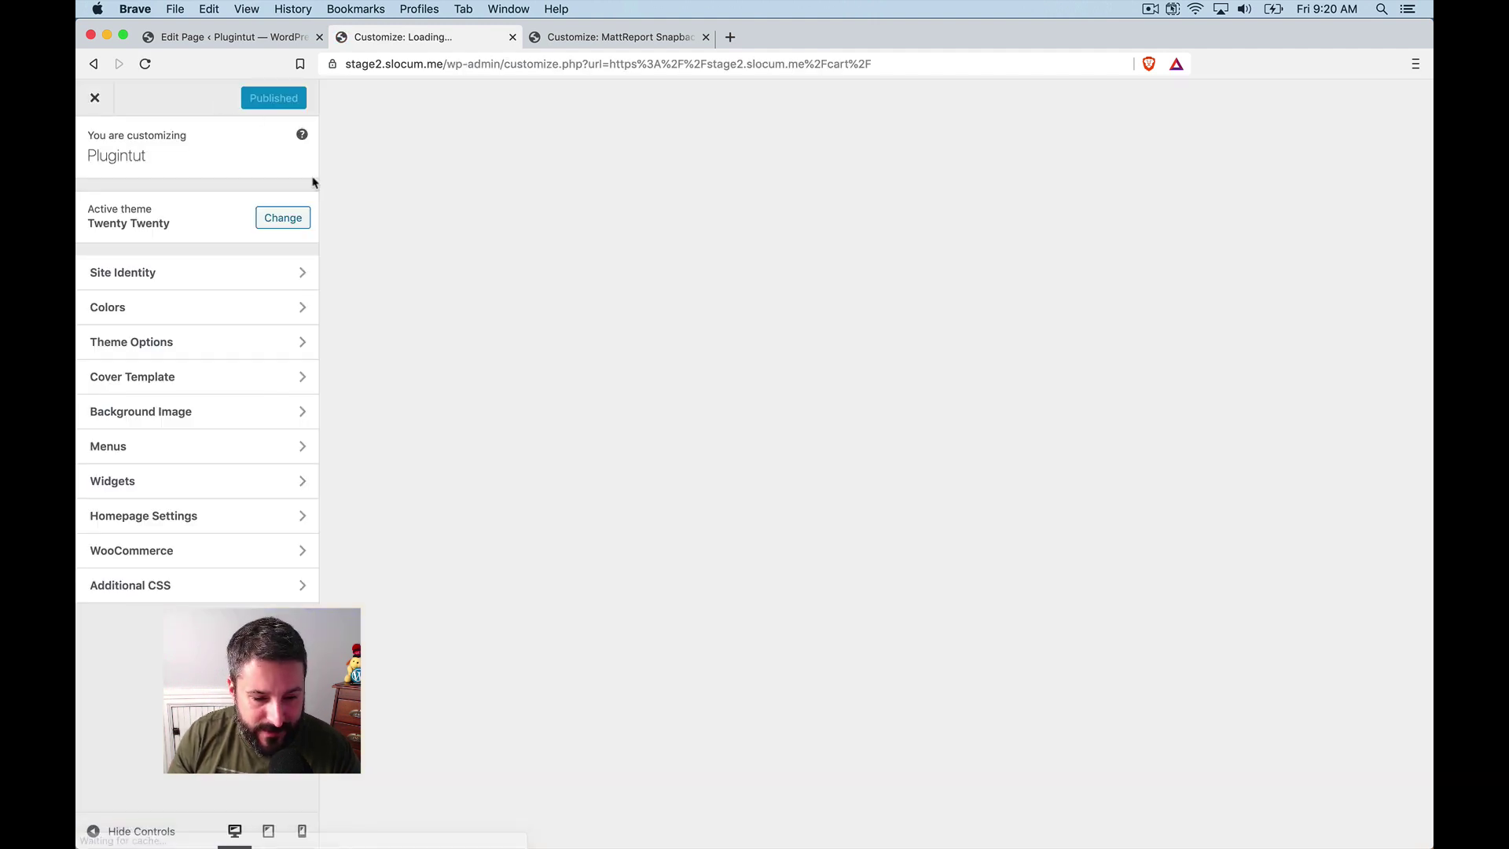
left_click(242, 341)
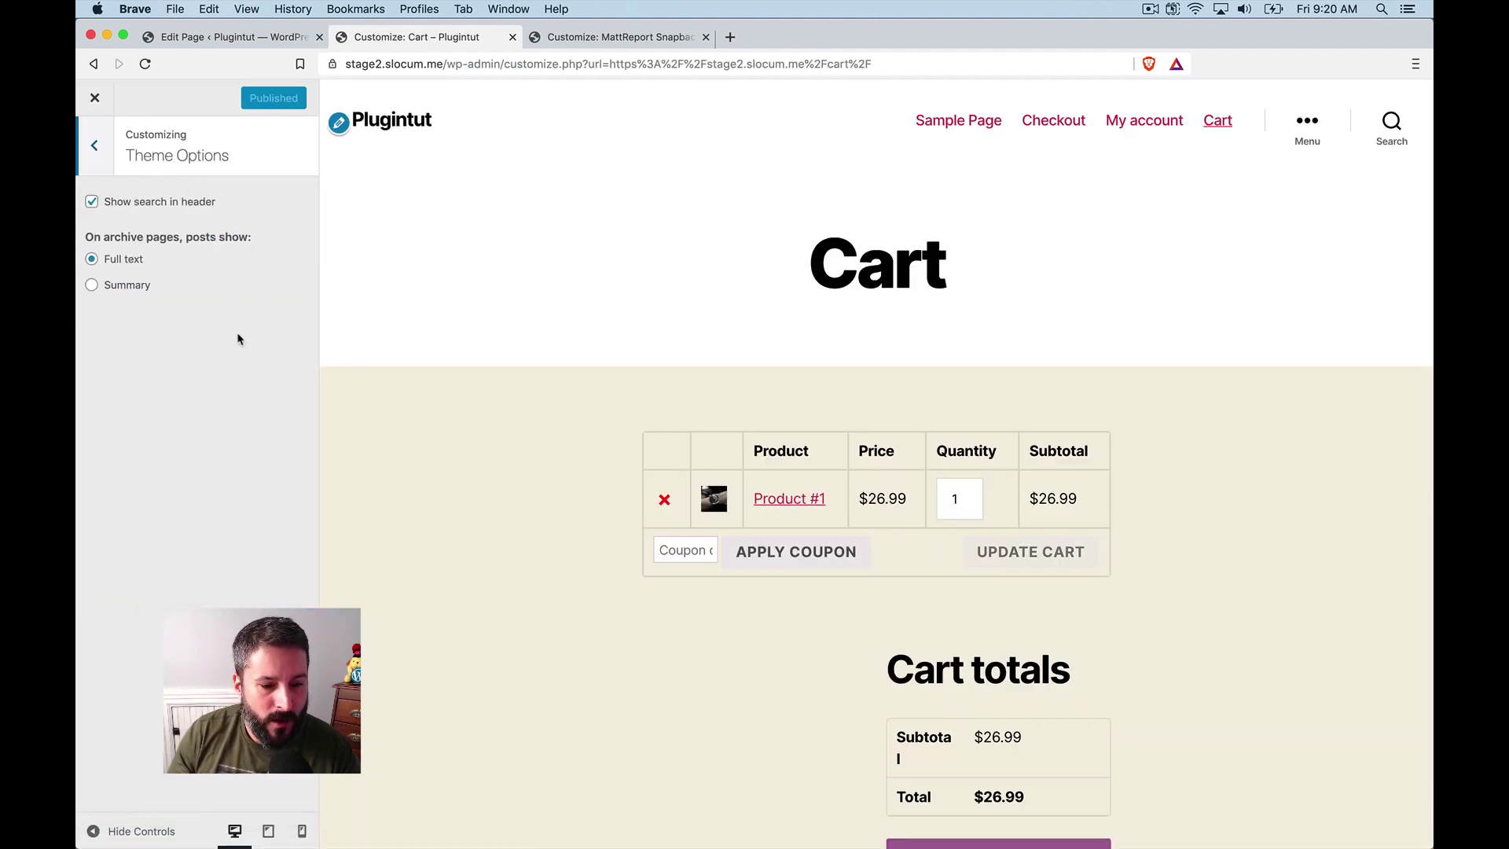
left_click(100, 148)
left_click(145, 308)
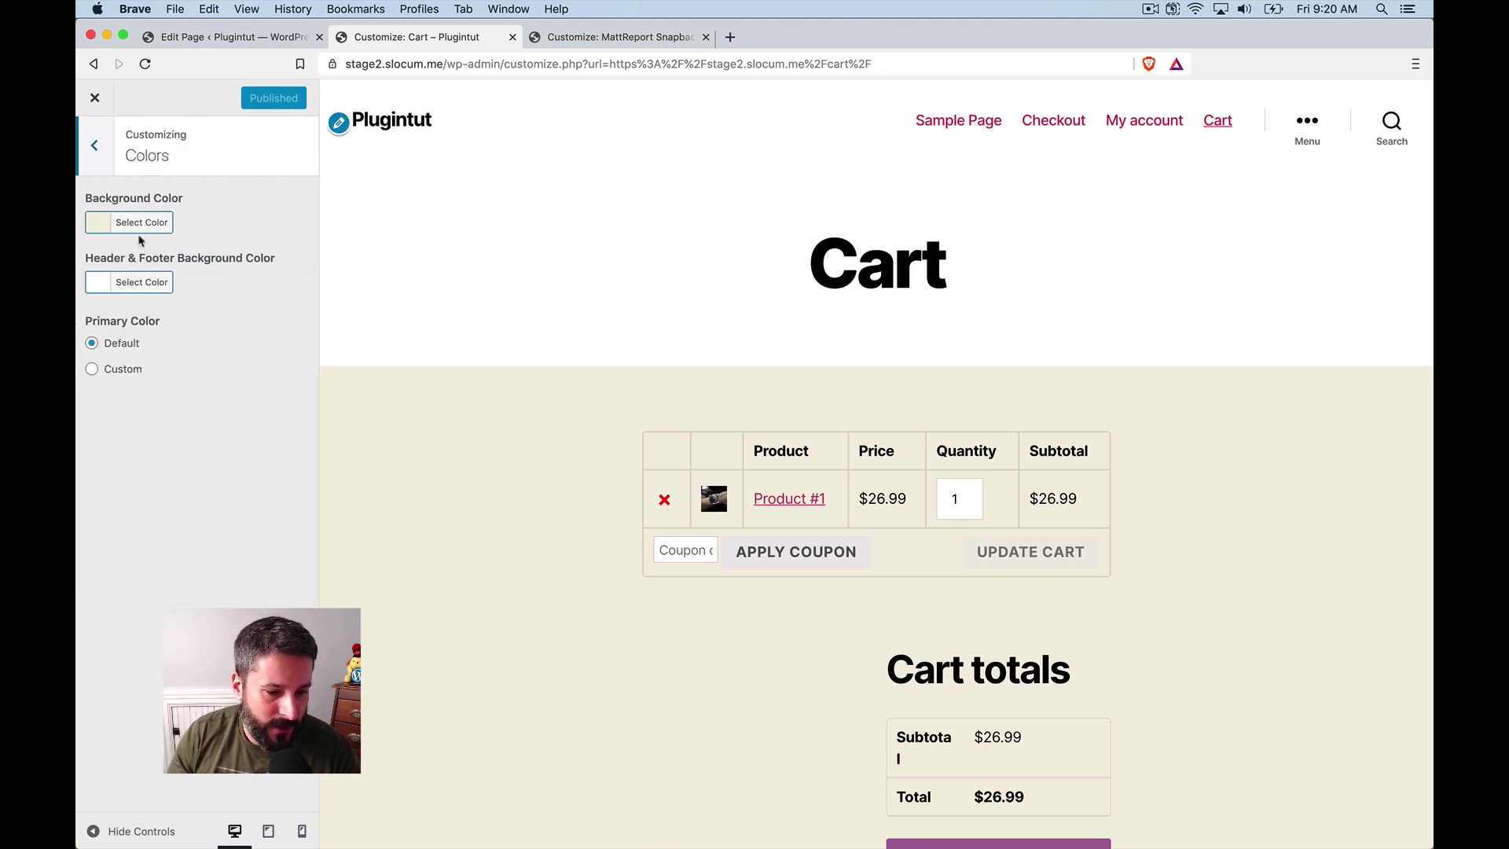
left_click(101, 220)
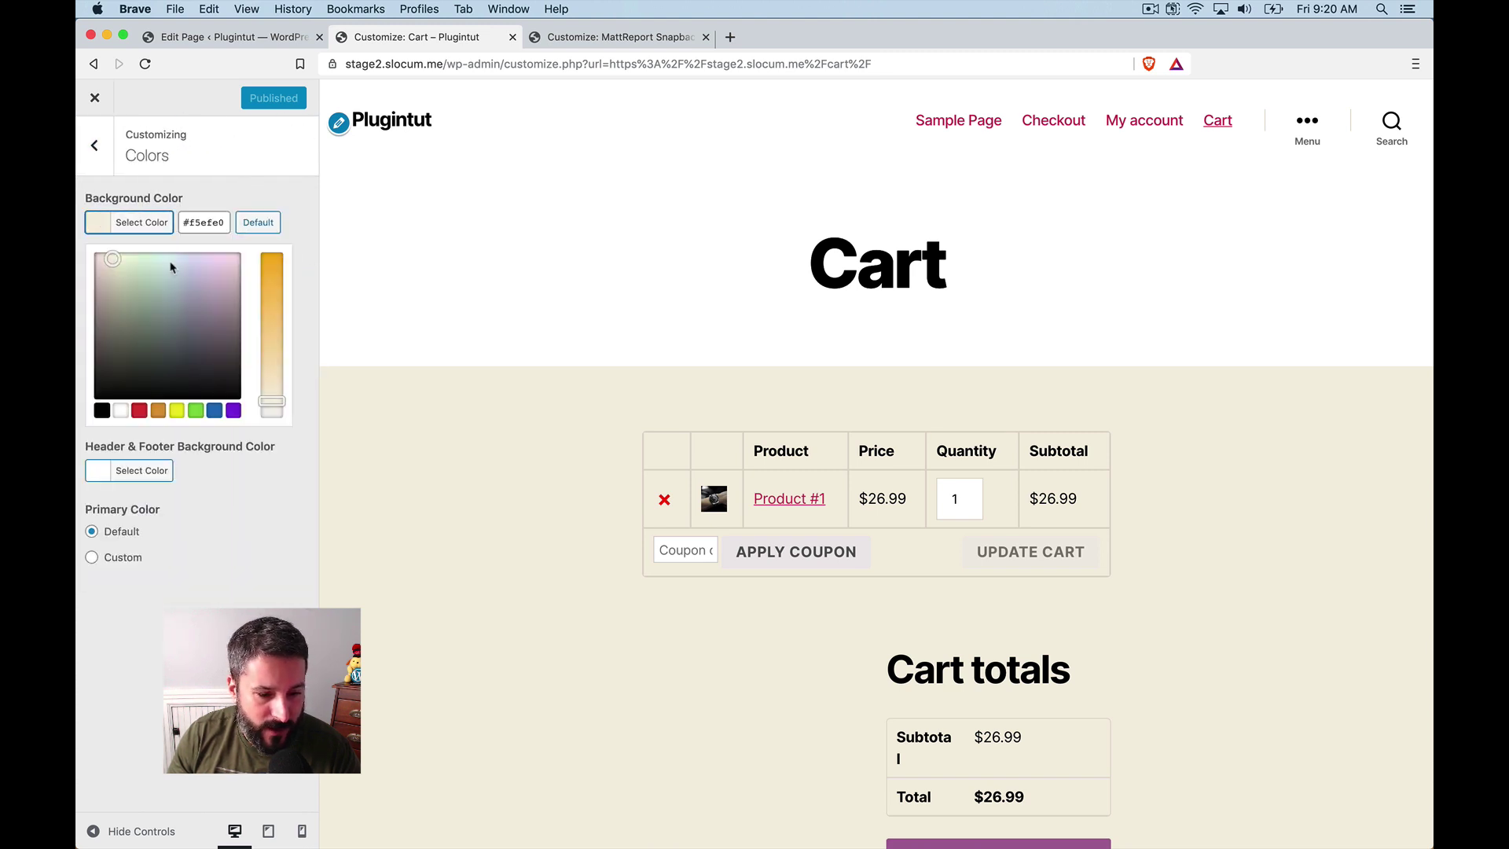
left_click(121, 411)
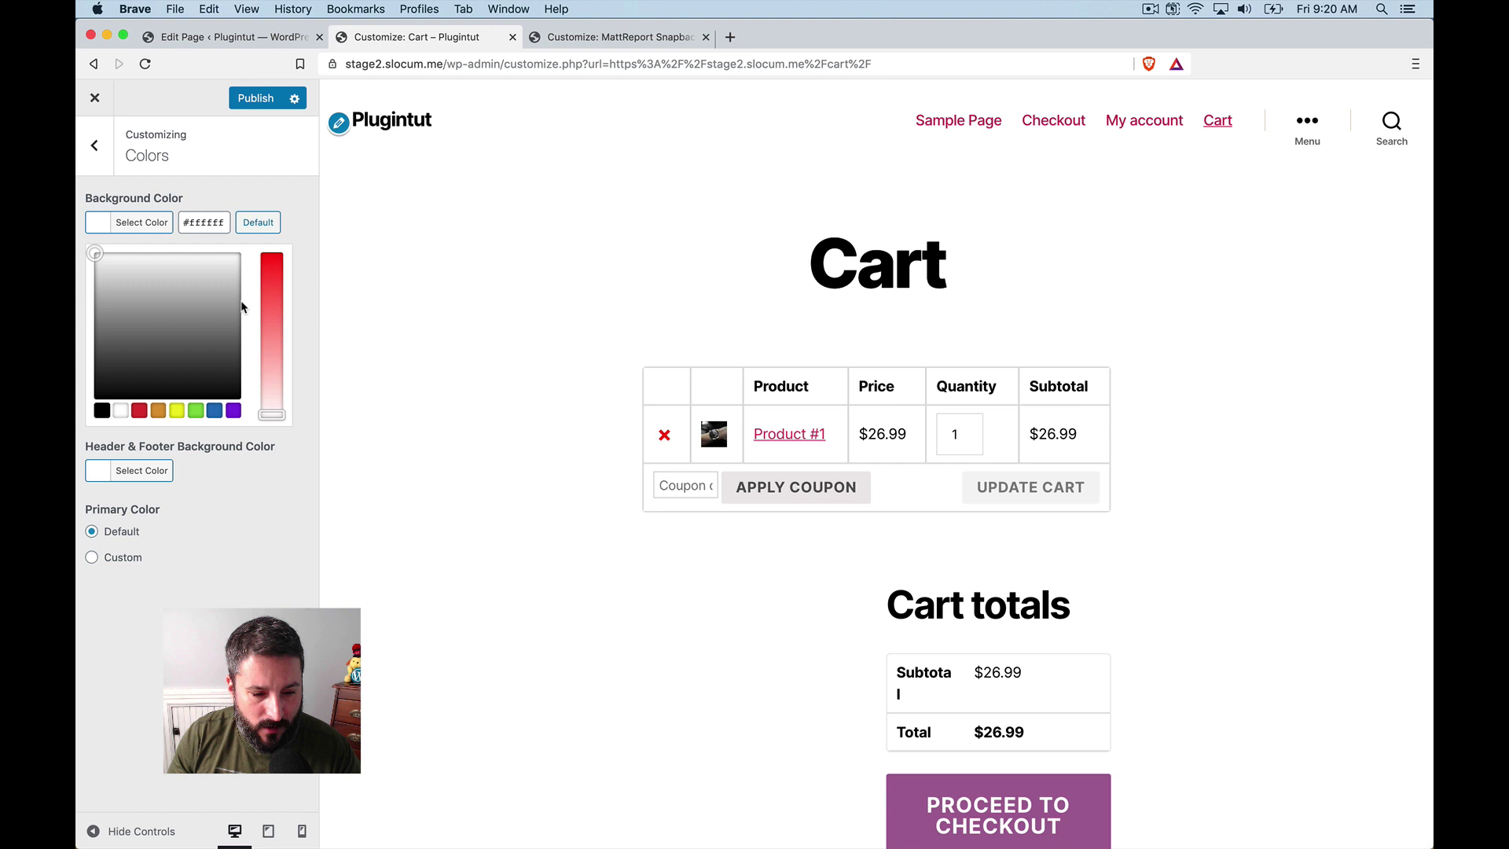
left_click(262, 99)
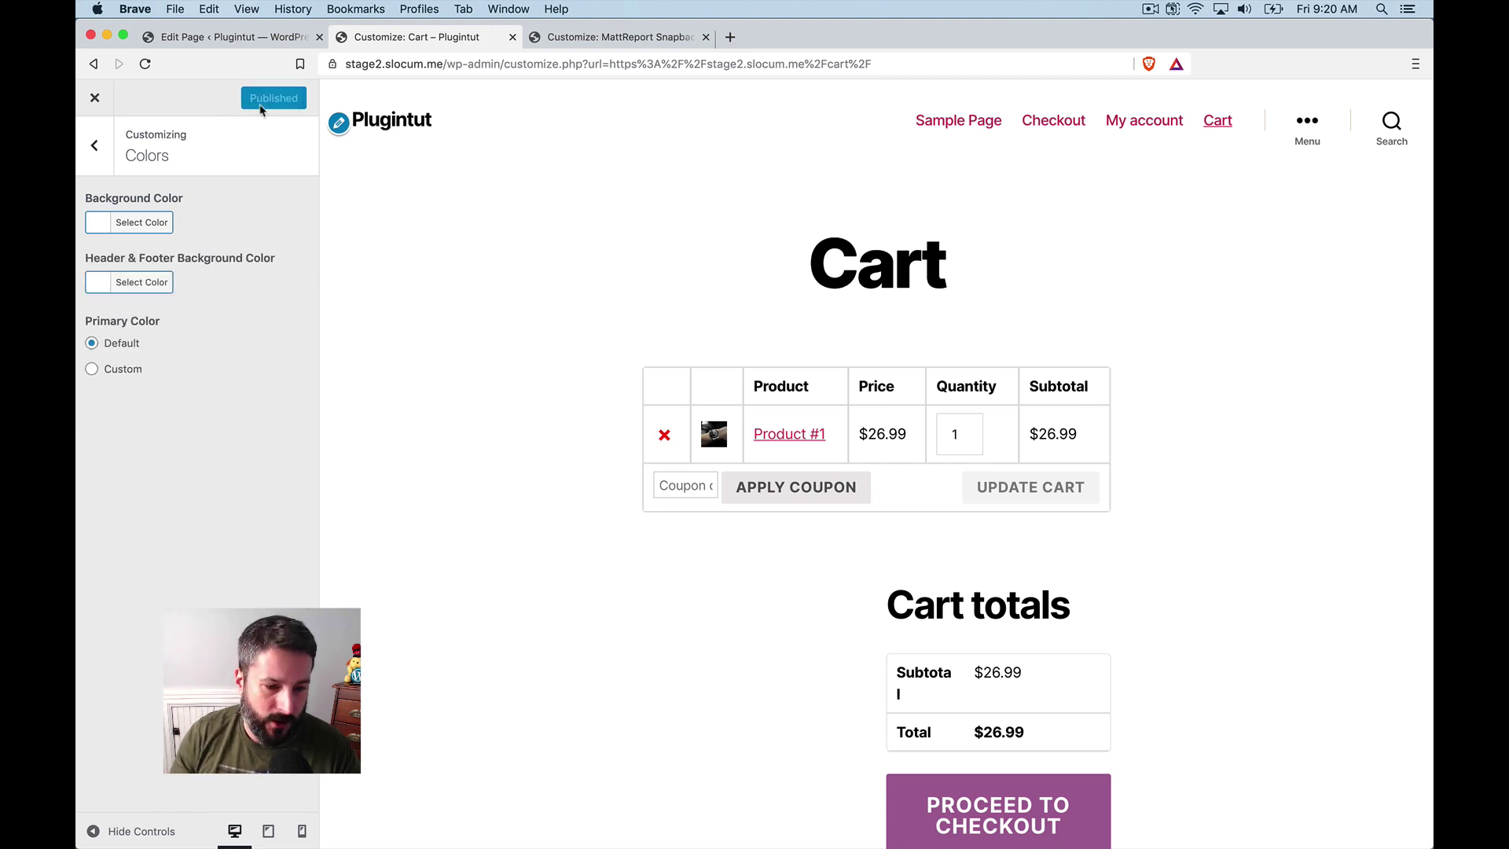
left_click(95, 100)
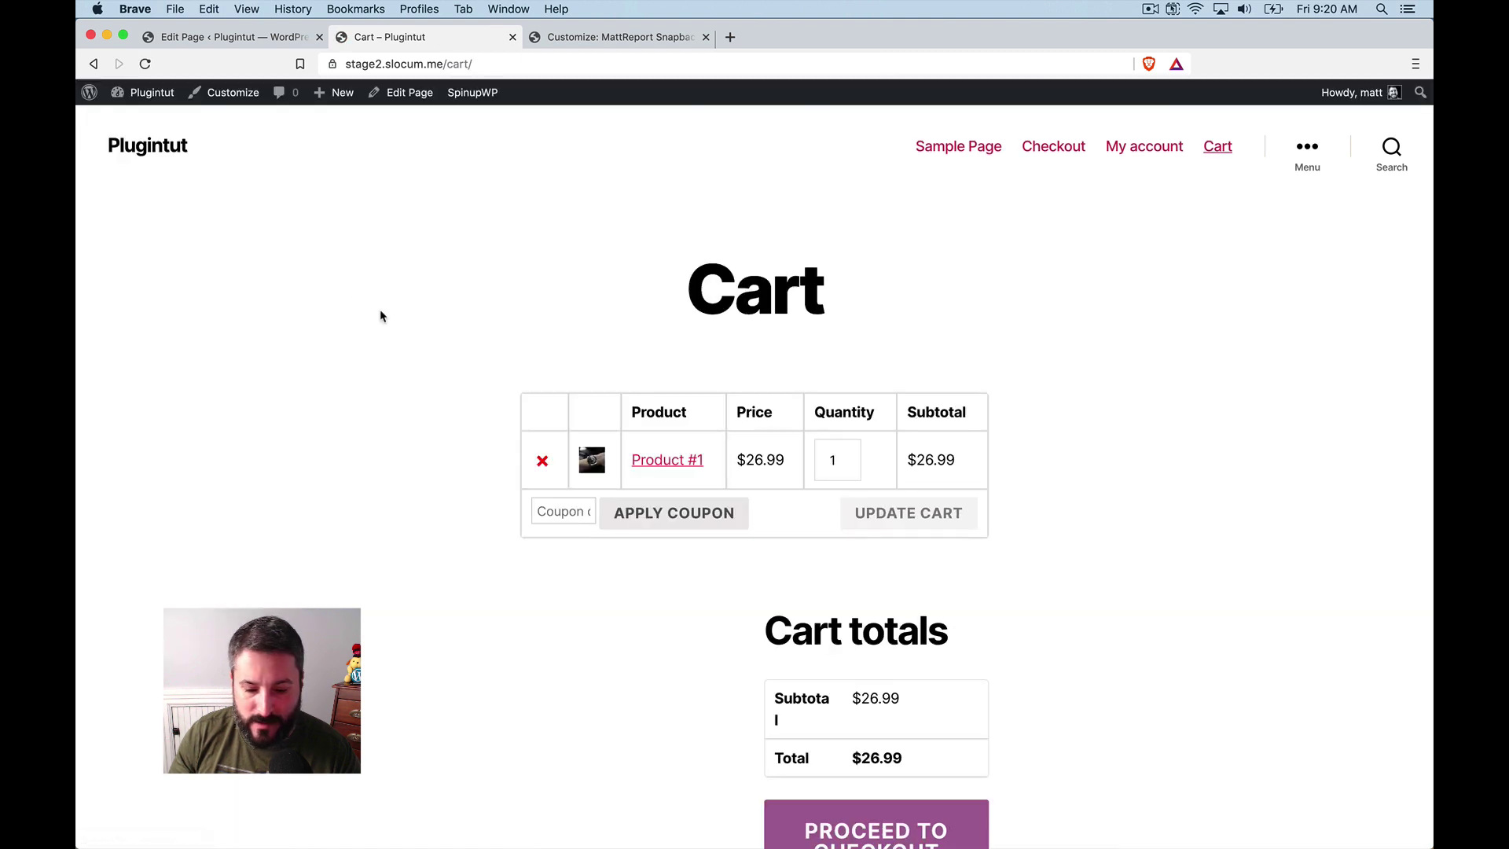
- Switch the Cart page to the Full Width Template and update it
scroll(380, 316, "down", 2)
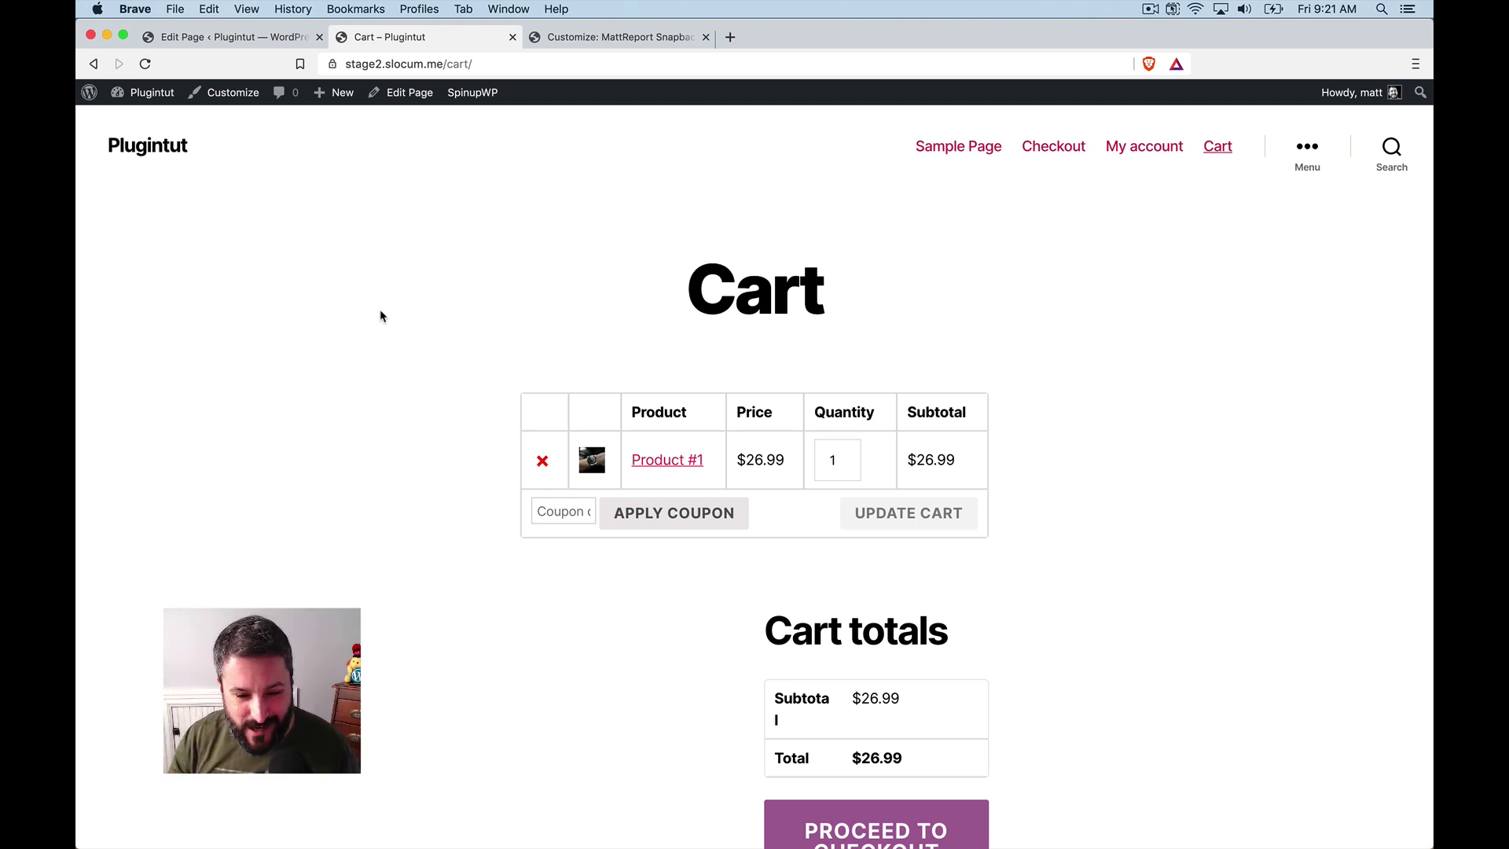
left_click(396, 95)
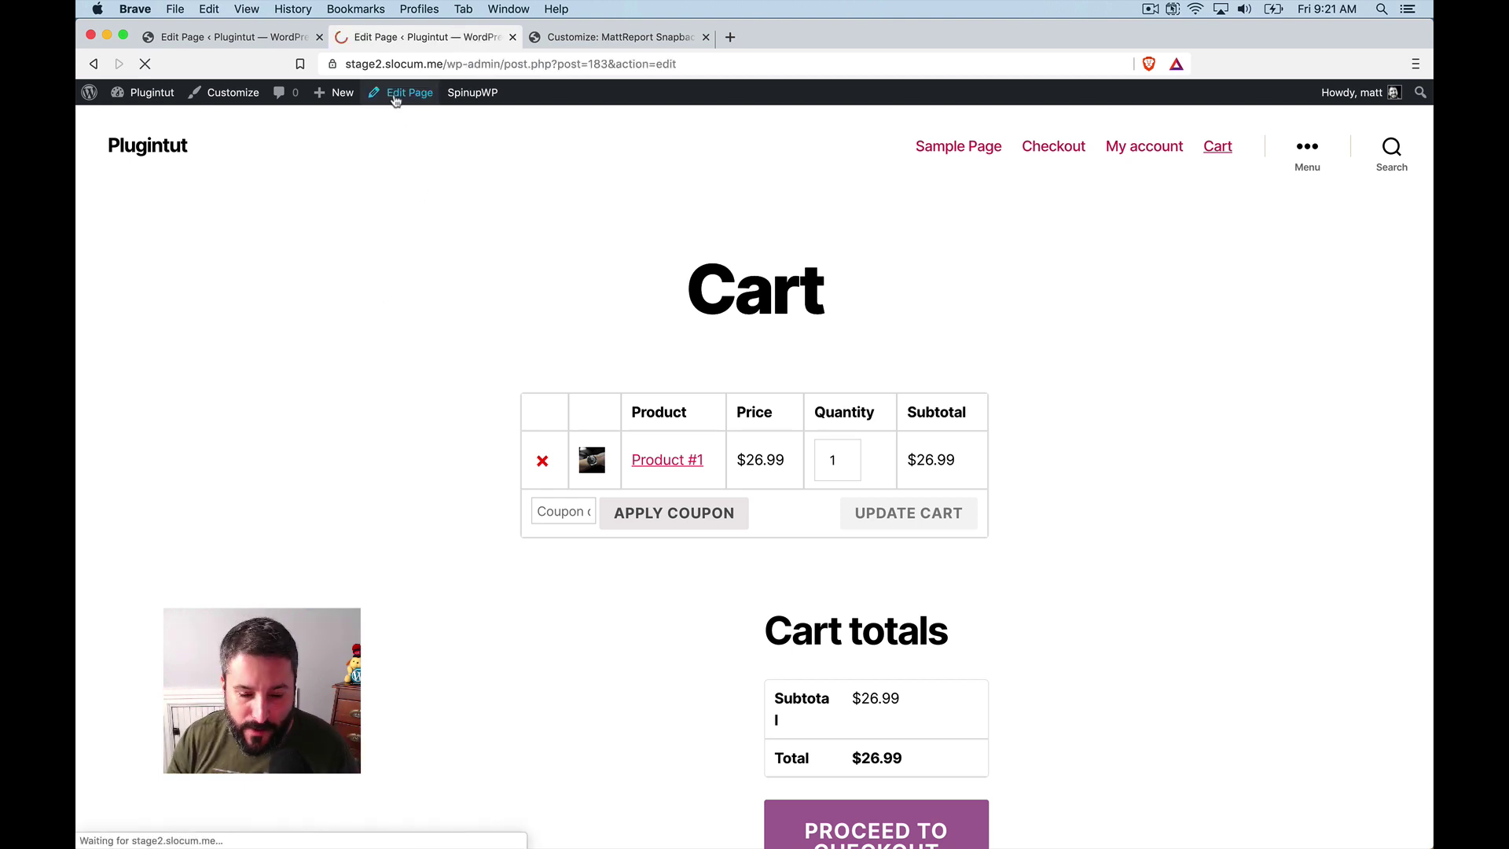
scroll(974, 416, "down", 2)
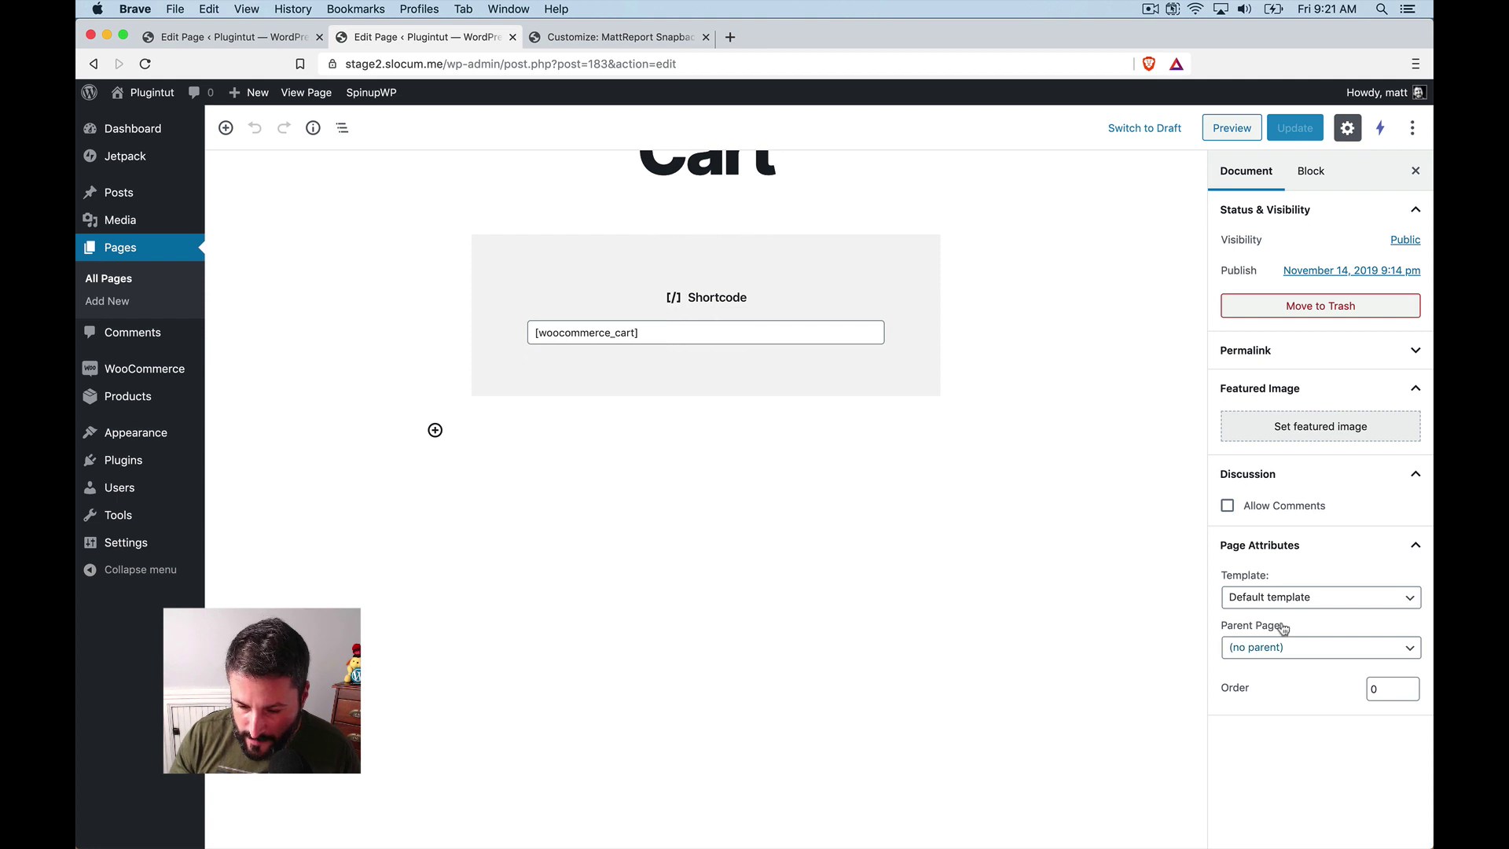
left_click(1284, 599)
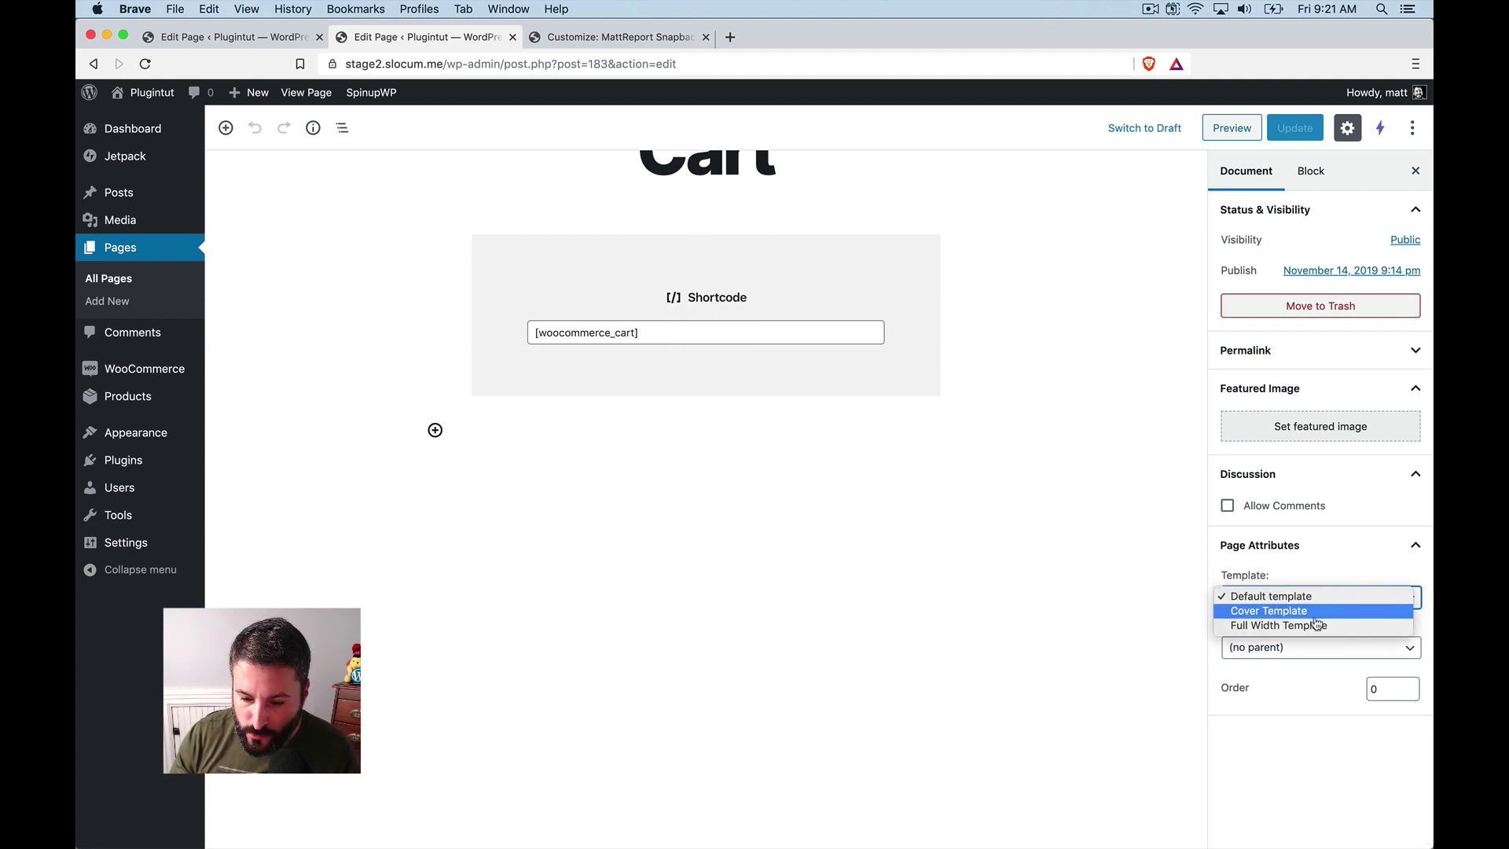
left_click(1316, 625)
left_click(1286, 129)
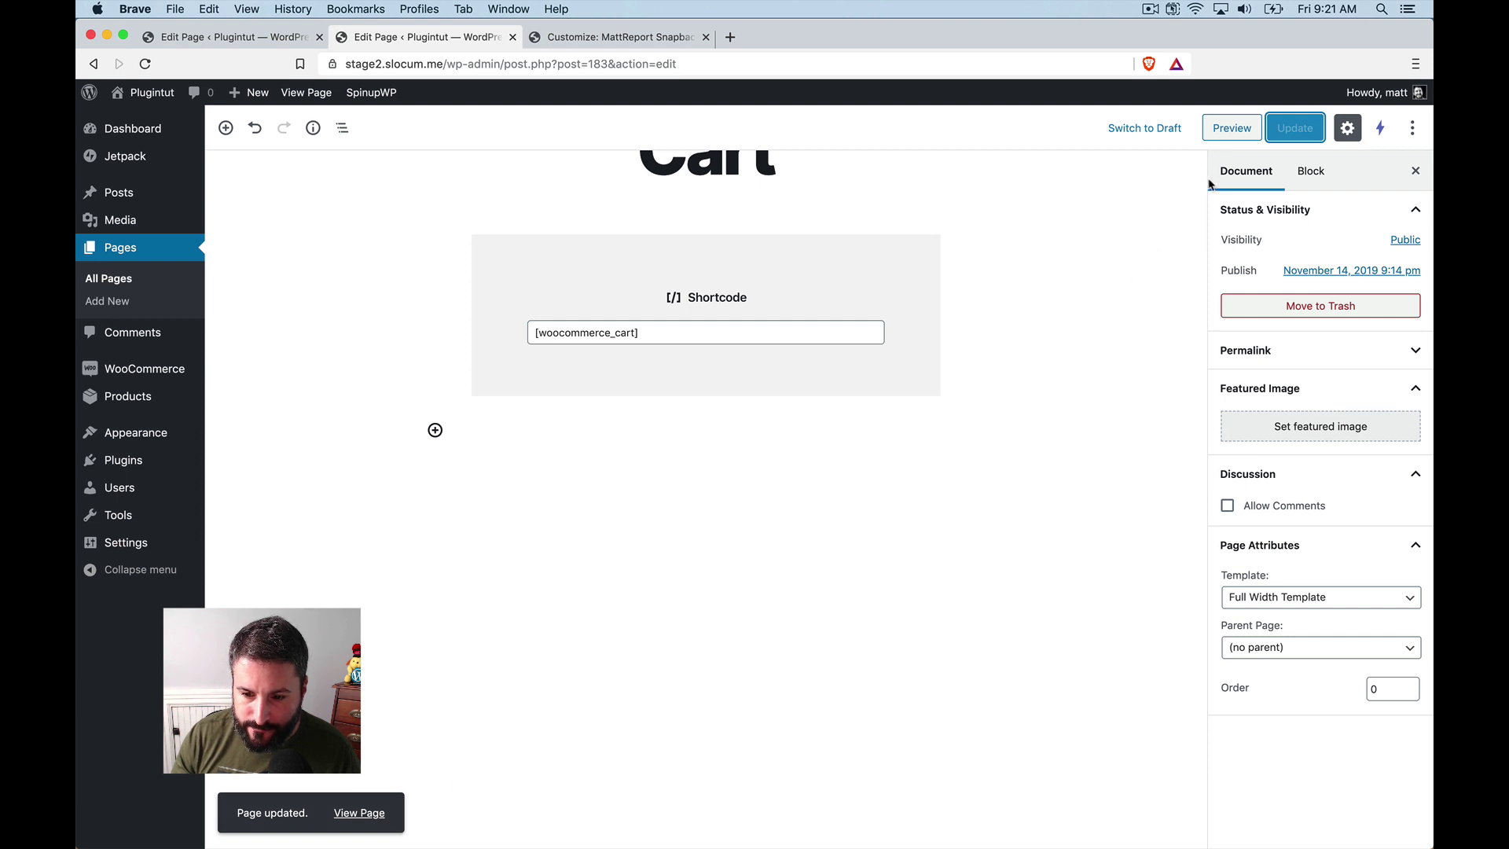
- Preview the full-width Cart page and scroll through the cart contents
left_click(1229, 129)
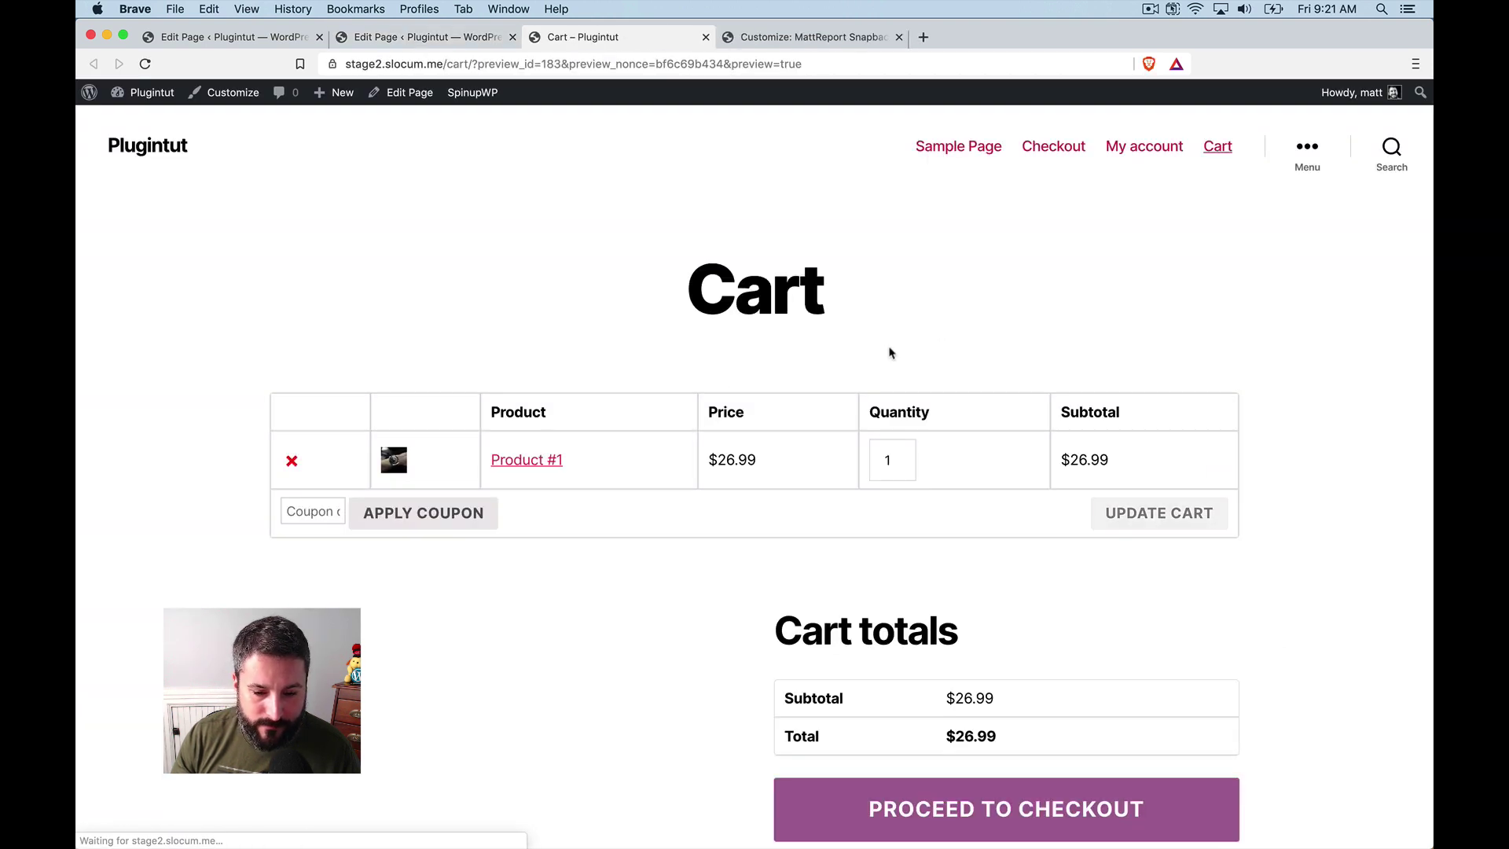
scroll(705, 549, "down", 2)
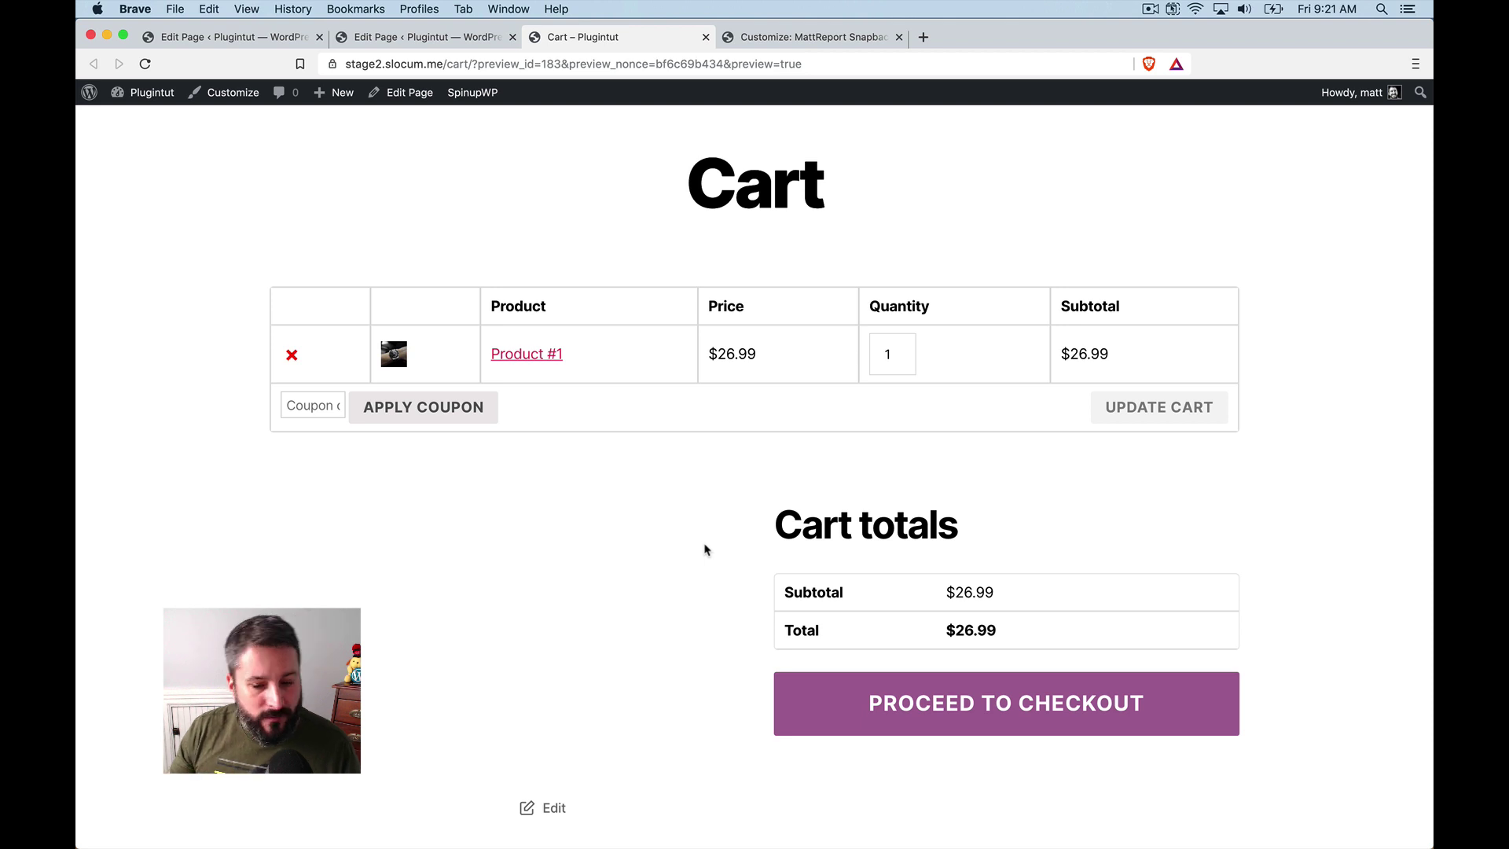
scroll(705, 549, "down", 8)
scroll(852, 417, "up", 4)
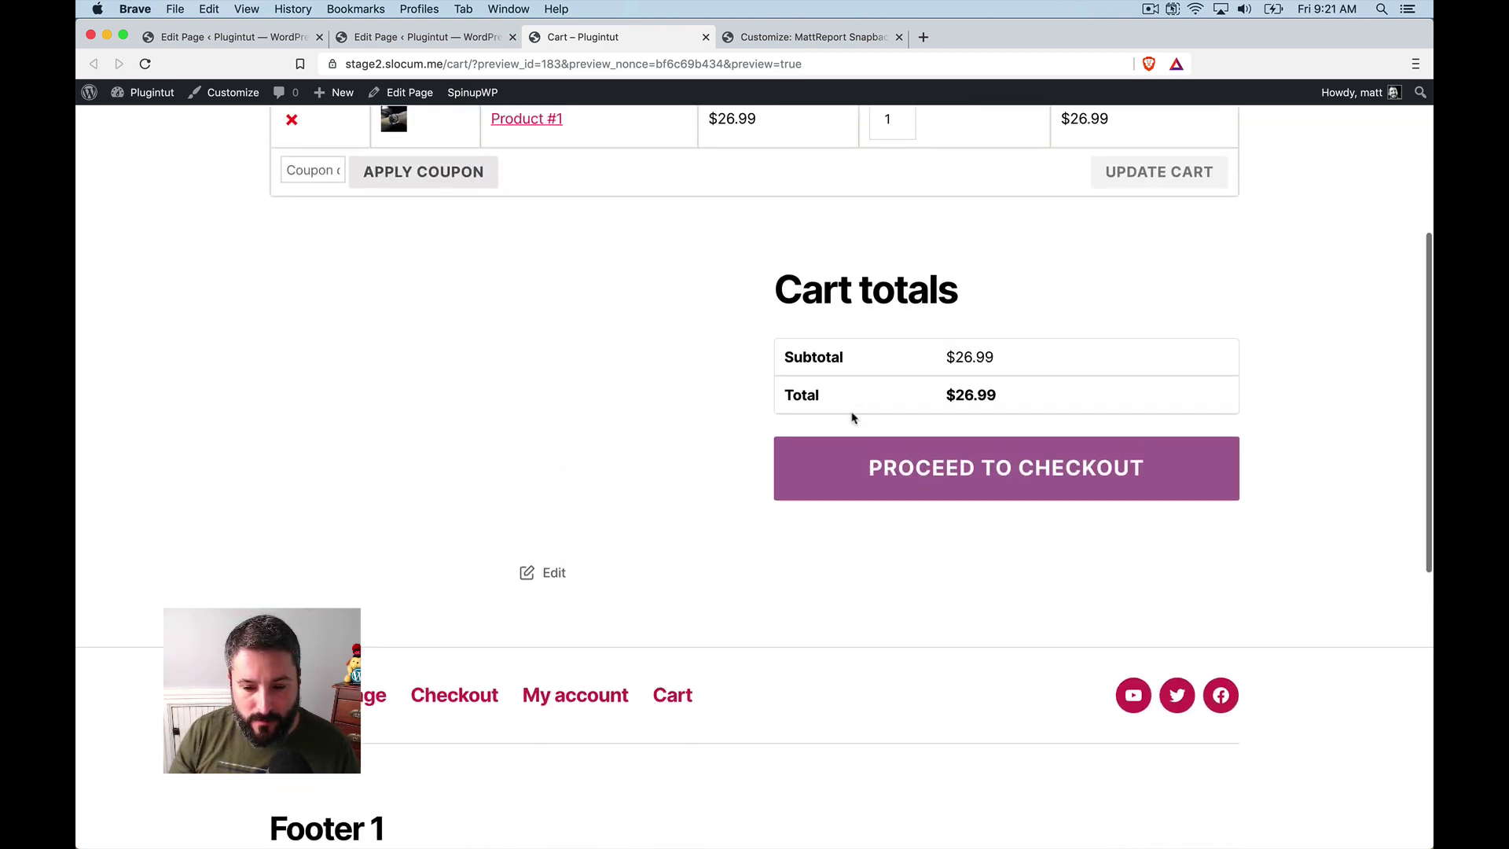
scroll(853, 418, "up", 3)
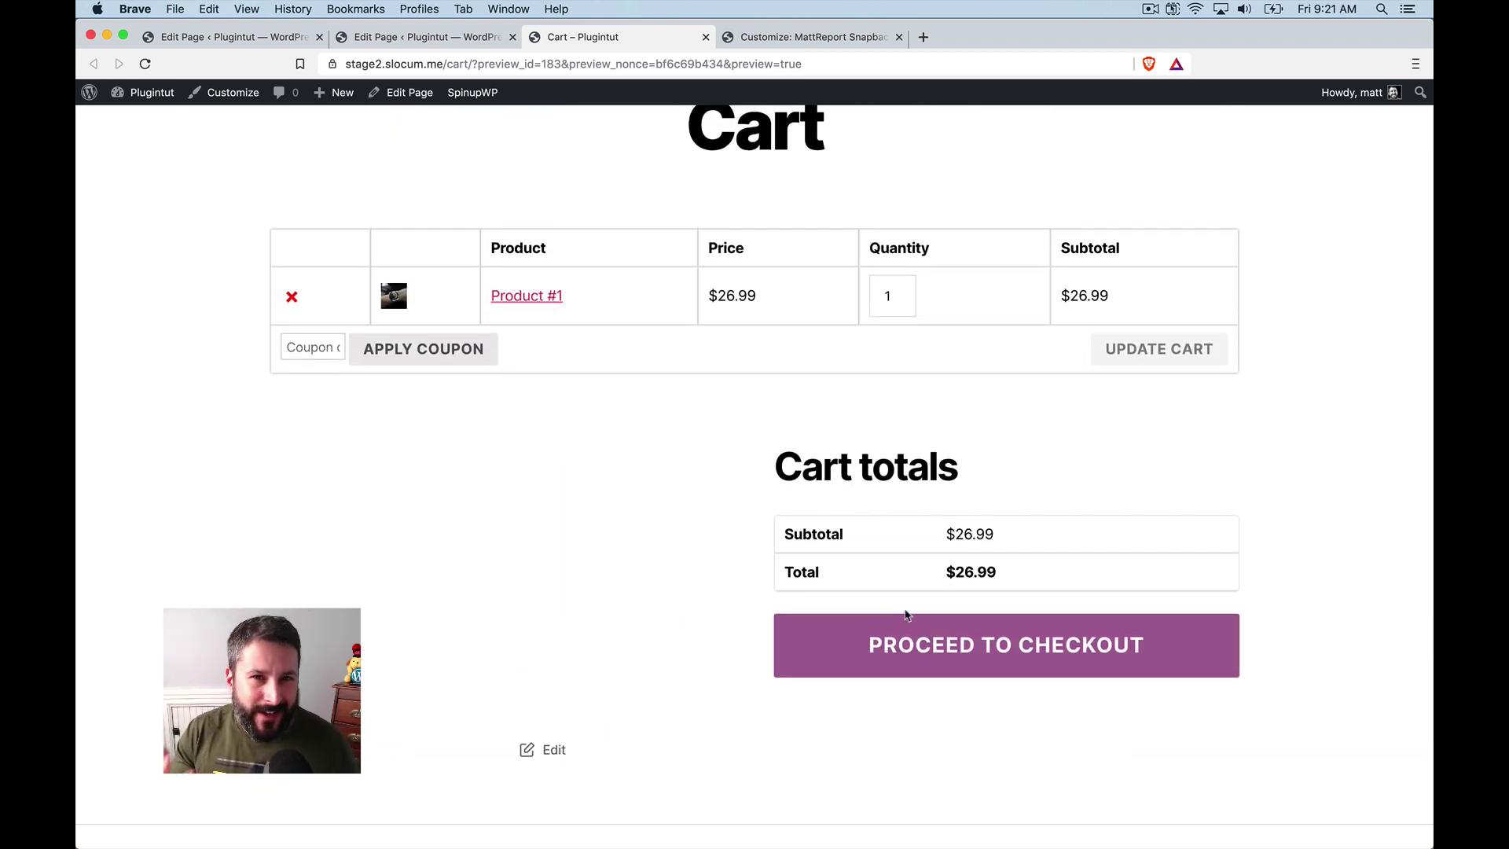
scroll(906, 614, "up", 2)
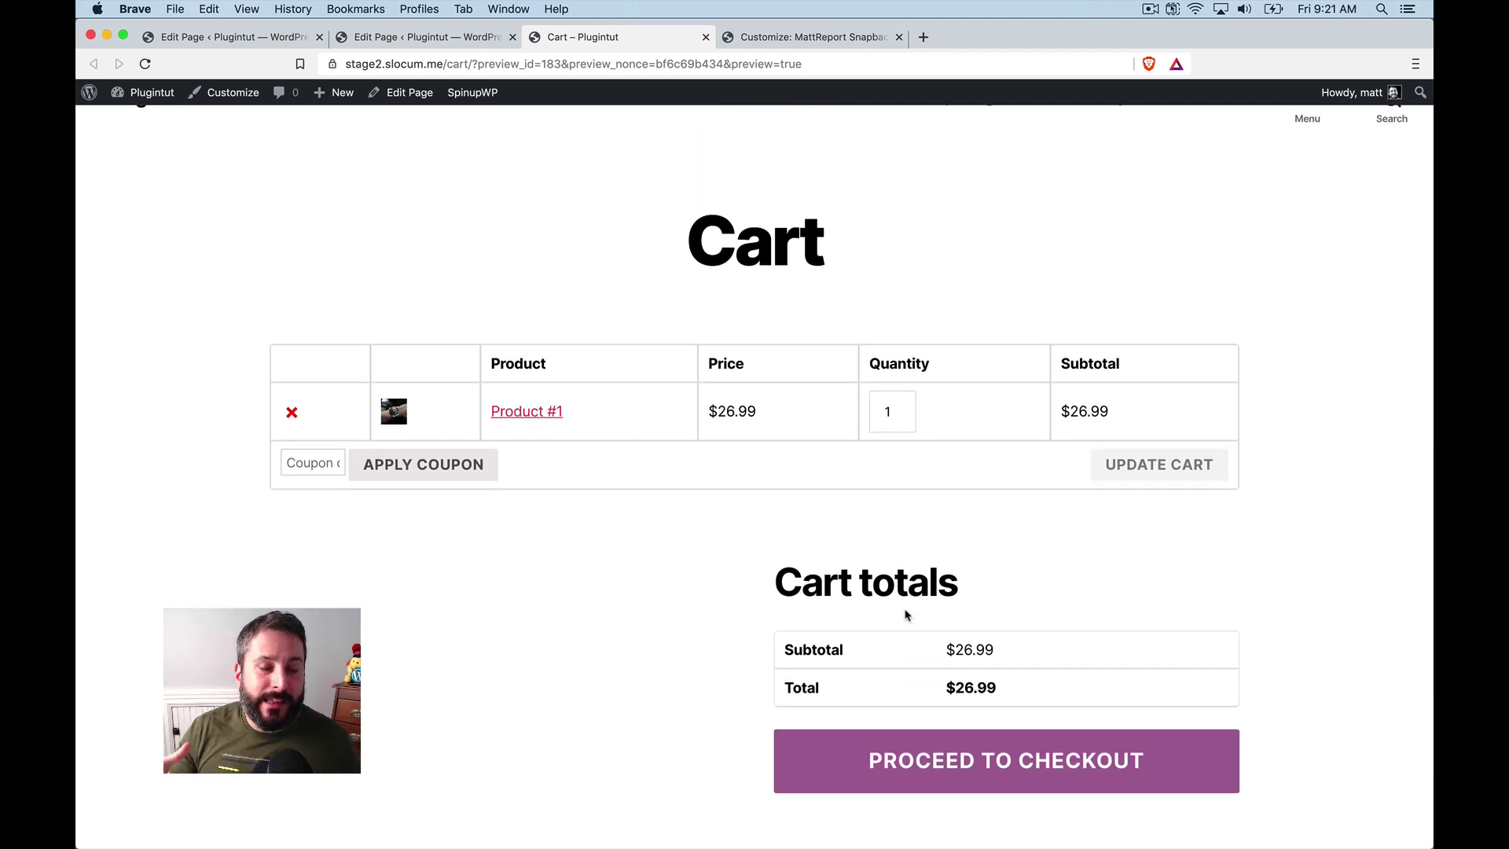
scroll(906, 614, "up", 1)
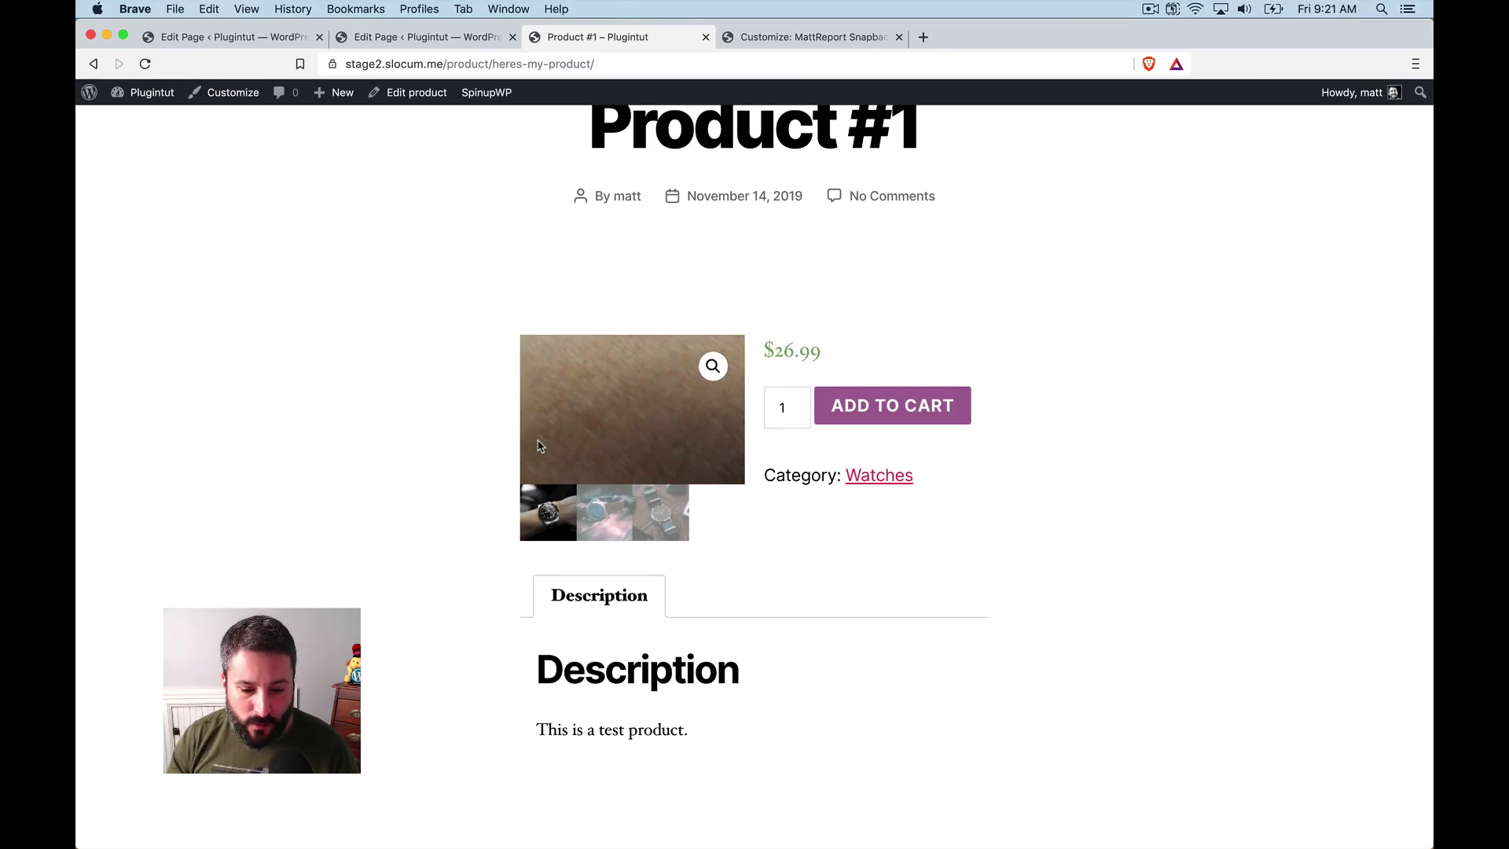
scroll(418, 442, "down", 1)
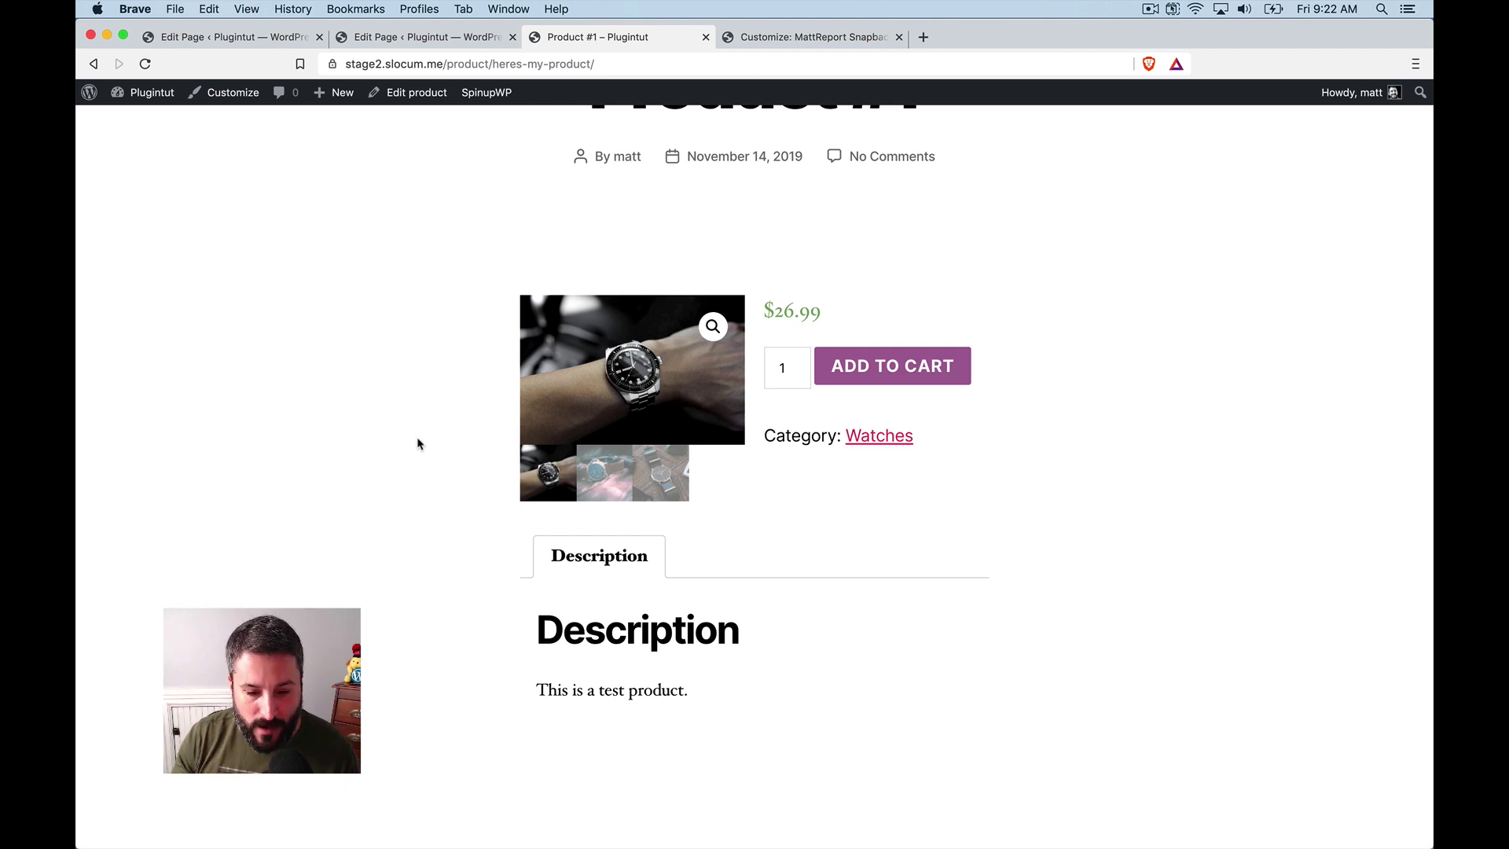
scroll(417, 443, "up", 5)
scroll(418, 443, "down", 3)
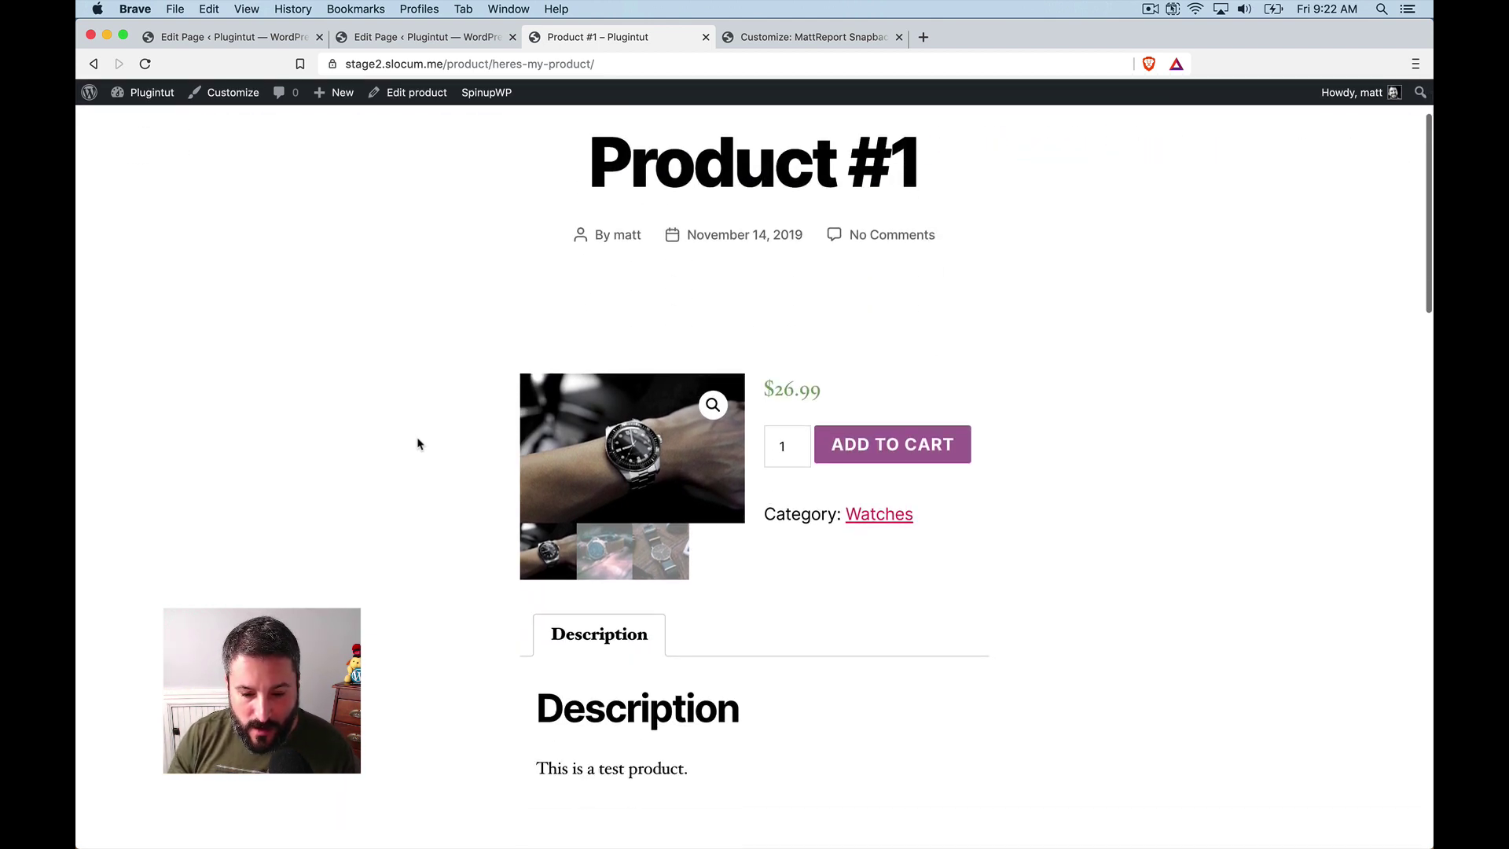
scroll(417, 444, "up", 1)
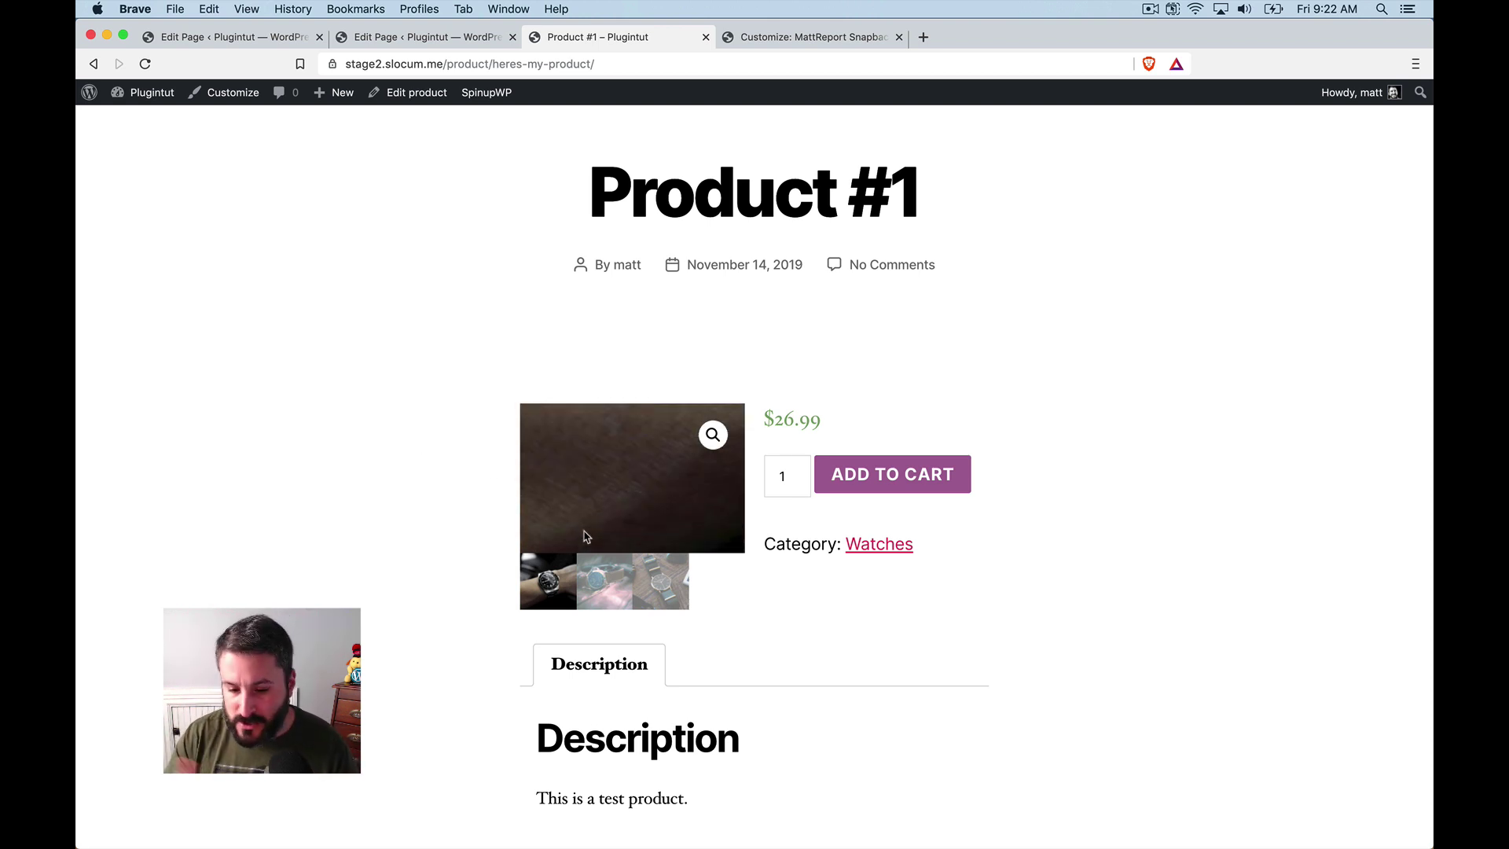
scroll(797, 653, "up", 3)
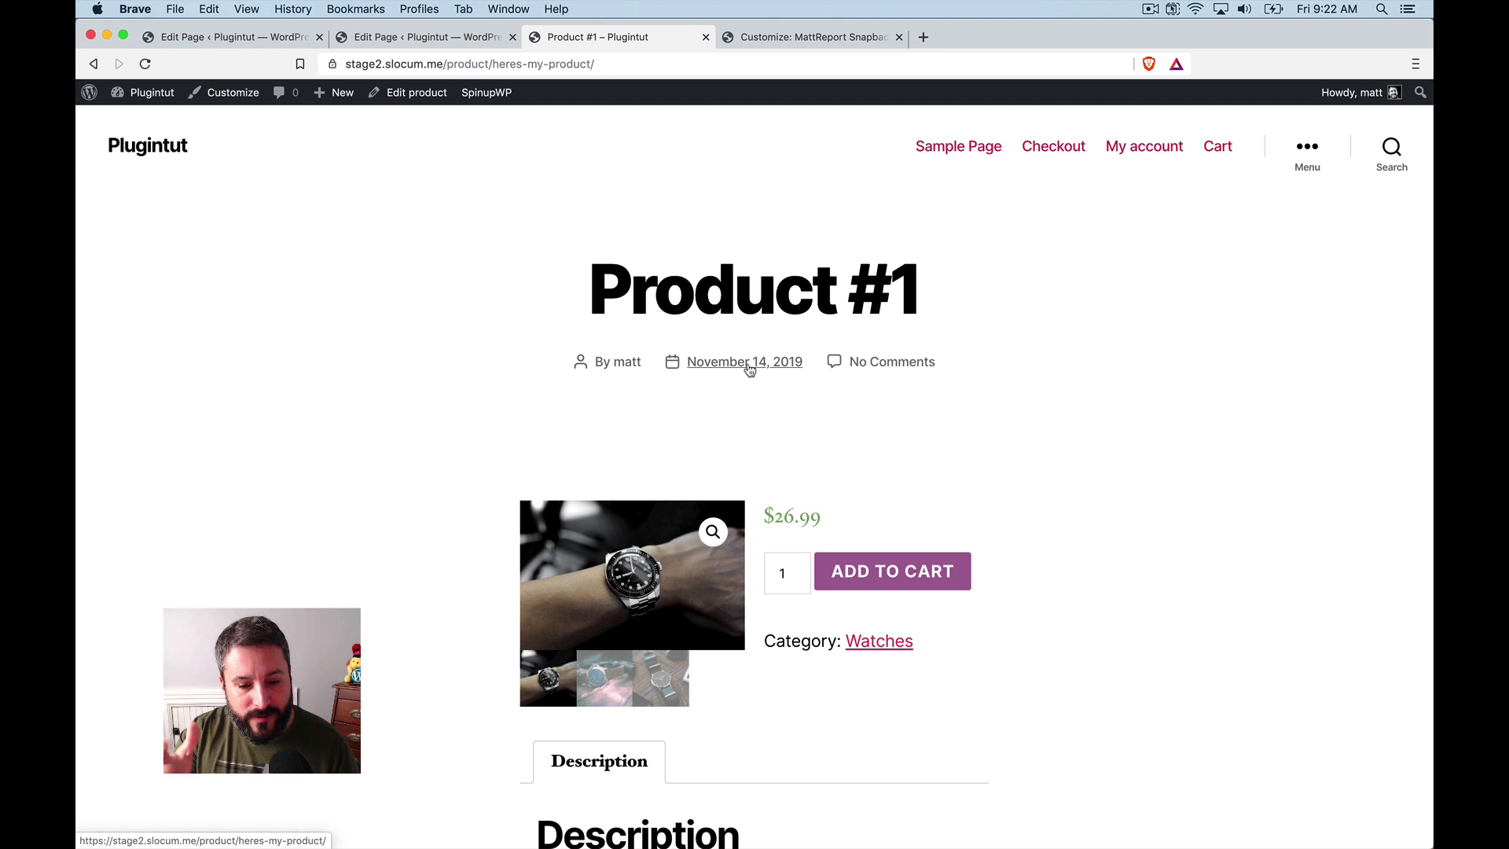
scroll(749, 368, "down", 1)
scroll(748, 368, "down", 4)
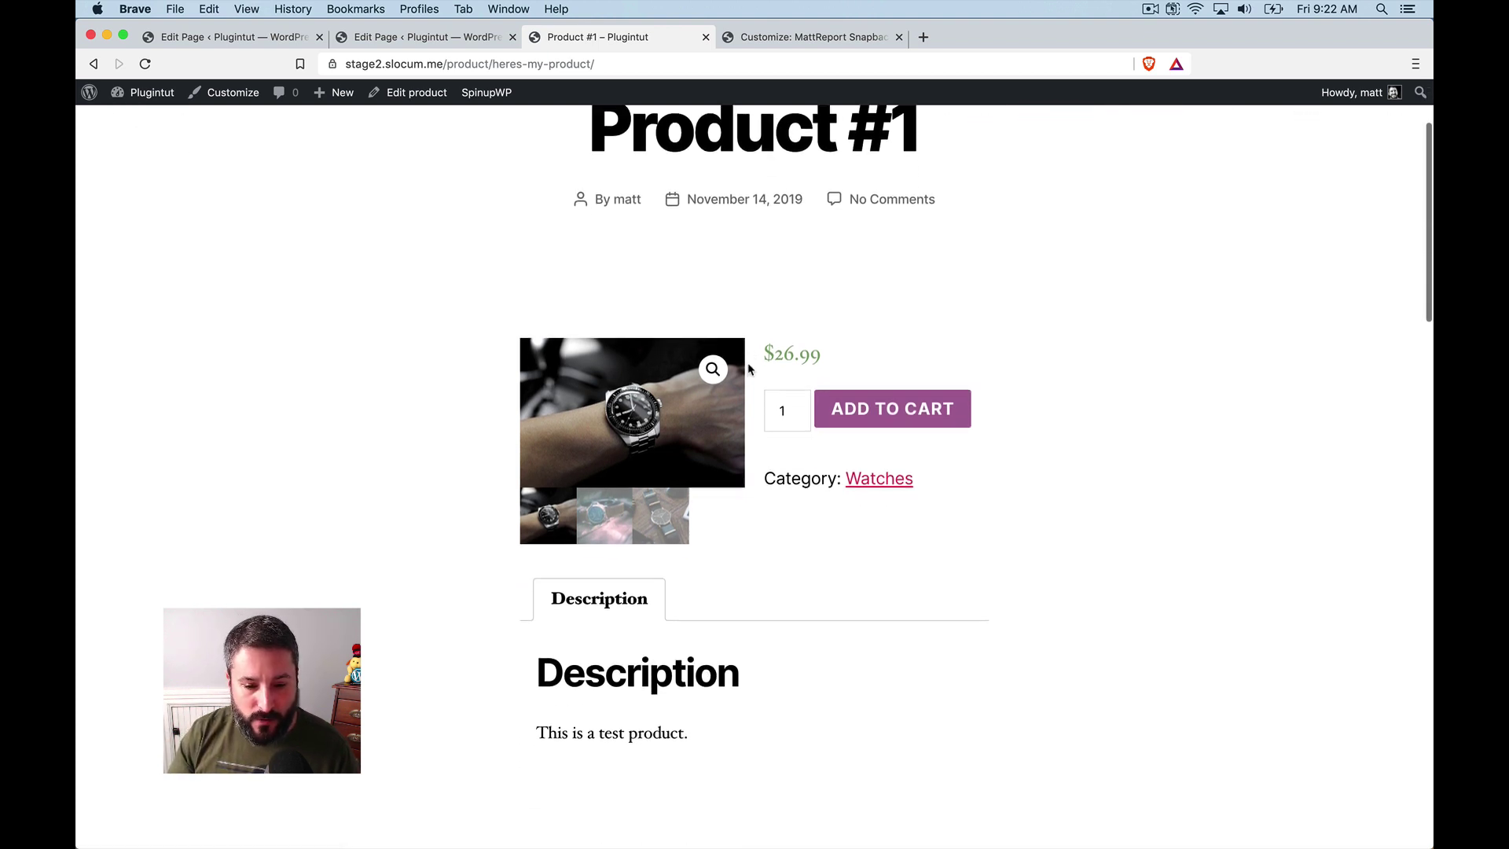
scroll(748, 362, "down", 1)
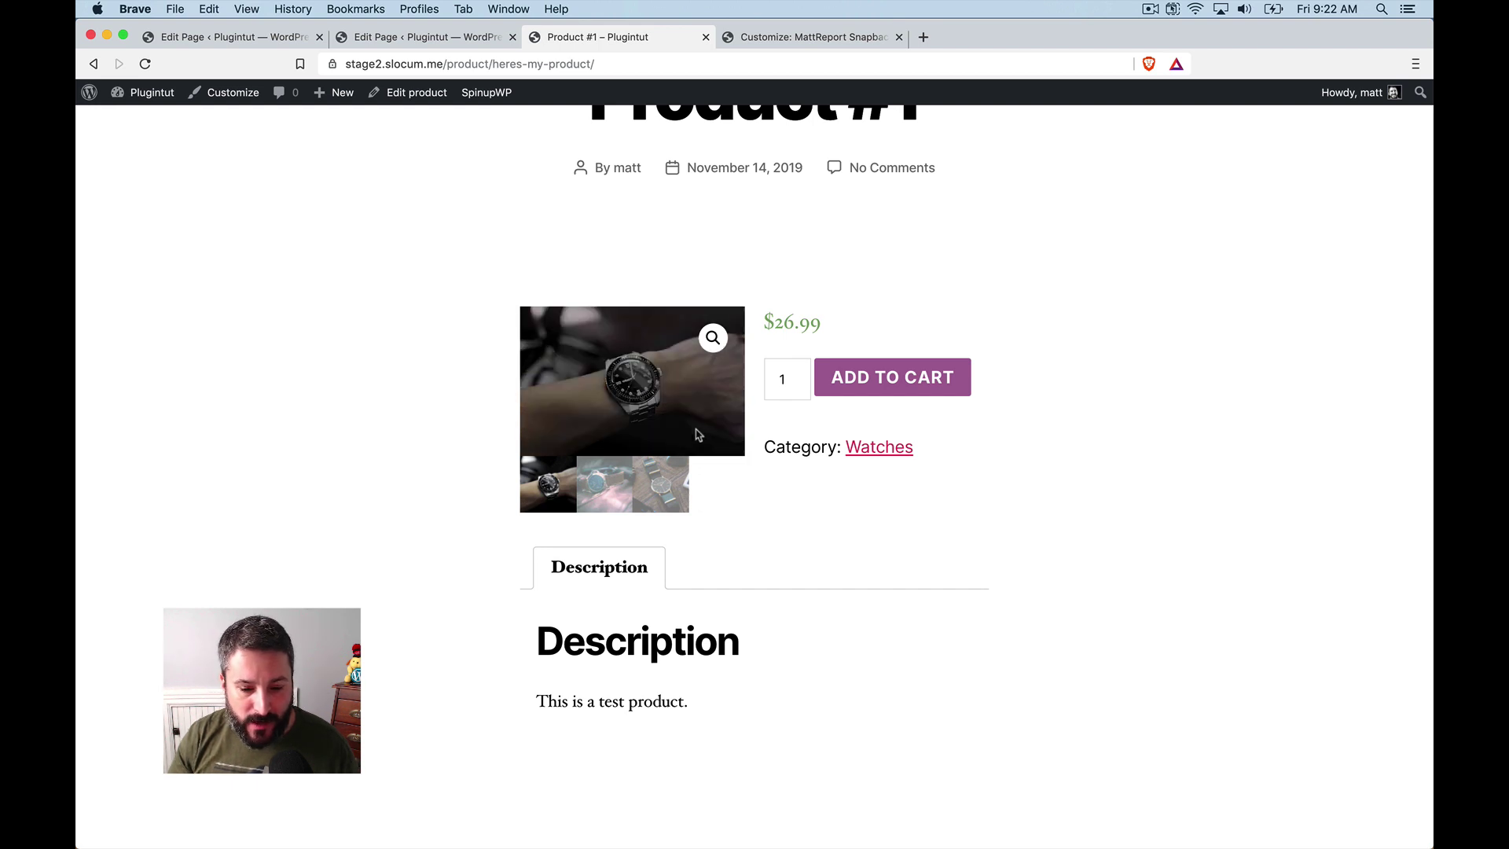
- Cycle through the Product #1 gallery thumbnails and settle on the blue watch as the main image
left_click(589, 507)
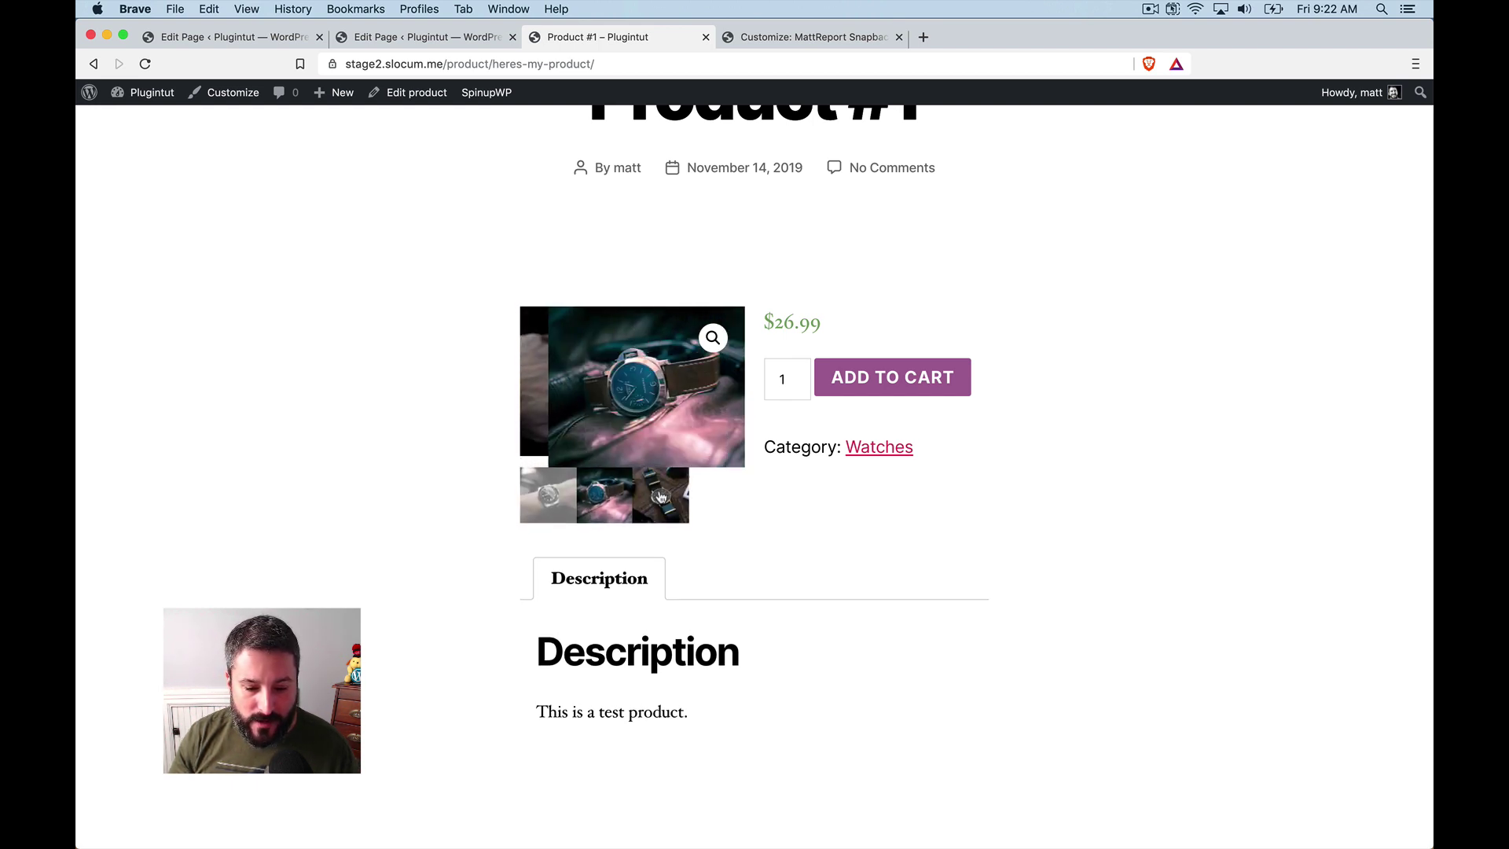
left_click(660, 503)
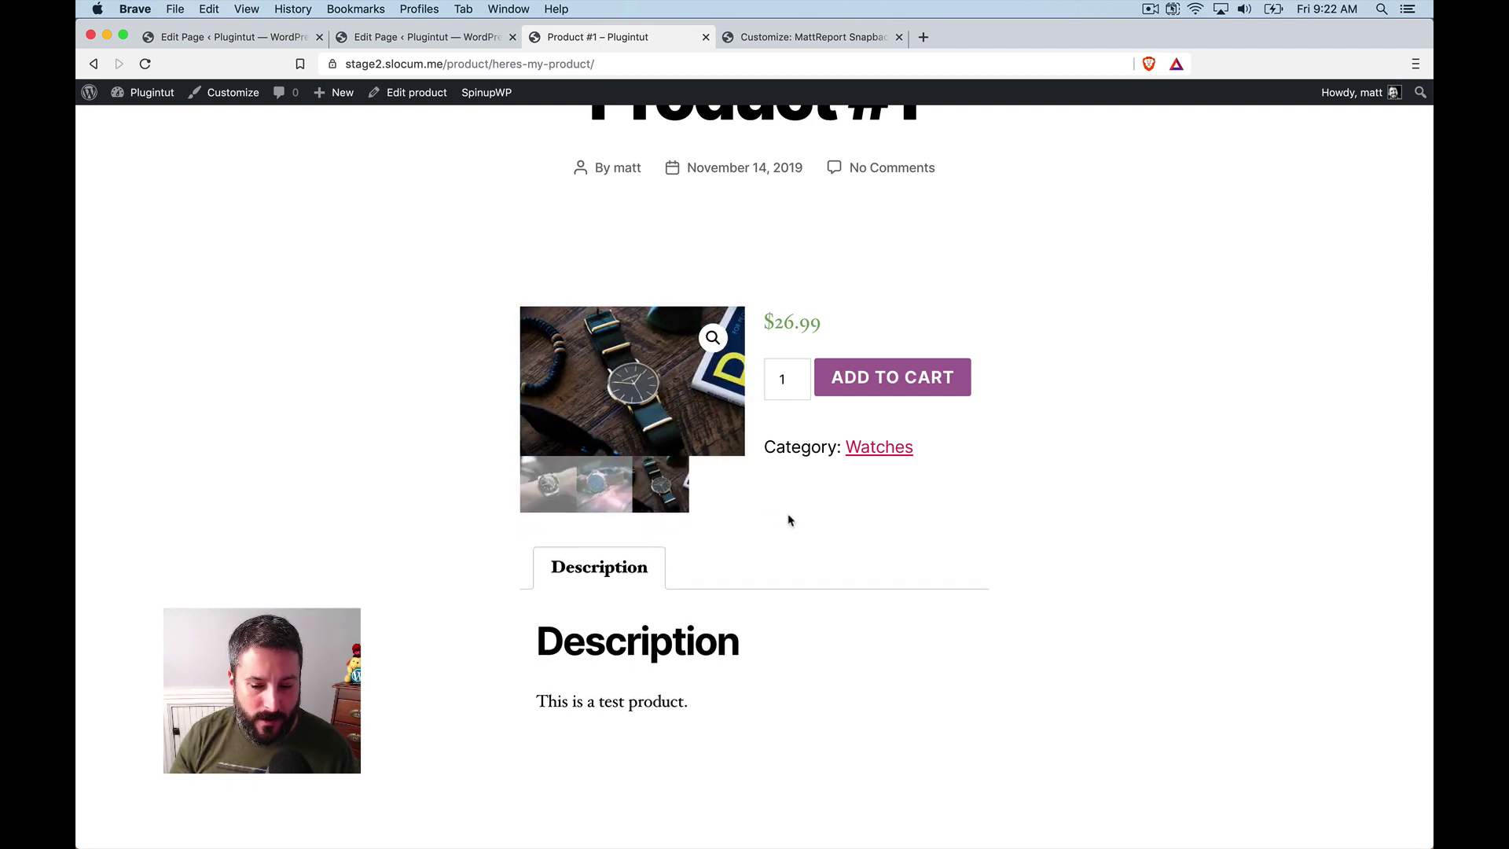
left_click(603, 493)
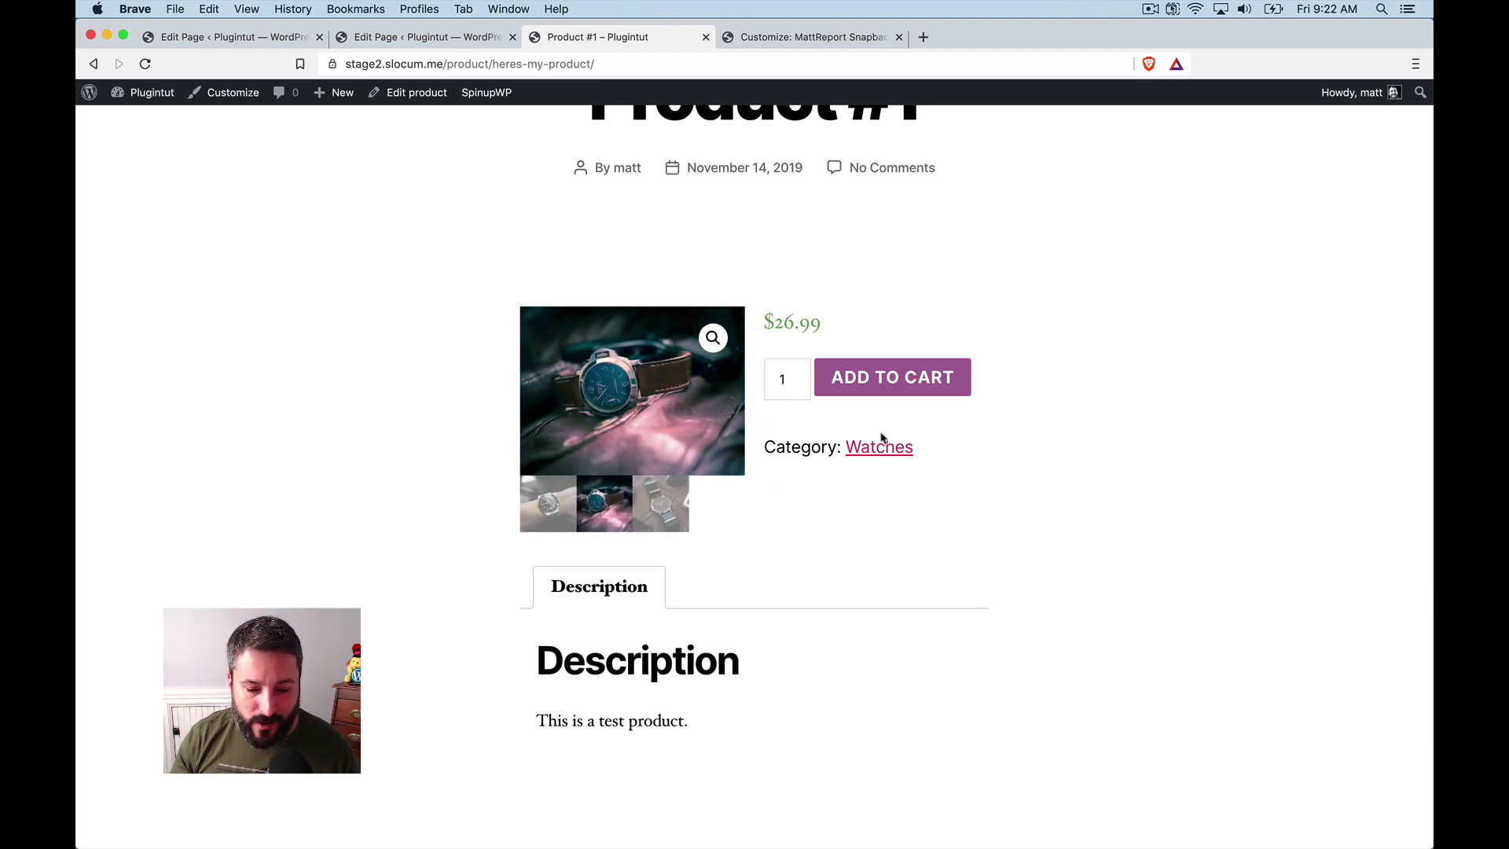
- Scroll down to Related products, where Product #2 is on sale at $24.95, and back up
scroll(963, 404, "down", 3)
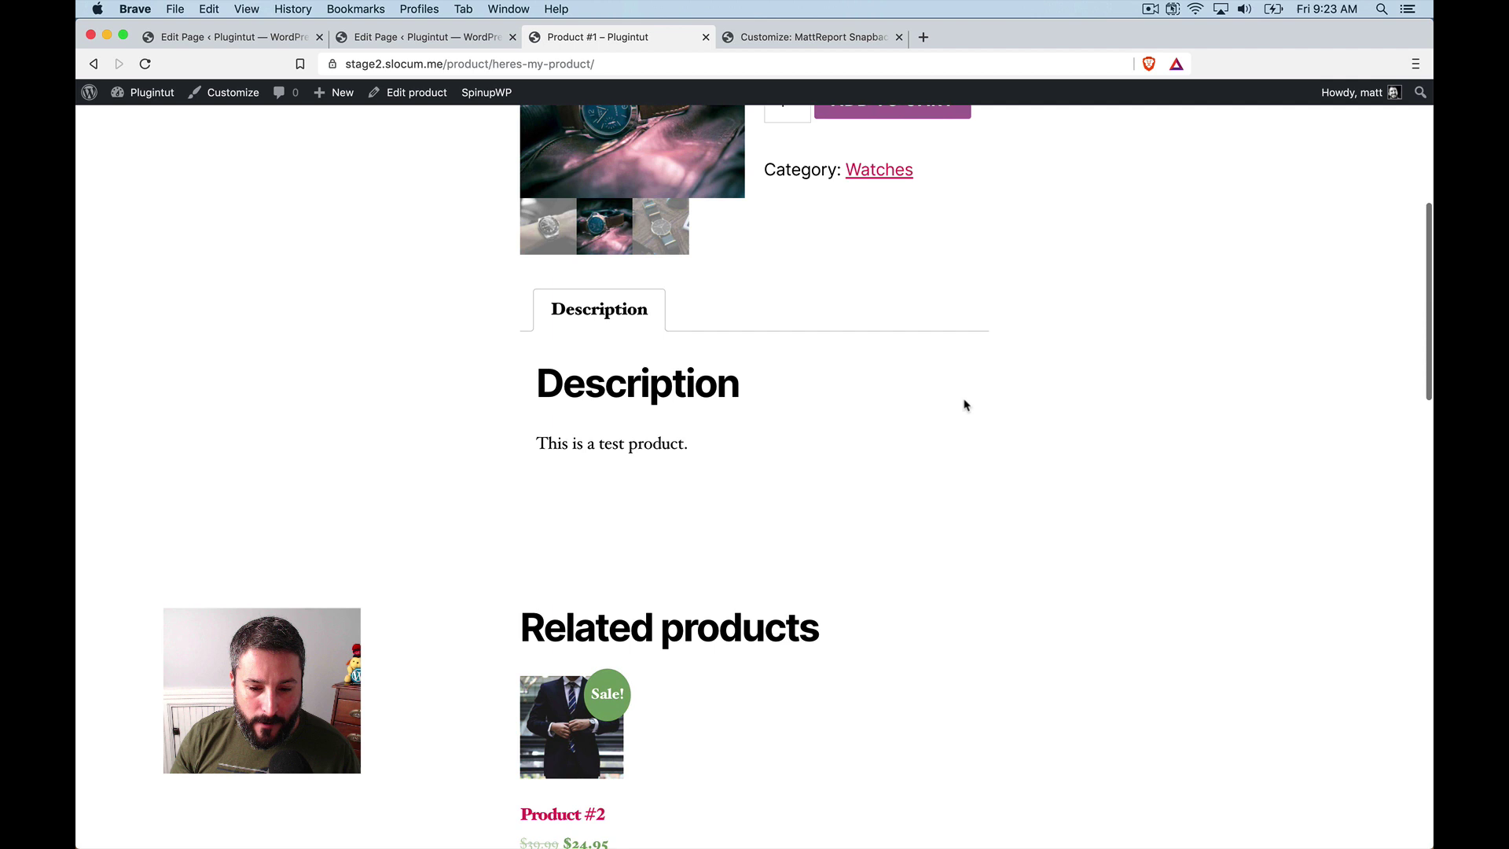
scroll(965, 405, "up", 3)
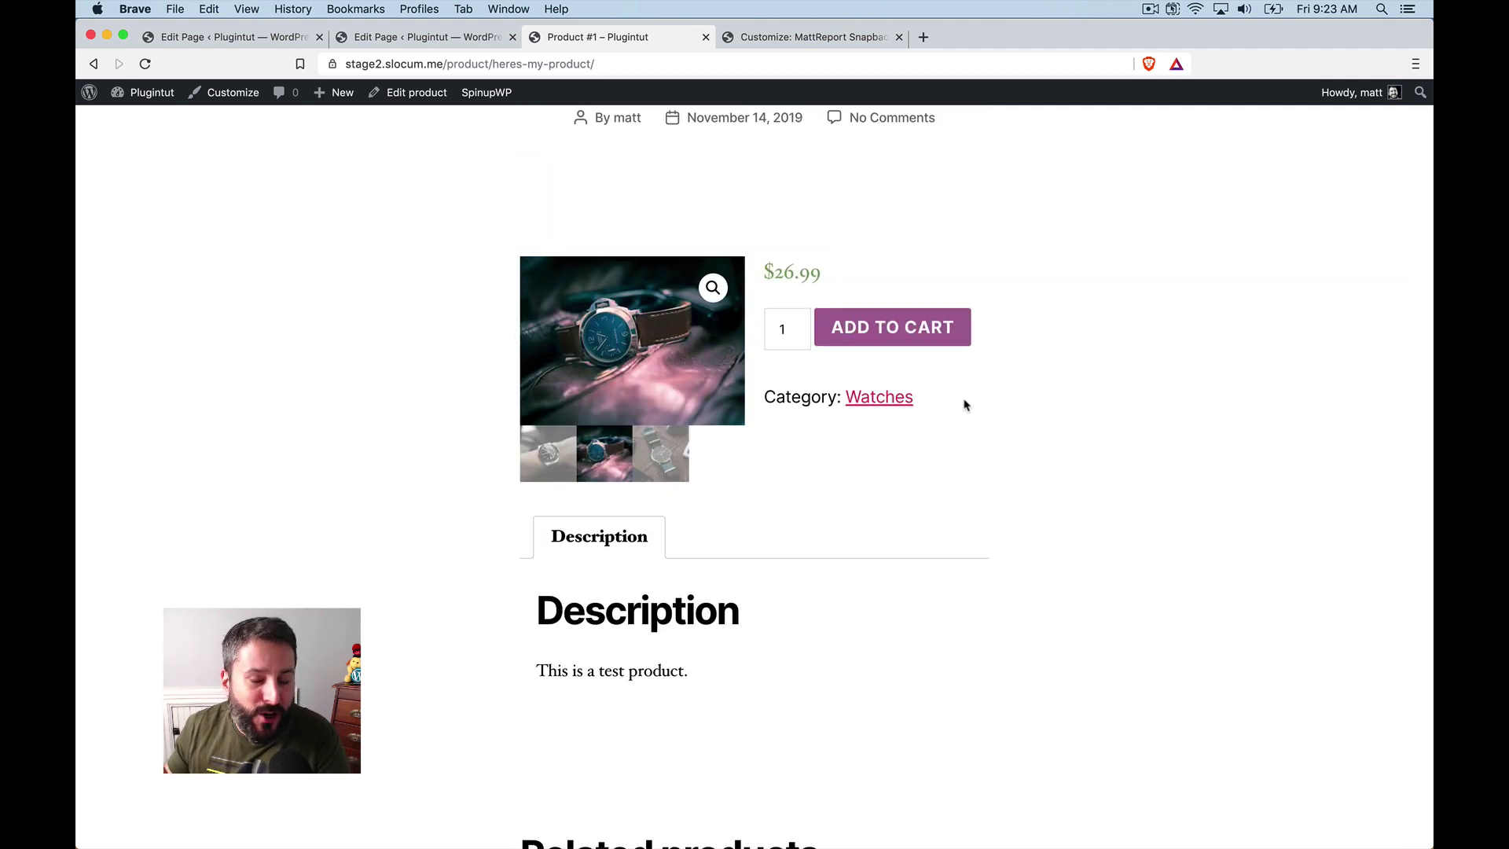
scroll(965, 404, "down", 5)
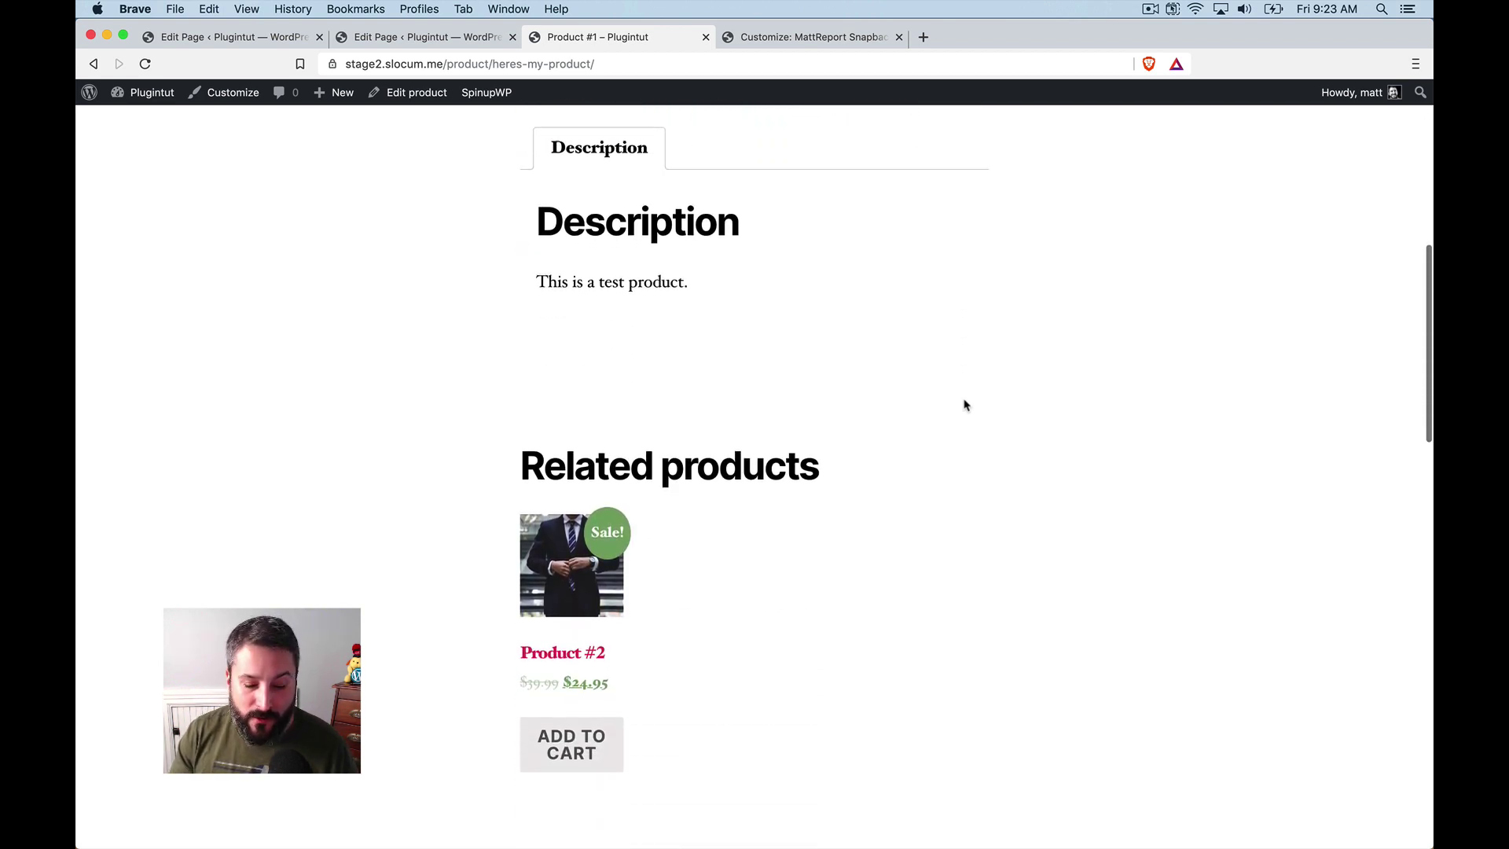
scroll(965, 405, "up", 4)
scroll(965, 404, "up", 1)
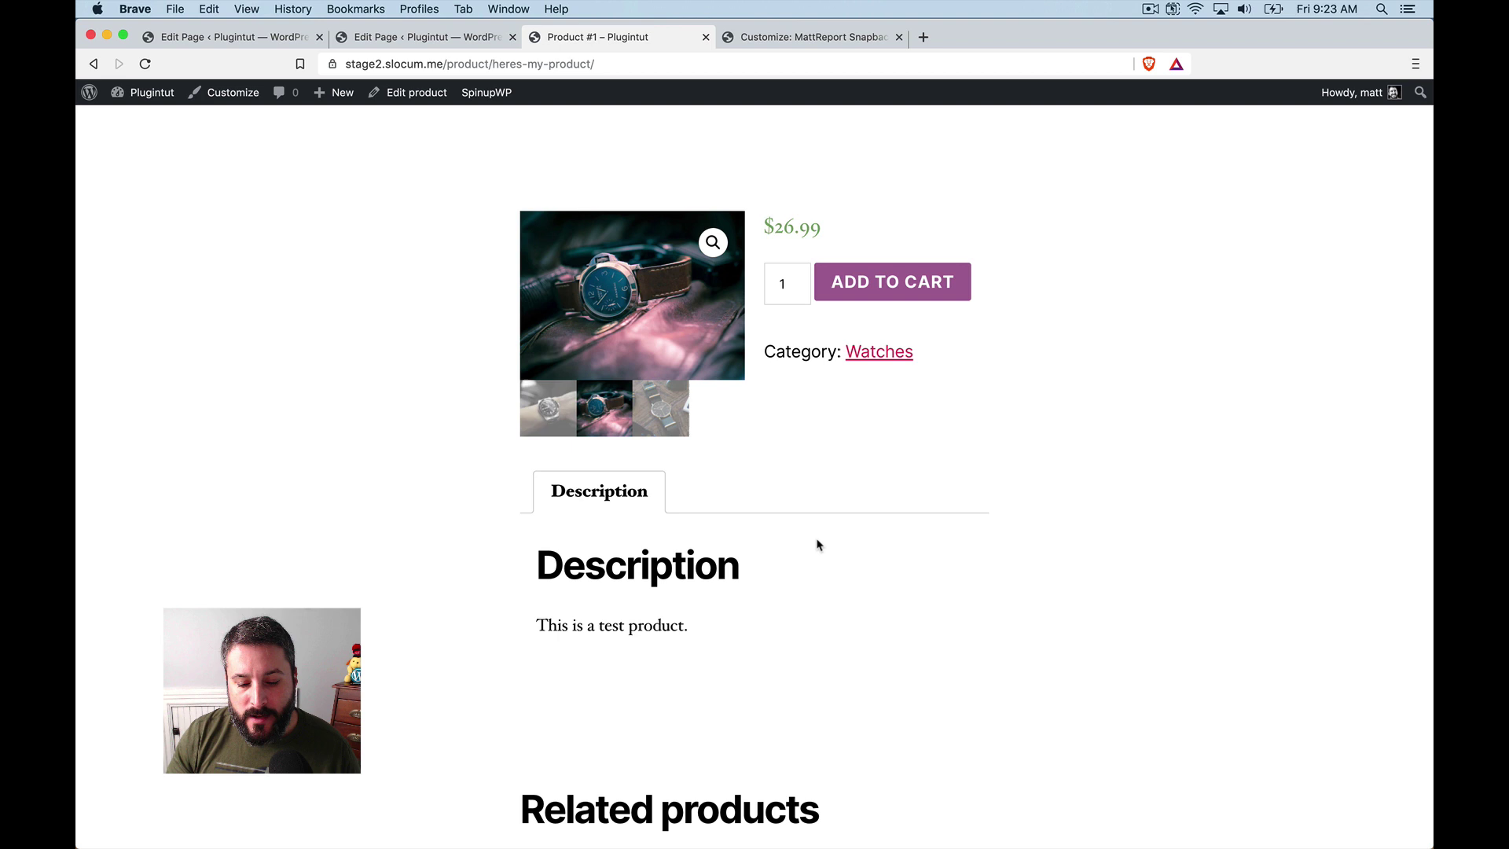
scroll(817, 544, "down", 10)
scroll(817, 544, "up", 10)
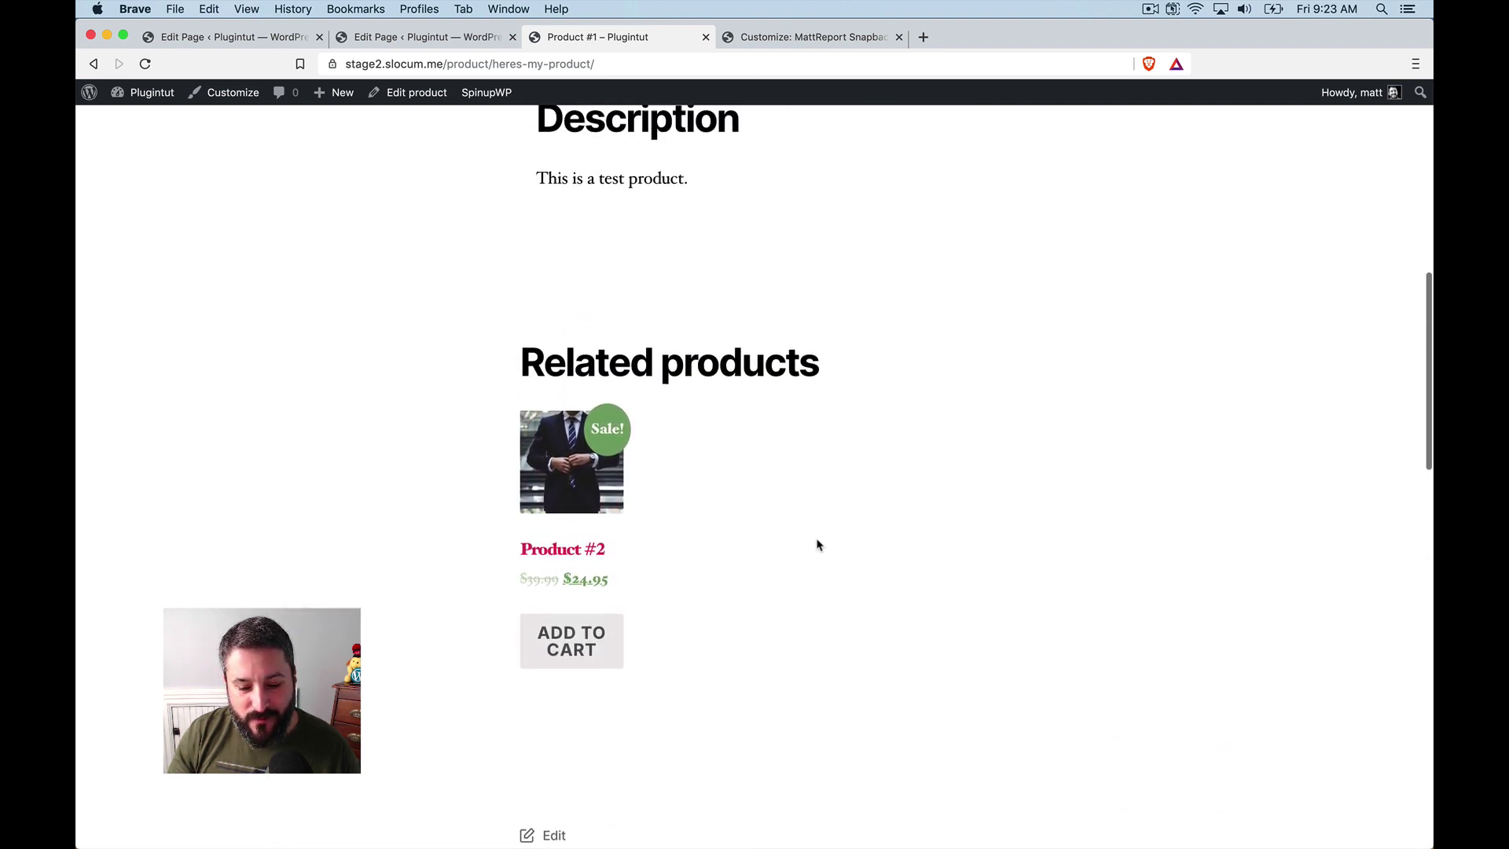
scroll(817, 544, "up", 2)
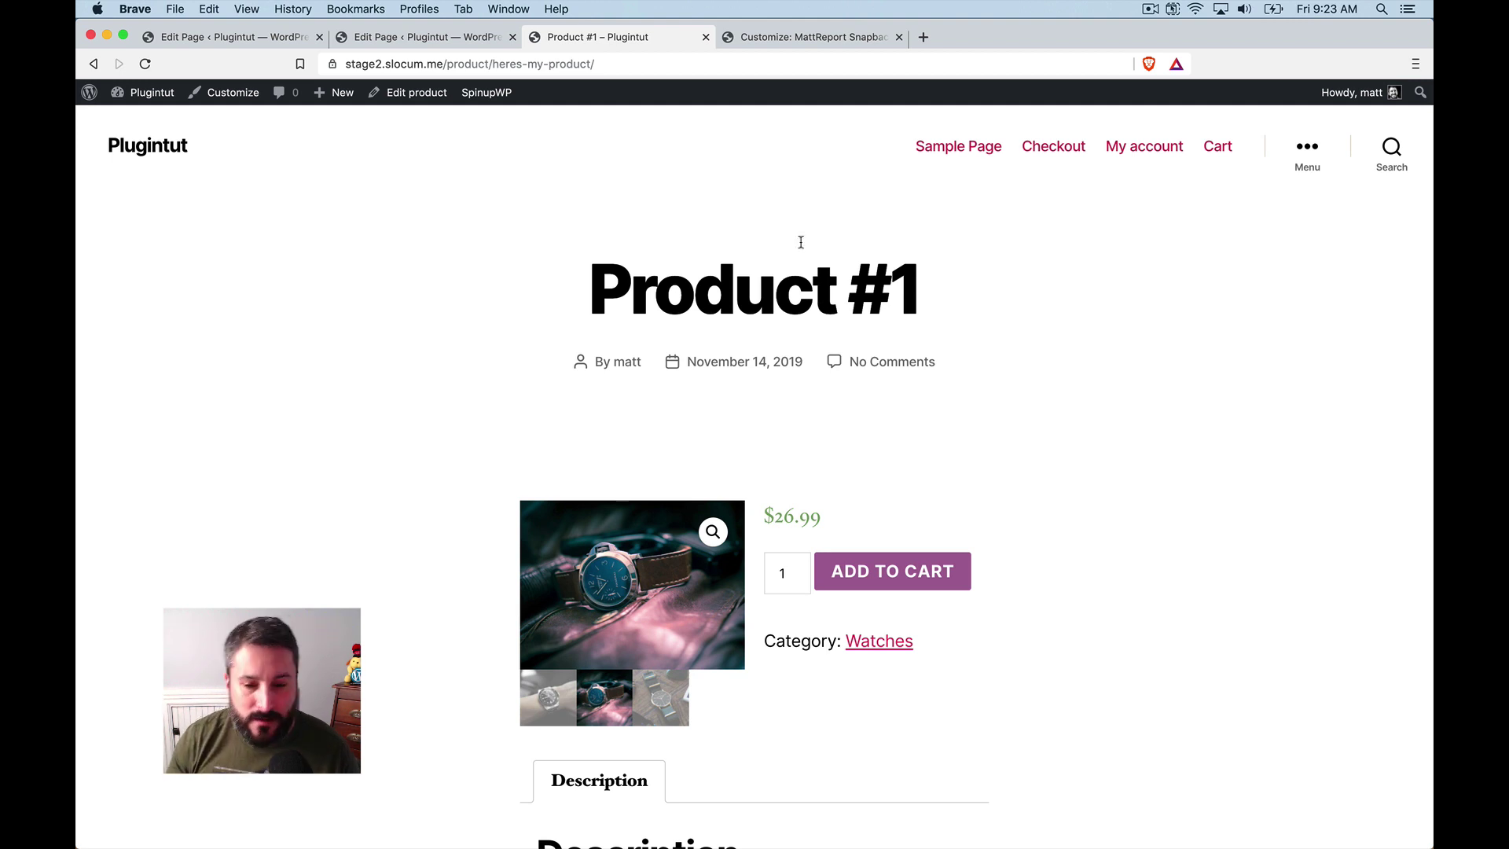
- Switch to the 'Customize: MattReport Snapback' GeneratePress Customizer previewing the $22.95 hat page
left_click(761, 41)
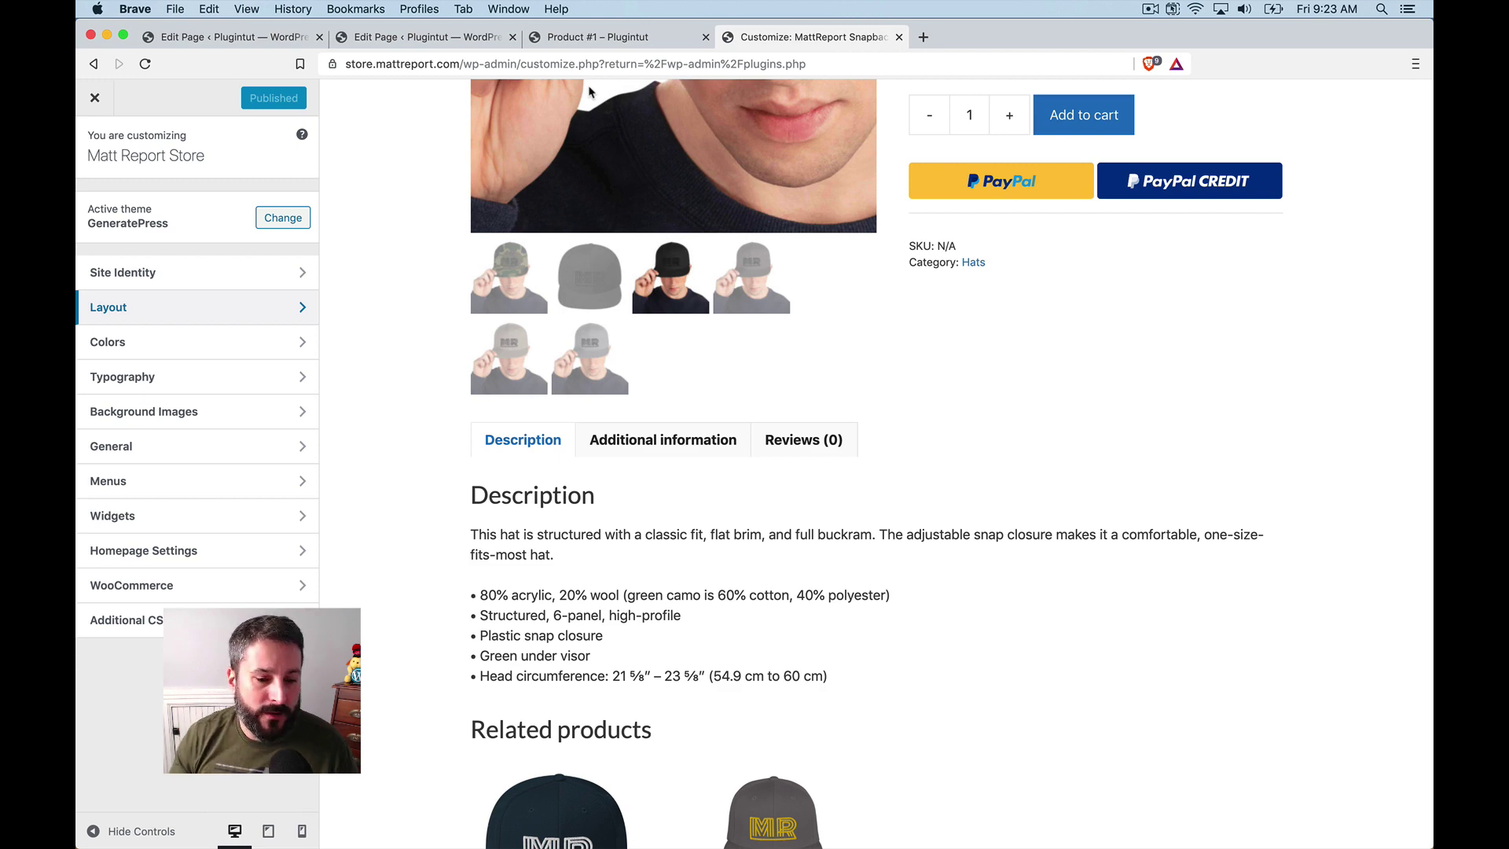
scroll(379, 267, "up", 6)
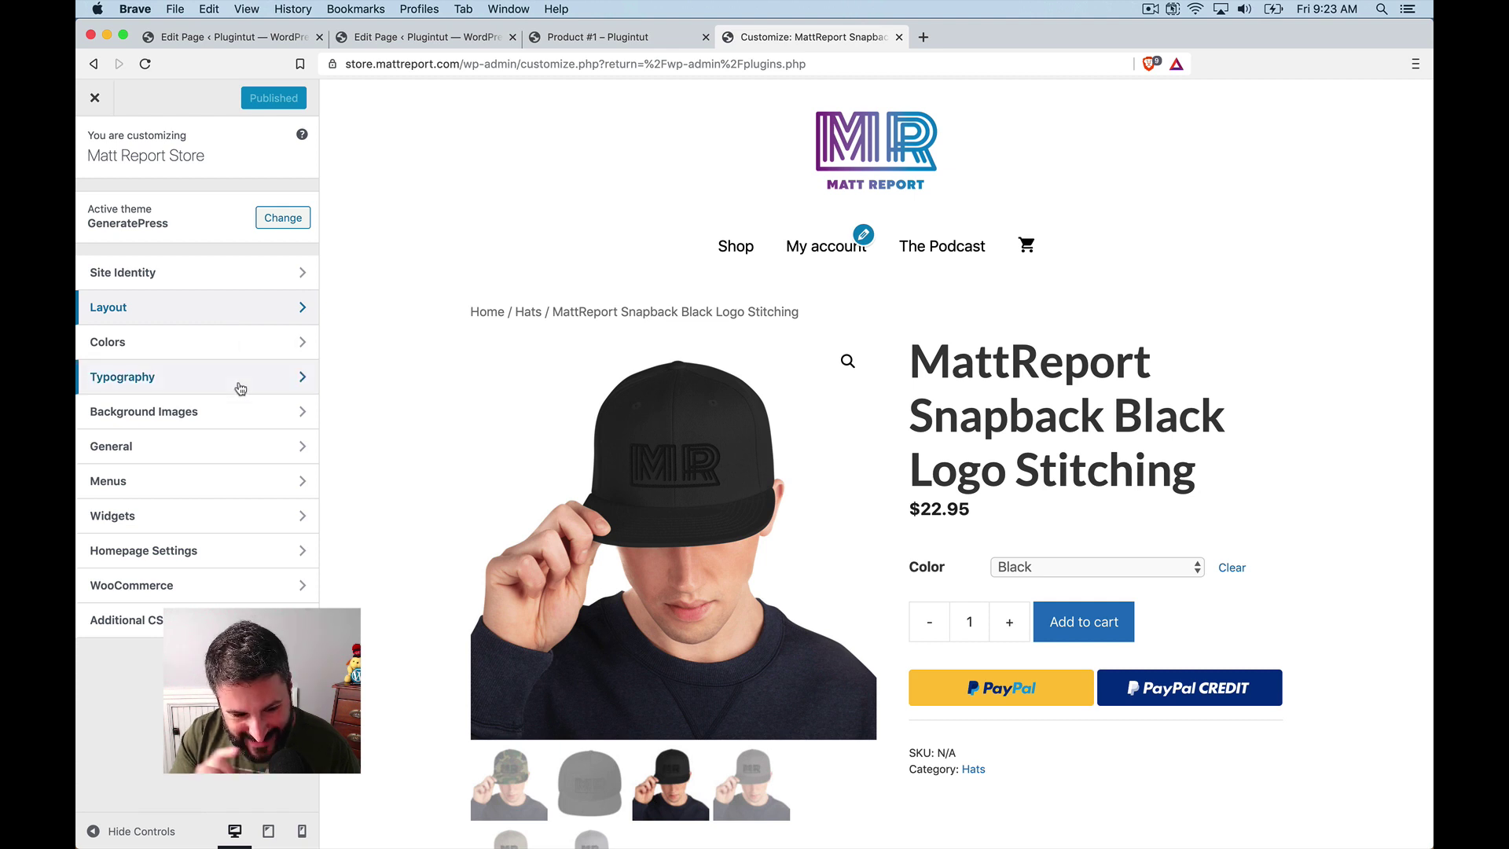
- Browse the Customizer's Layout section, looking at the Container and Header layout settings
left_click(243, 321)
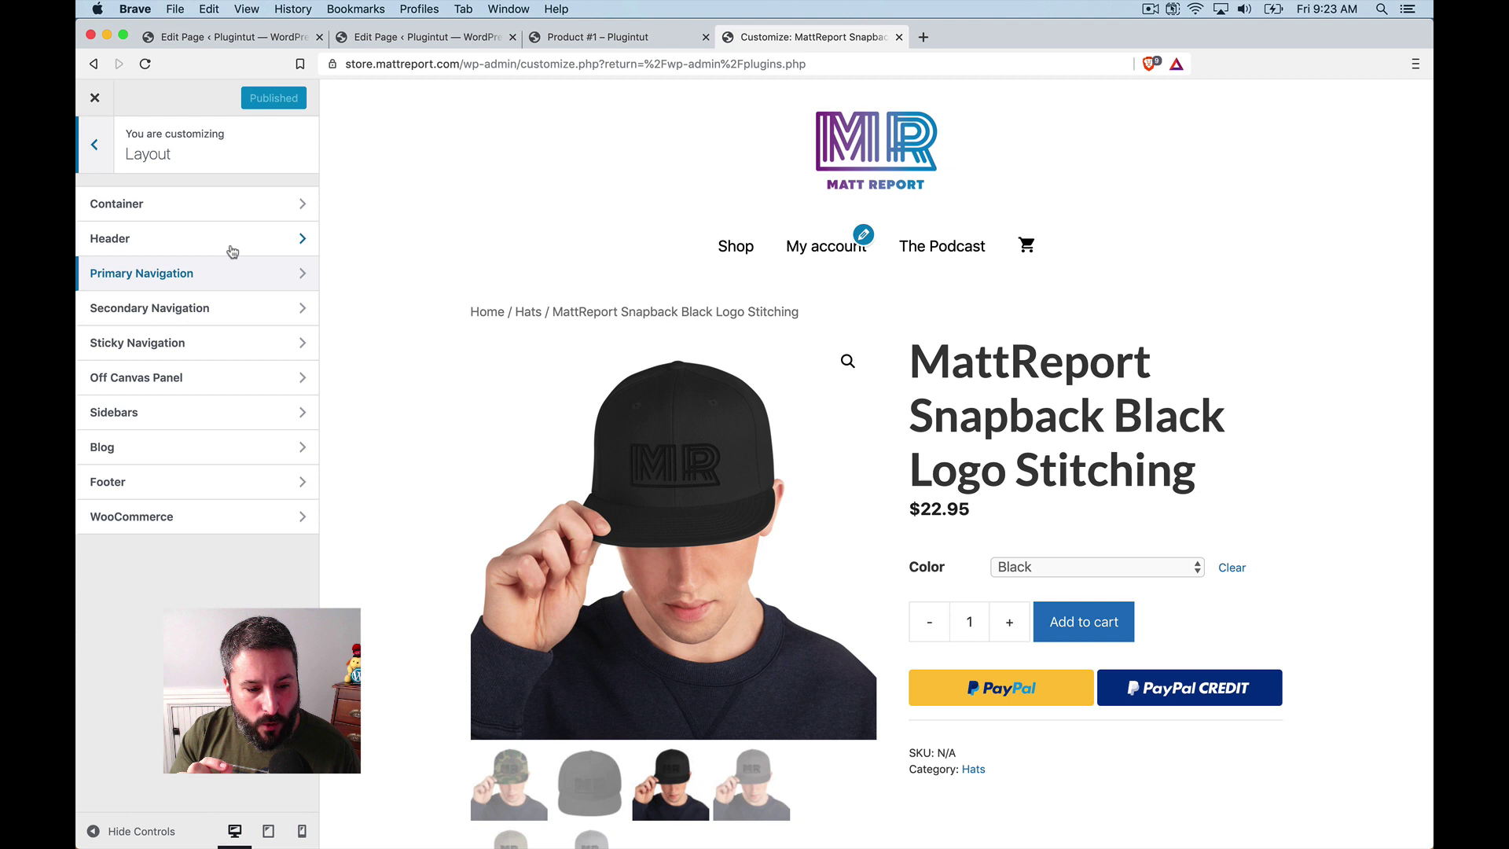
left_click(221, 212)
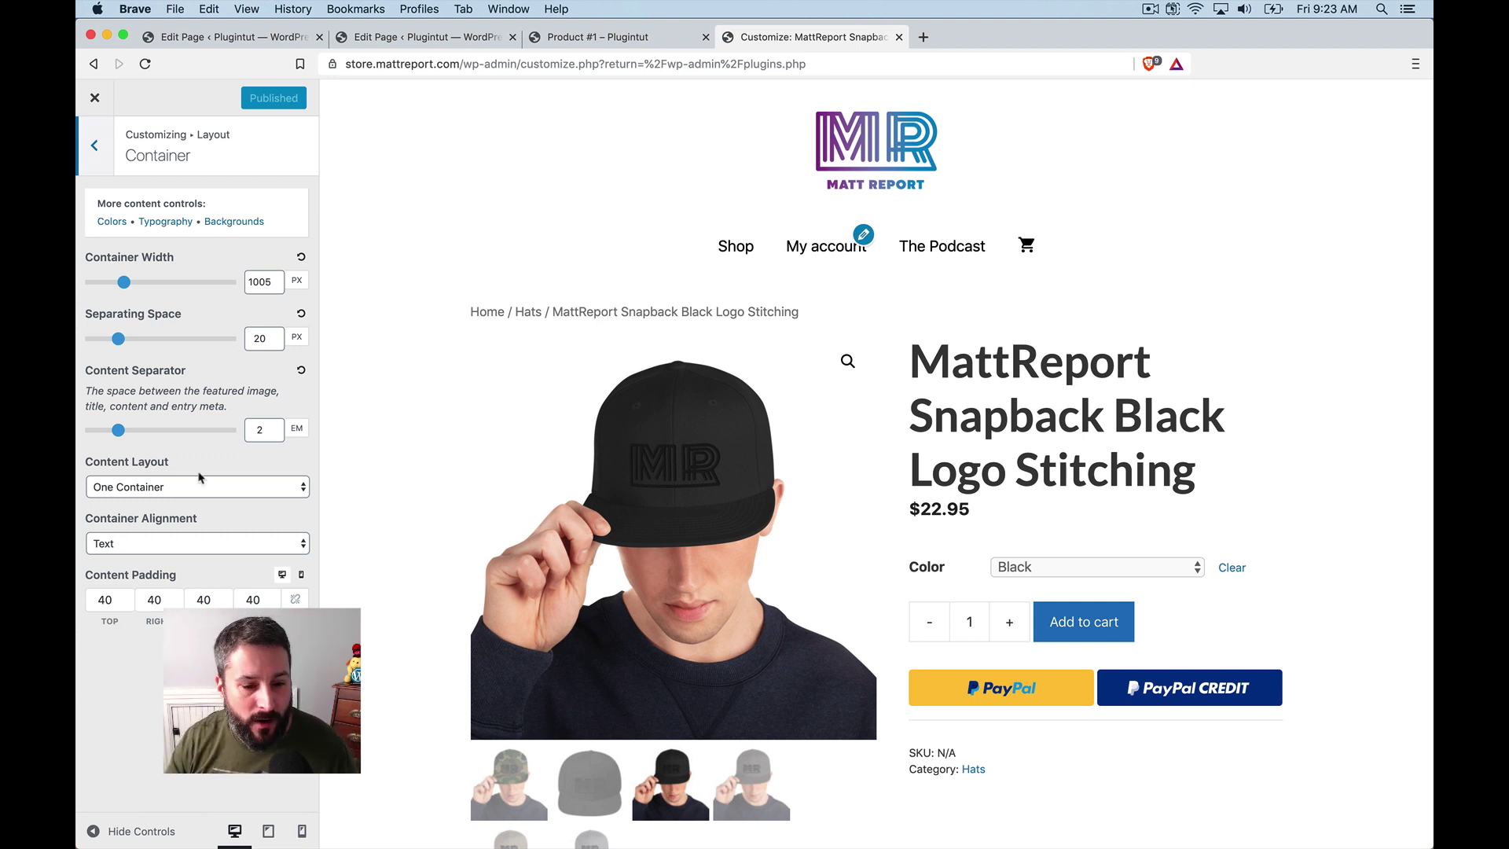
left_click(88, 166)
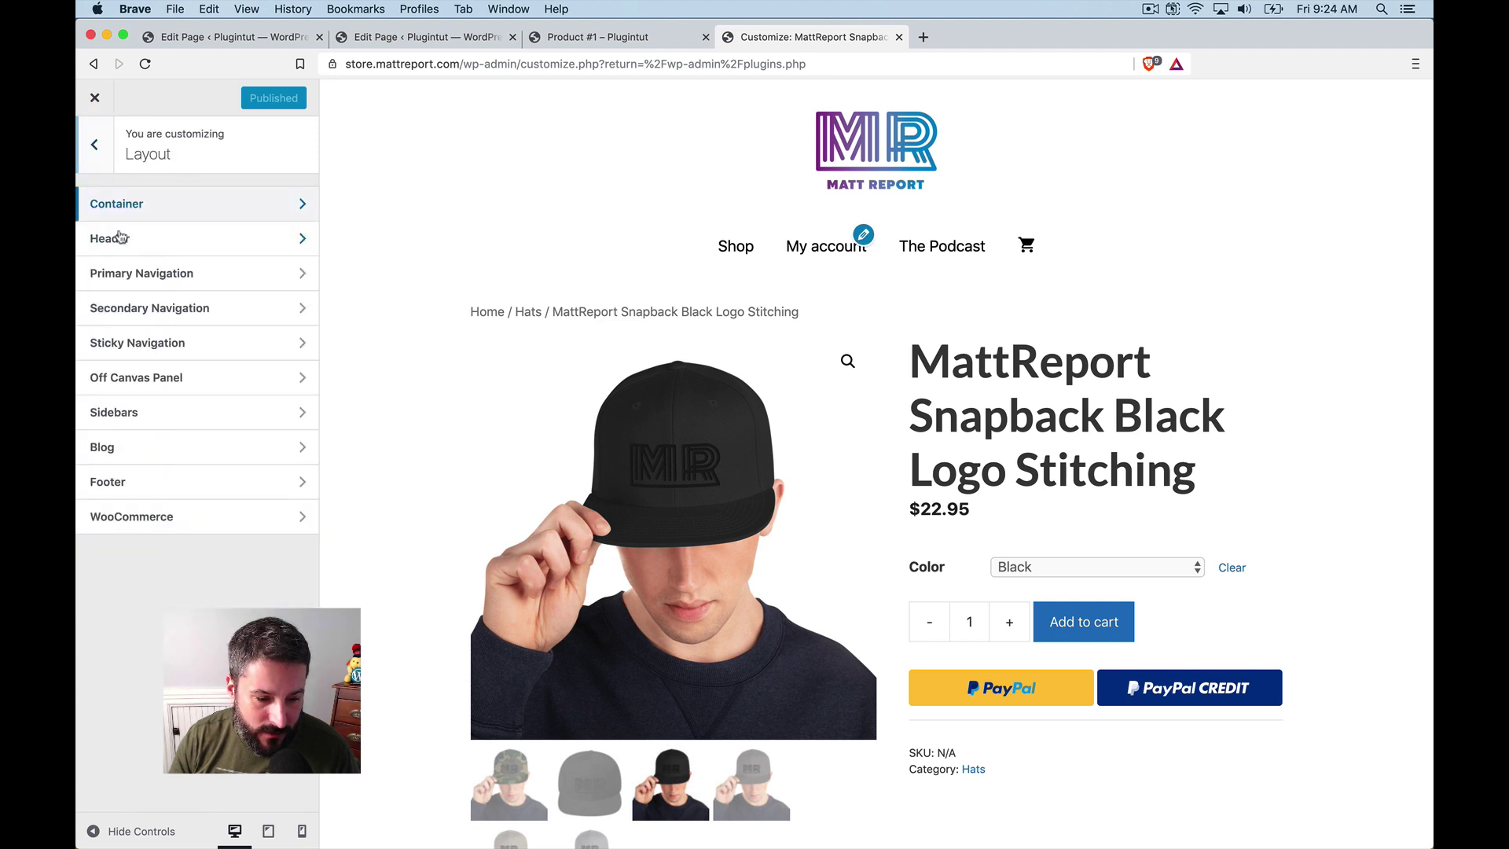
left_click(206, 253)
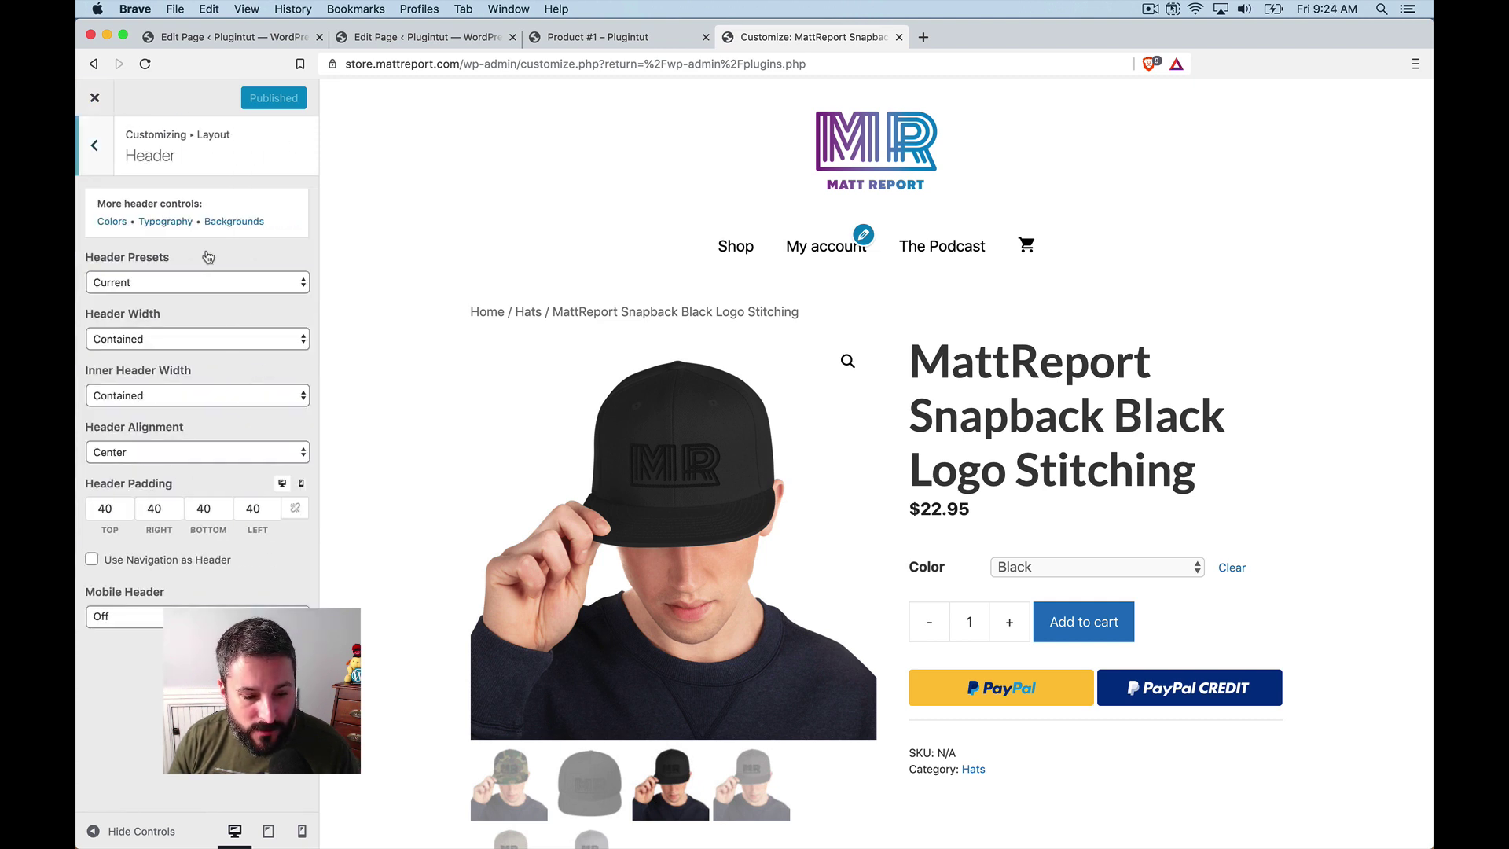
left_click(99, 150)
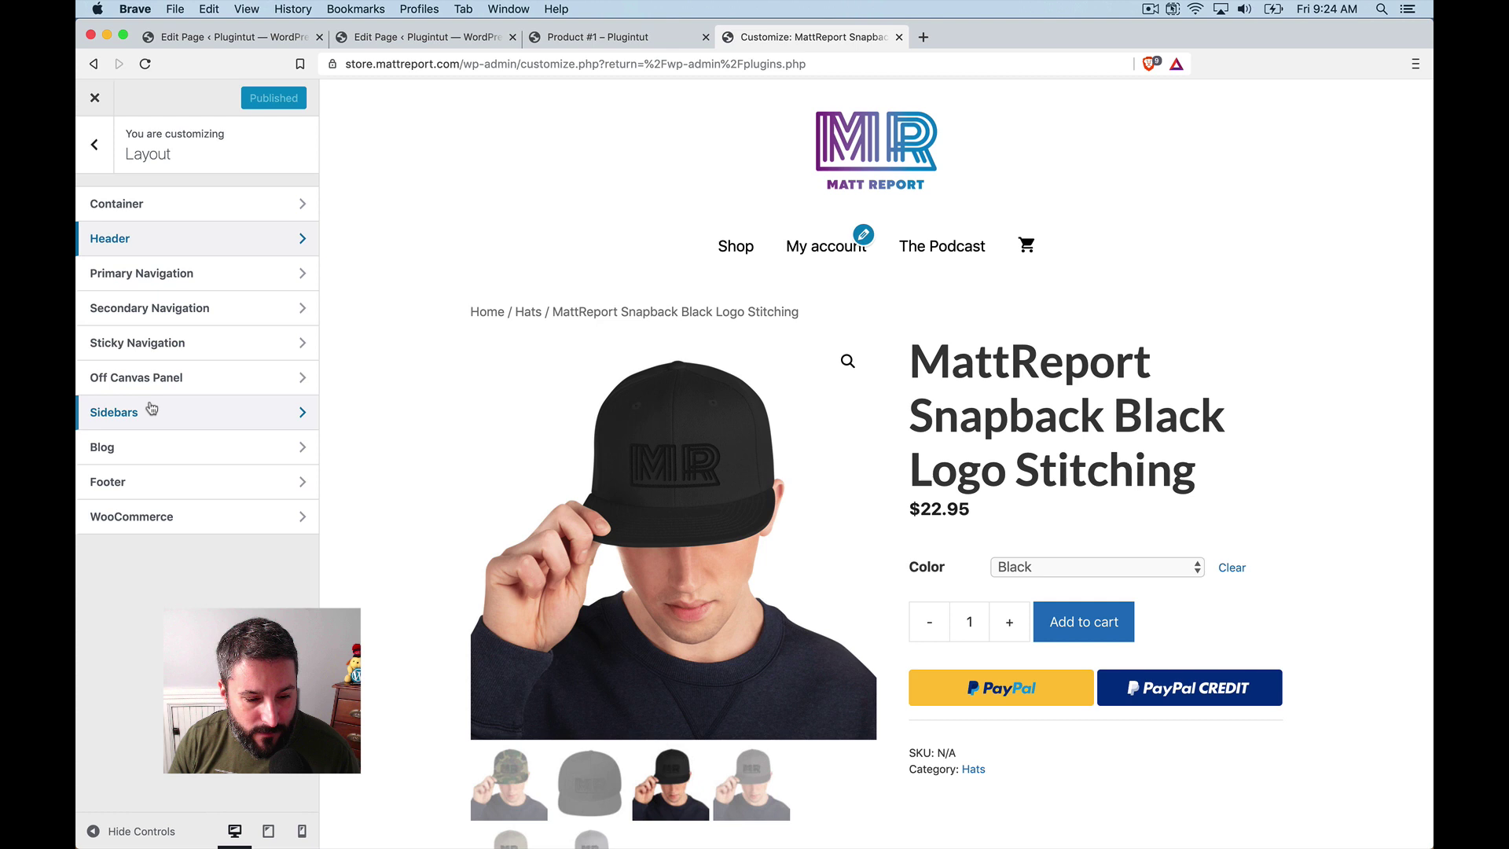
- Go through the WooCommerce layout's General, Shop and Single Product options, including 50% image width
left_click(163, 517)
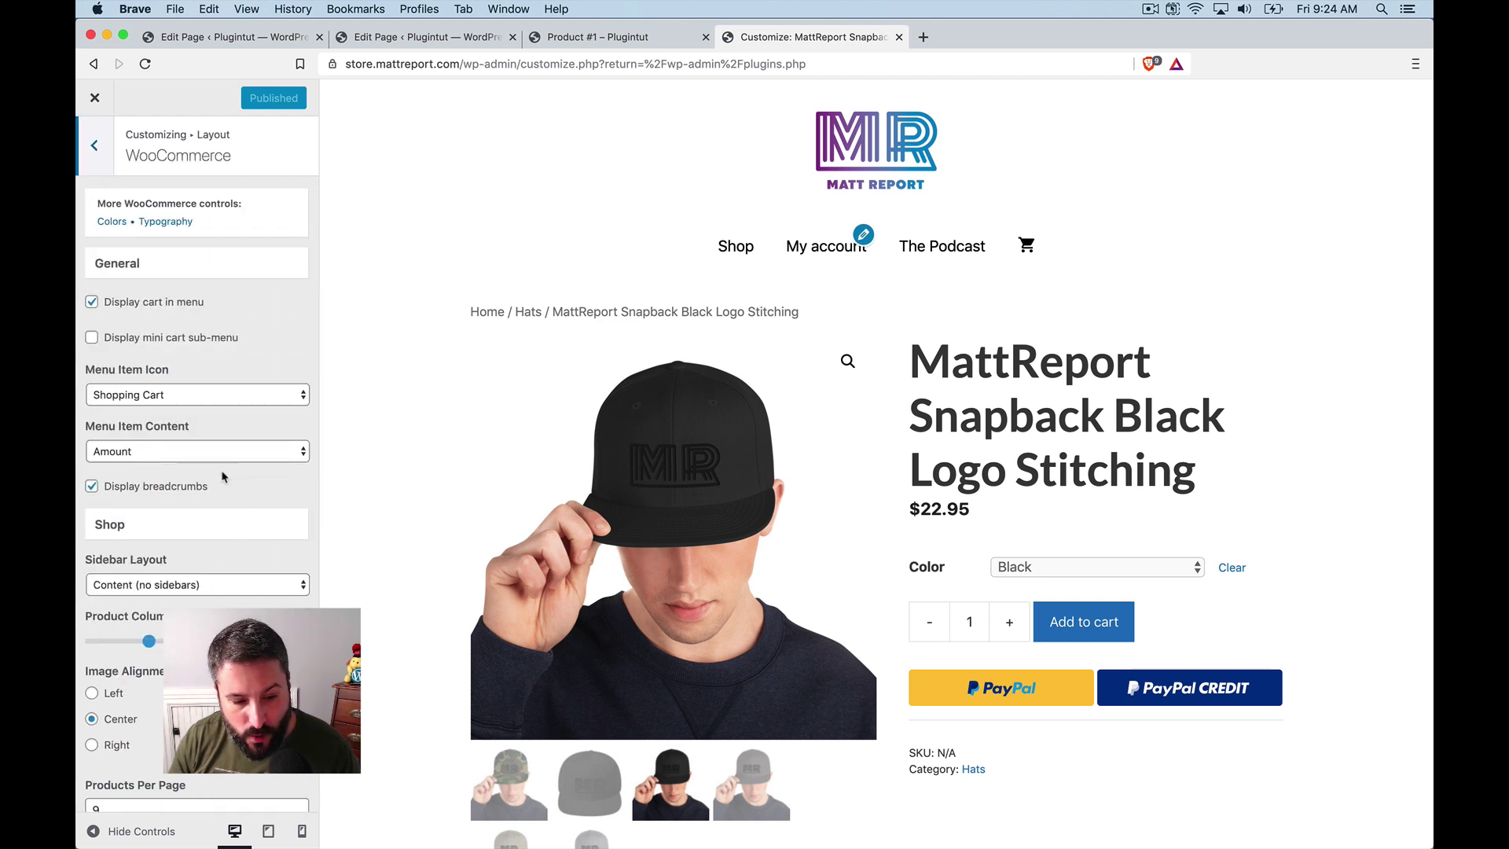
scroll(223, 475, "down", 10)
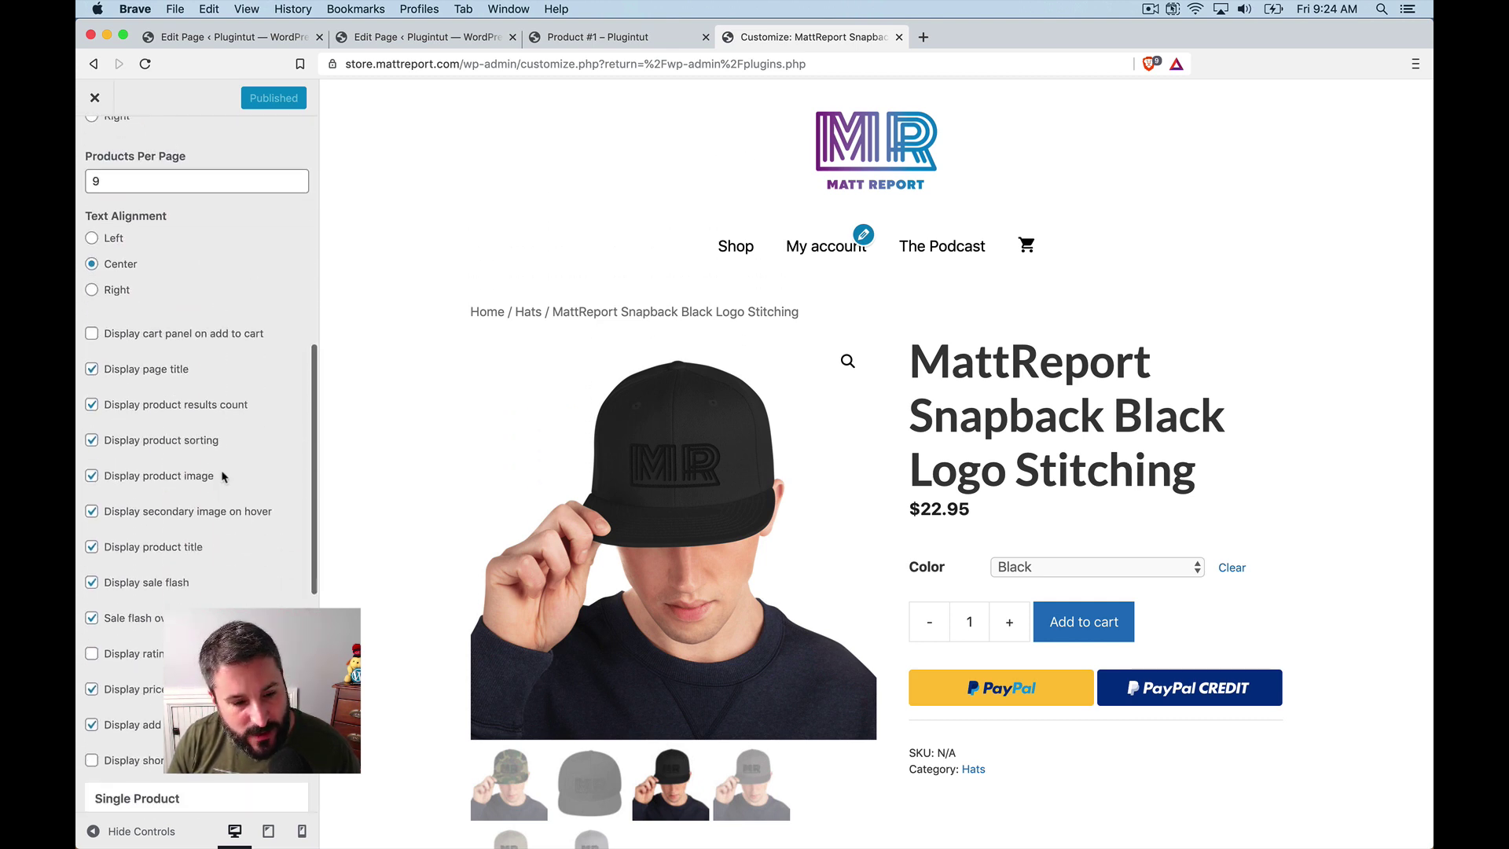
scroll(222, 476, "down", 5)
scroll(224, 481, "down", 2)
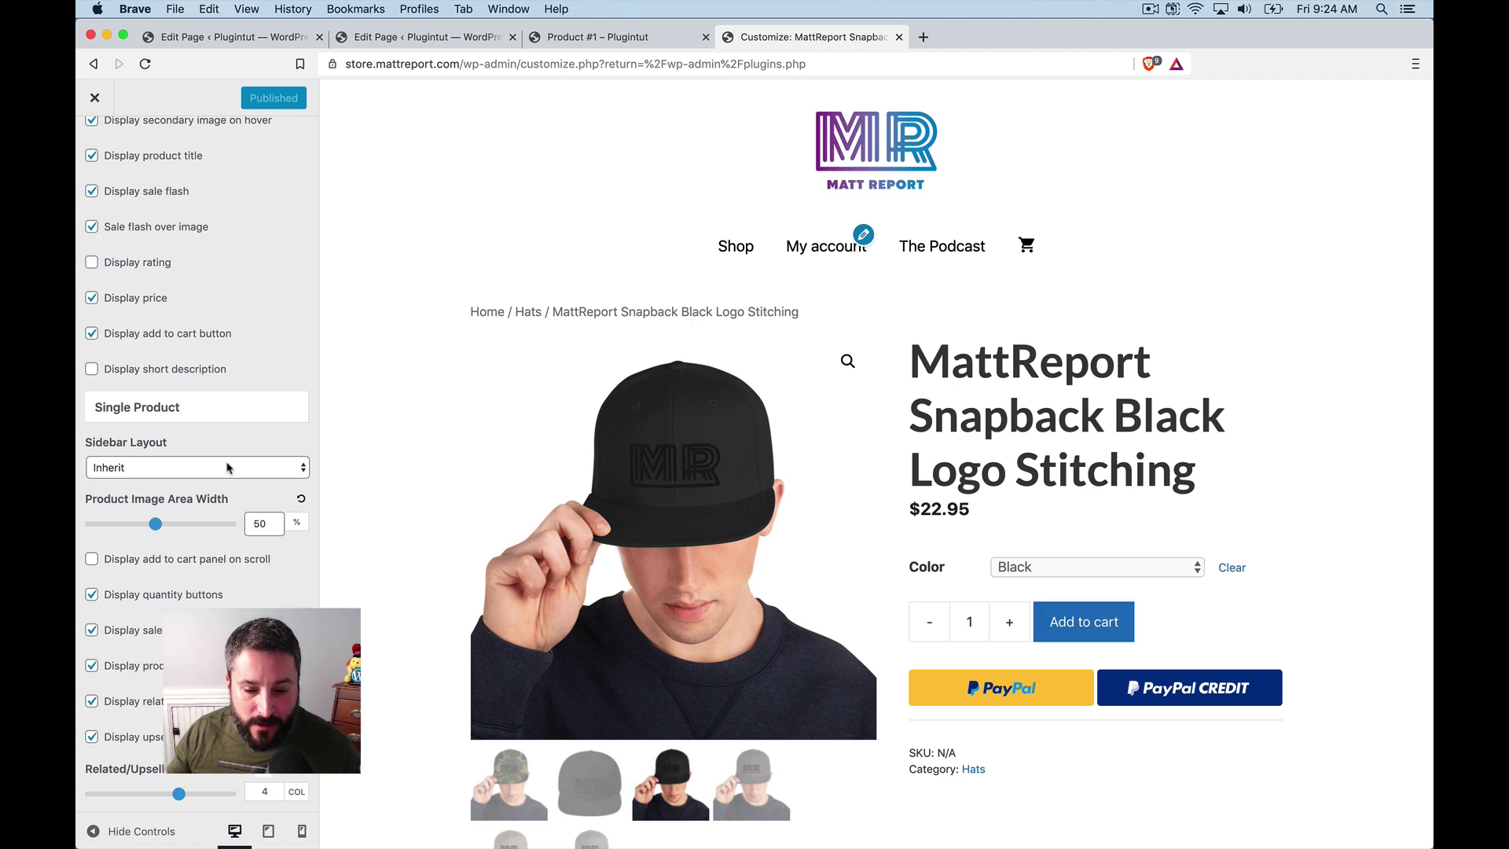
scroll(227, 467, "down", 4)
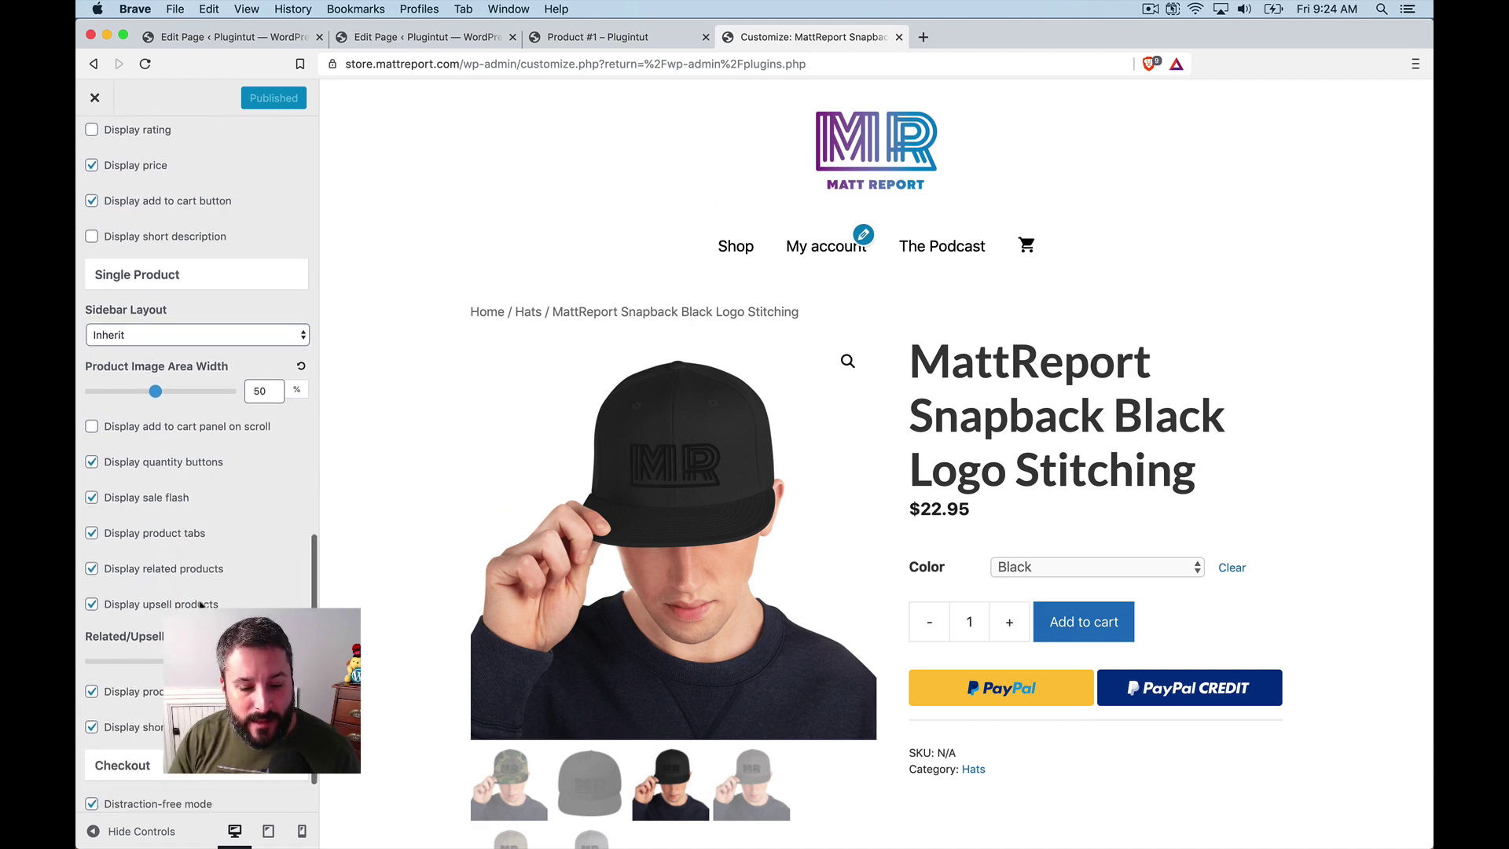
scroll(448, 582, "down", 8)
scroll(447, 586, "down", 6)
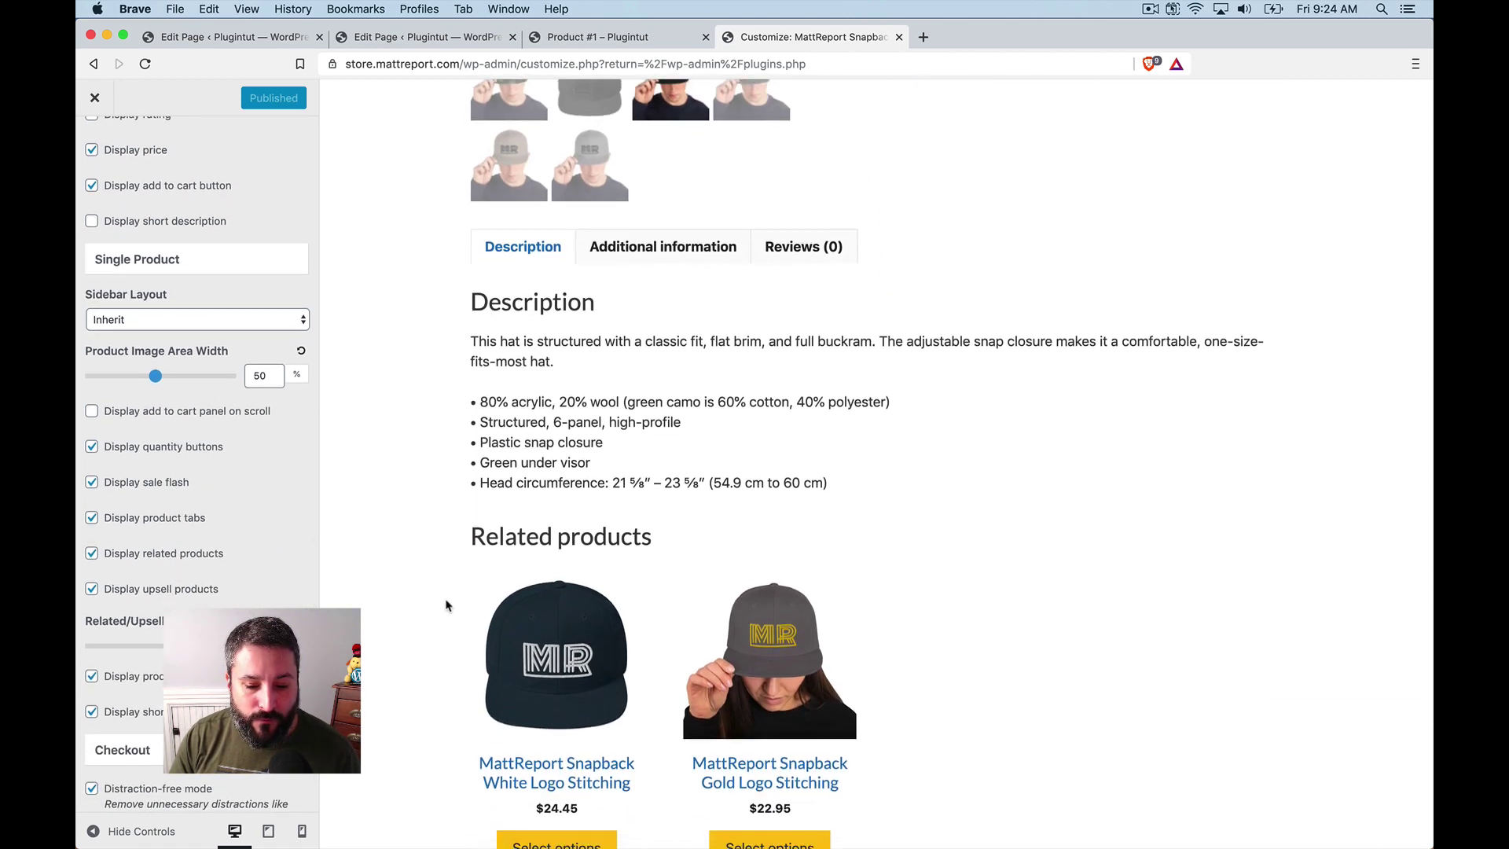
scroll(445, 601, "up", 4)
scroll(446, 604, "up", 7)
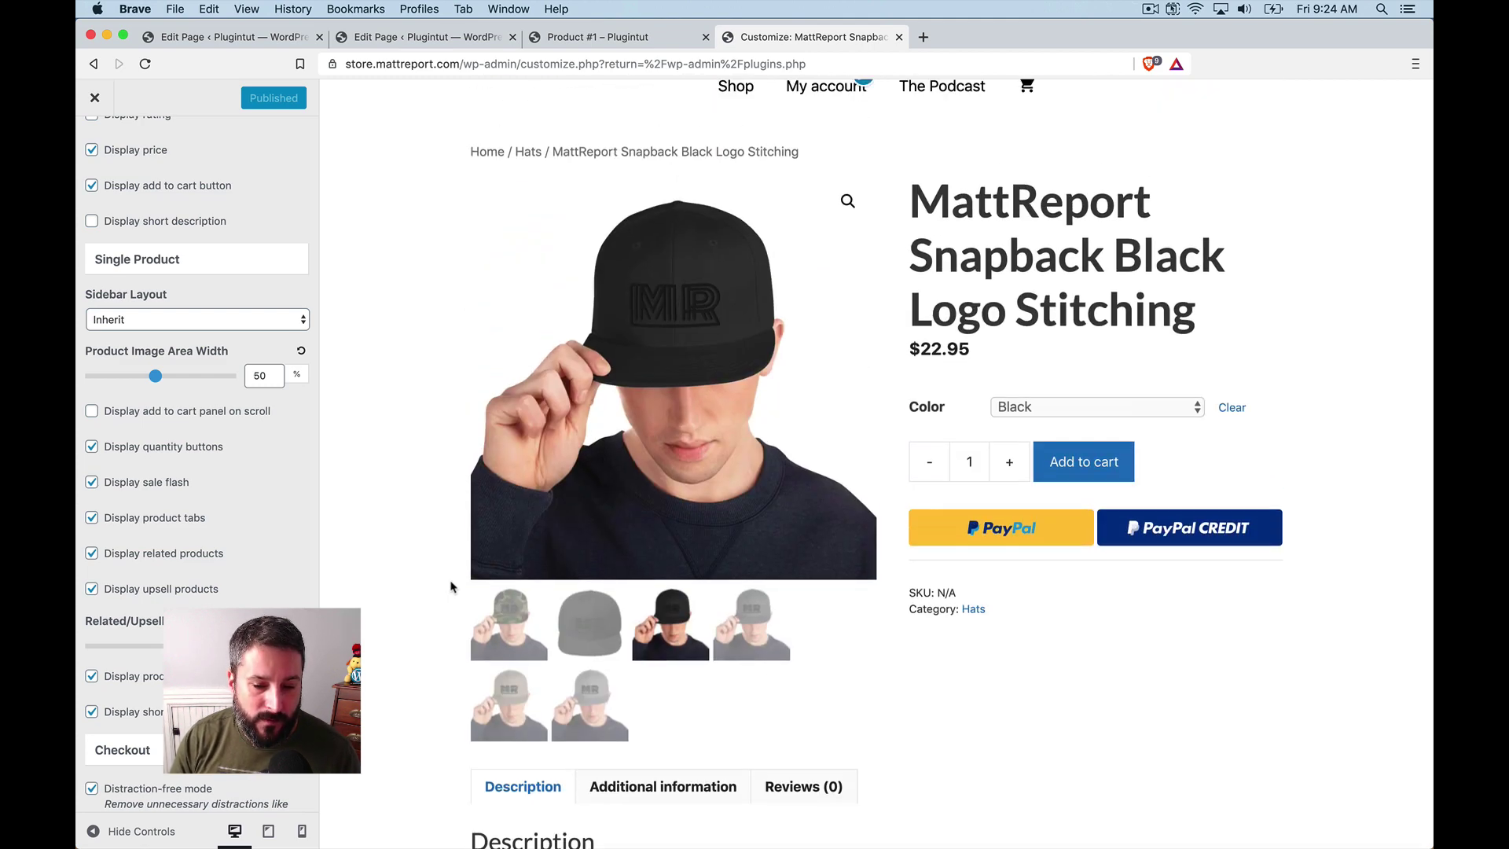
scroll(456, 536, "up", 1)
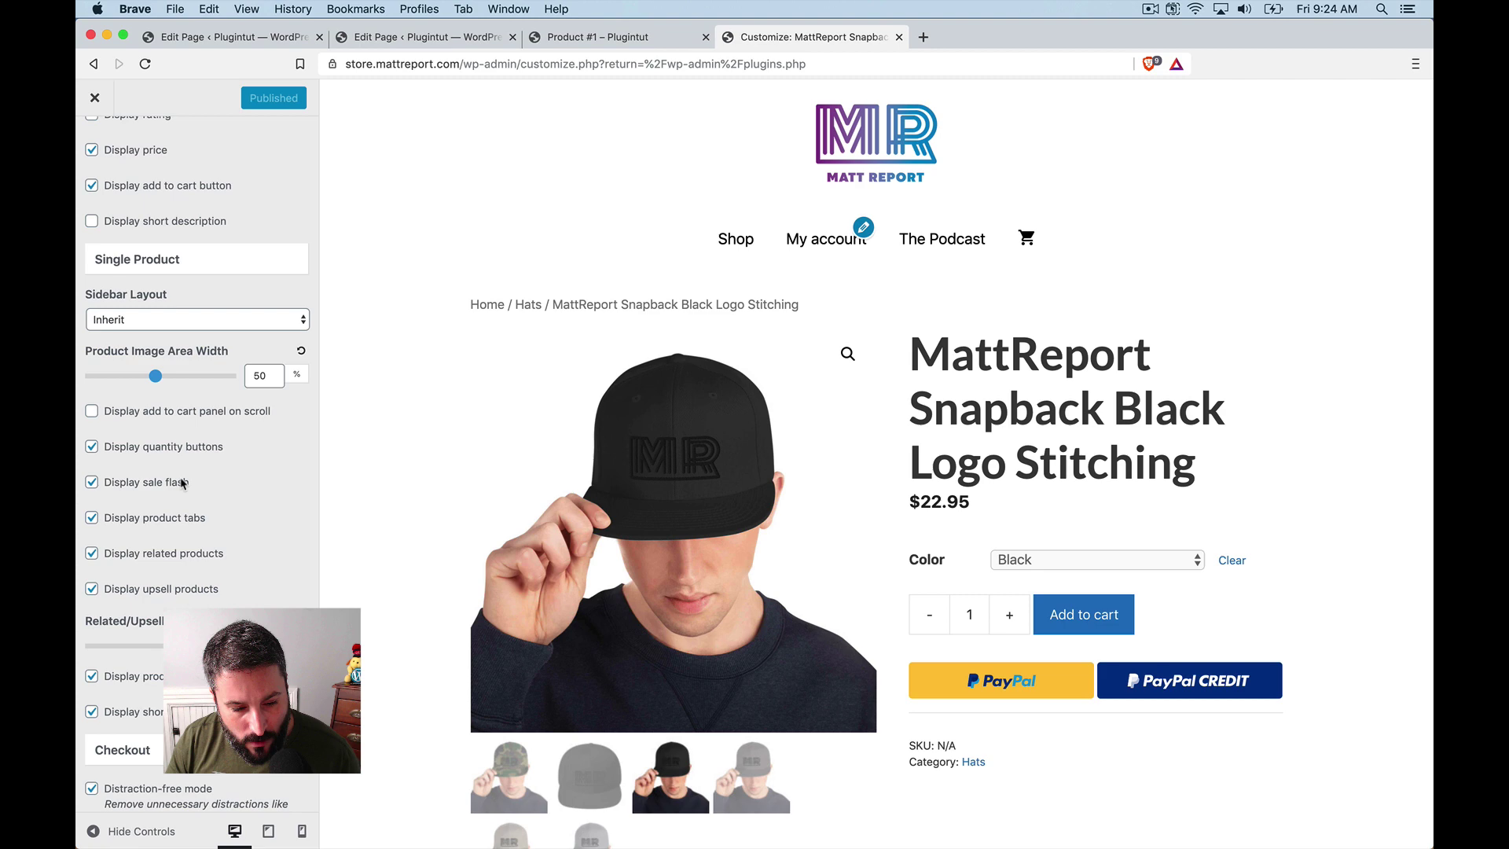
- Turn off quantity buttons, sale flash, product tabs, related products and upsell products
left_click(91, 446)
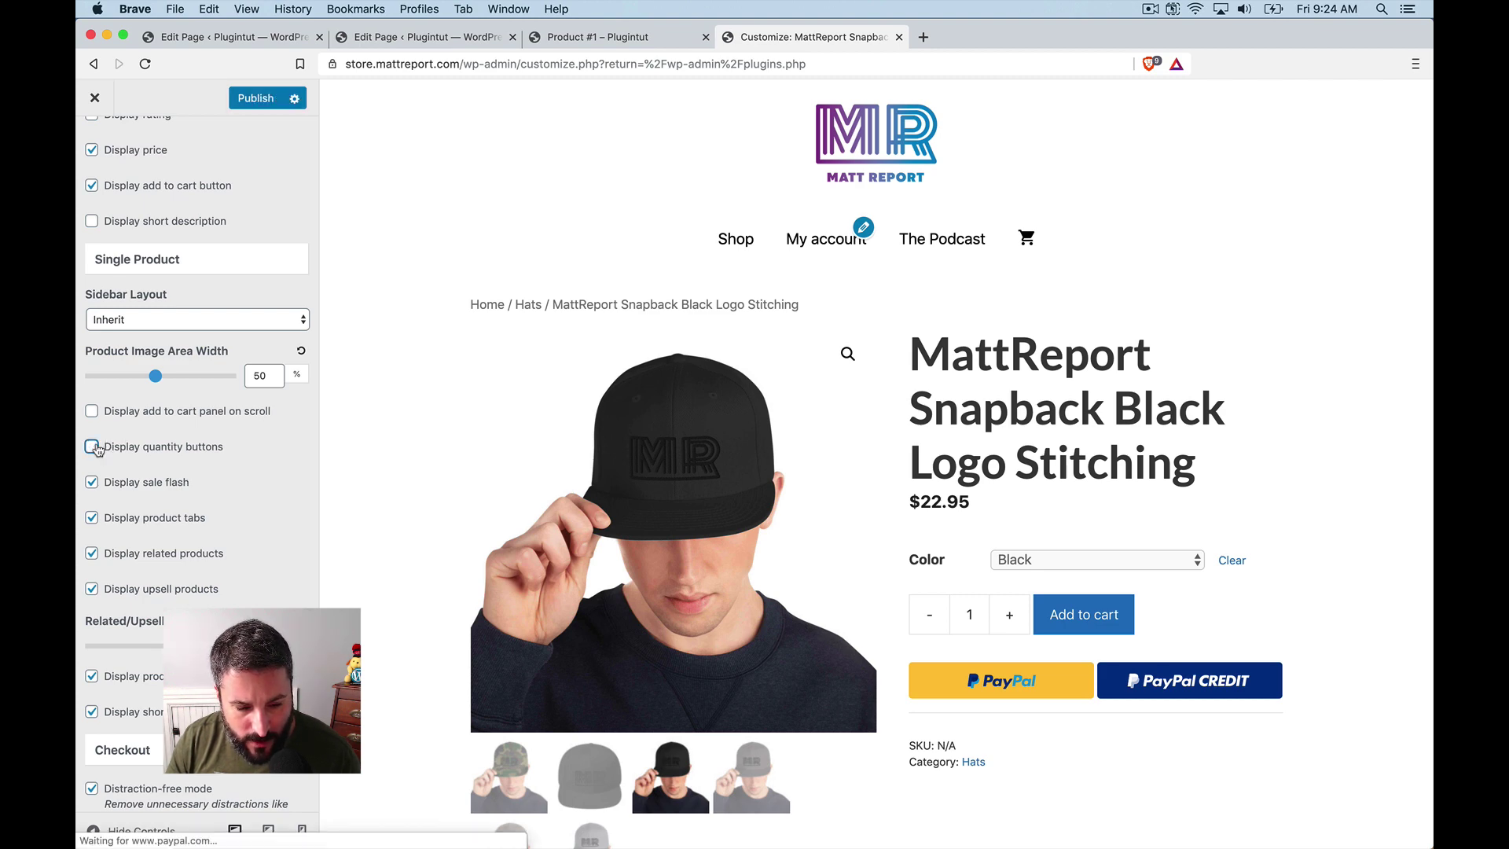
left_click(93, 482)
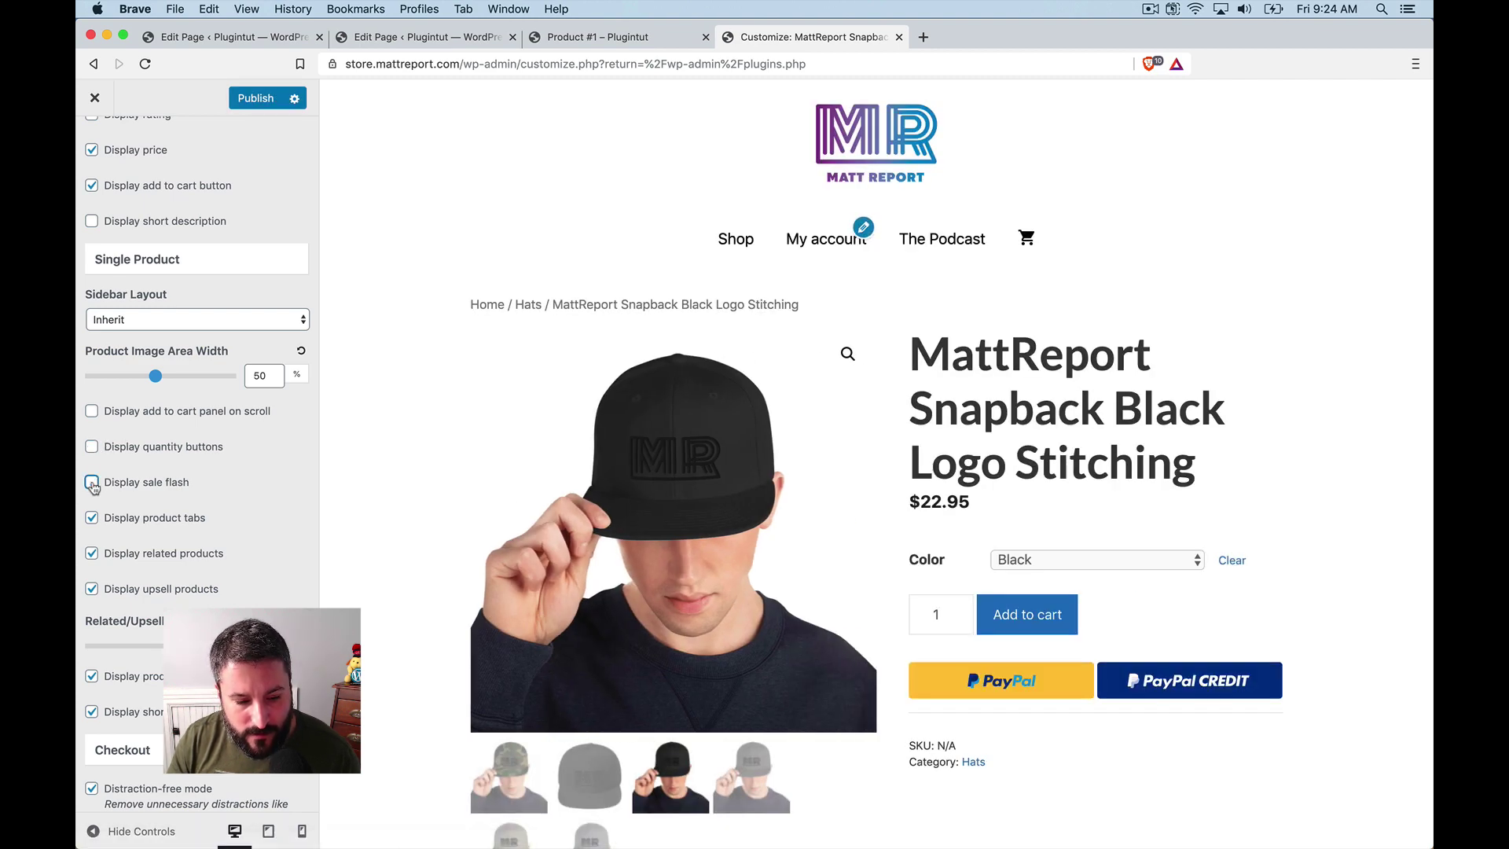
left_click(93, 518)
left_click(91, 553)
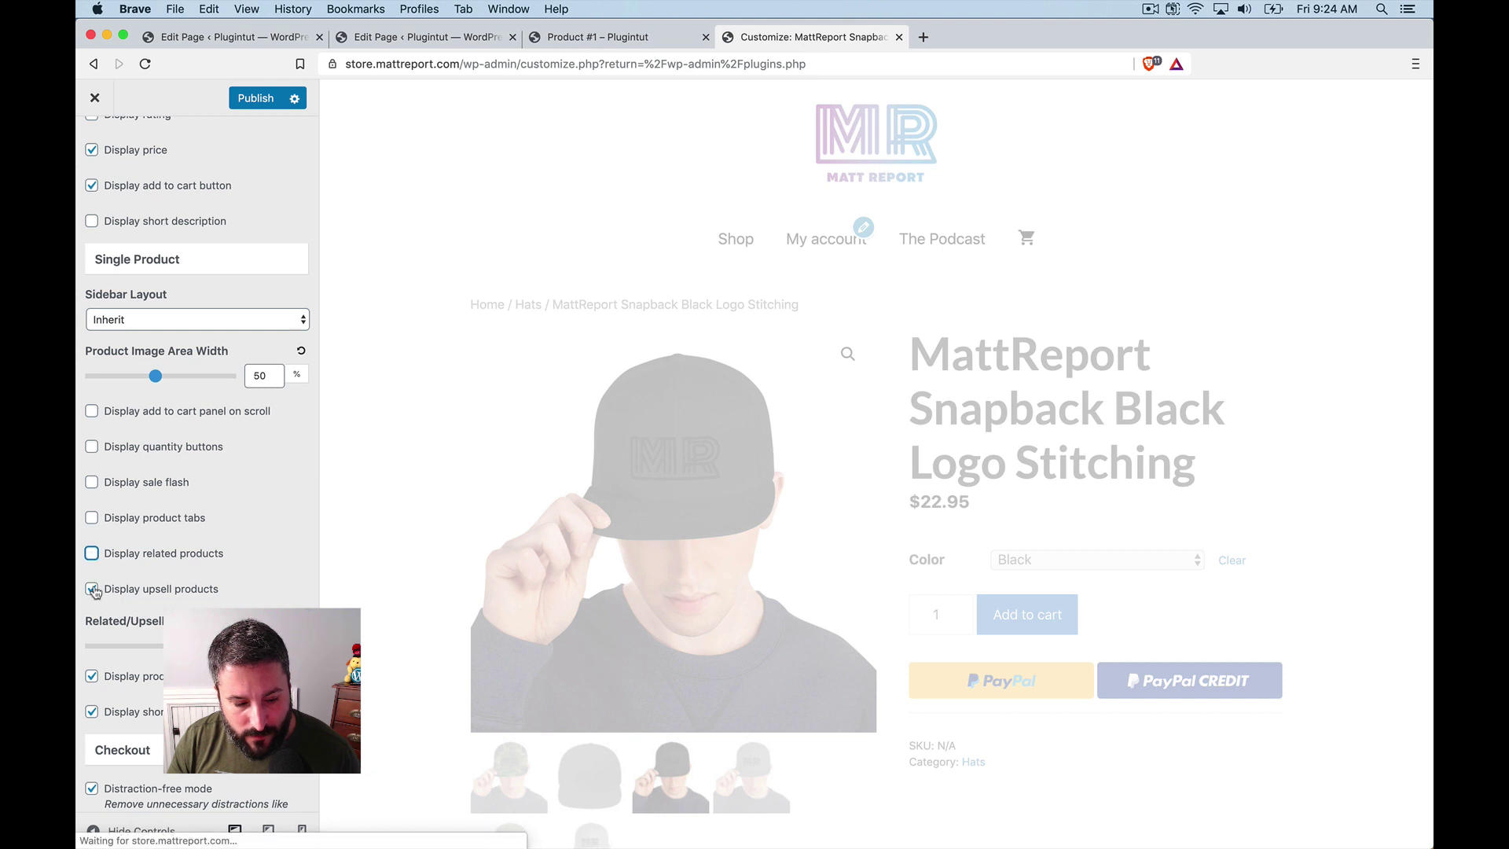
left_click(92, 589)
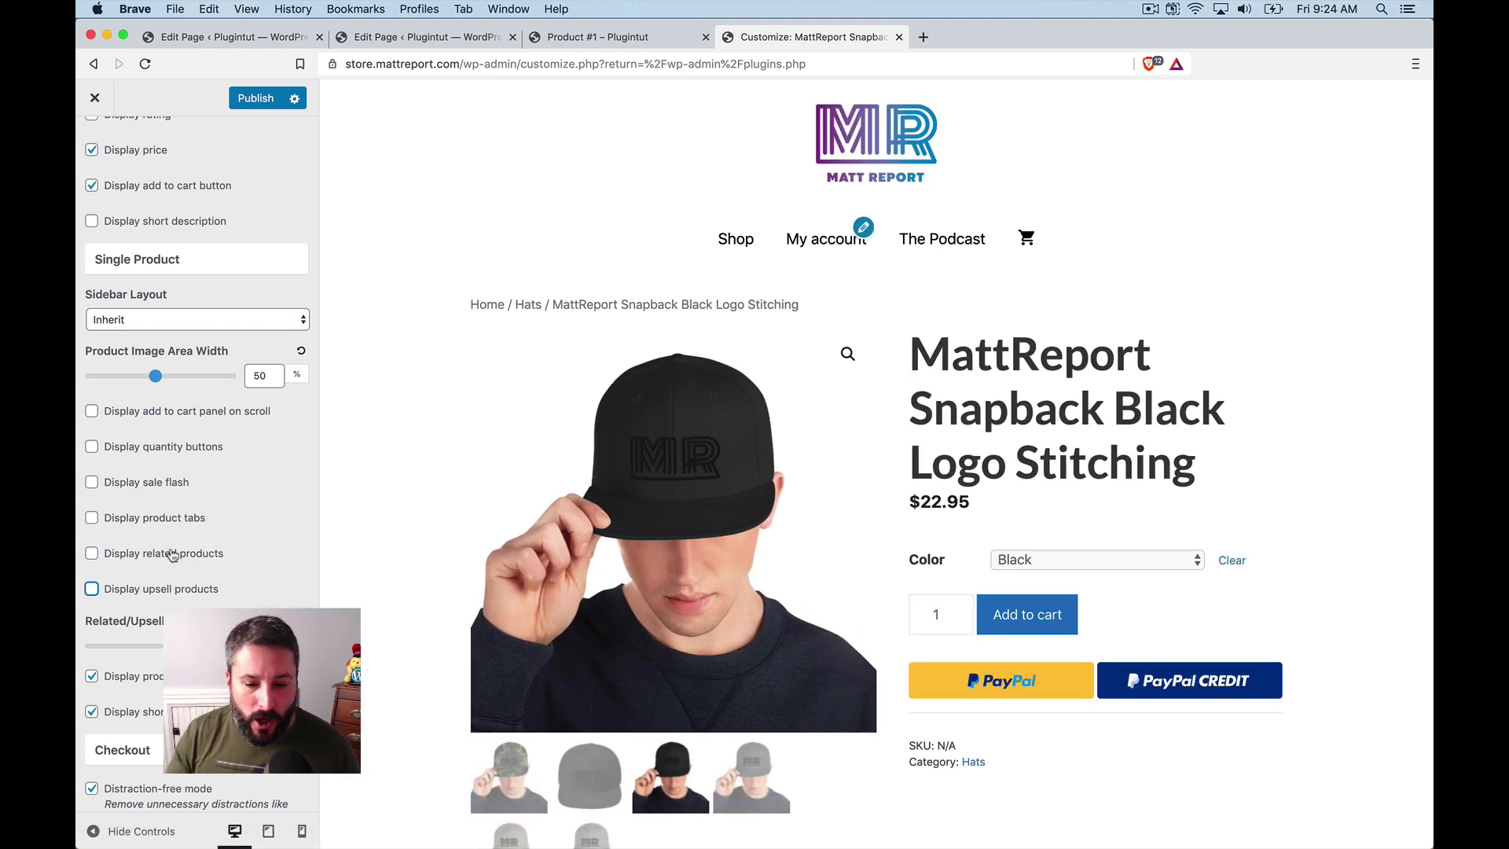
- Turn off the shop page title and the product images in the shop listing
scroll(203, 532, "up", 5)
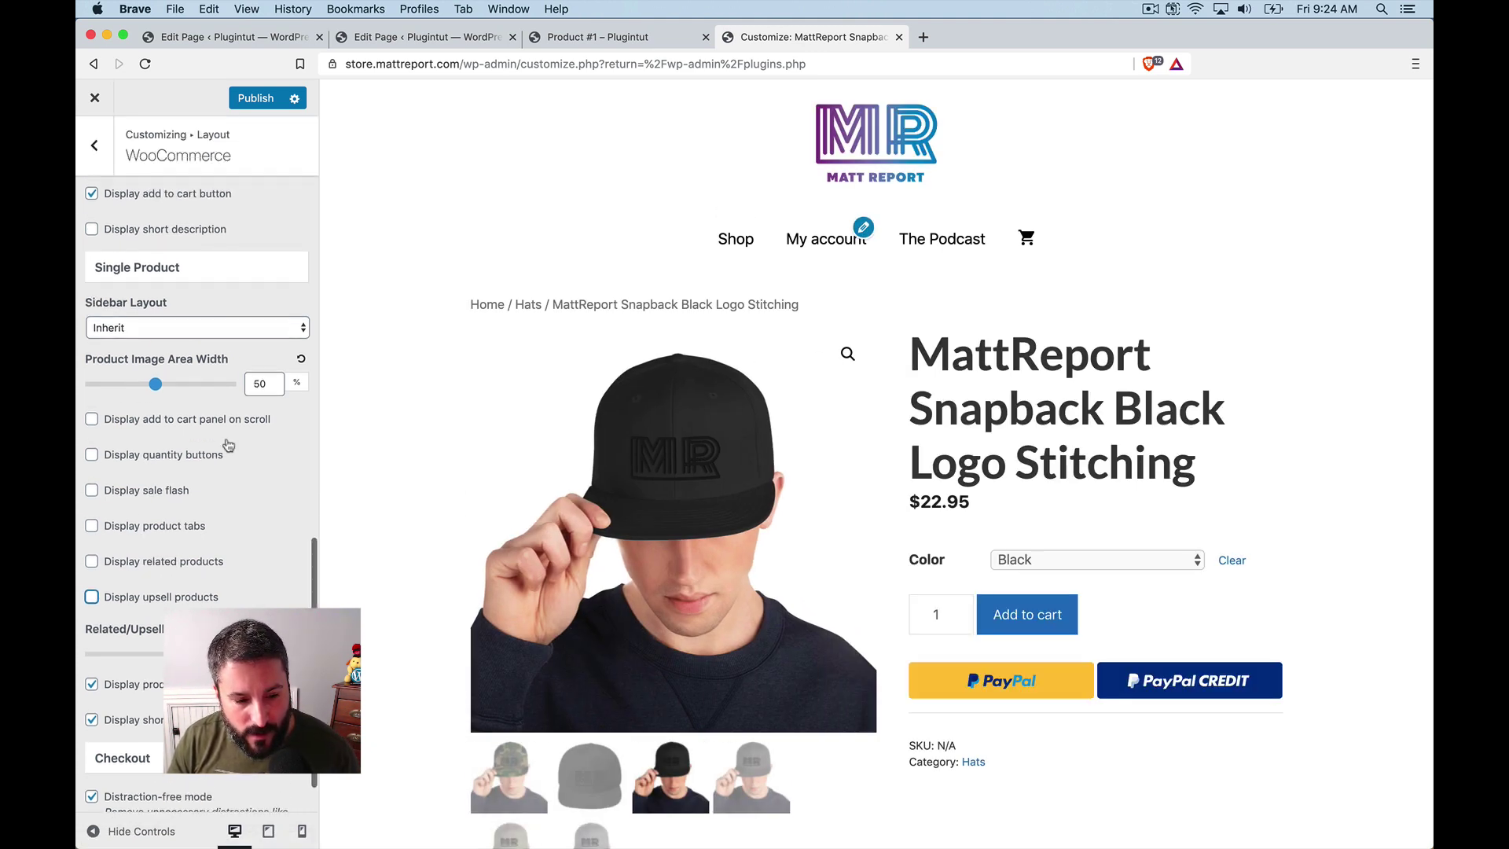
scroll(232, 429, "up", 4)
left_click(91, 360)
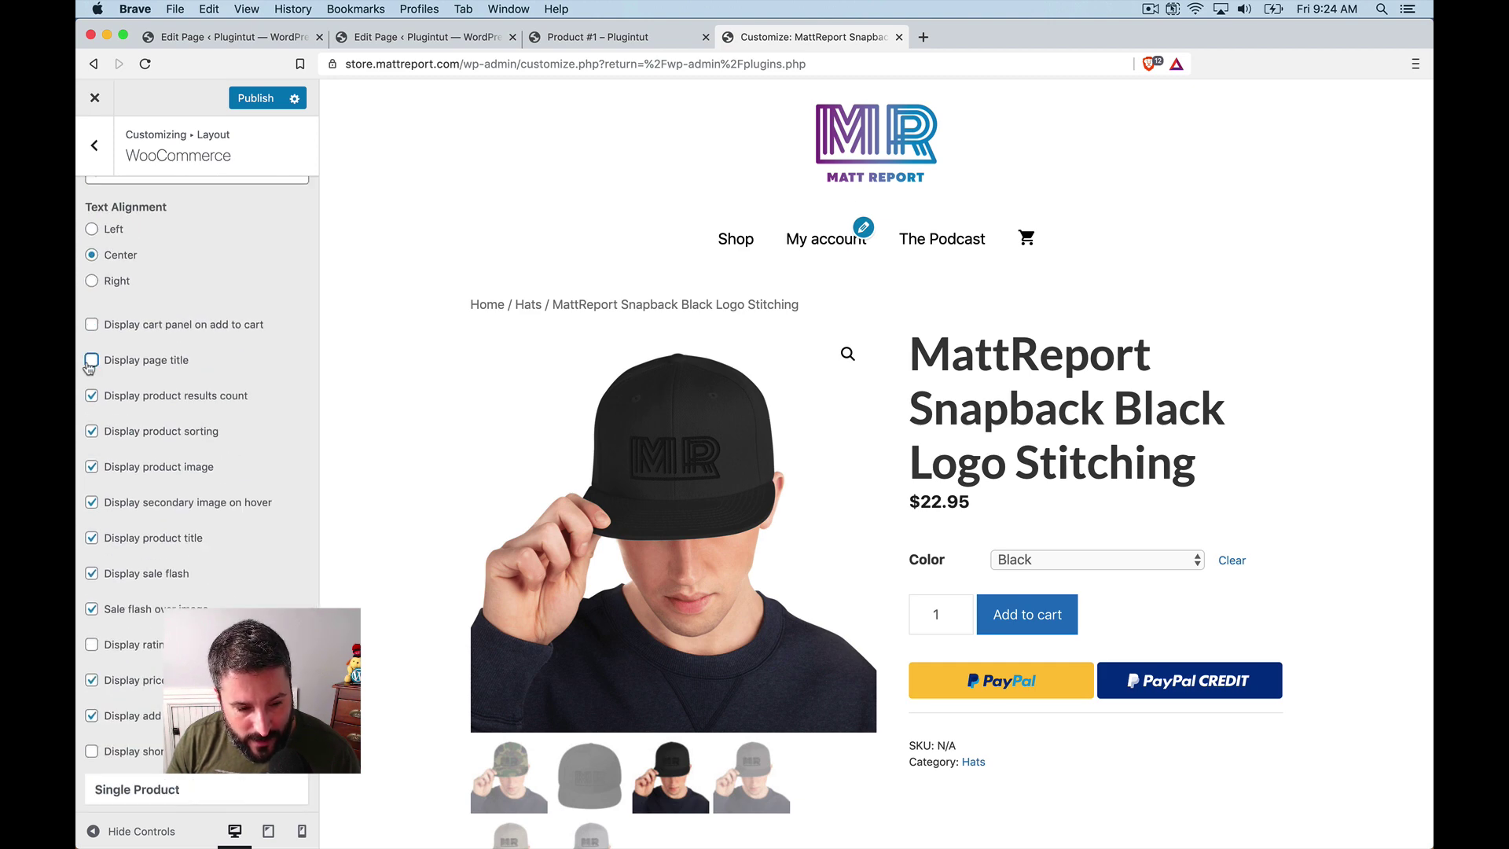
left_click(92, 466)
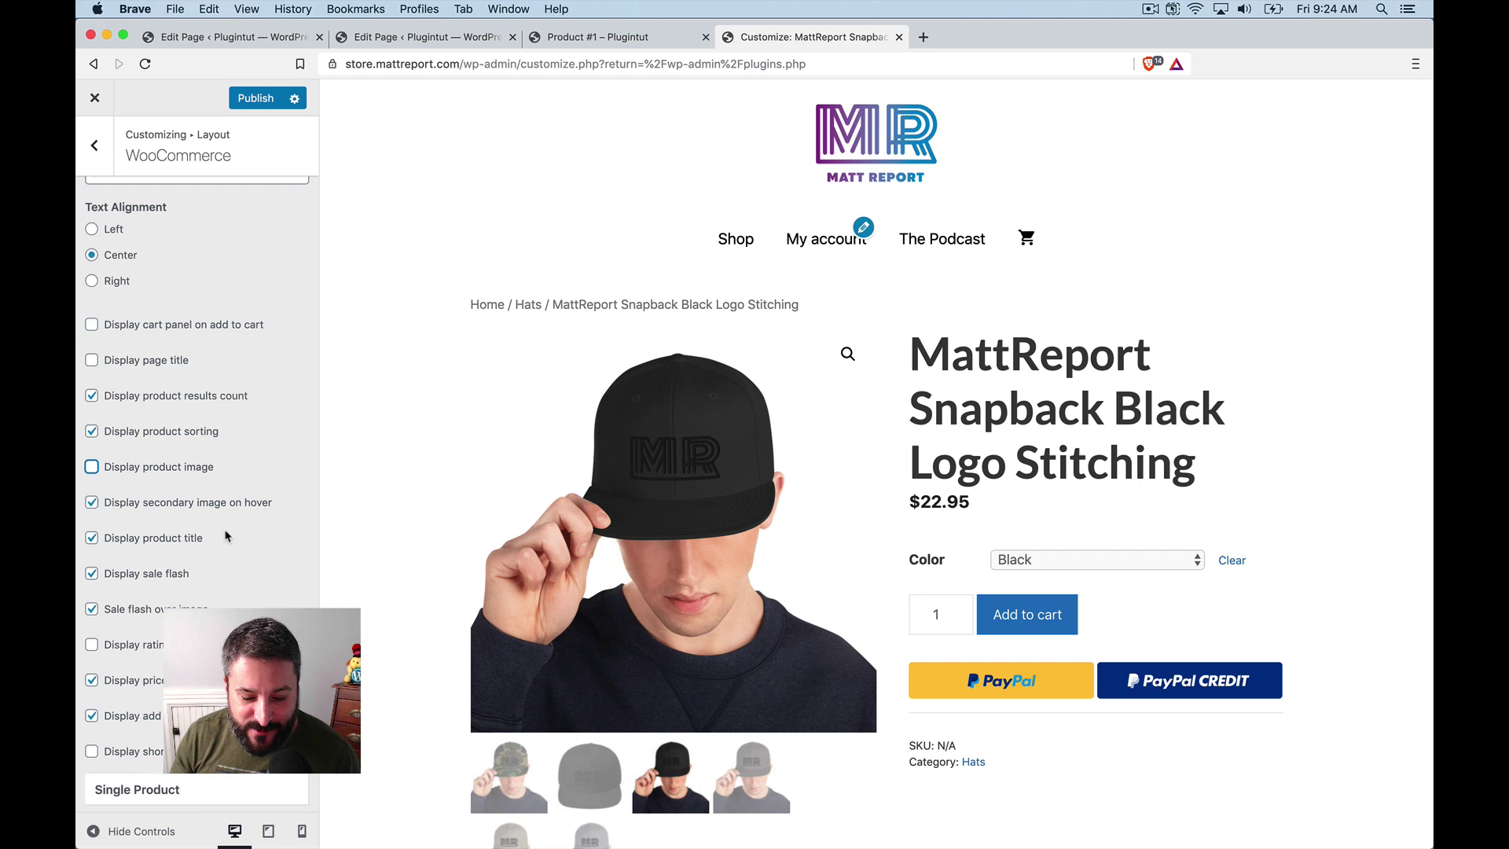
scroll(249, 495, "down", 4)
scroll(389, 497, "down", 3)
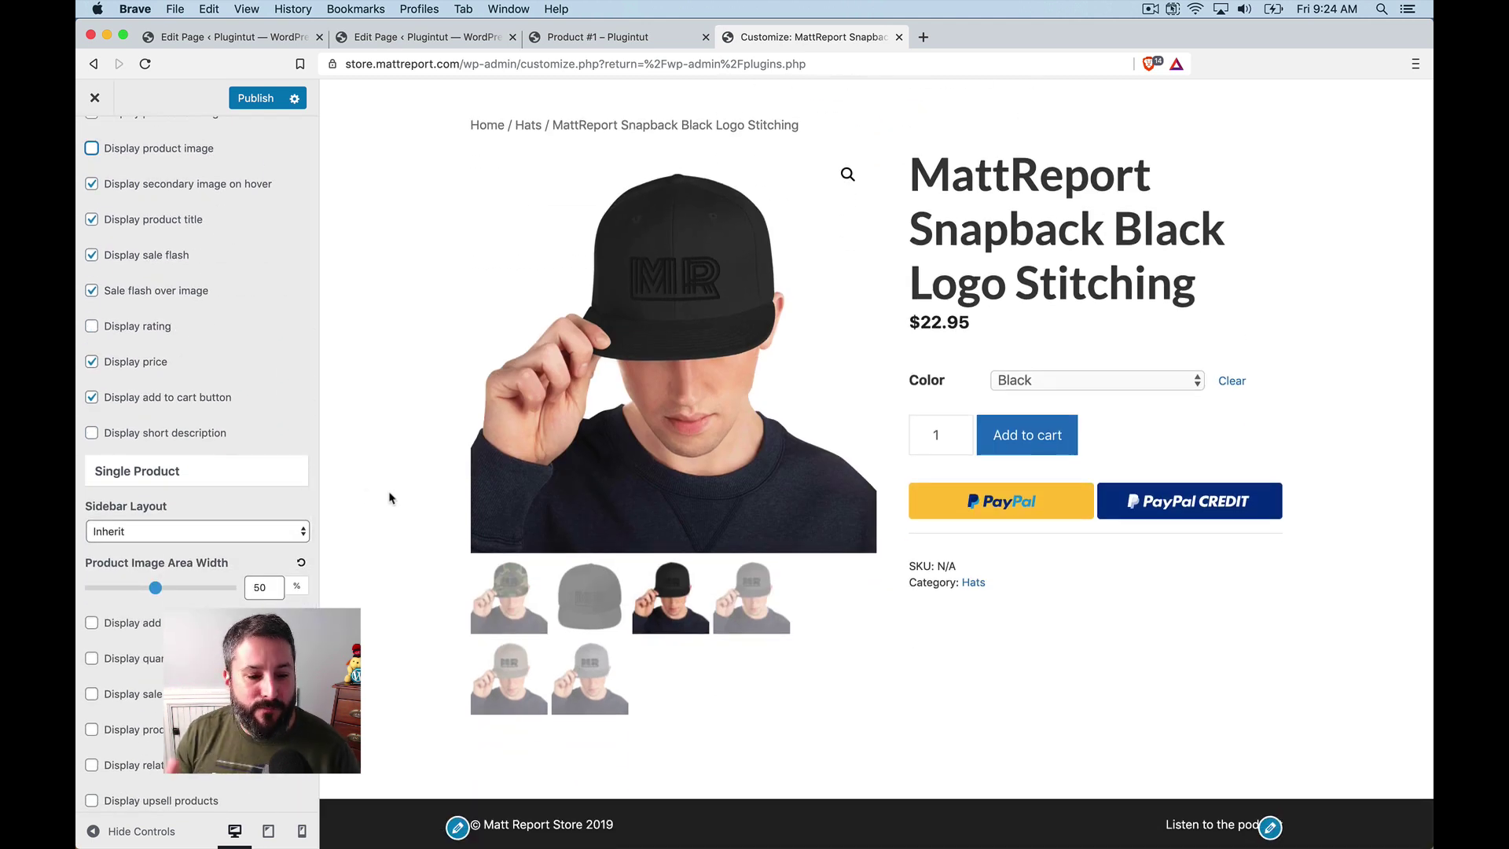
scroll(389, 498, "up", 2)
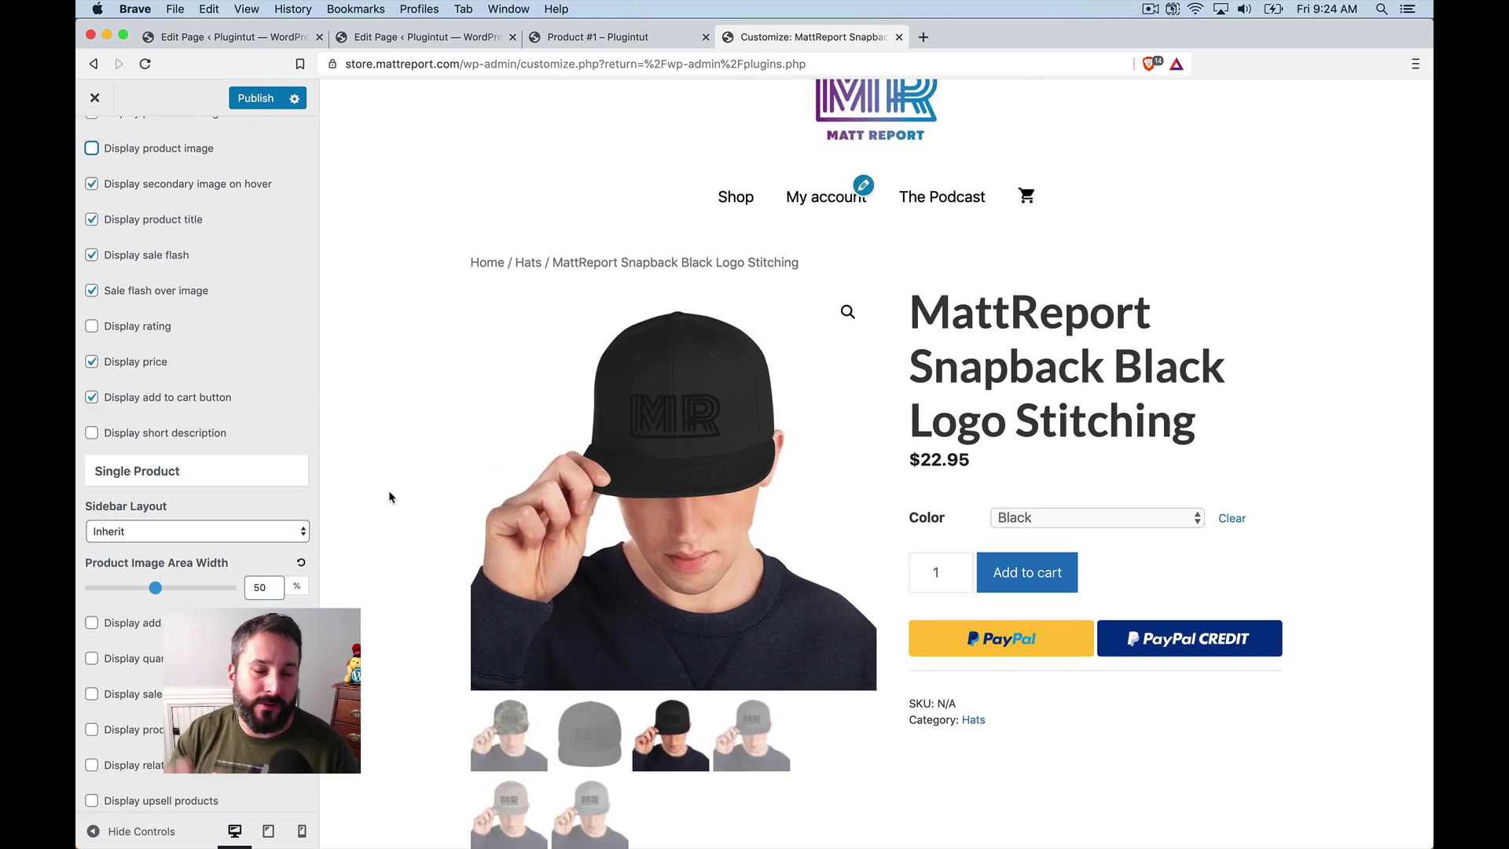
- From the Product #1 page, go to the Plugintut Dashboard and the All Pages list
left_click(617, 47)
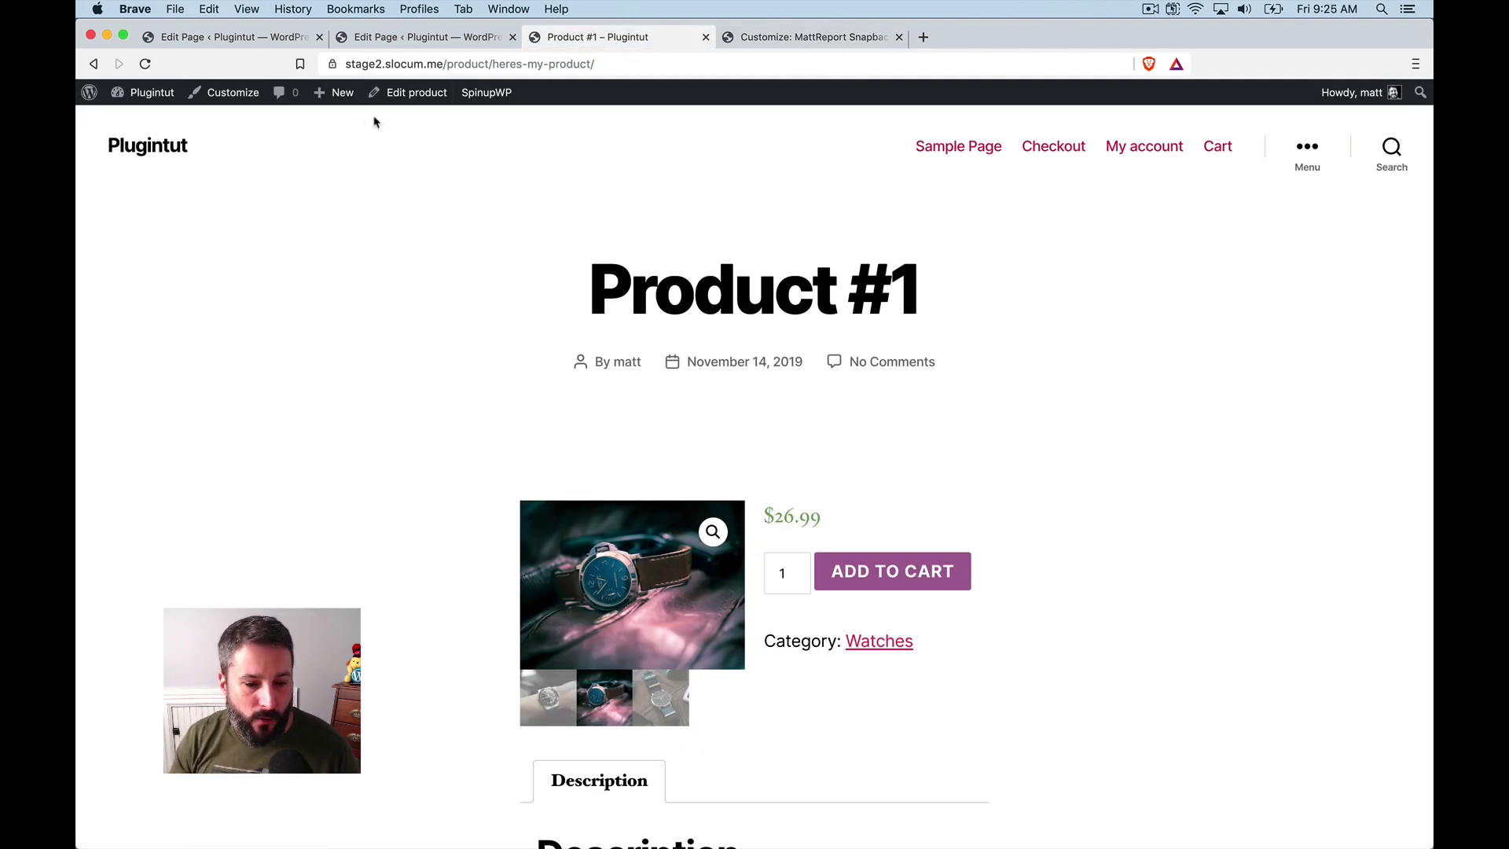
left_click(145, 118)
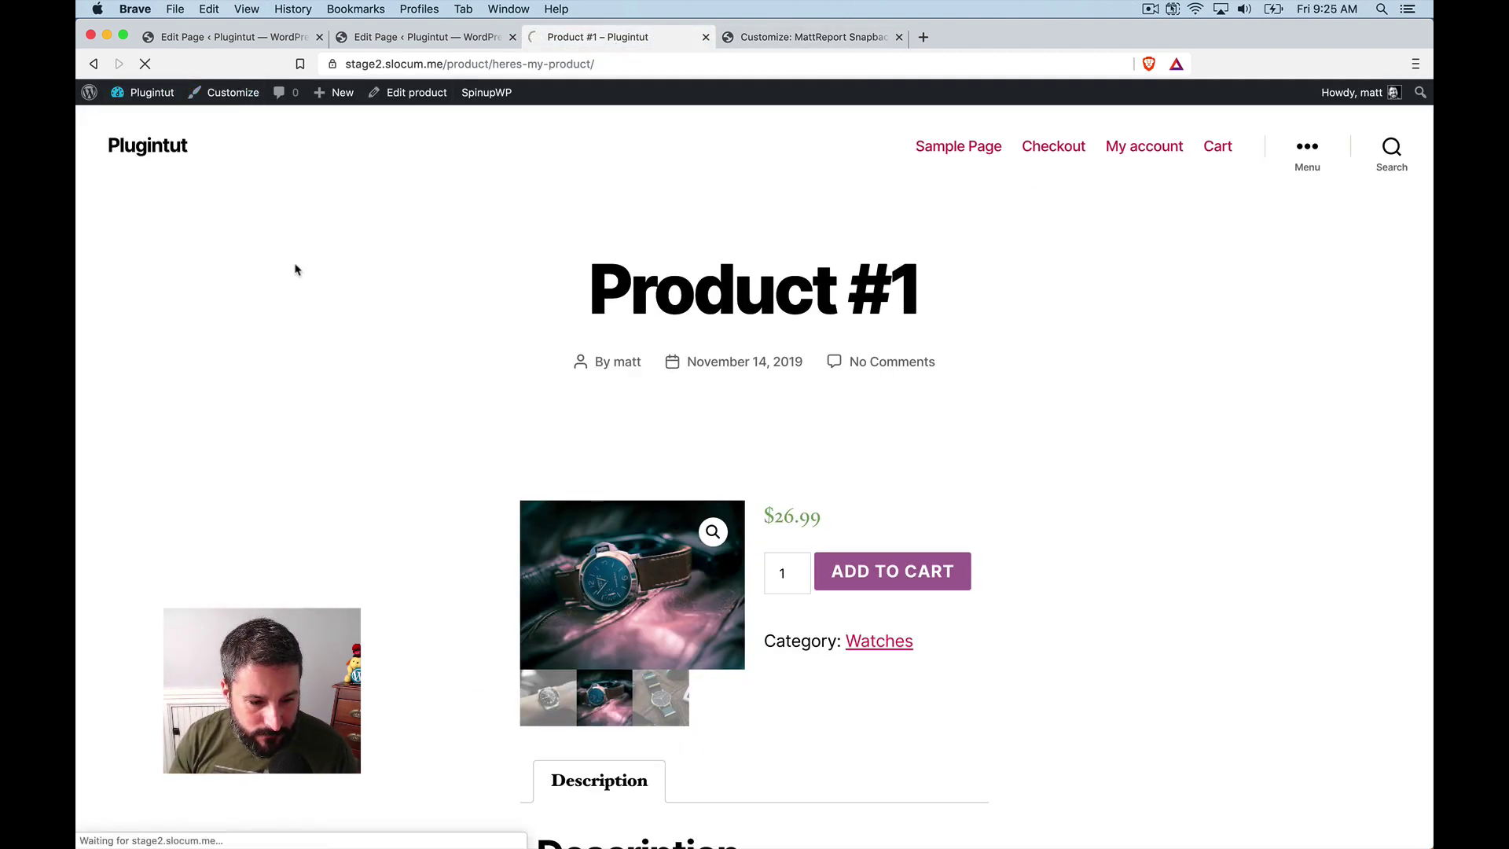
mouse_move(142, 312)
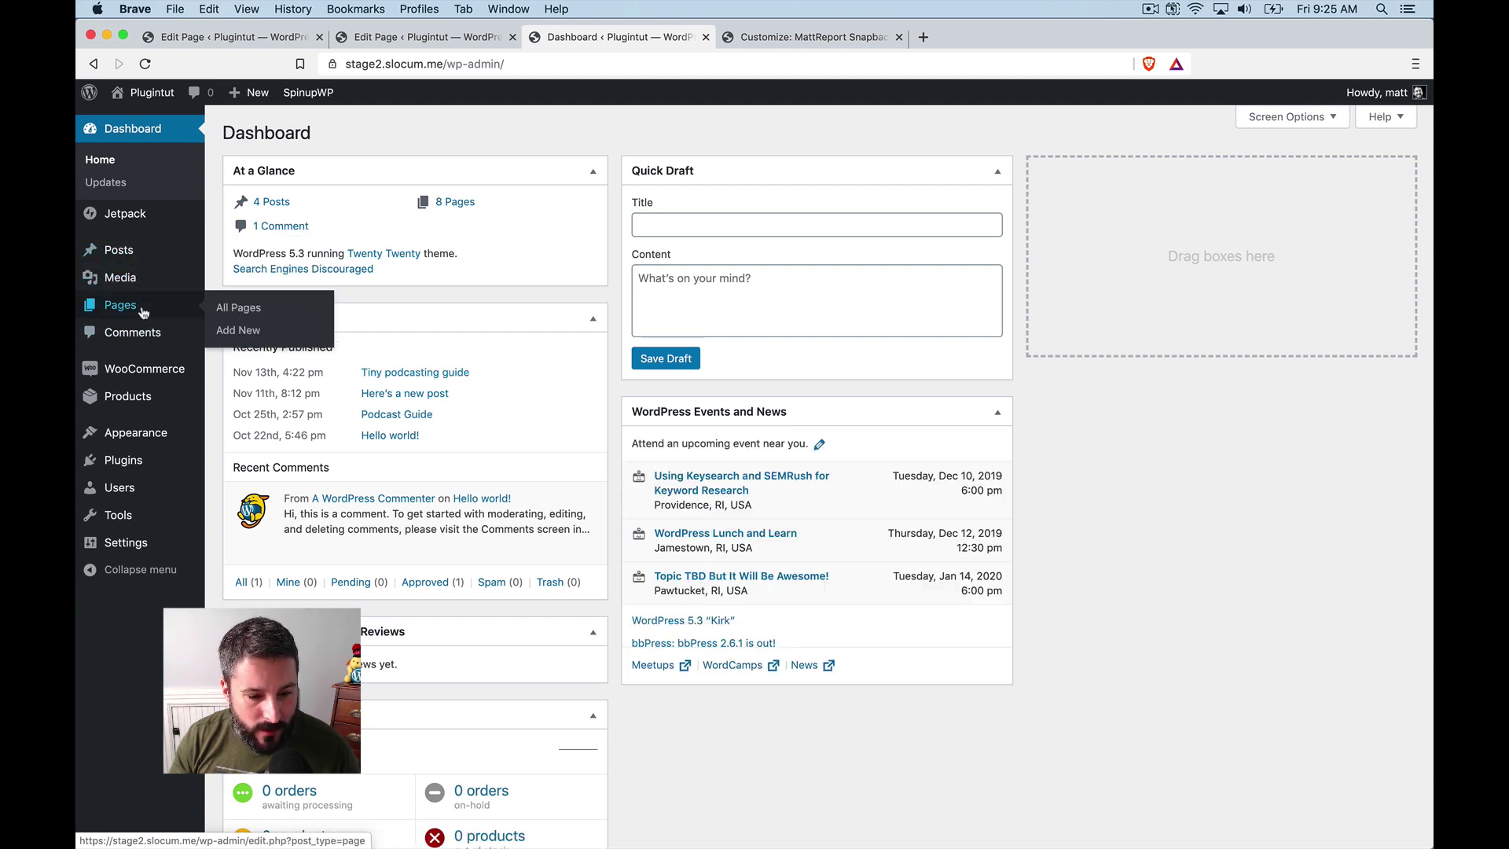
left_click(232, 307)
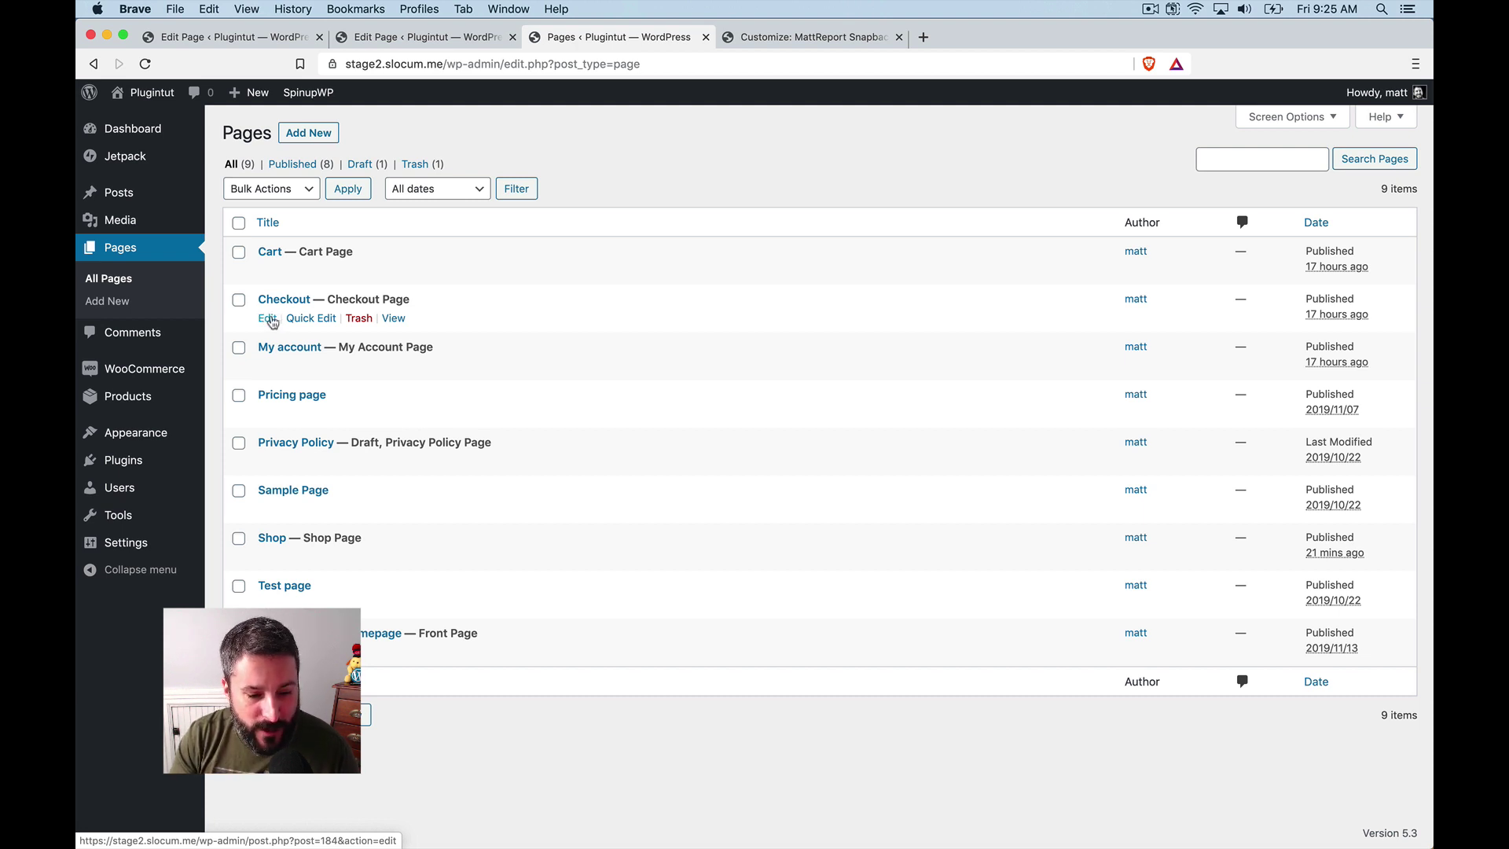
- Set the Checkout page to the Full Width Template and save it
left_click(268, 318)
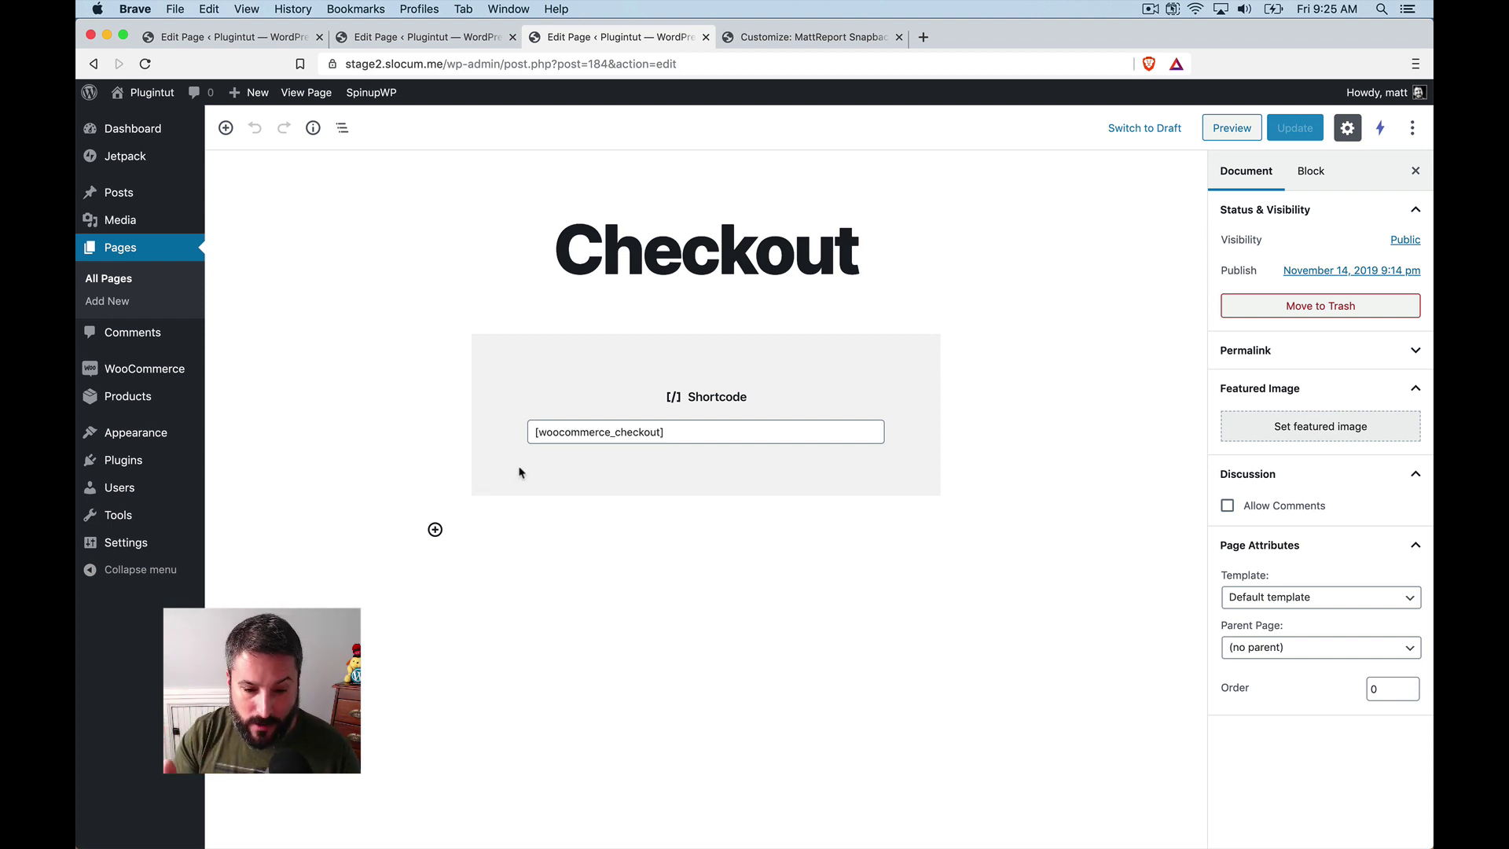
left_click(584, 451)
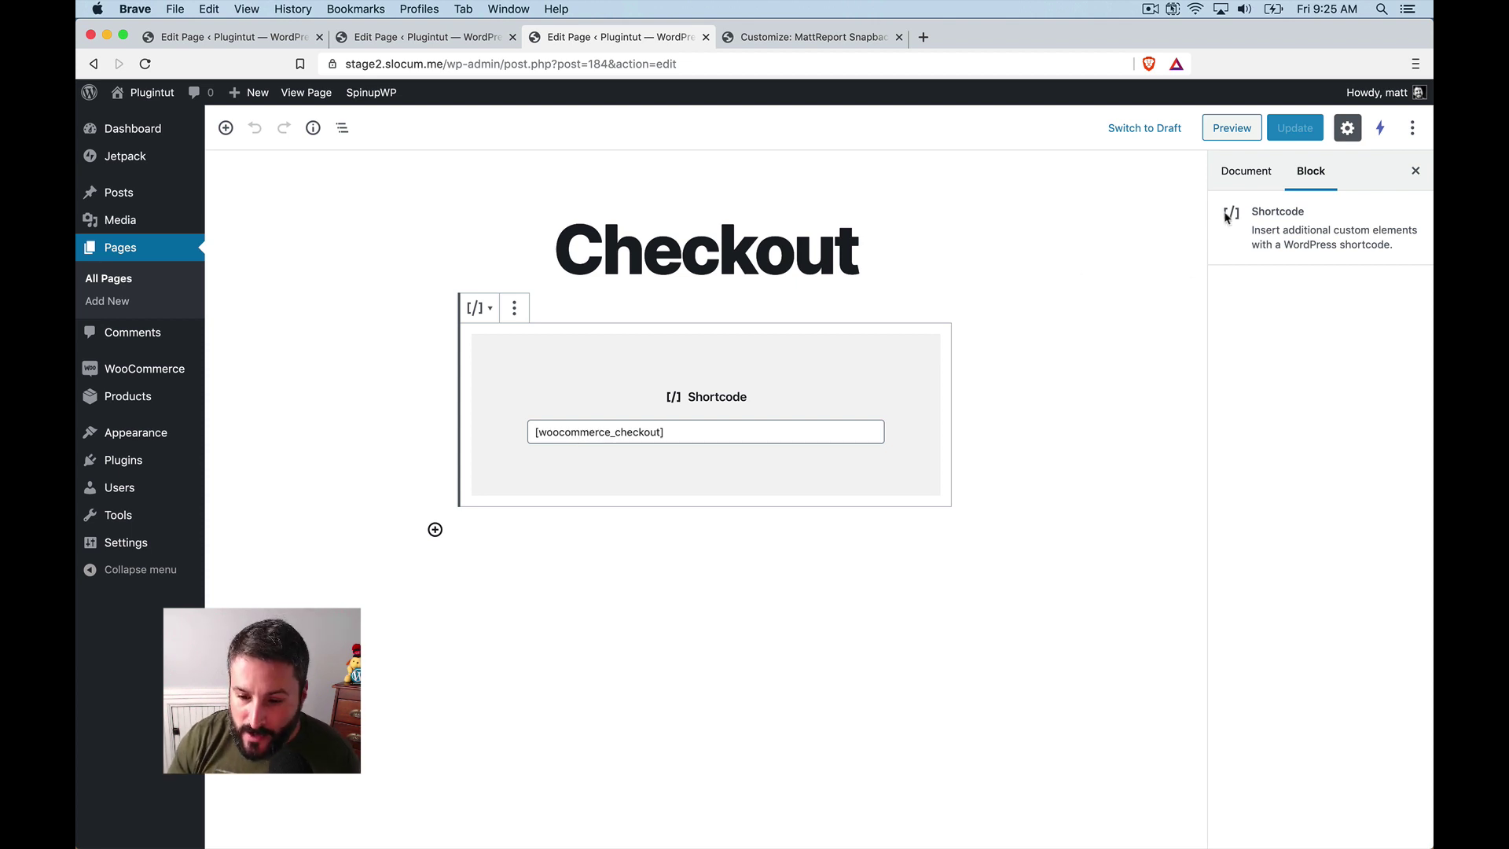
left_click(1242, 180)
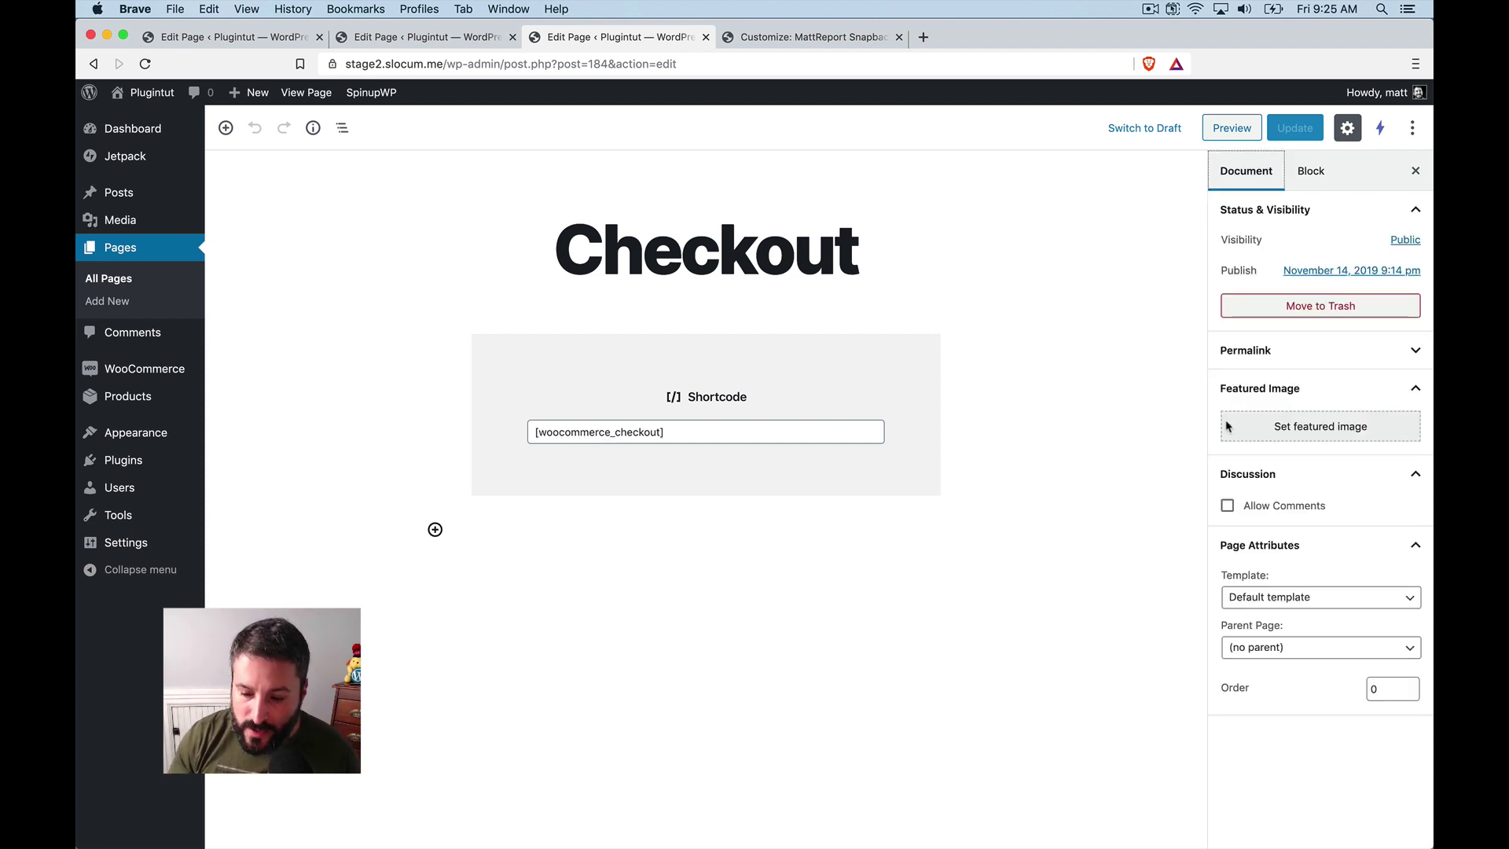
left_click(1285, 598)
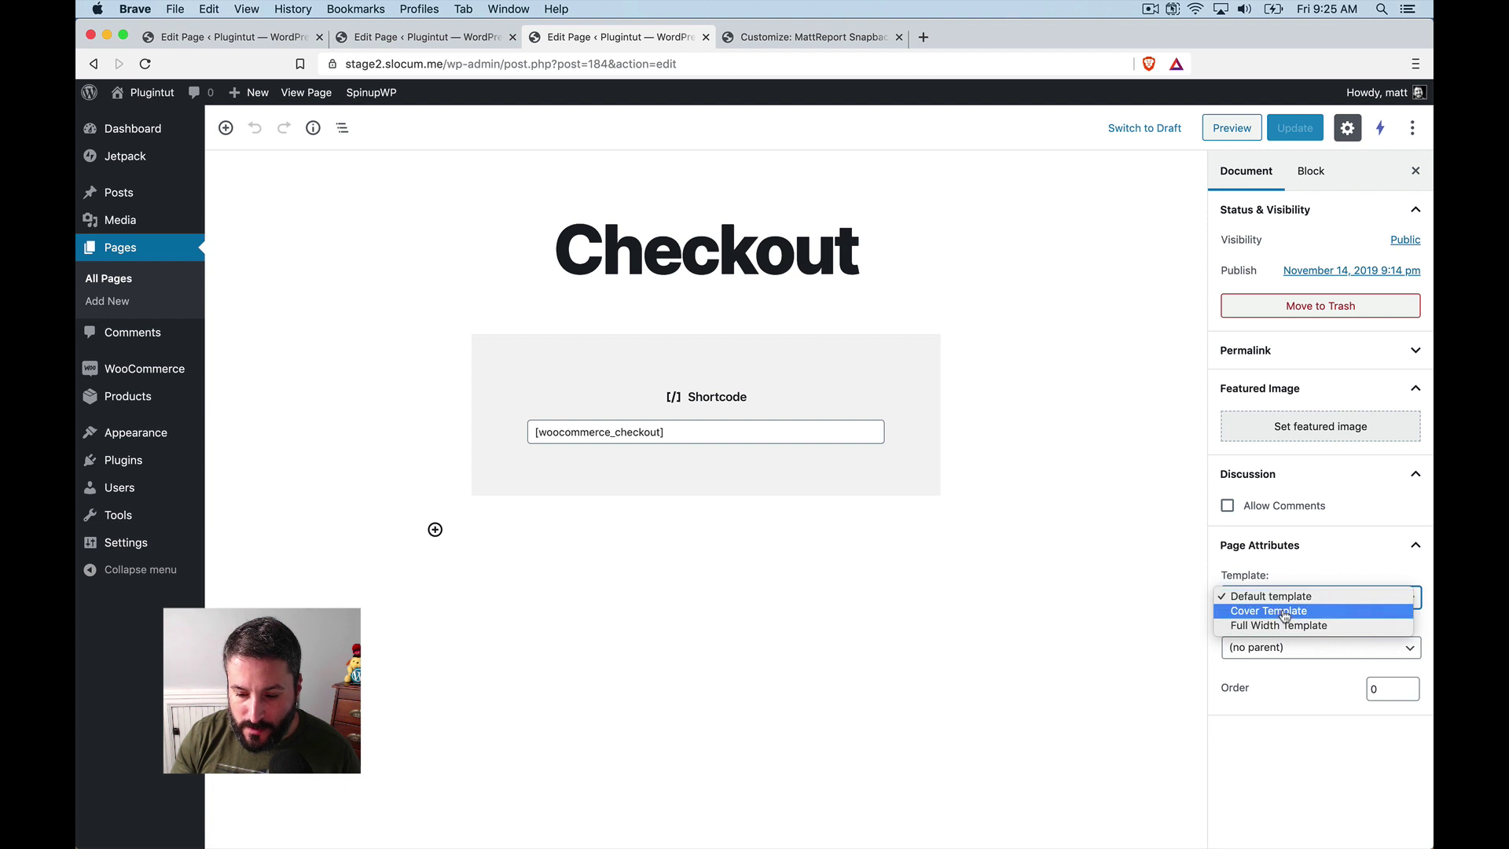
left_click(1285, 626)
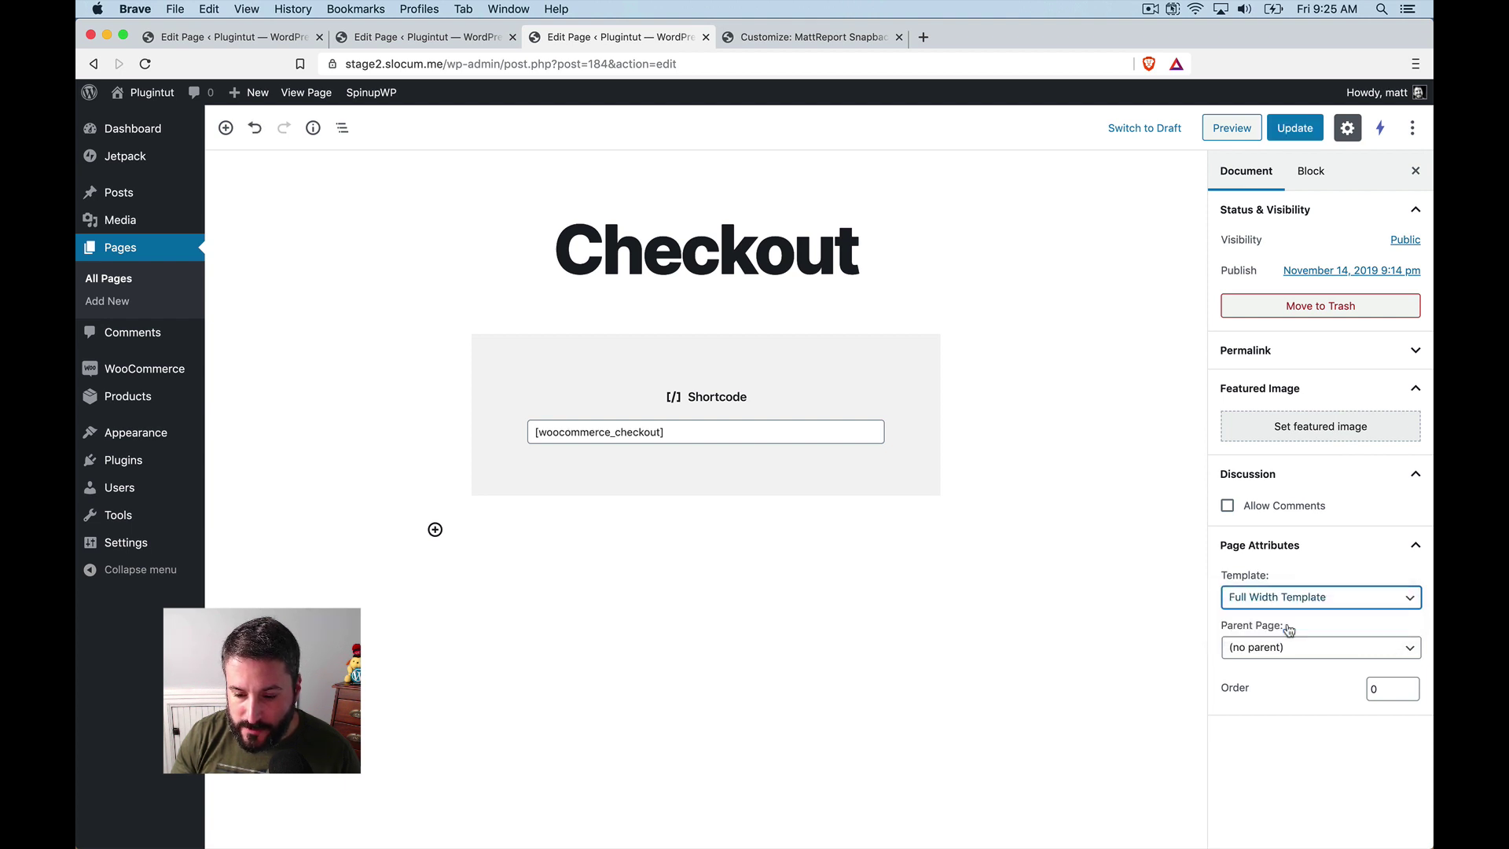
left_click(1298, 129)
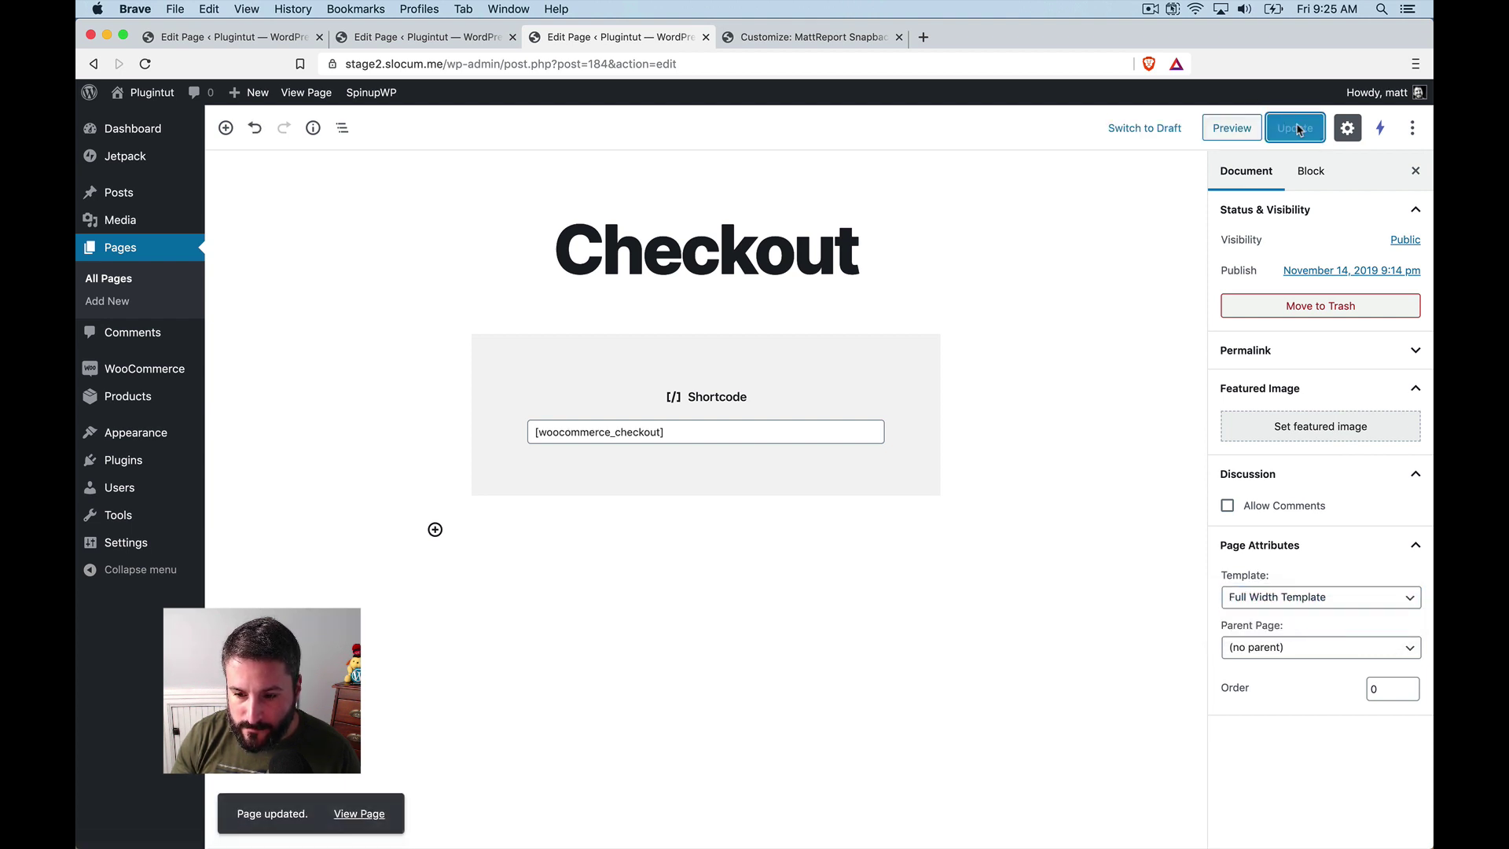
- Preview the full-width checkout form, then return to the All Pages list
left_click(1222, 138)
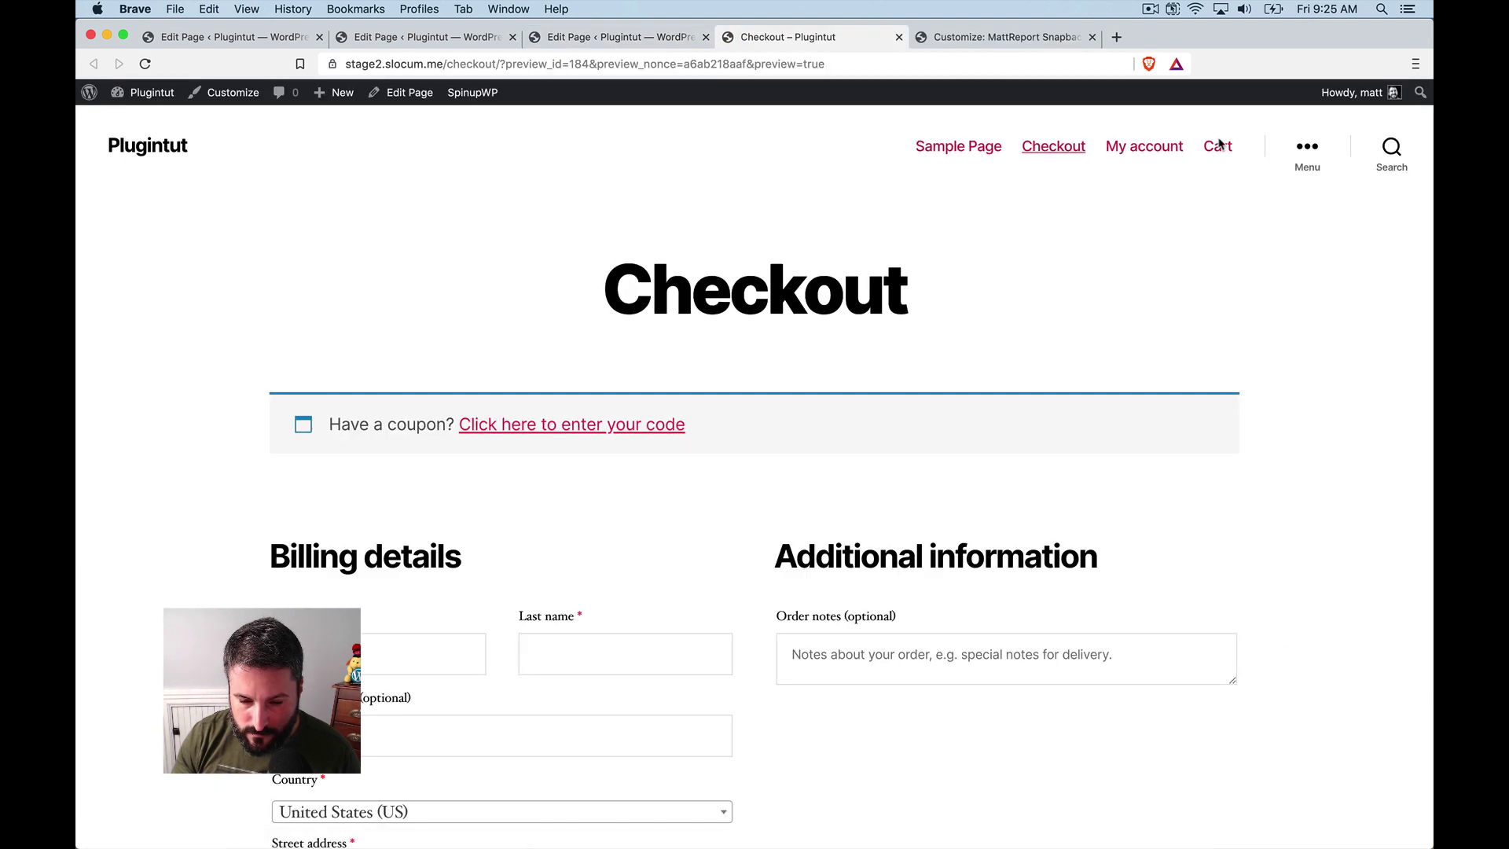
scroll(1219, 143, "down", 5)
scroll(1218, 144, "down", 2)
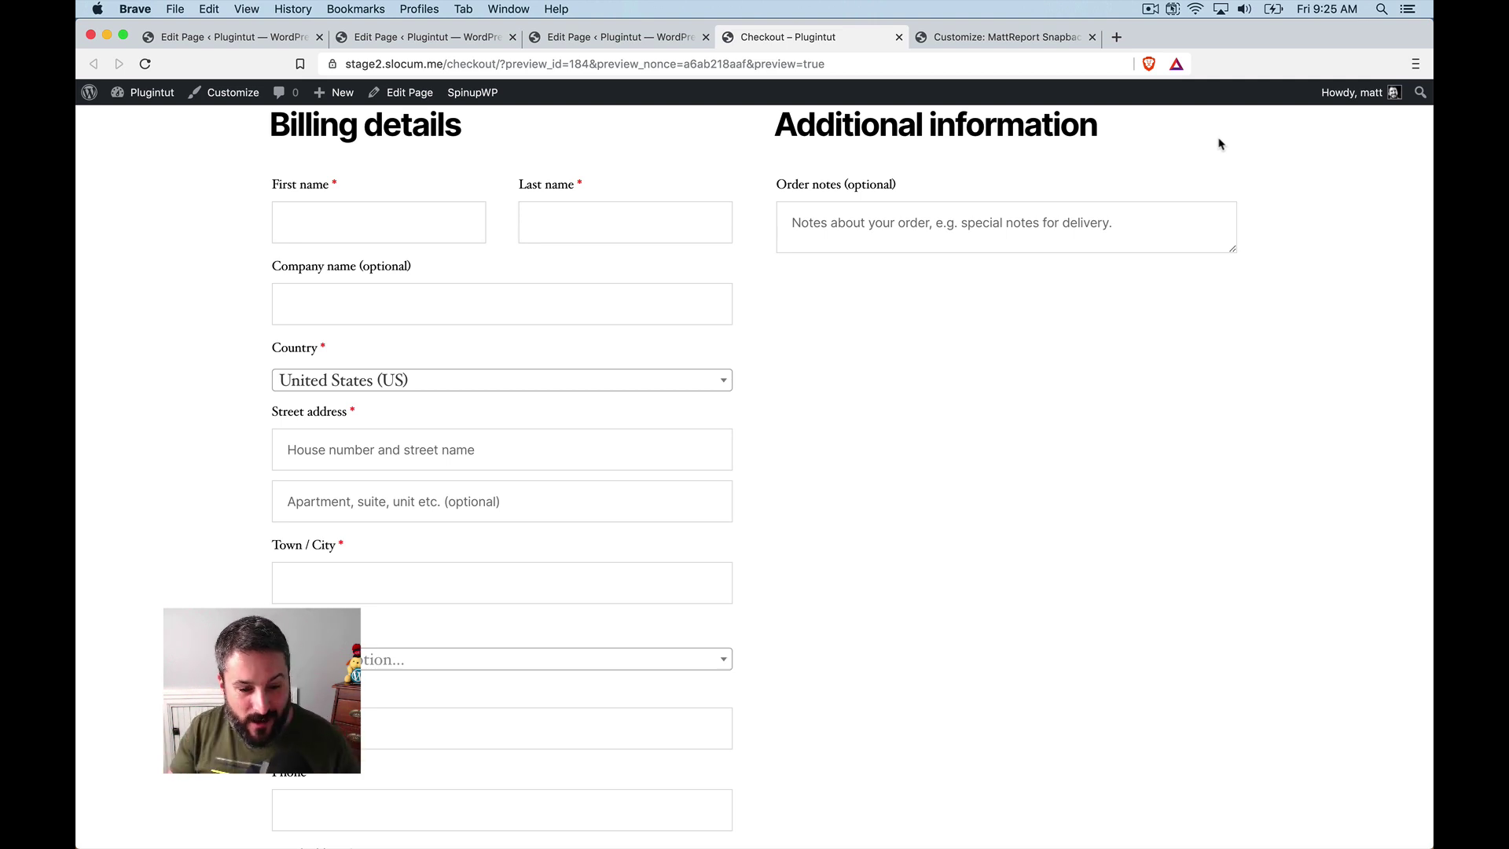
scroll(1219, 144, "down", 2)
scroll(1218, 143, "up", 2)
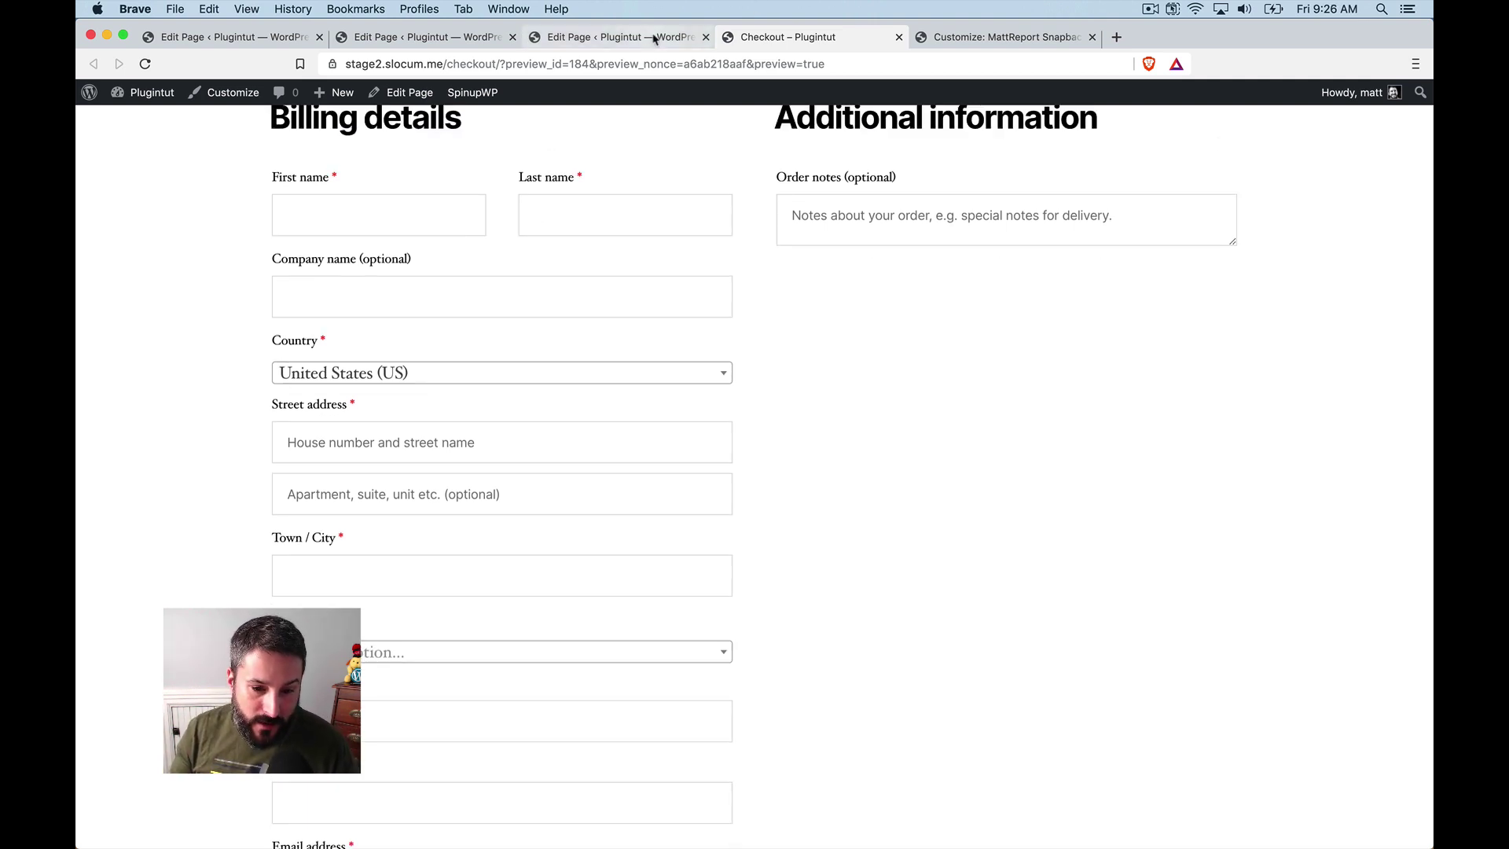
left_click(618, 45)
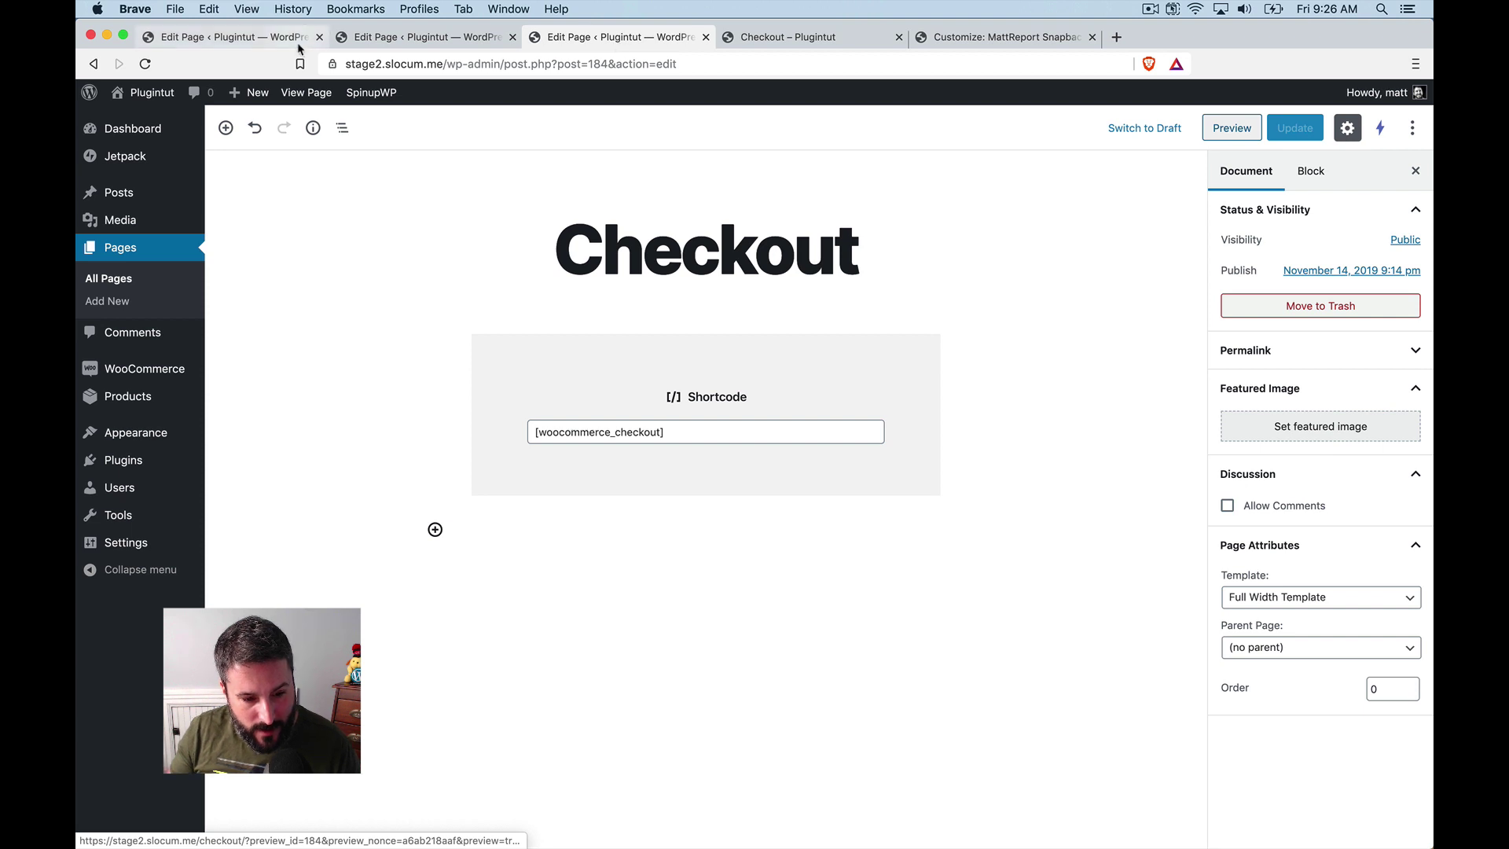
left_click(134, 283)
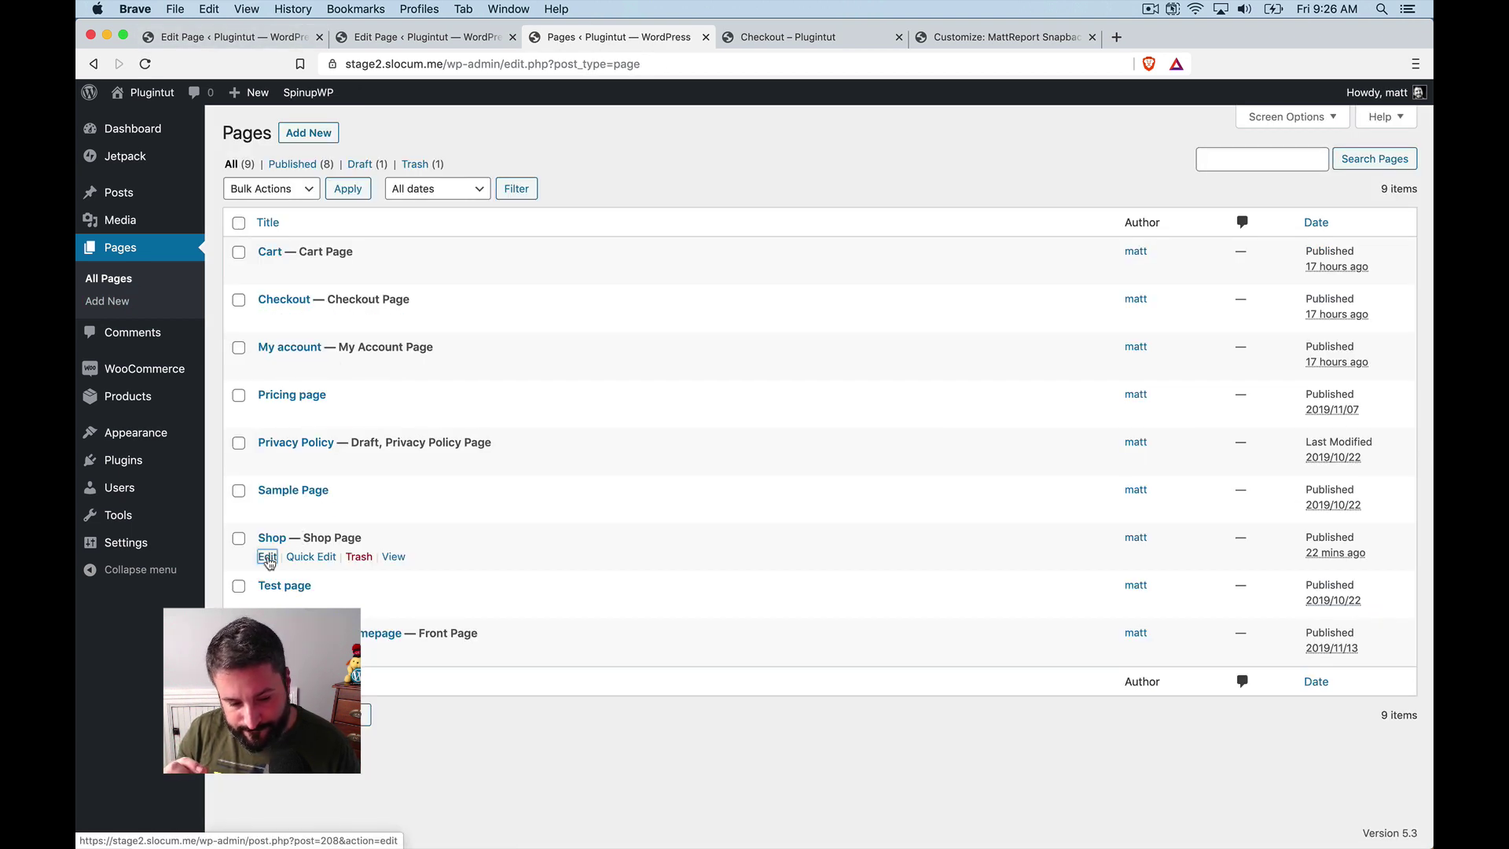
- Edit the Shop page, preview it displaying the two products, and return to its editor
left_click(268, 563)
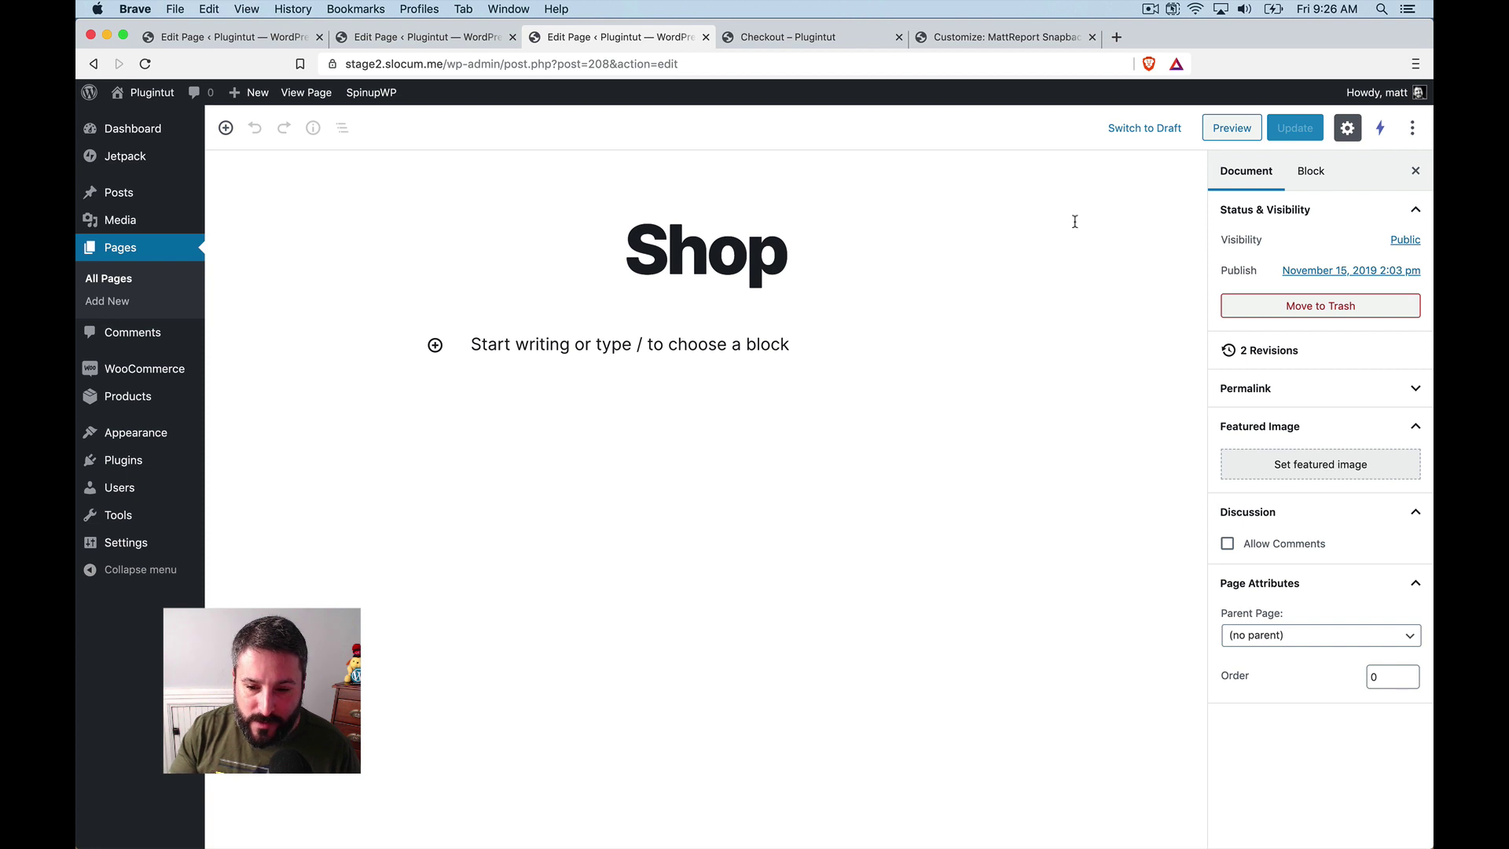
left_click(1242, 131)
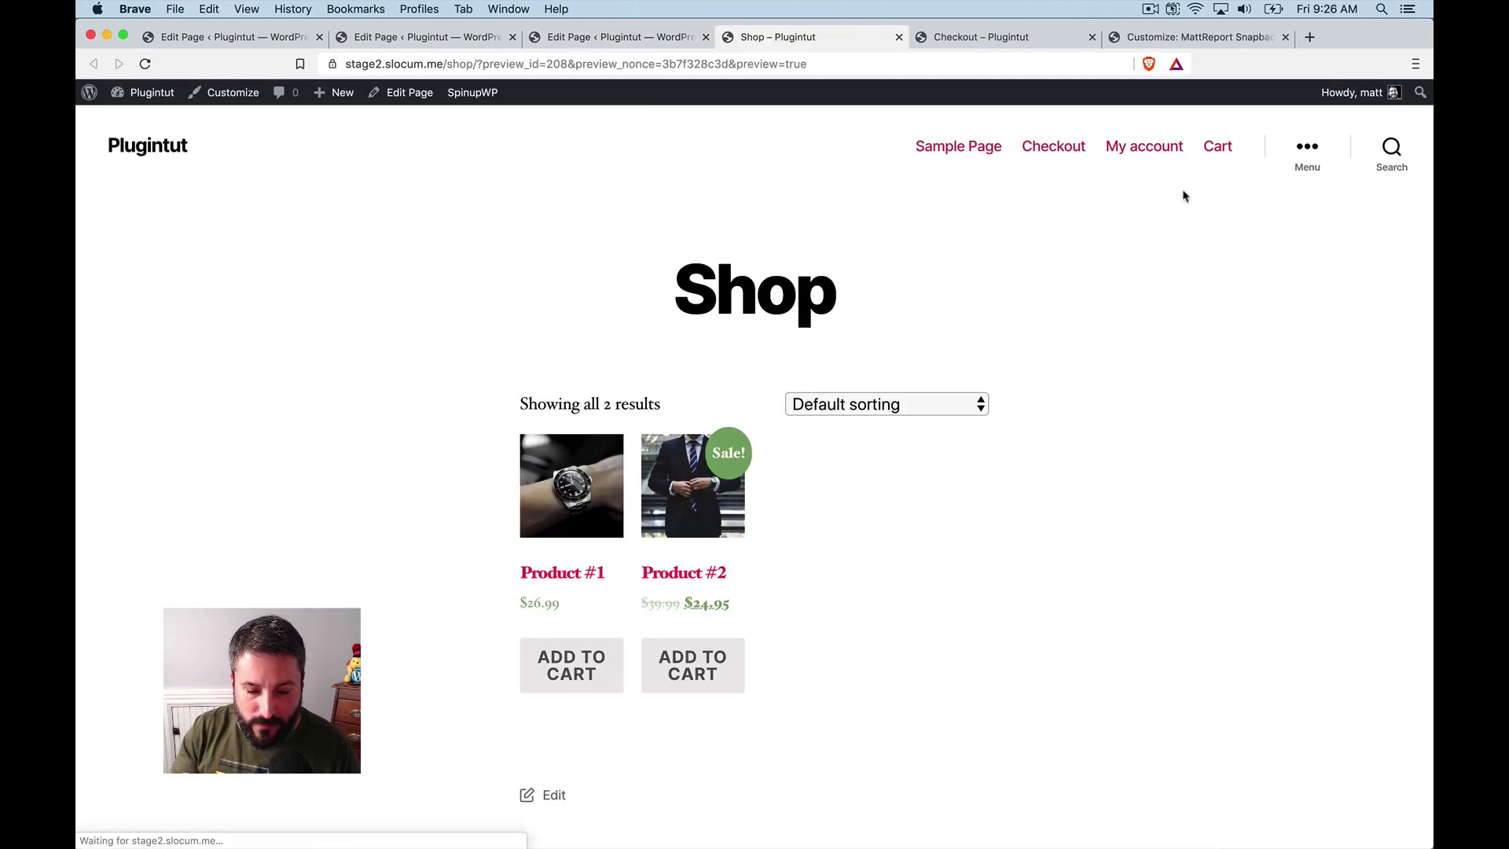
scroll(1143, 231, "down", 3)
scroll(1143, 231, "up", 3)
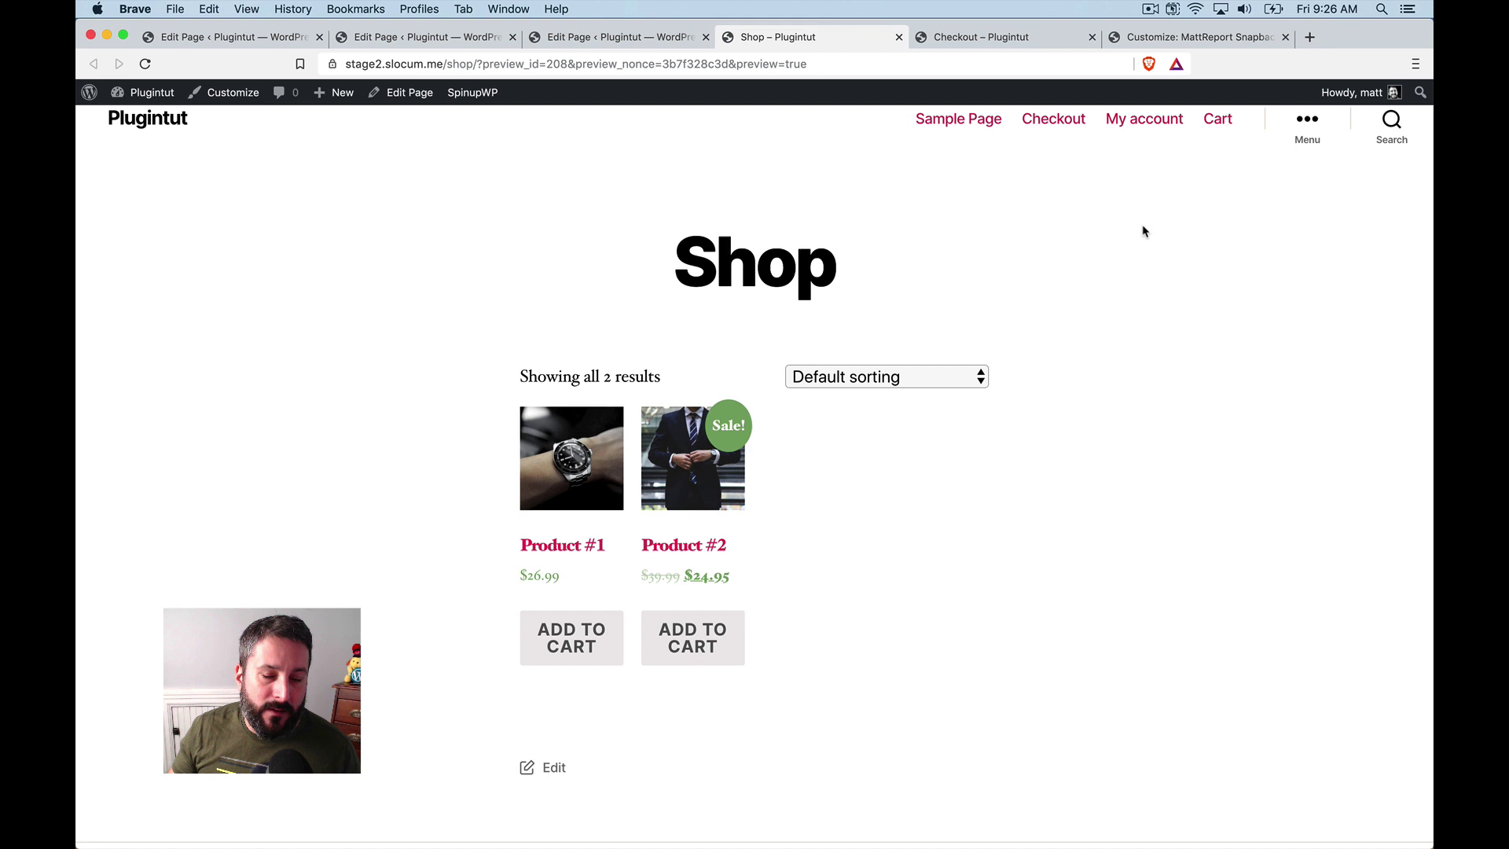
left_click(671, 39)
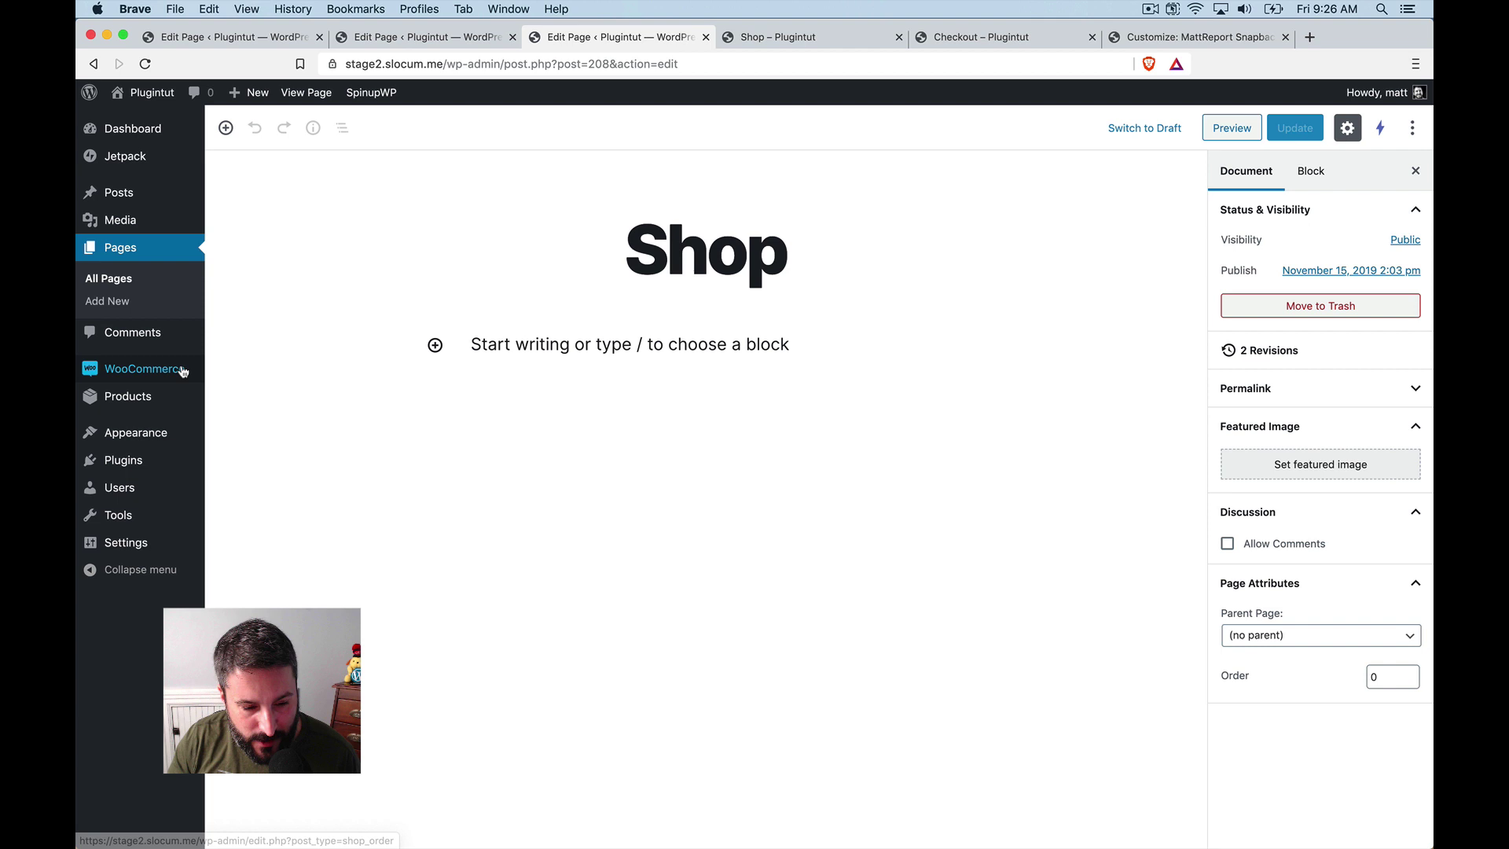
- In WooCommerce Settings > Products, keep Shop selected as the shop page
mouse_move(183, 371)
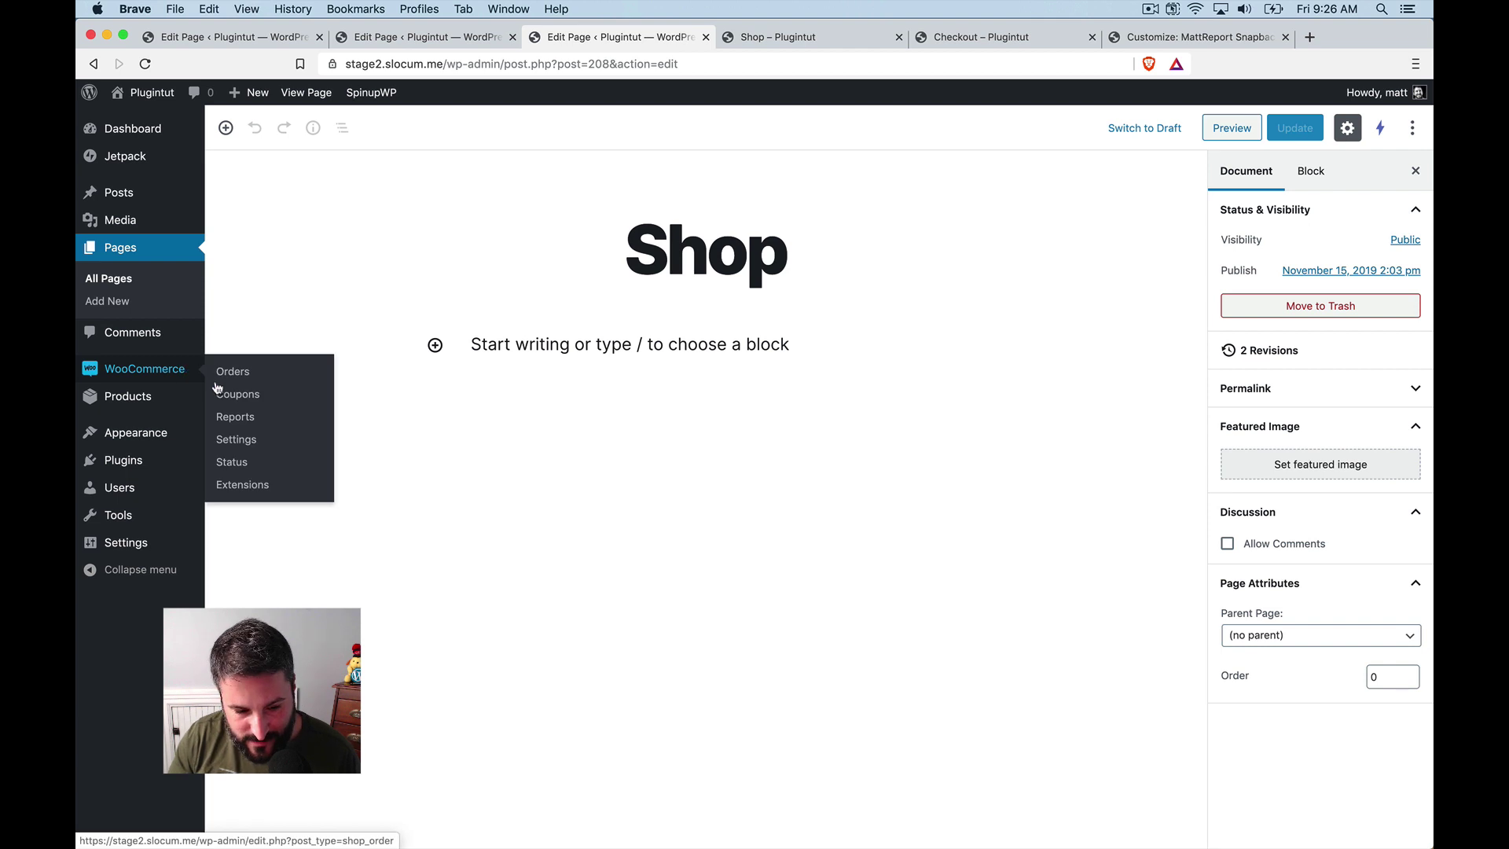
left_click(237, 439)
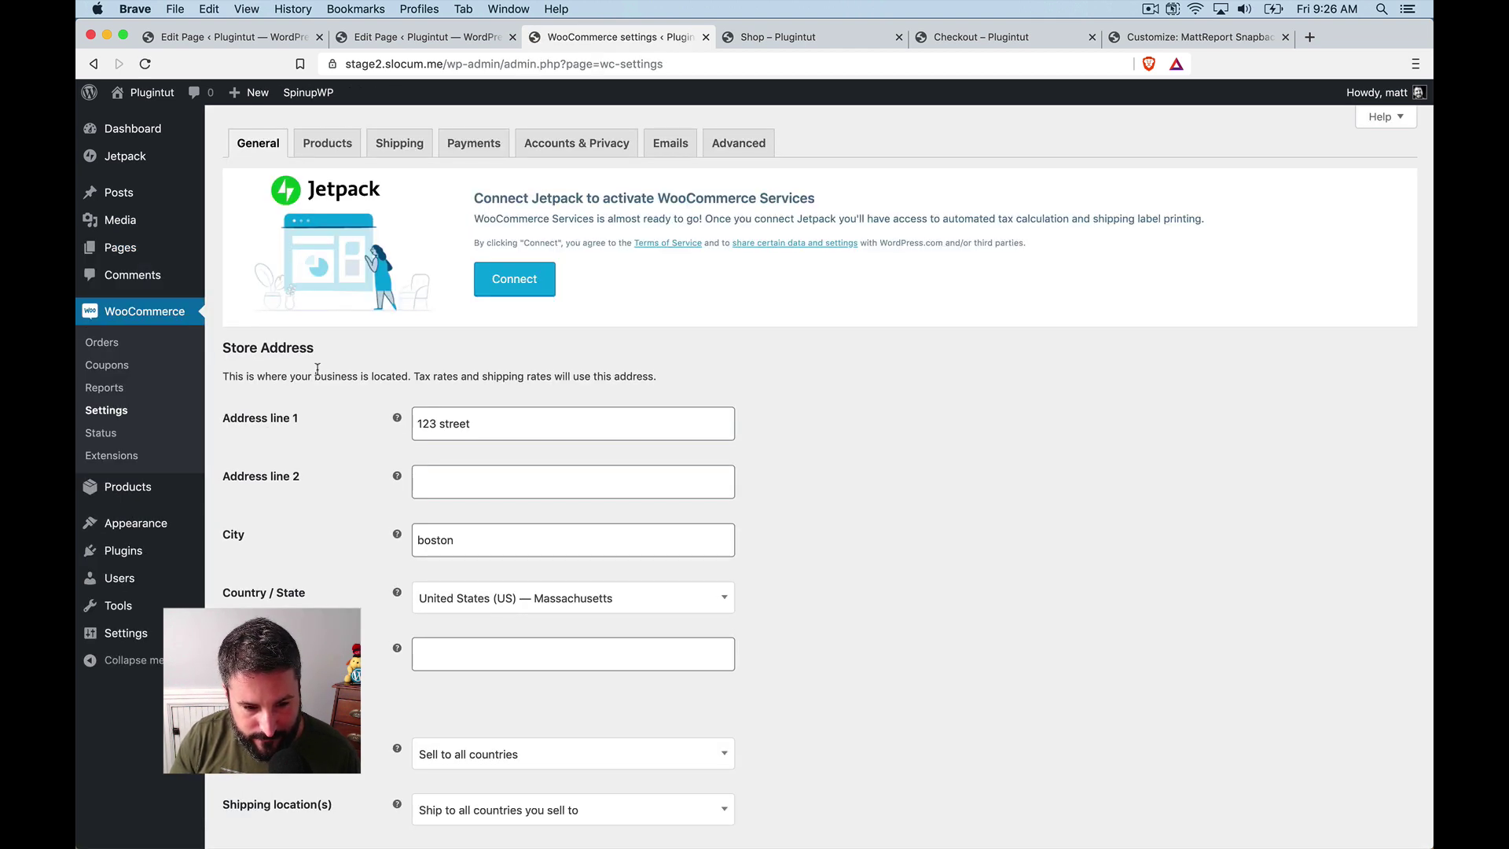
left_click(327, 144)
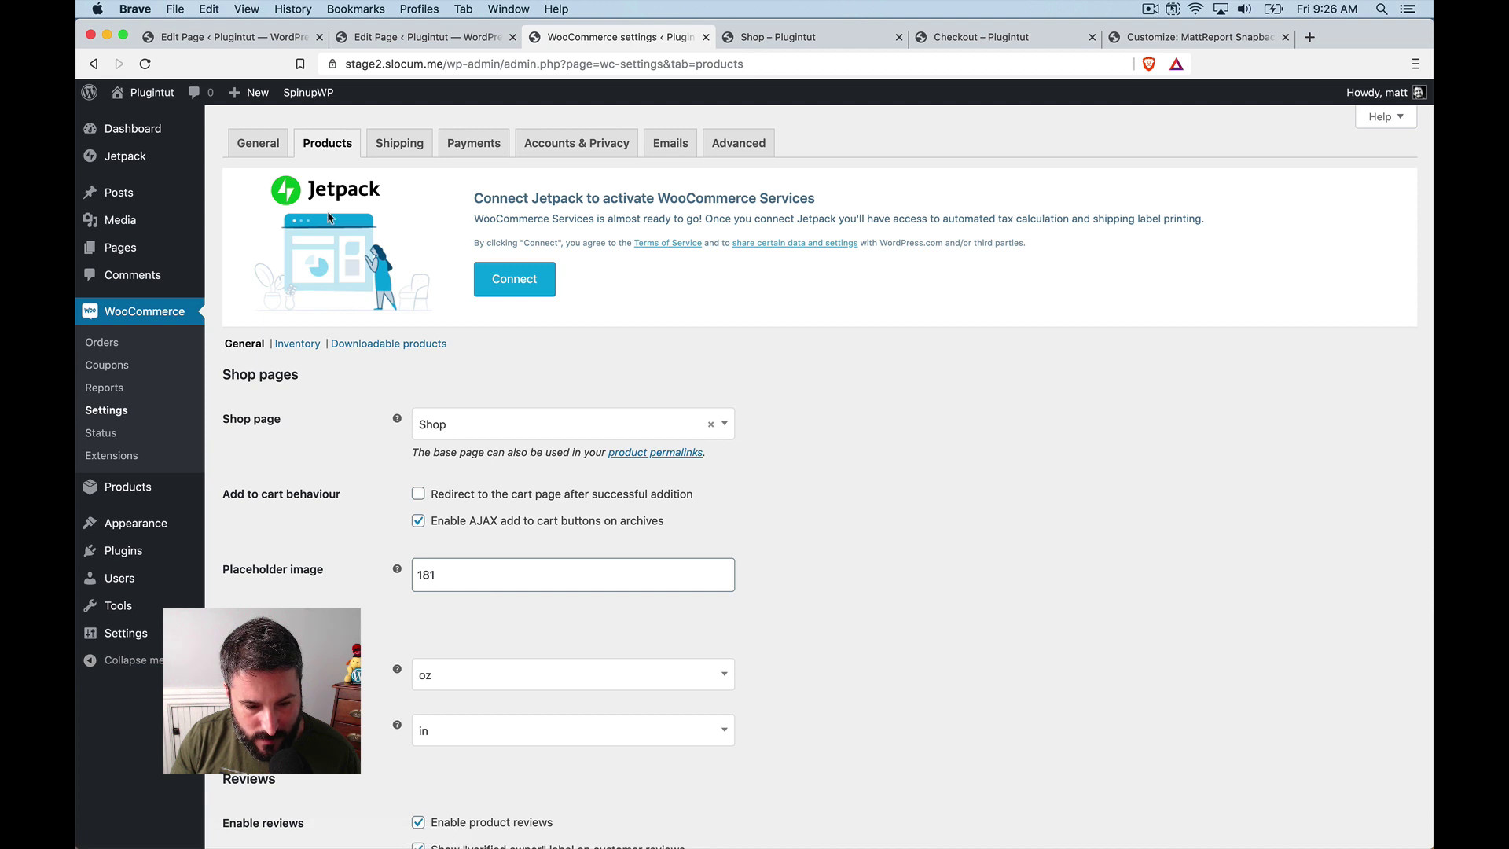
left_click(482, 425)
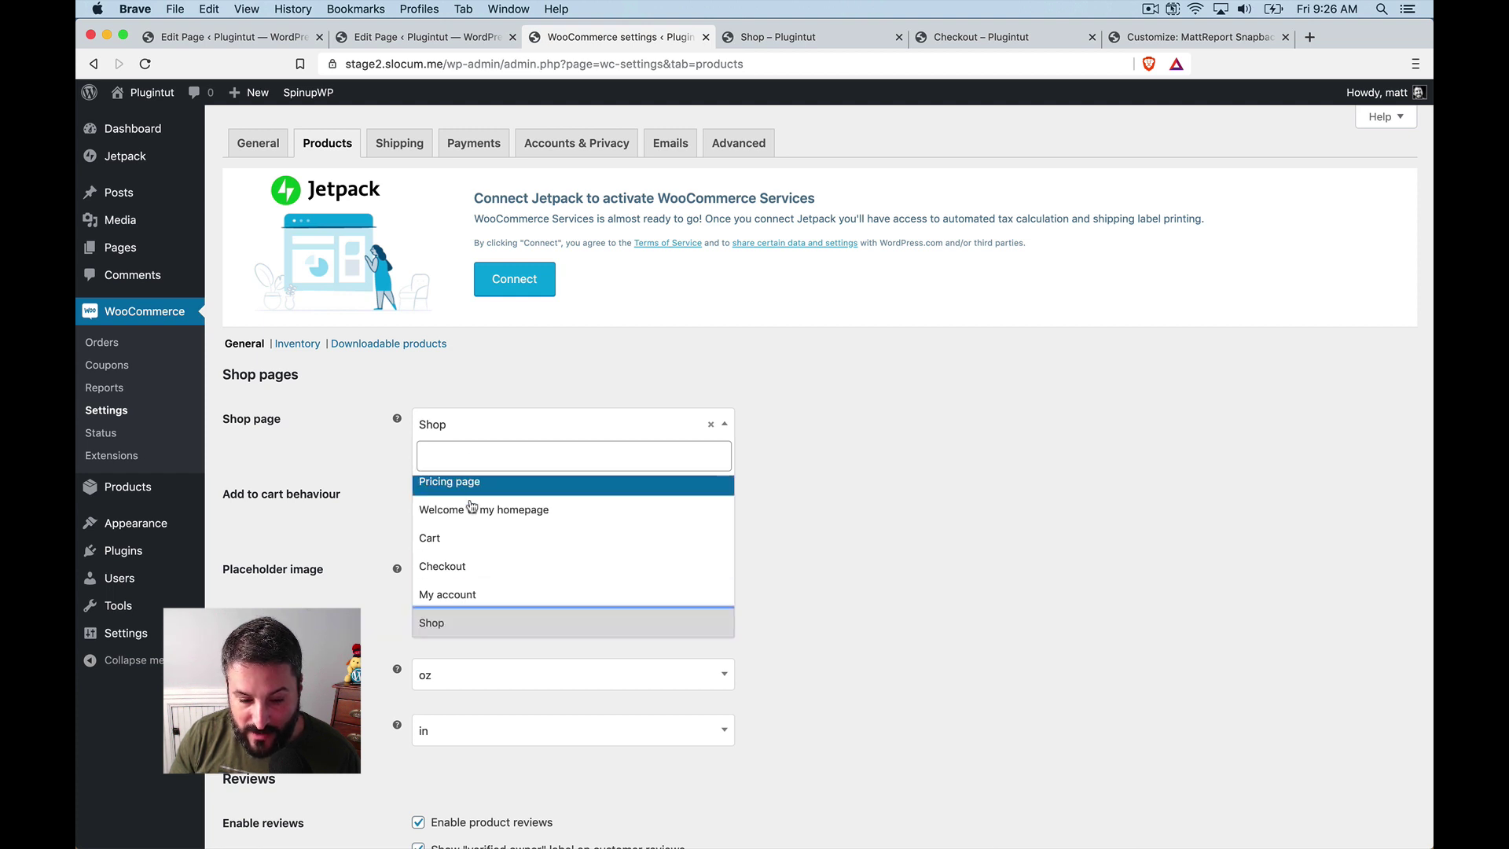
left_click(470, 618)
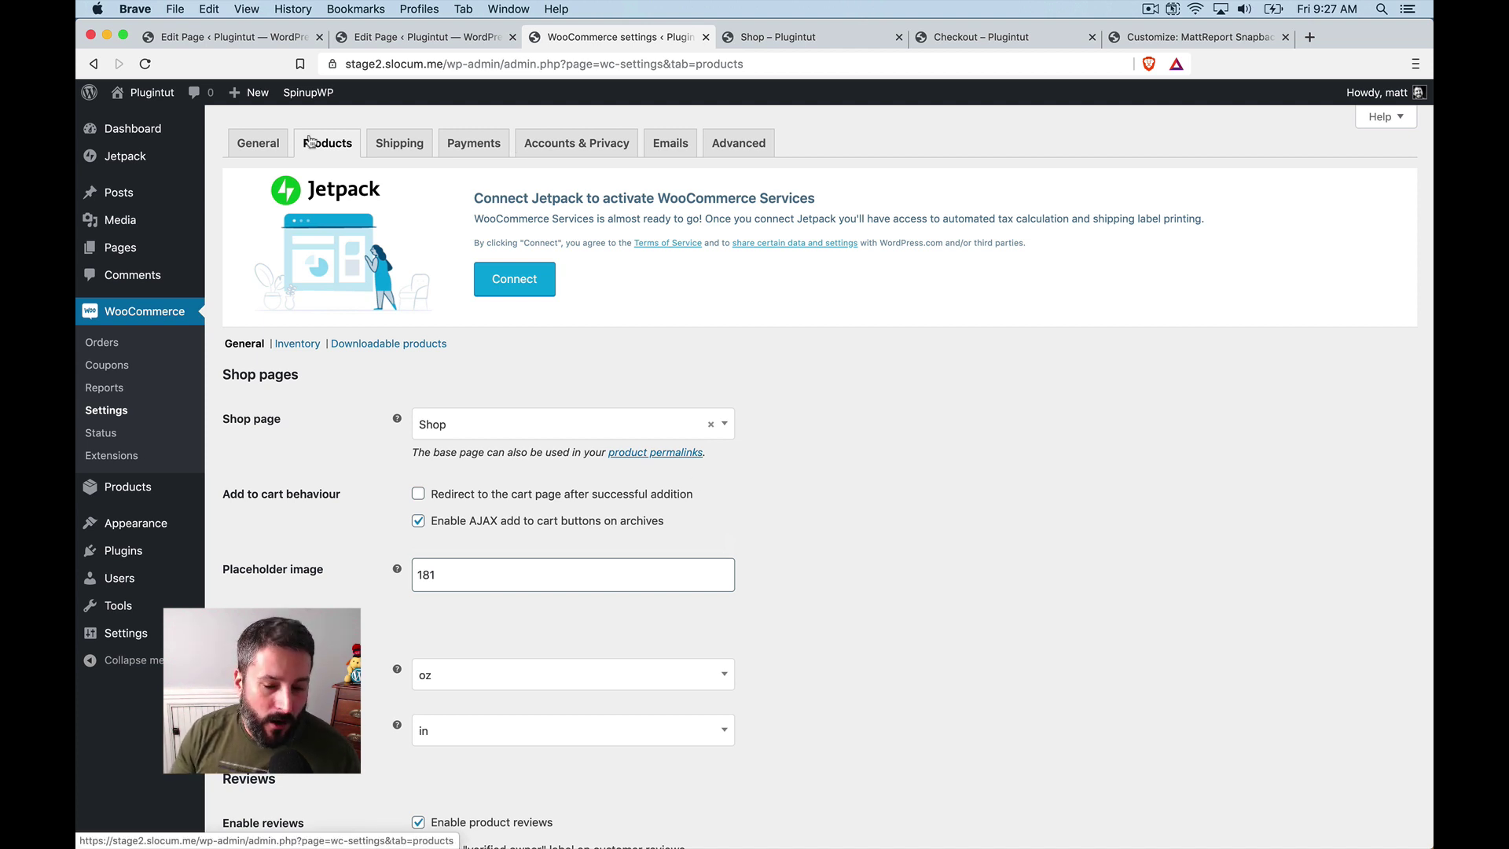
- Start a new blank page from the All Pages list
mouse_move(148, 249)
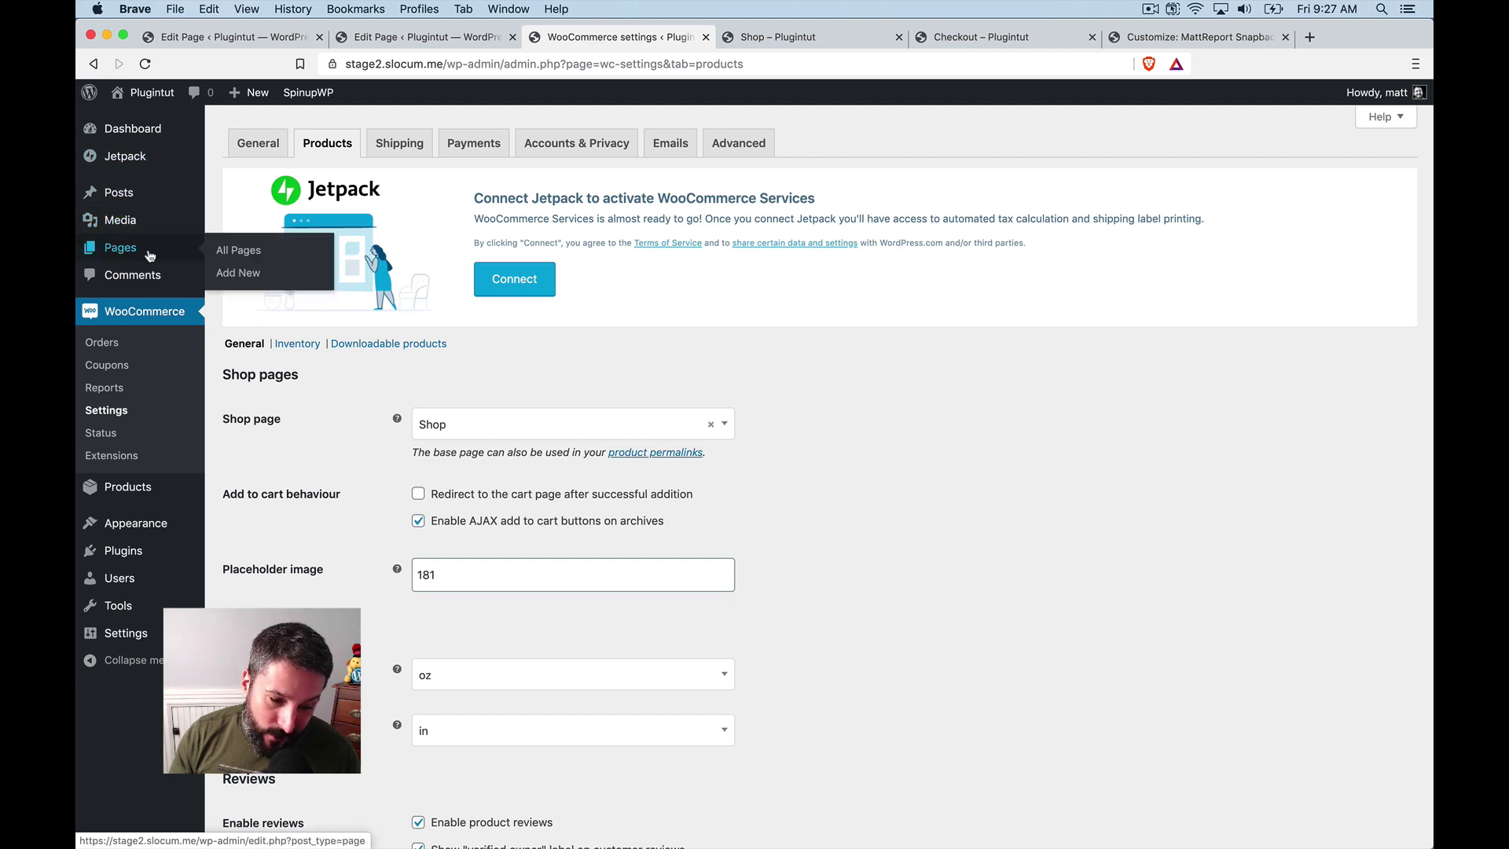
left_click(263, 261)
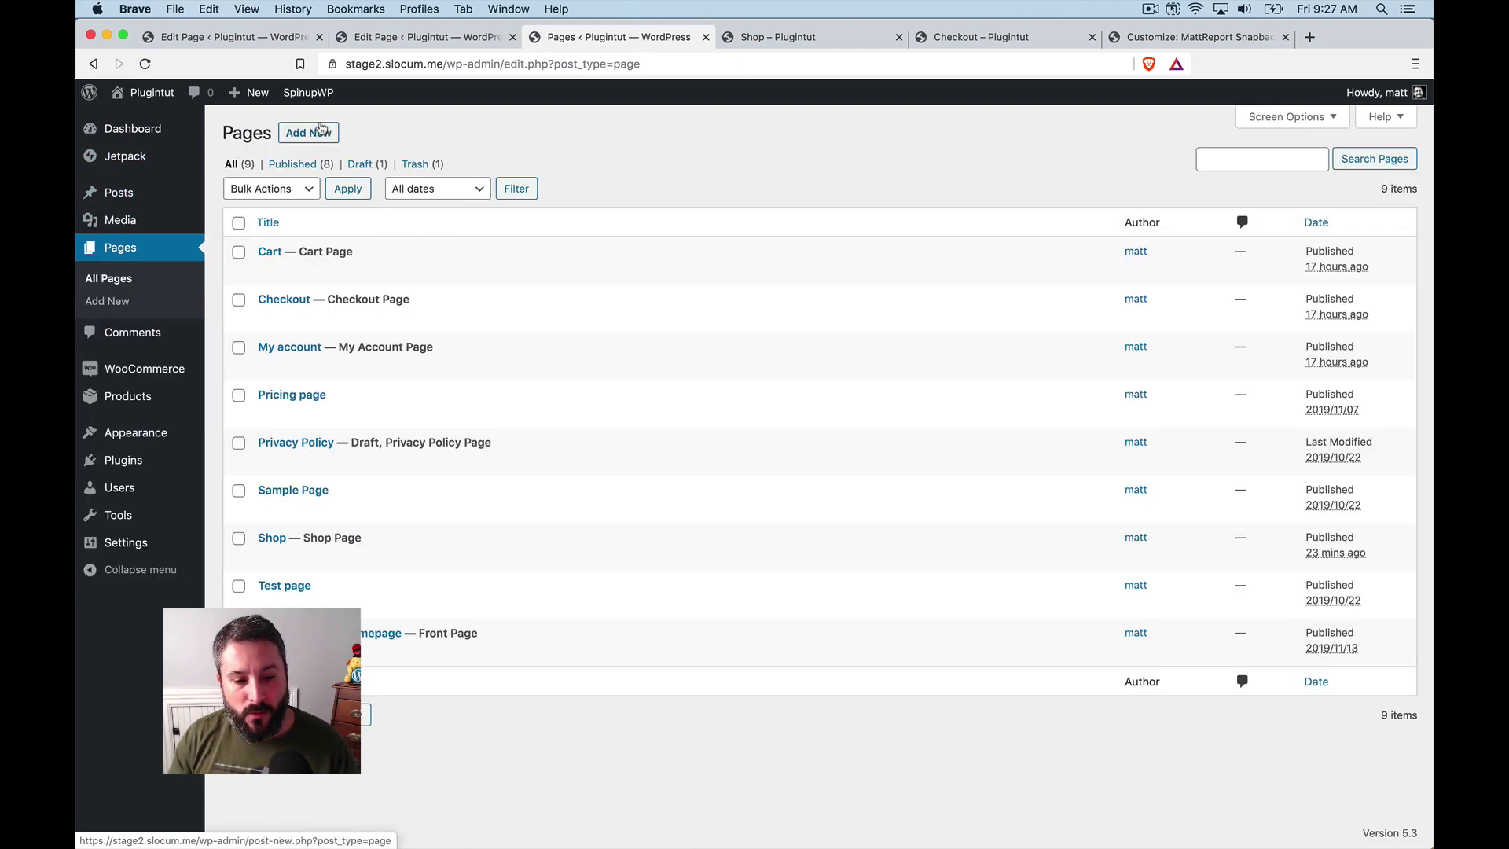
left_click(320, 128)
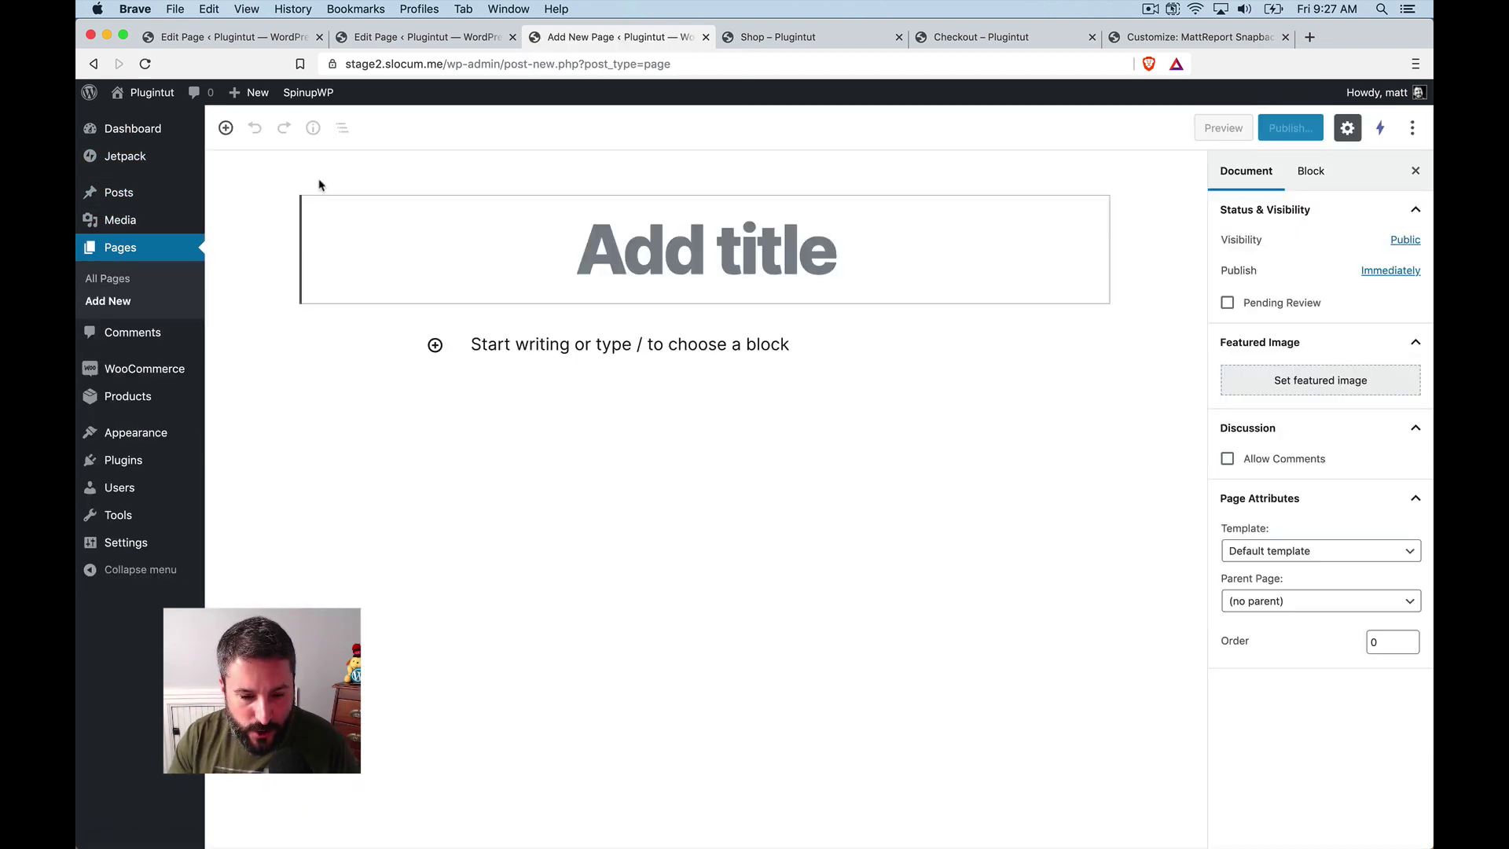
- Title the new page 'New Shop'
type("New Shop[")
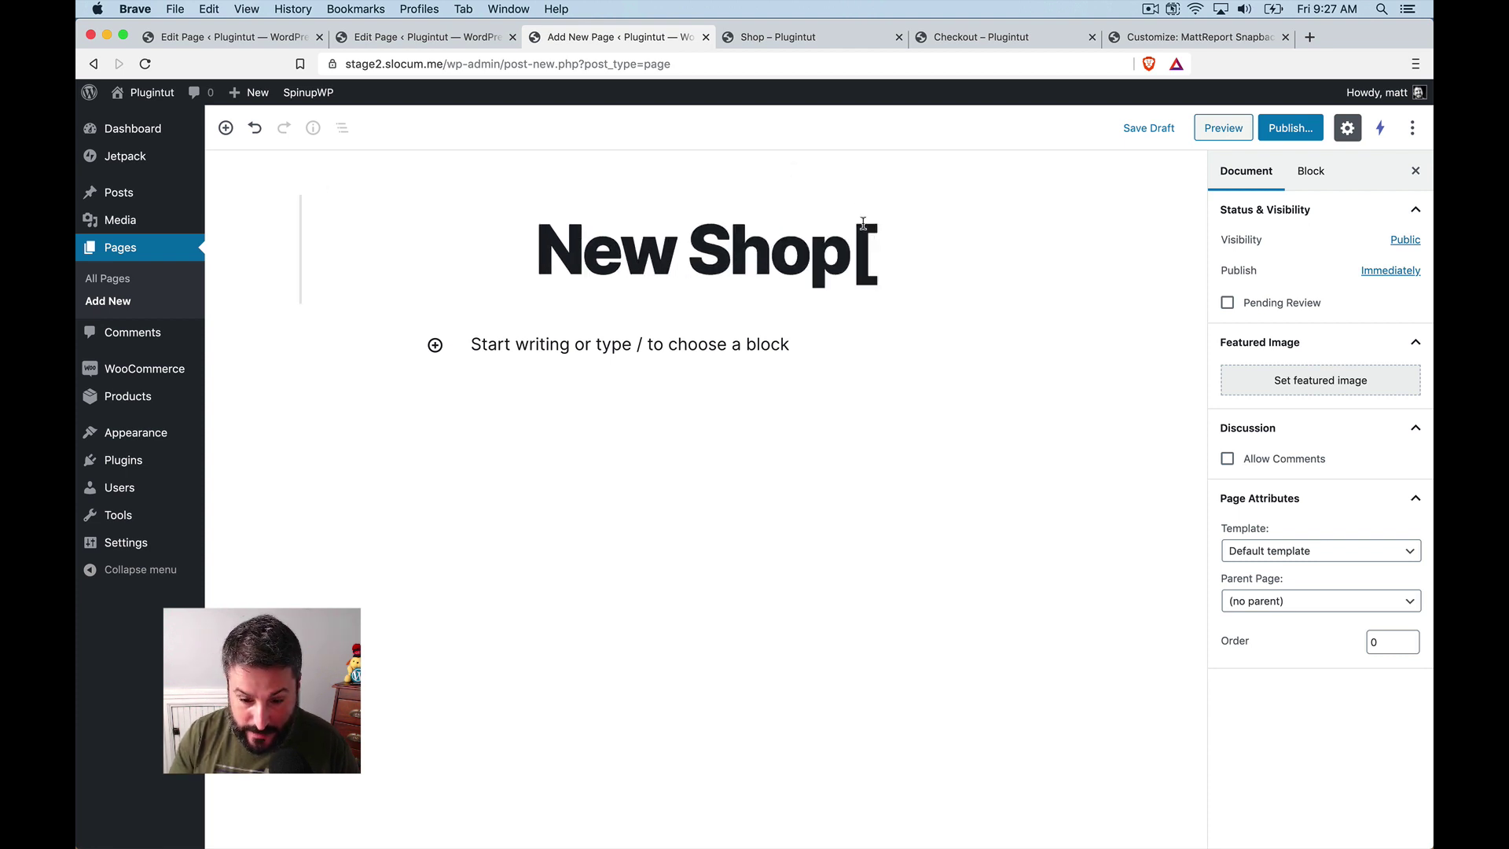
key("BackSpace")
key("Return")
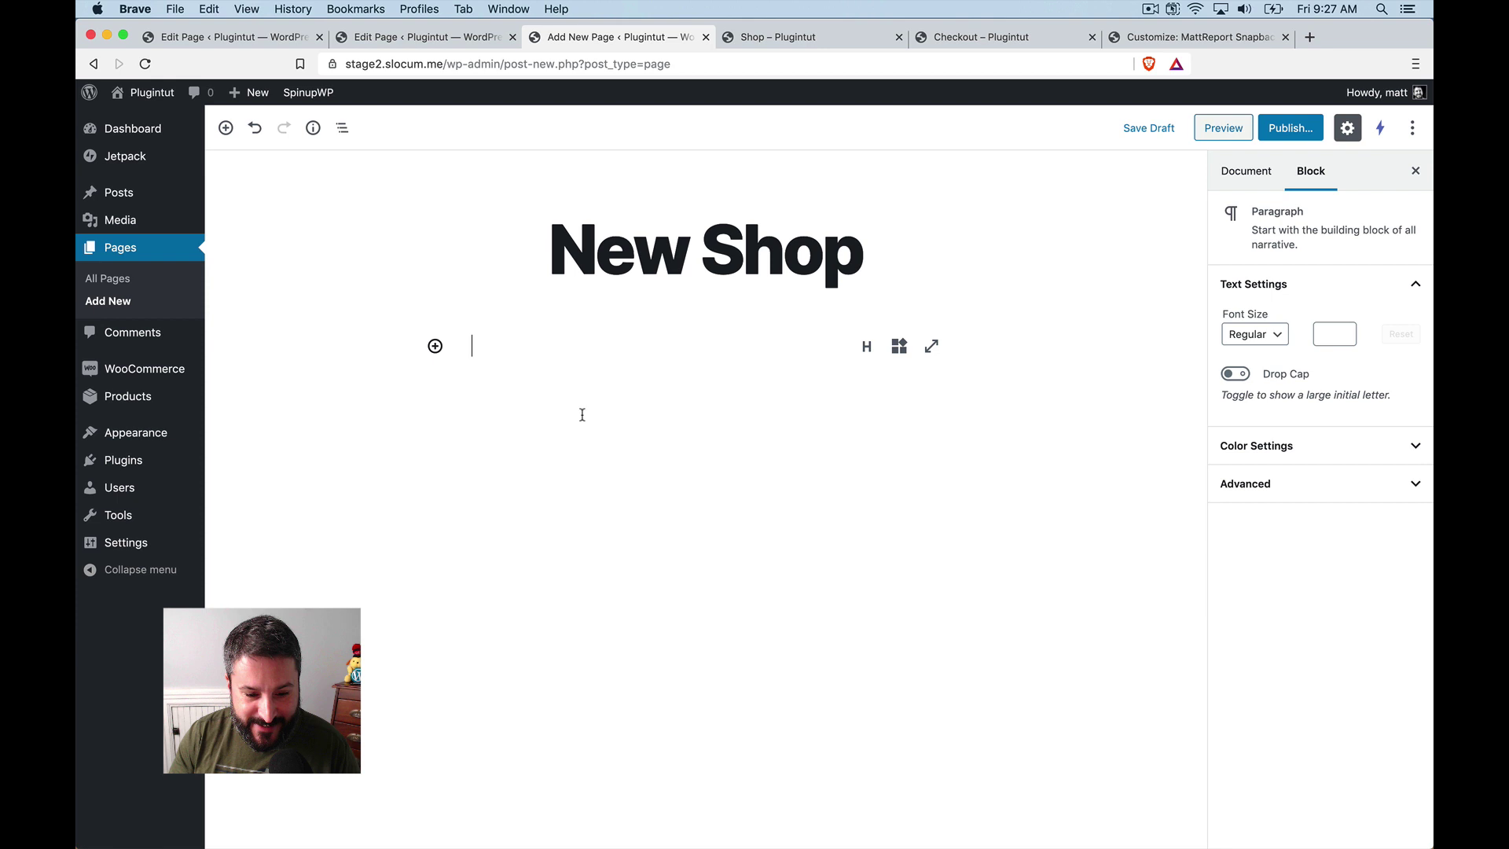
- Insert a WooCommerce Product Categories List block, which shows Watches (2)
left_click(435, 347)
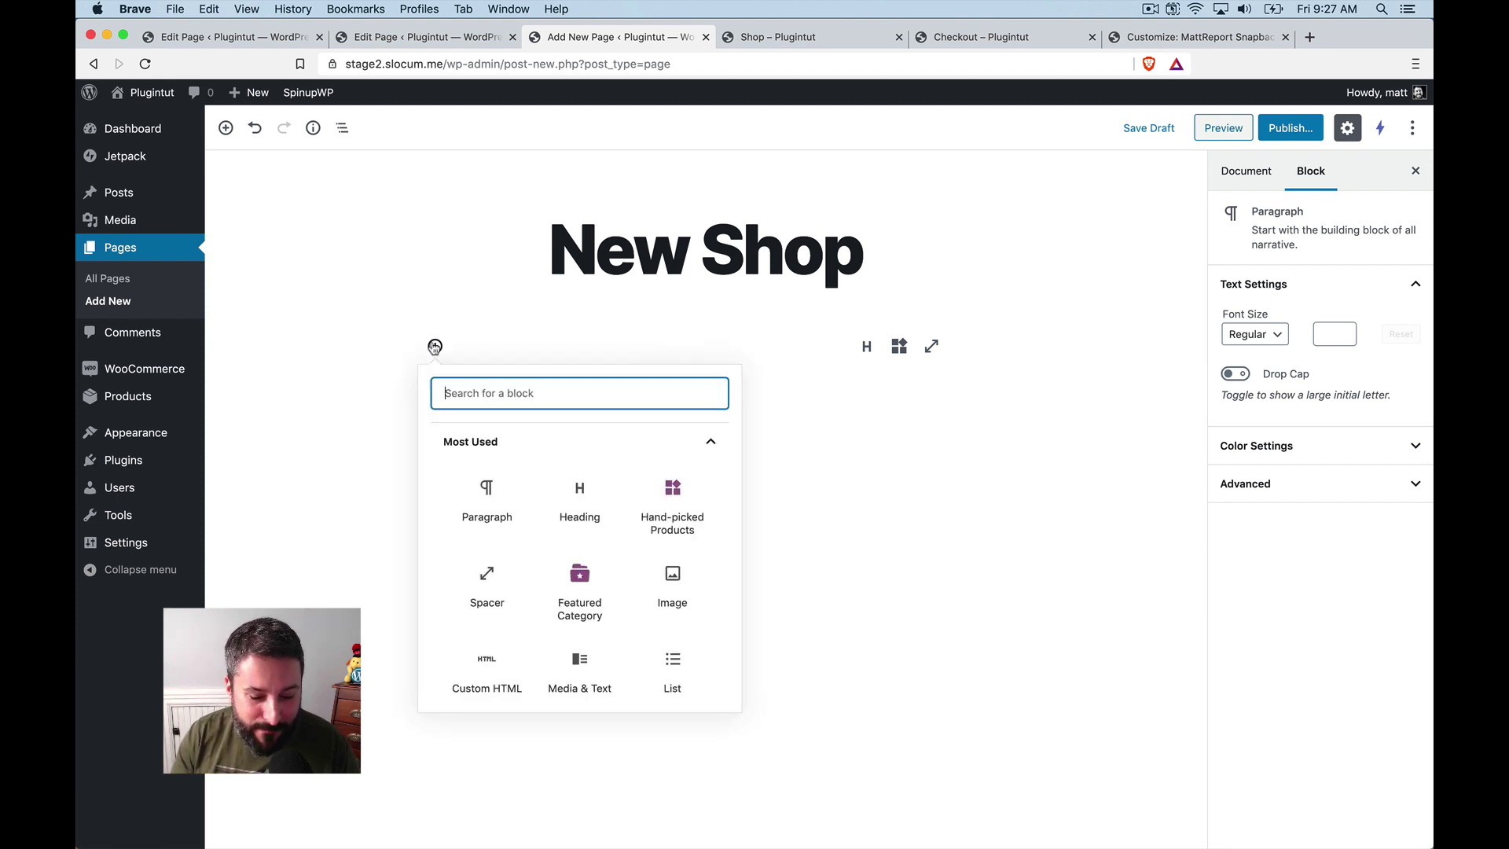
scroll(571, 545, "down", 5)
left_click(582, 650)
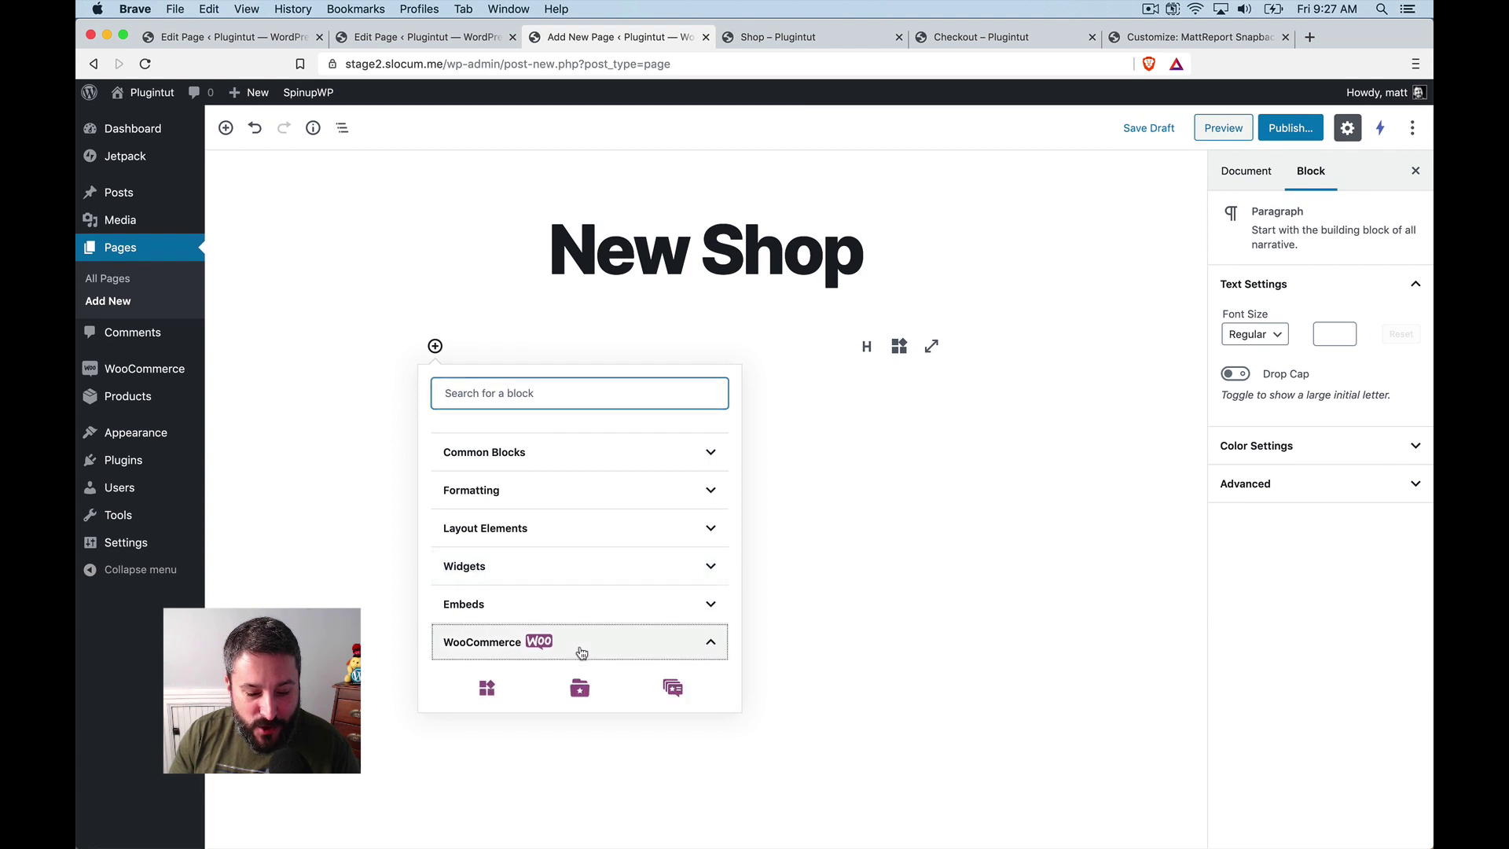
scroll(581, 651, "down", 3)
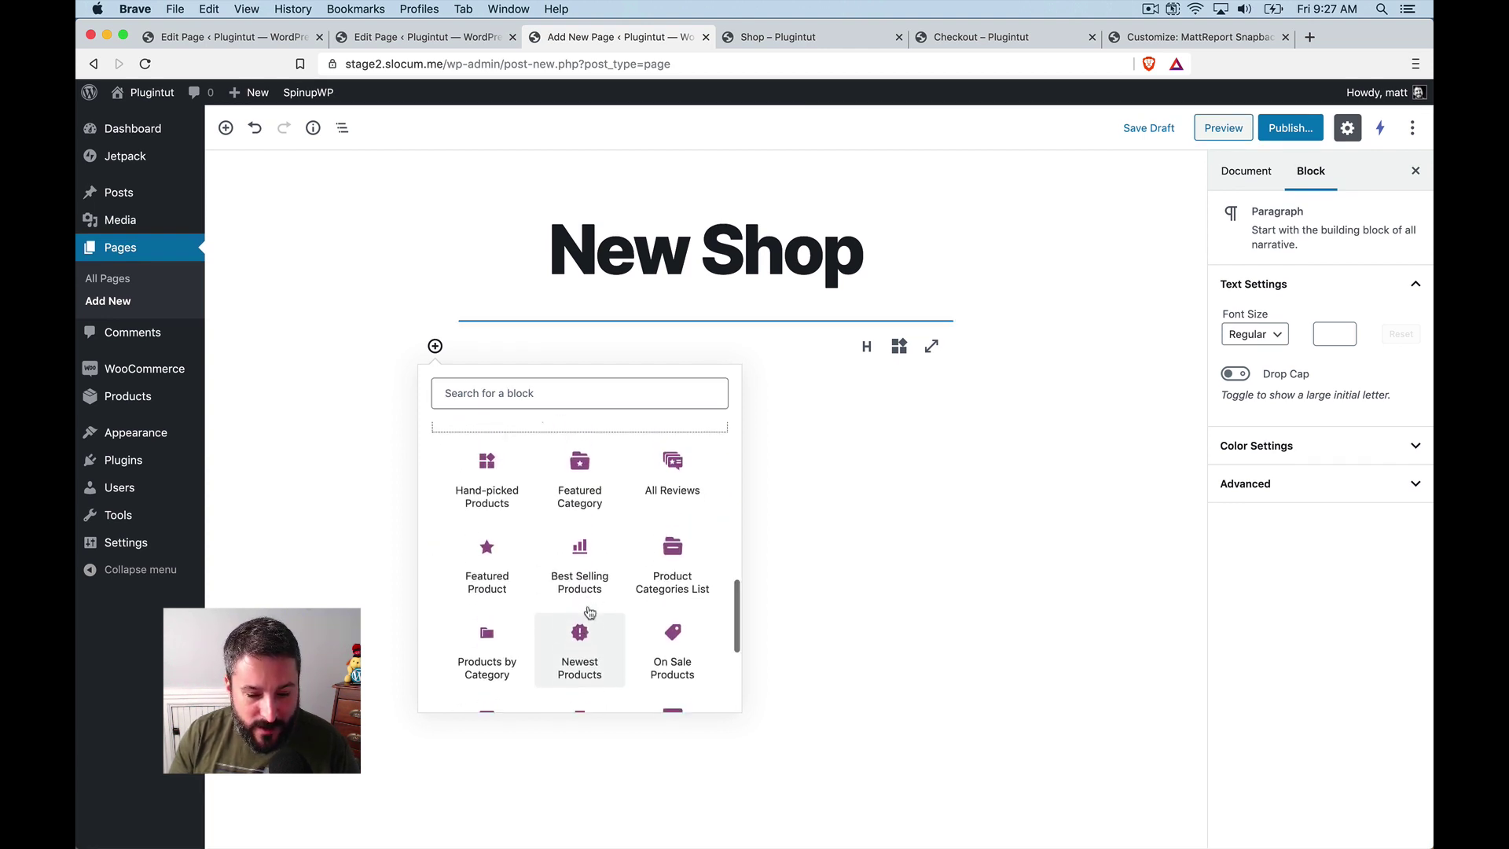
scroll(590, 612, "up", 1)
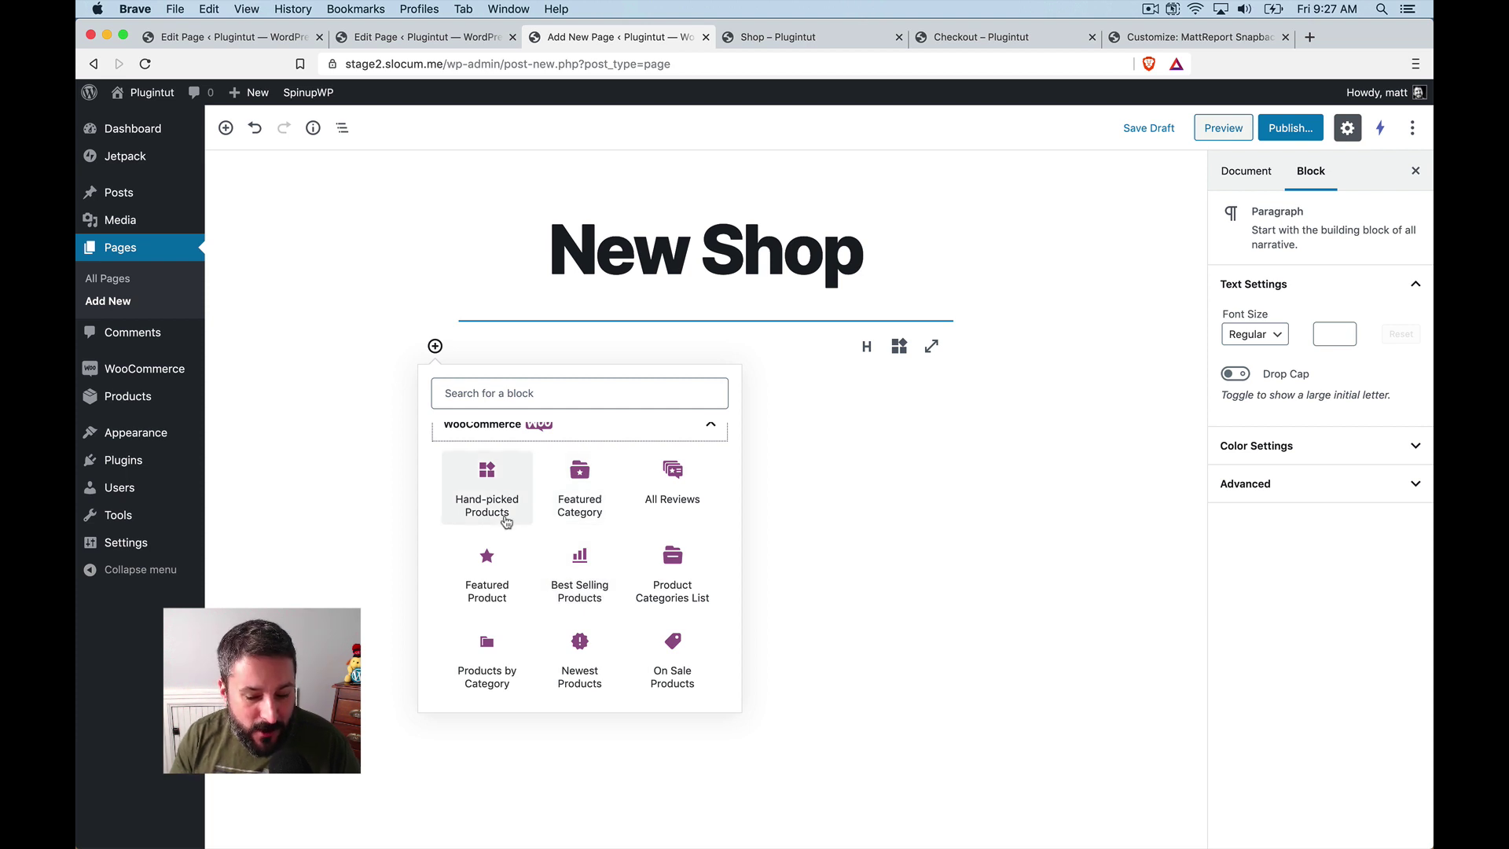
left_click(662, 588)
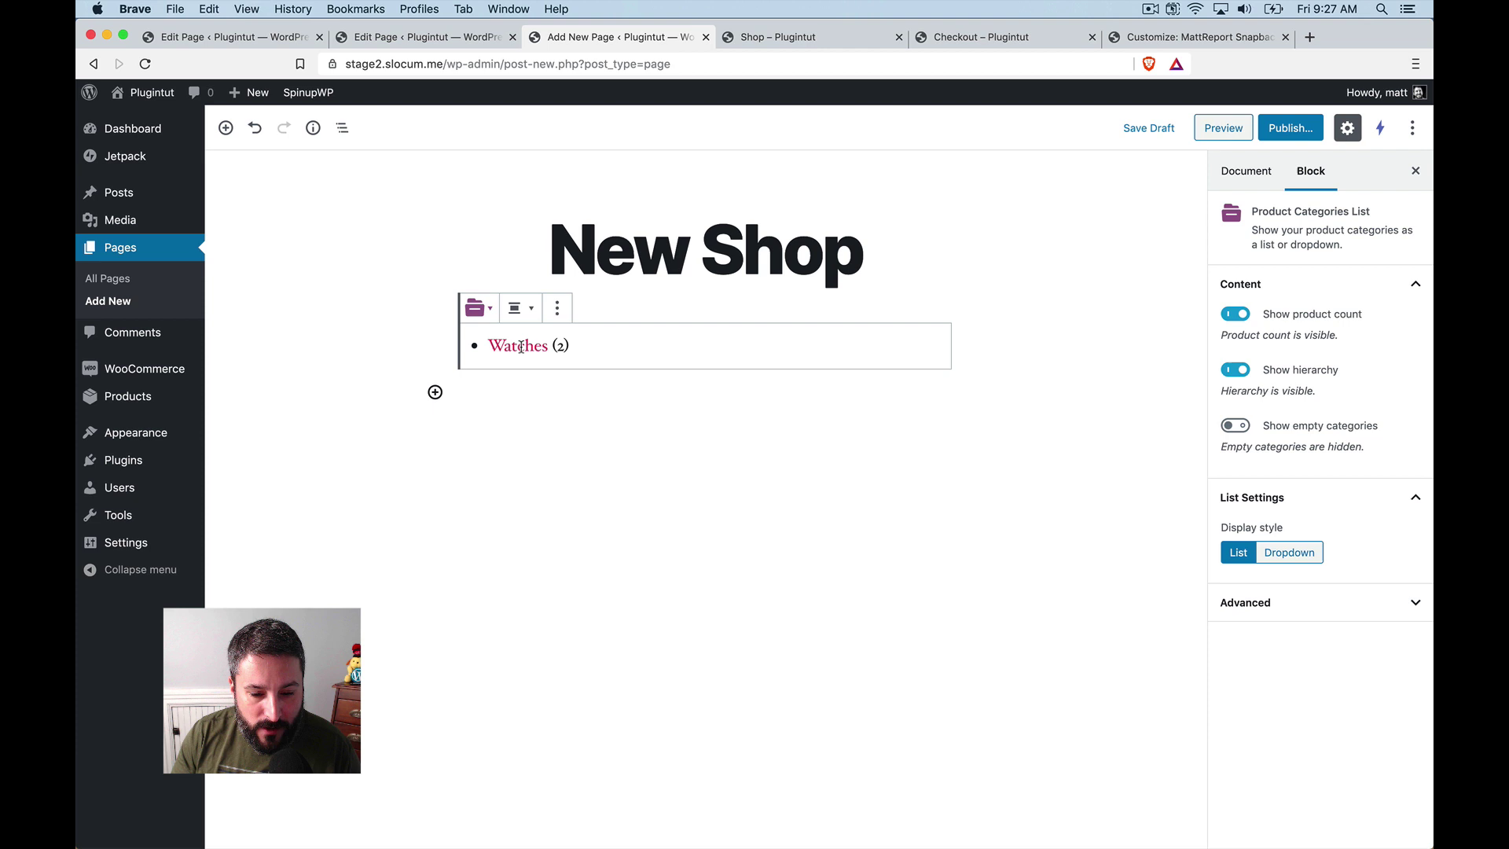
left_click(478, 307)
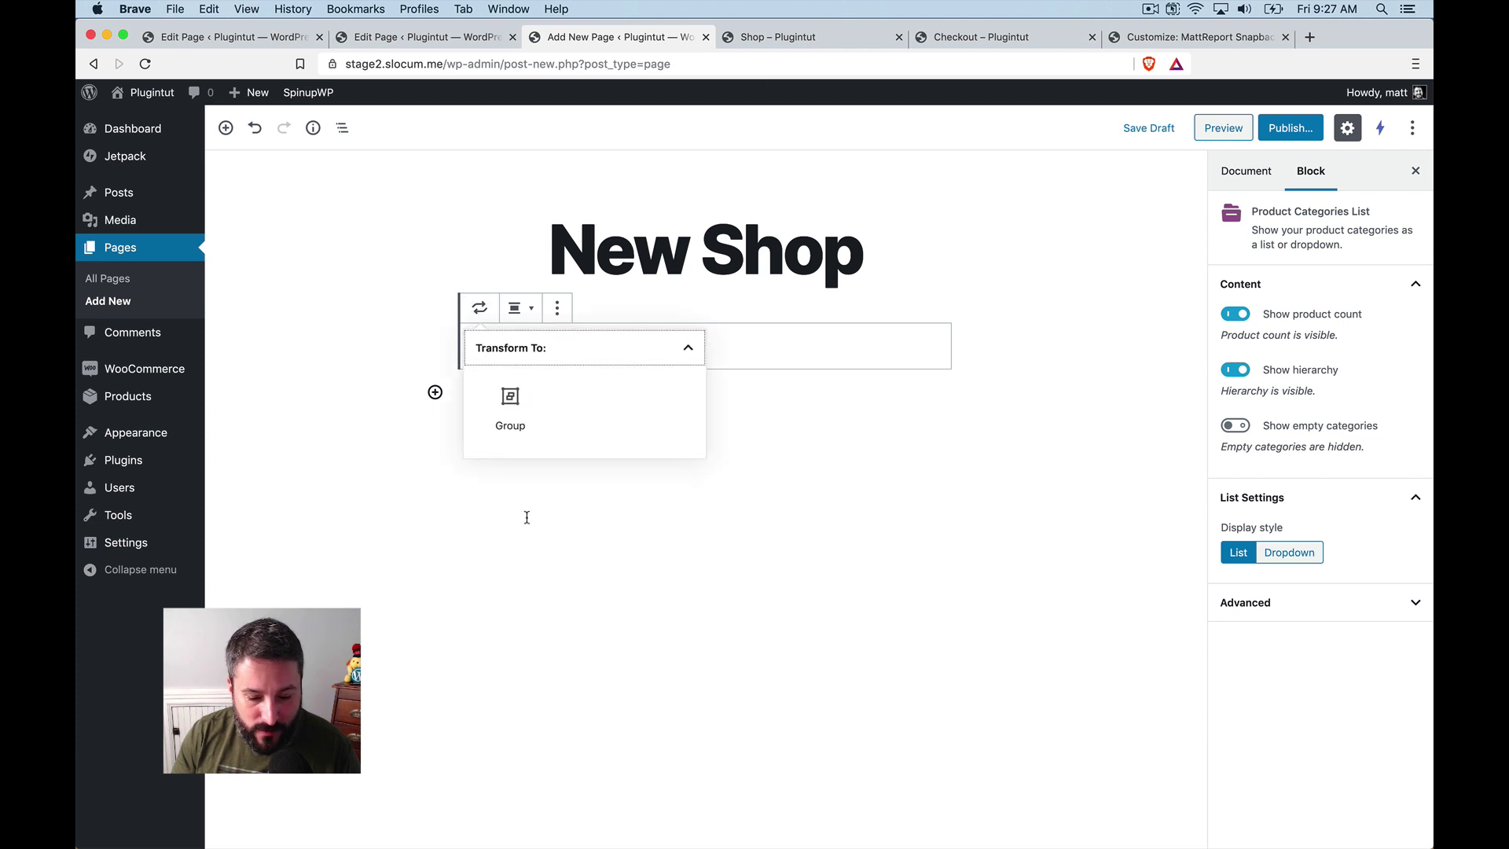
left_click(588, 324)
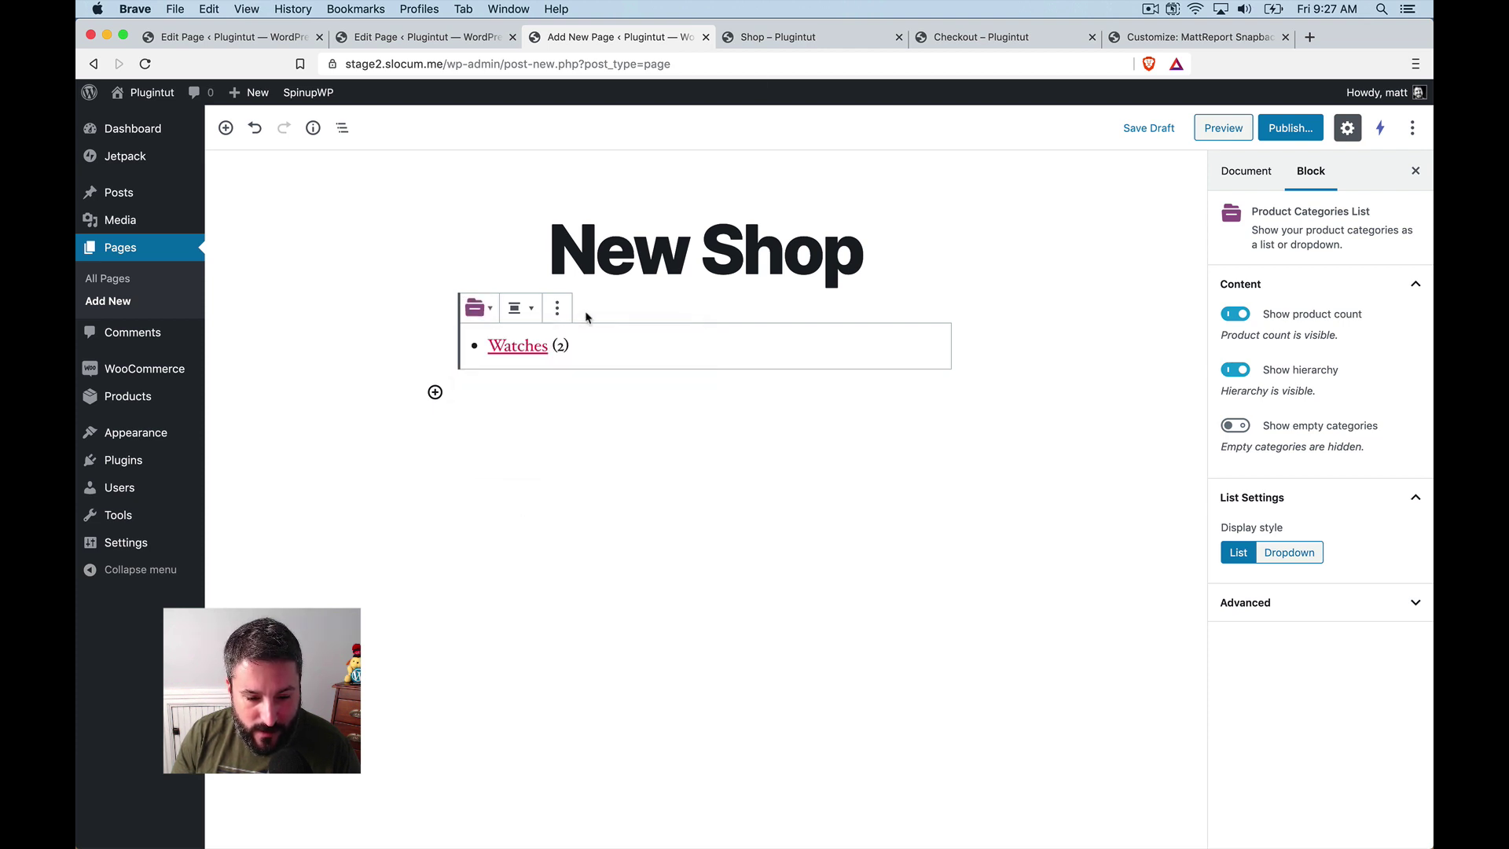
- Add a Products by Category block for Watches, displaying Product #2 and Product #1
left_click(435, 392)
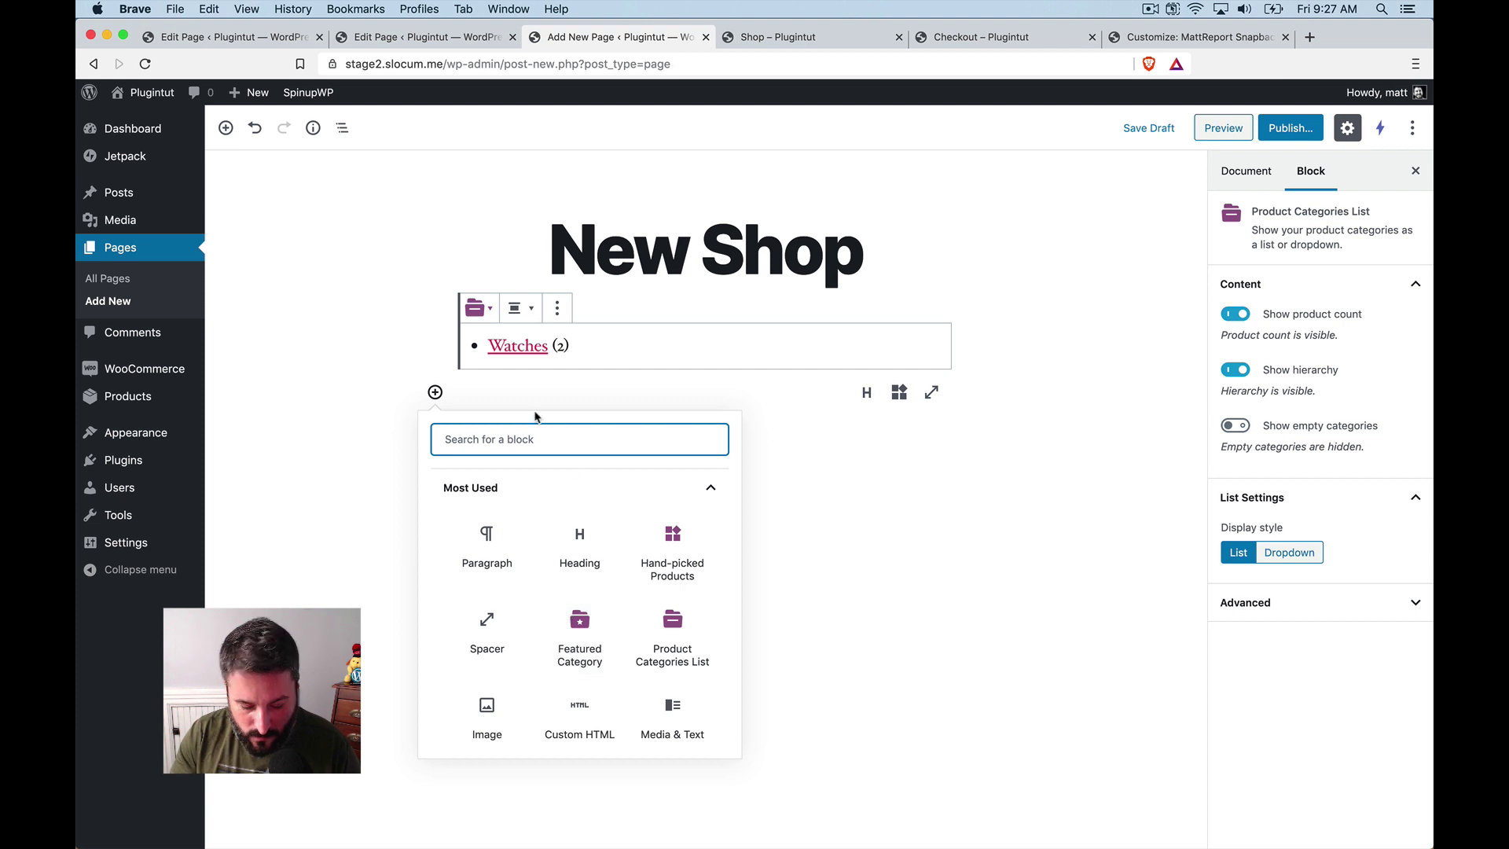
type("woo")
scroll(597, 629, "down", 5)
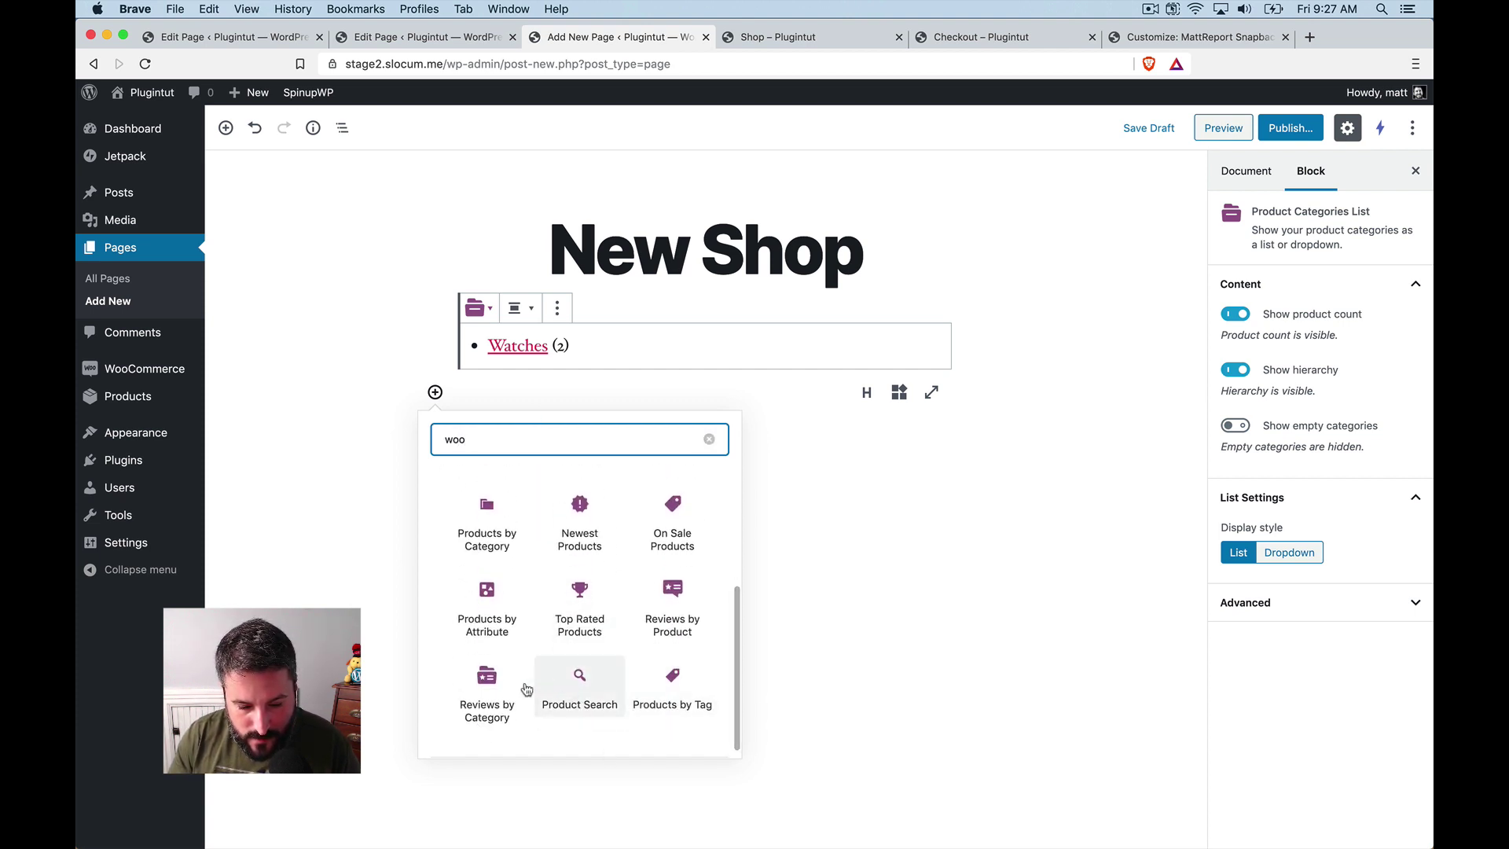
scroll(551, 660, "down", 1)
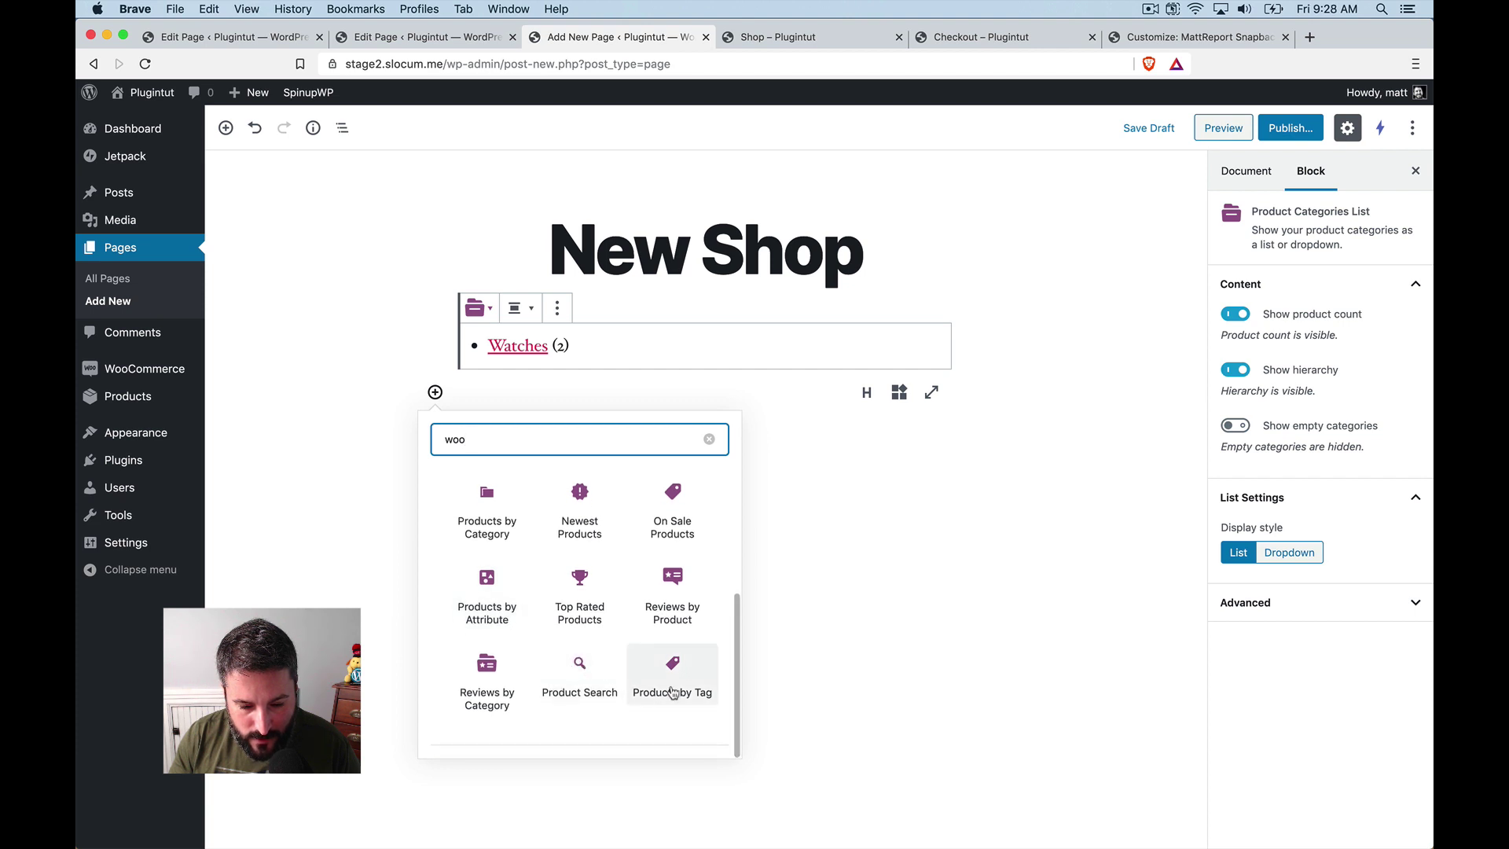
scroll(565, 671, "up", 2)
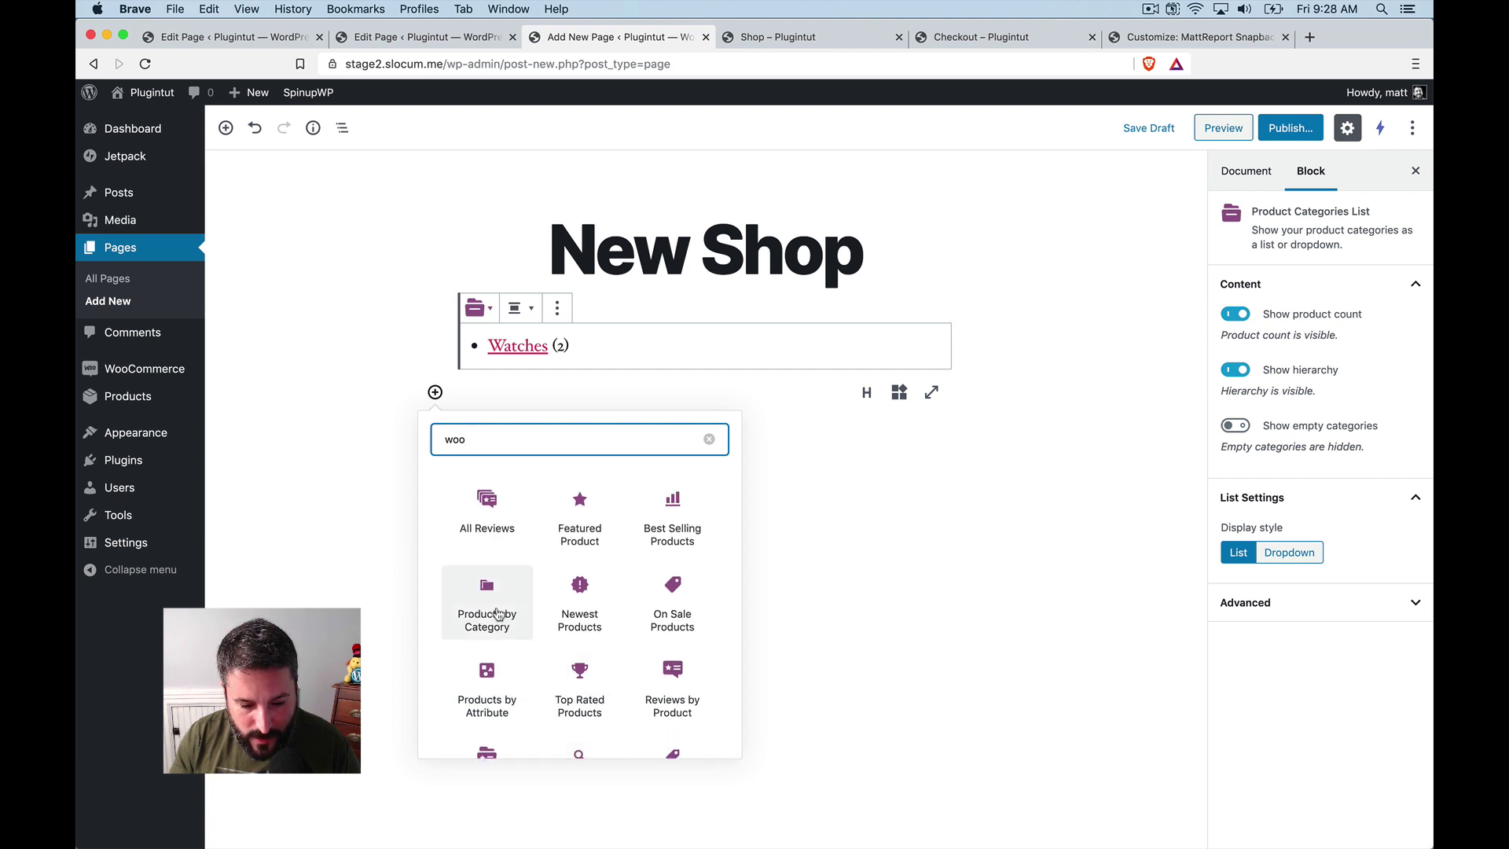
left_click(498, 613)
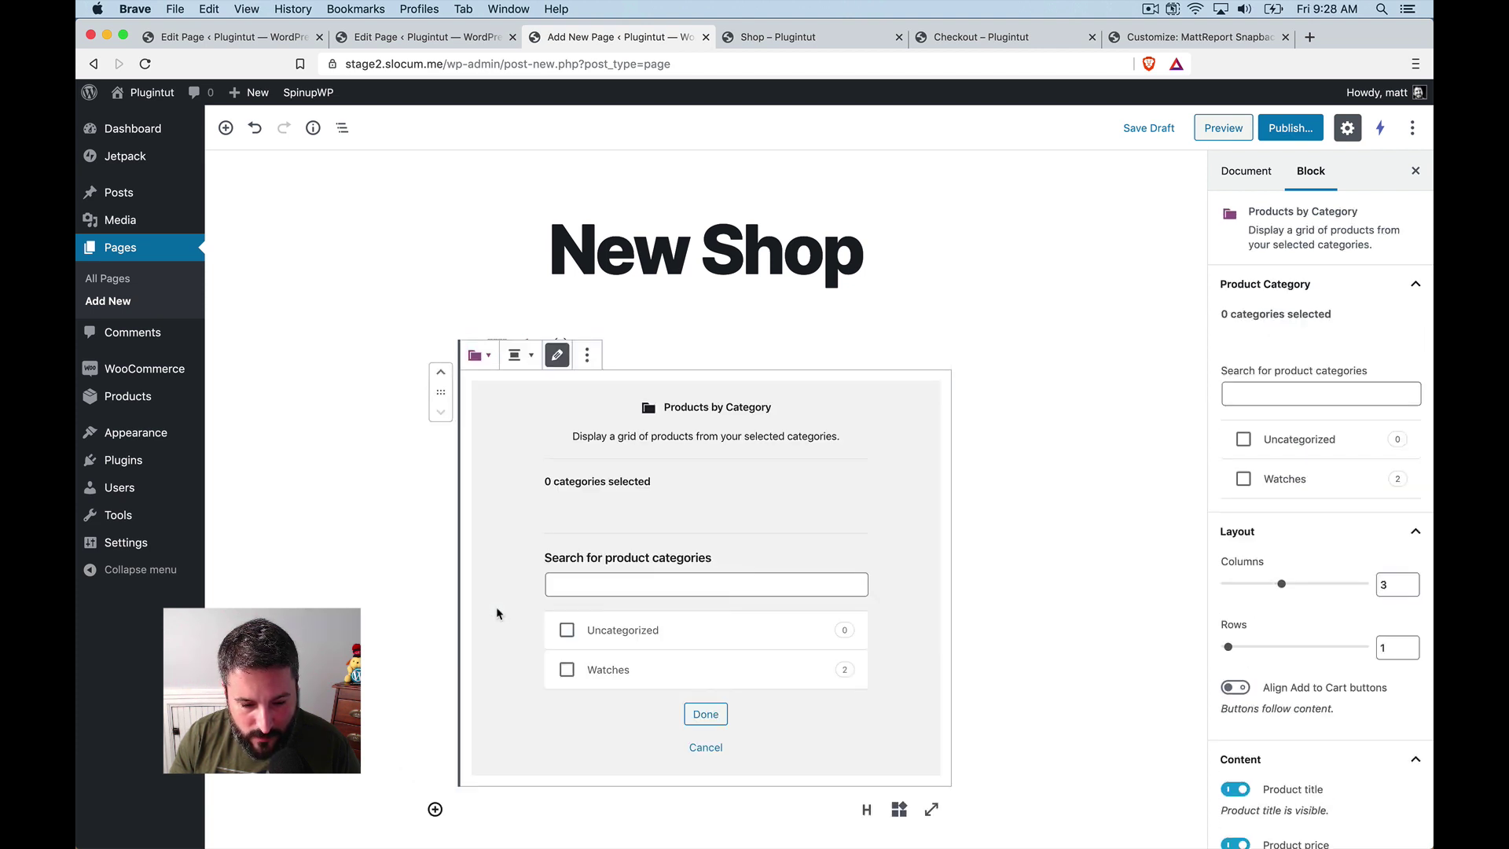
left_click(566, 669)
left_click(696, 713)
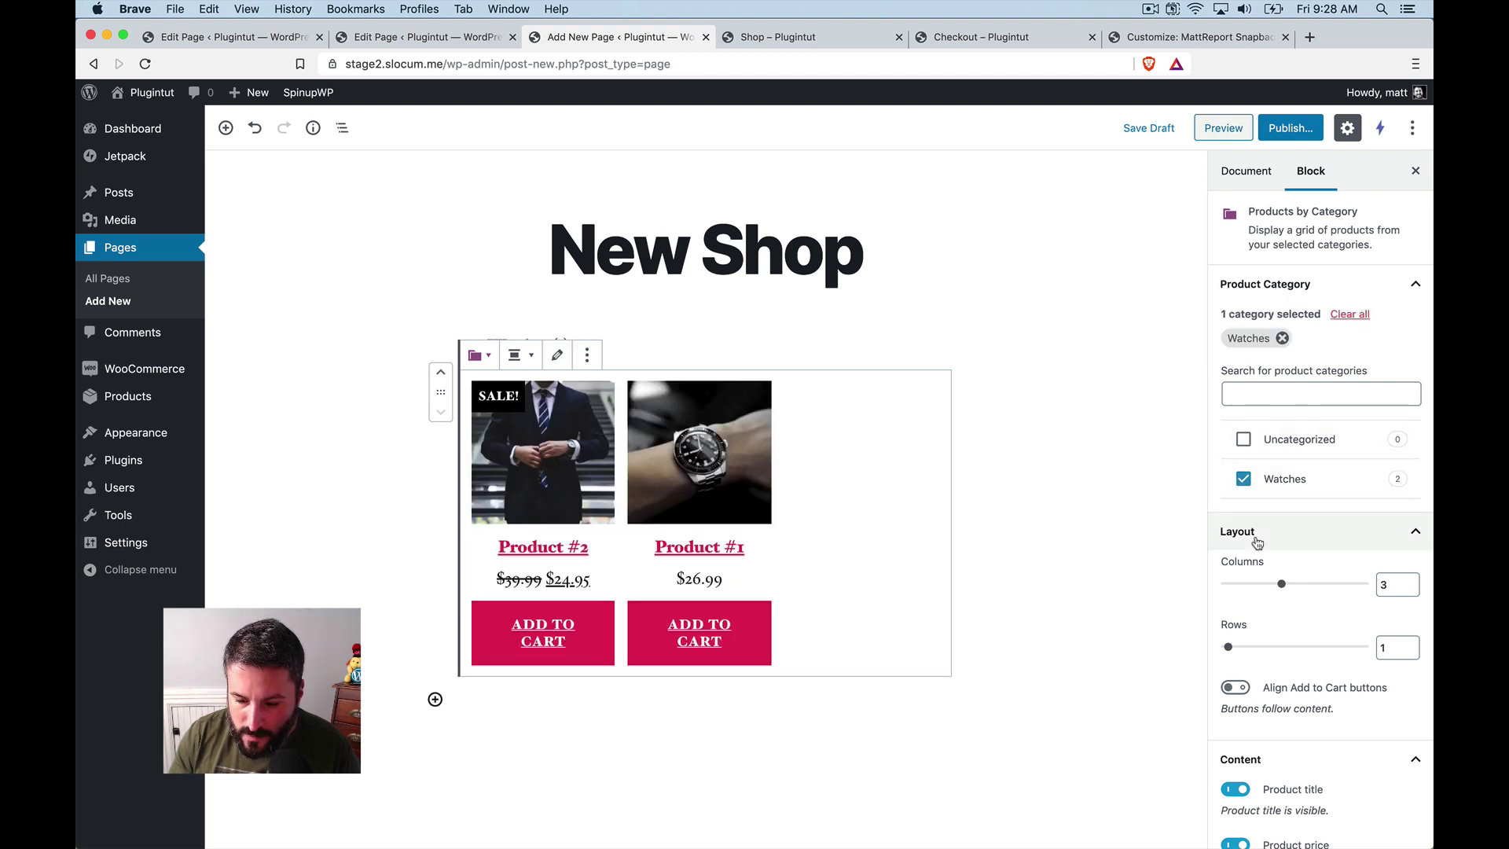
scroll(1265, 534, "down", 2)
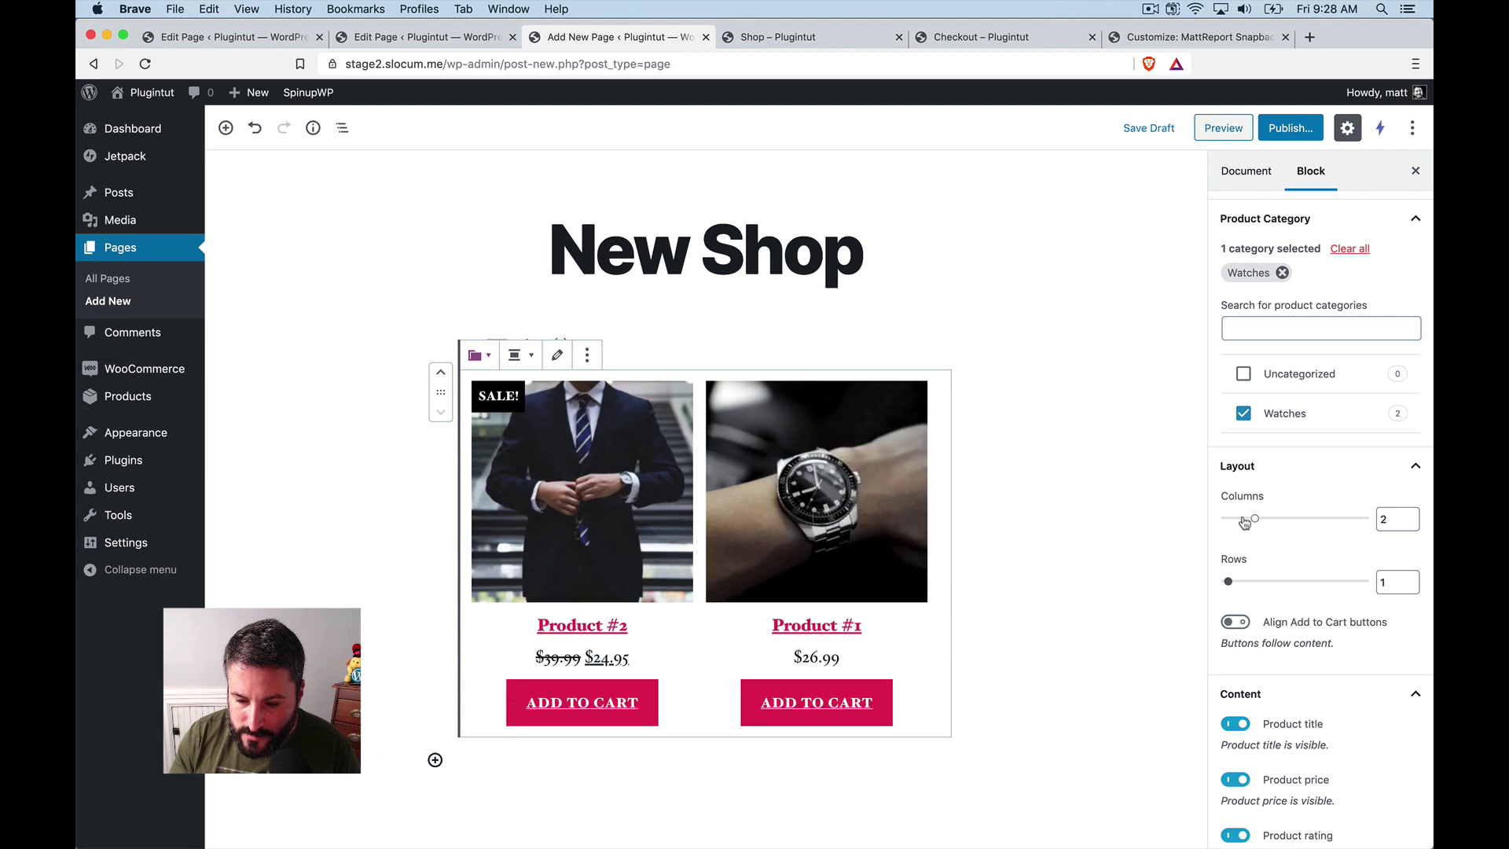
scroll(1174, 623, "down", 3)
scroll(1273, 638, "down", 2)
scroll(1273, 639, "down", 3)
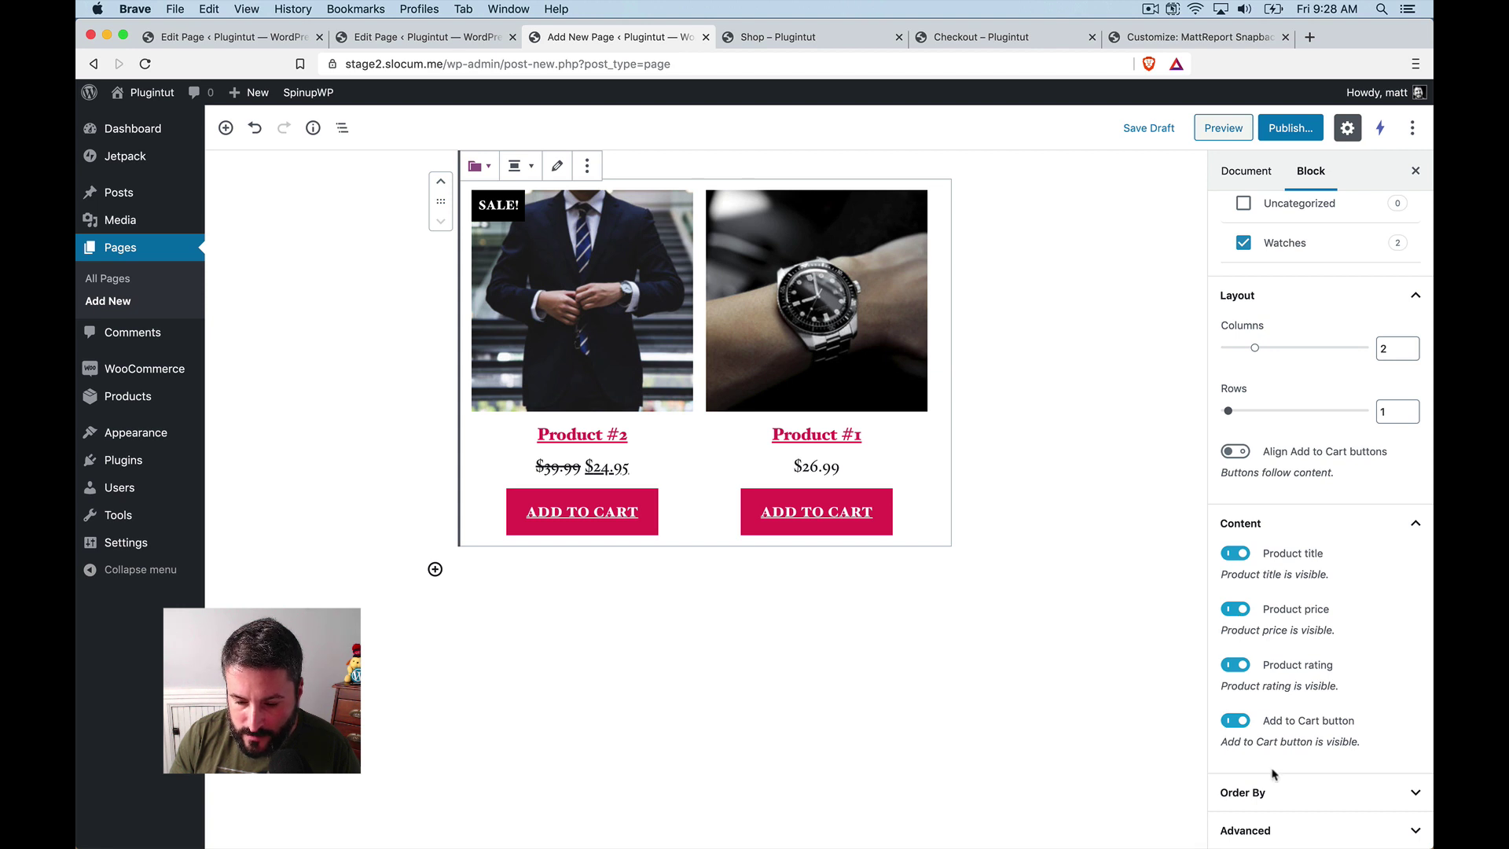
- Publish the New Shop page and view it live on the site
left_click(1292, 131)
left_click(1335, 128)
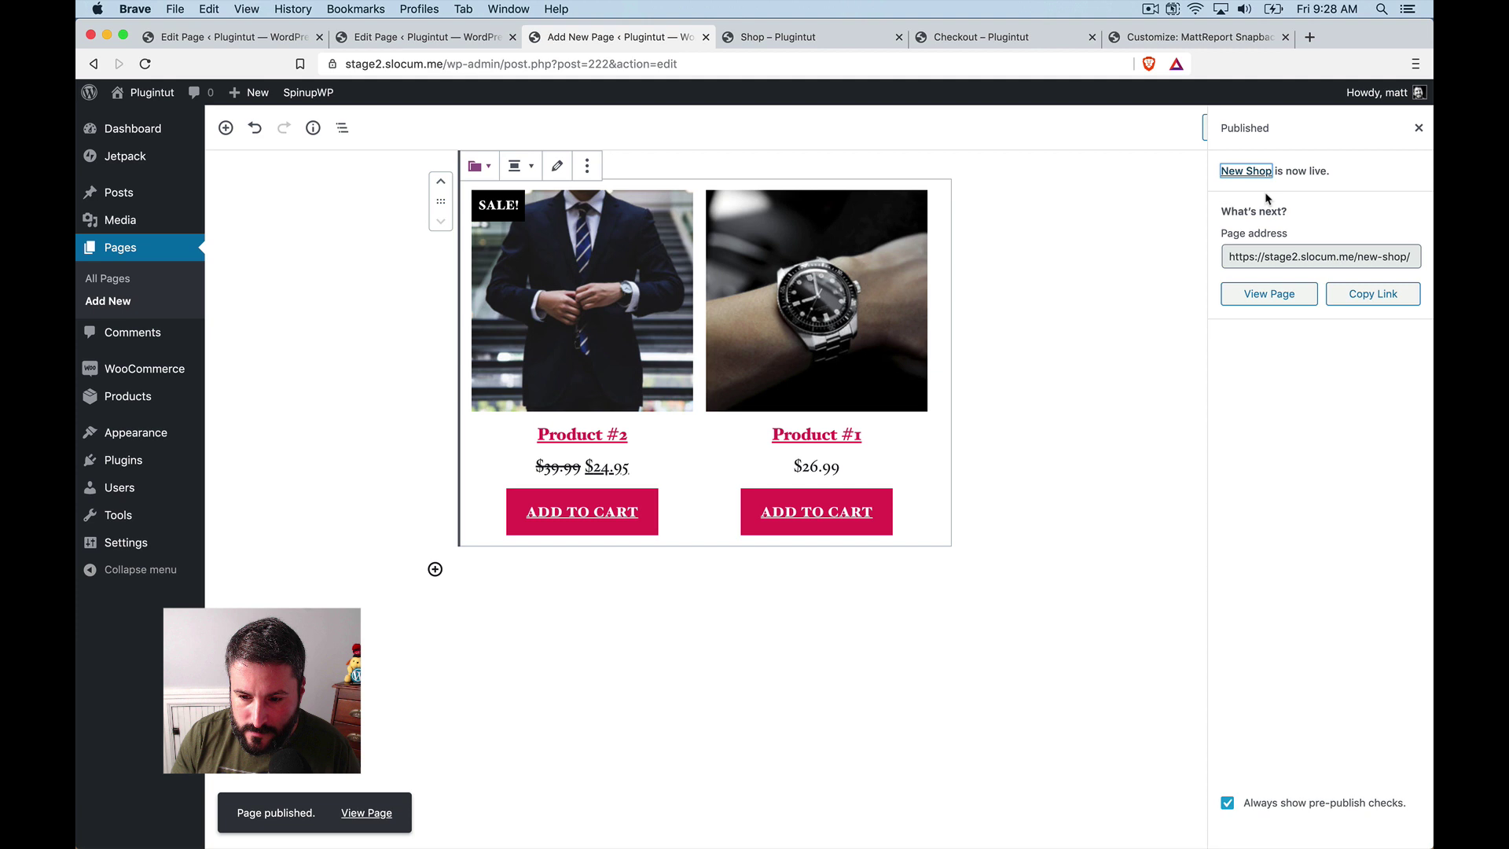
left_click(1277, 294)
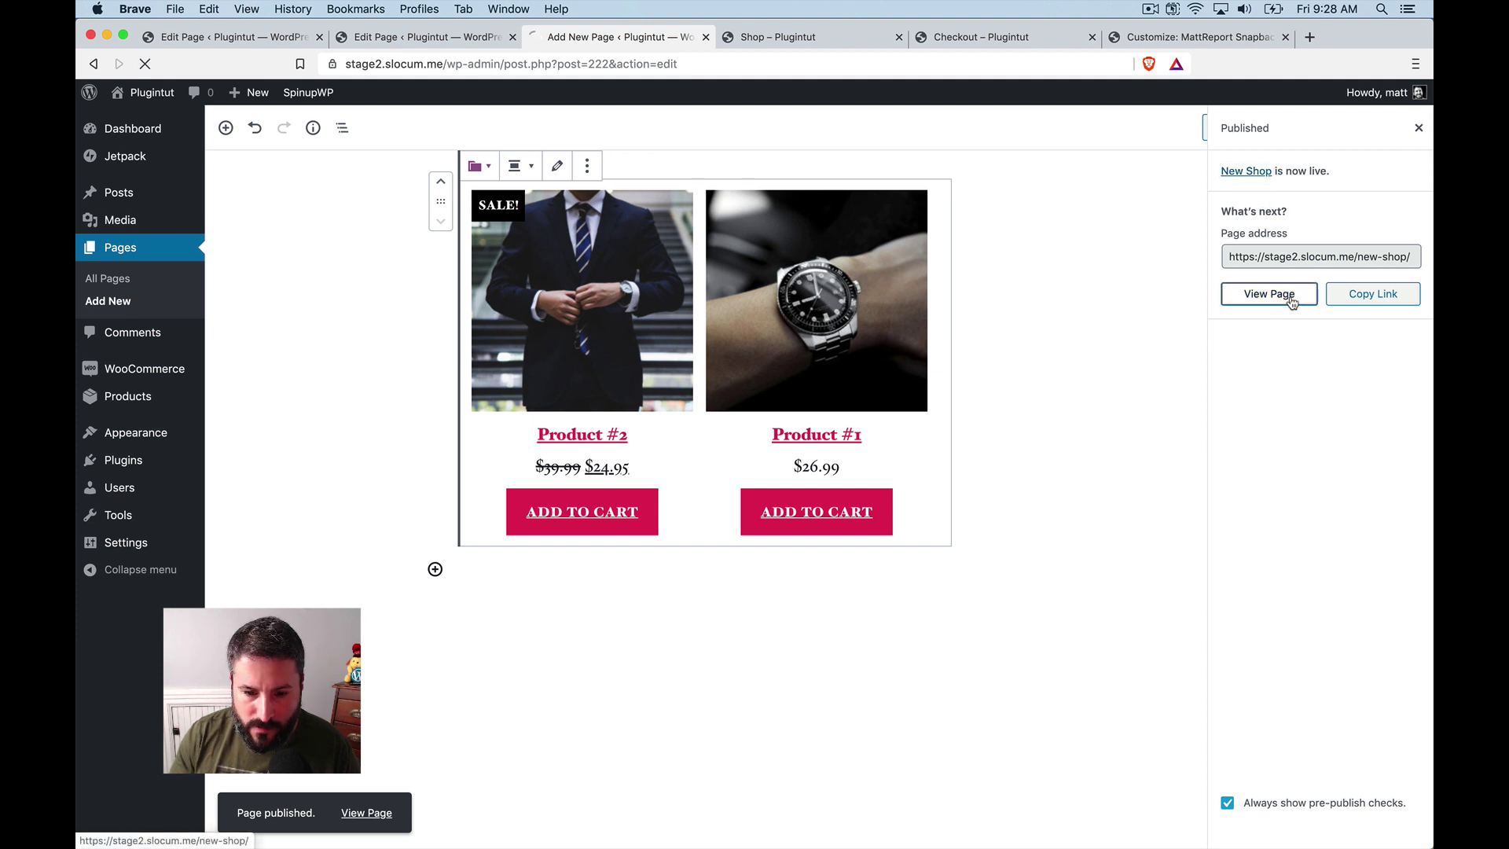
scroll(865, 471, "down", 5)
scroll(860, 615, "up", 3)
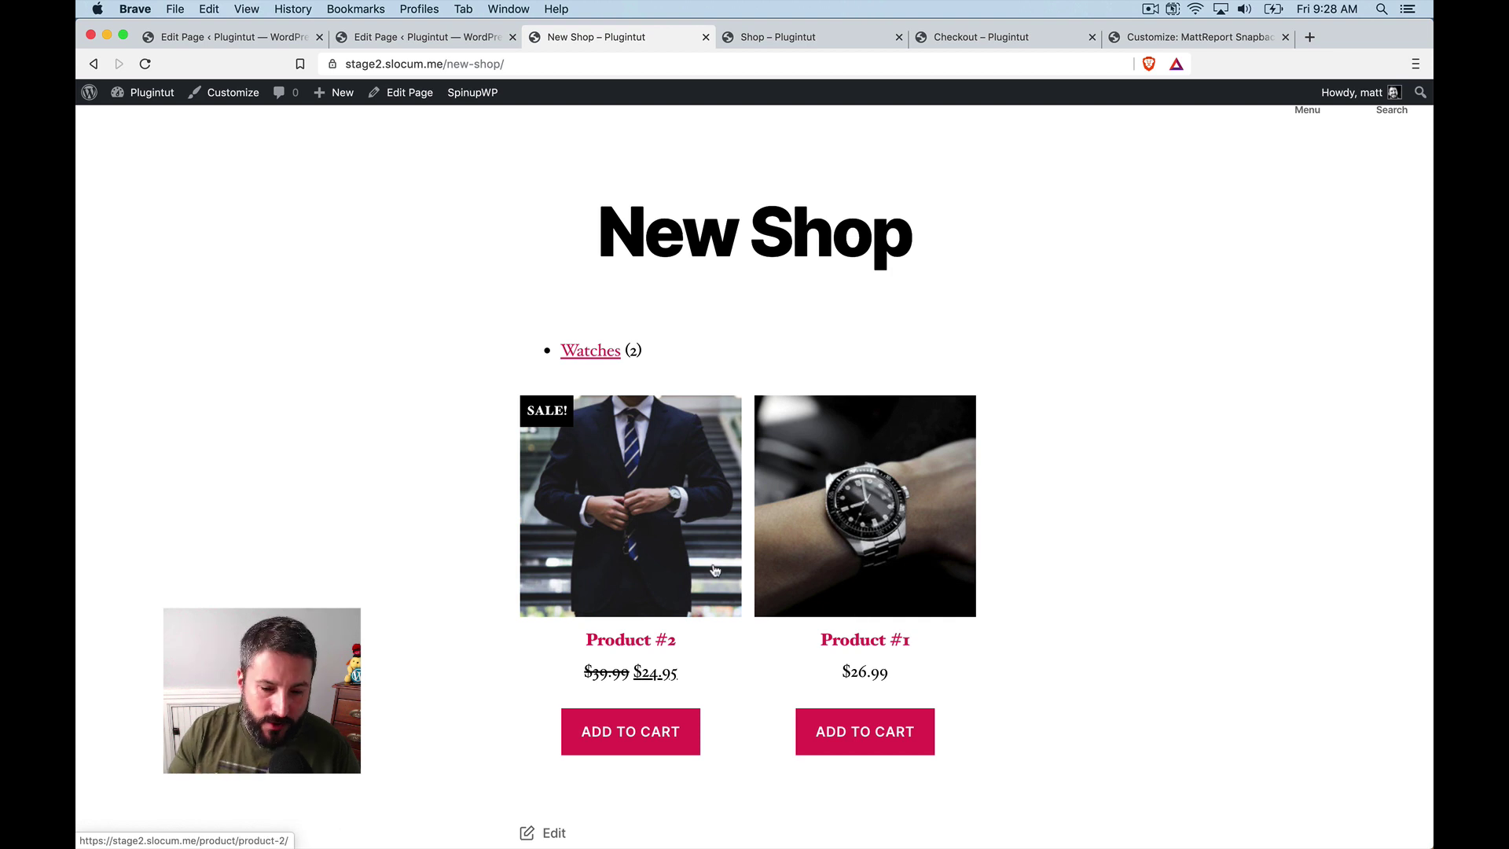
- Switch the New Shop page to the Full Width Template and update it
left_click(405, 93)
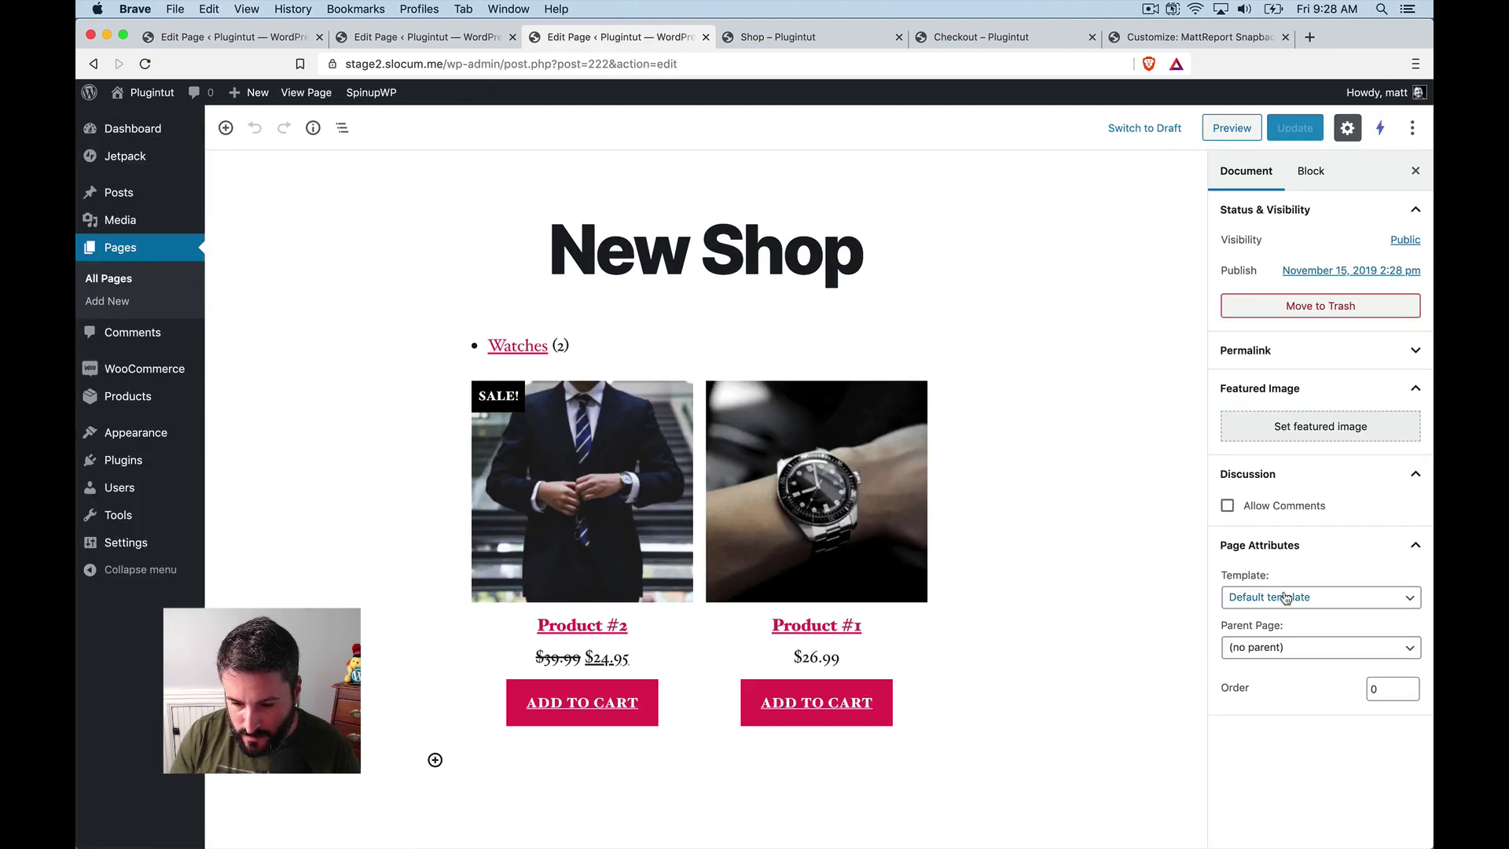
left_click(1284, 598)
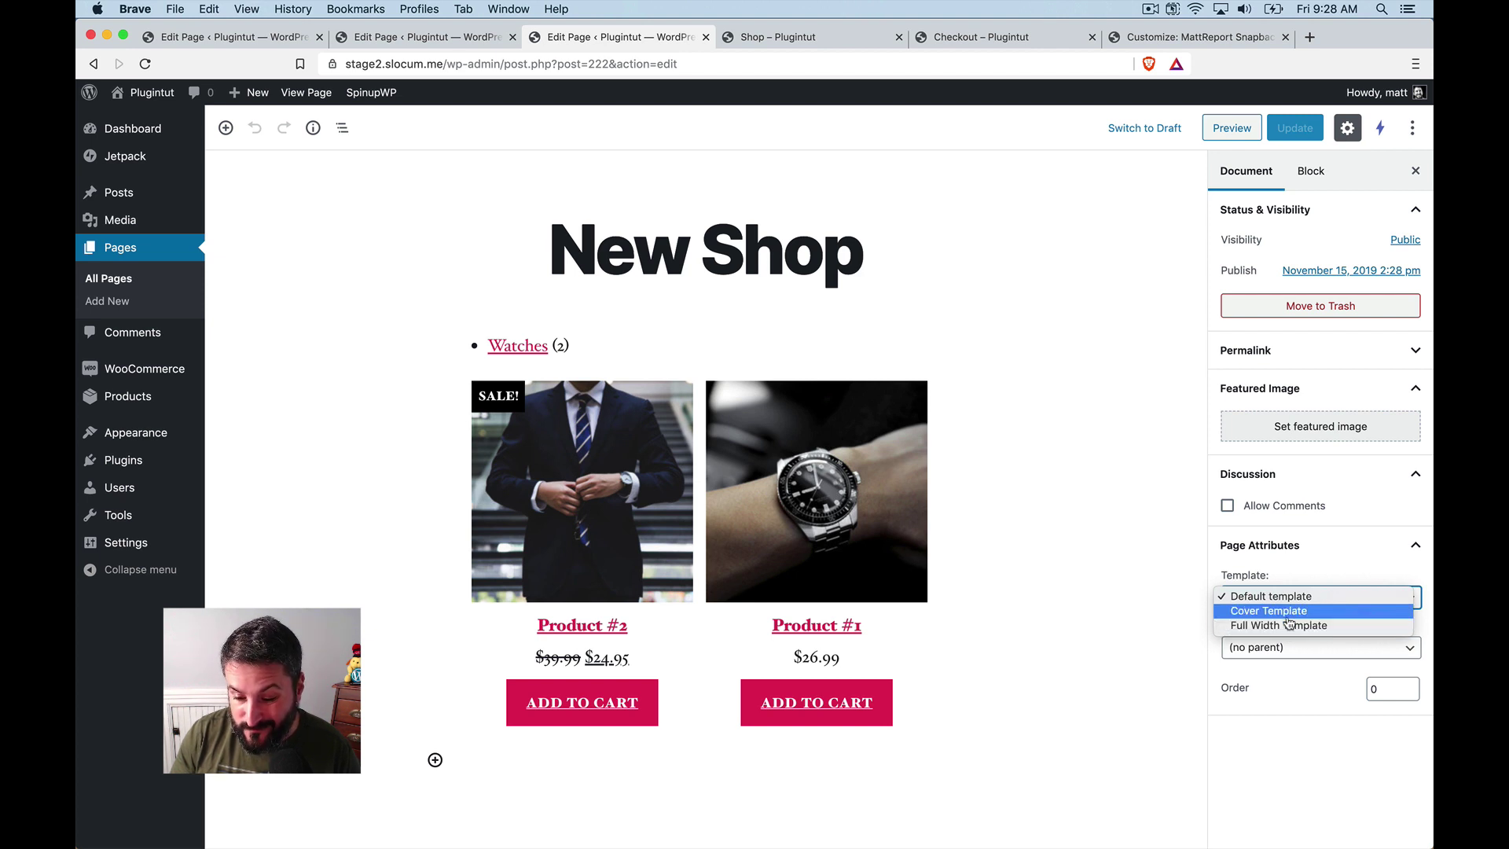
left_click(1289, 625)
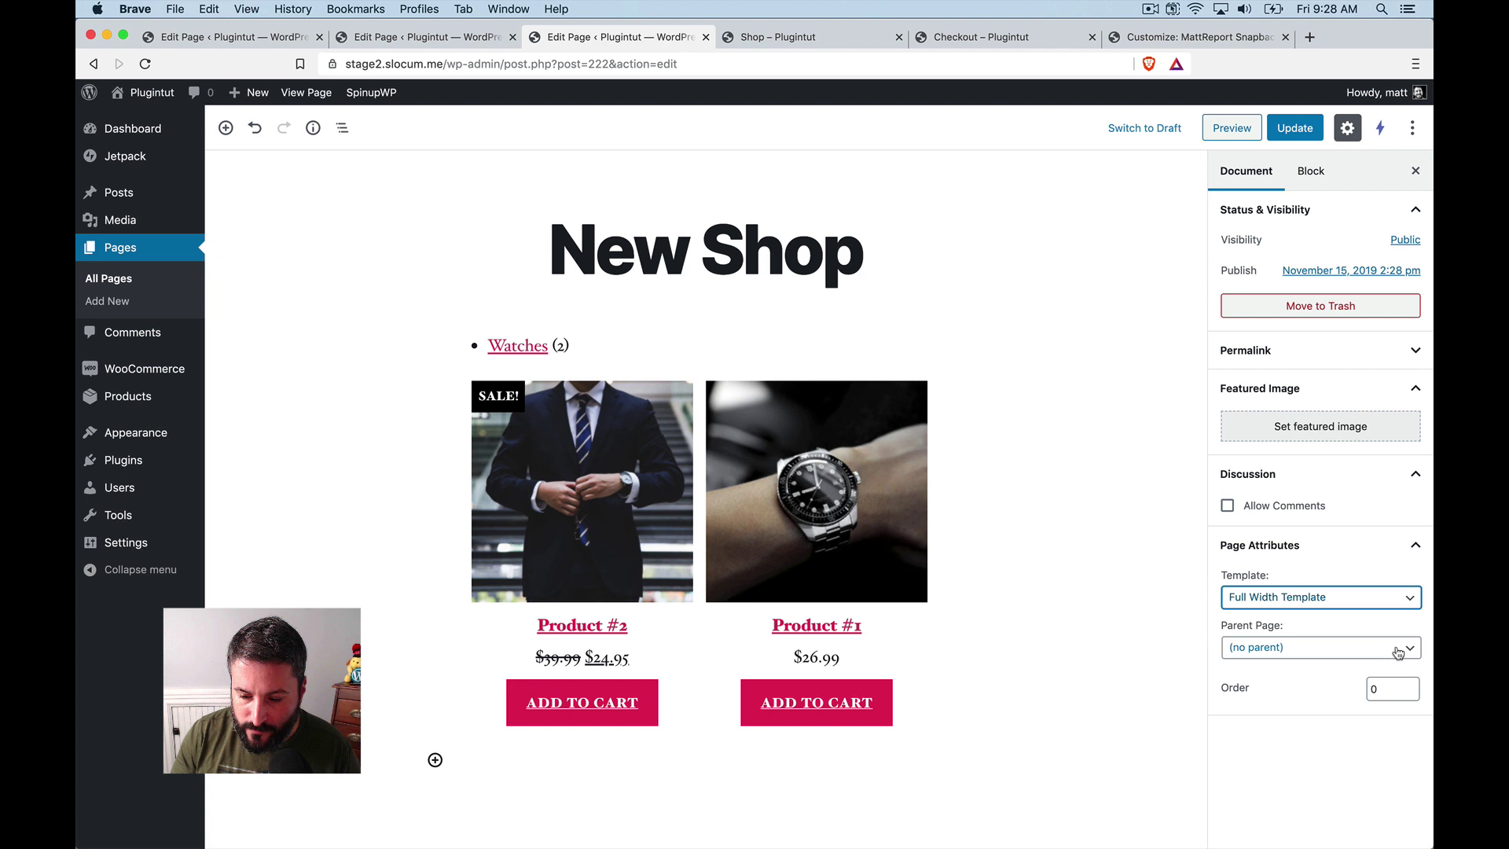
left_click(1296, 135)
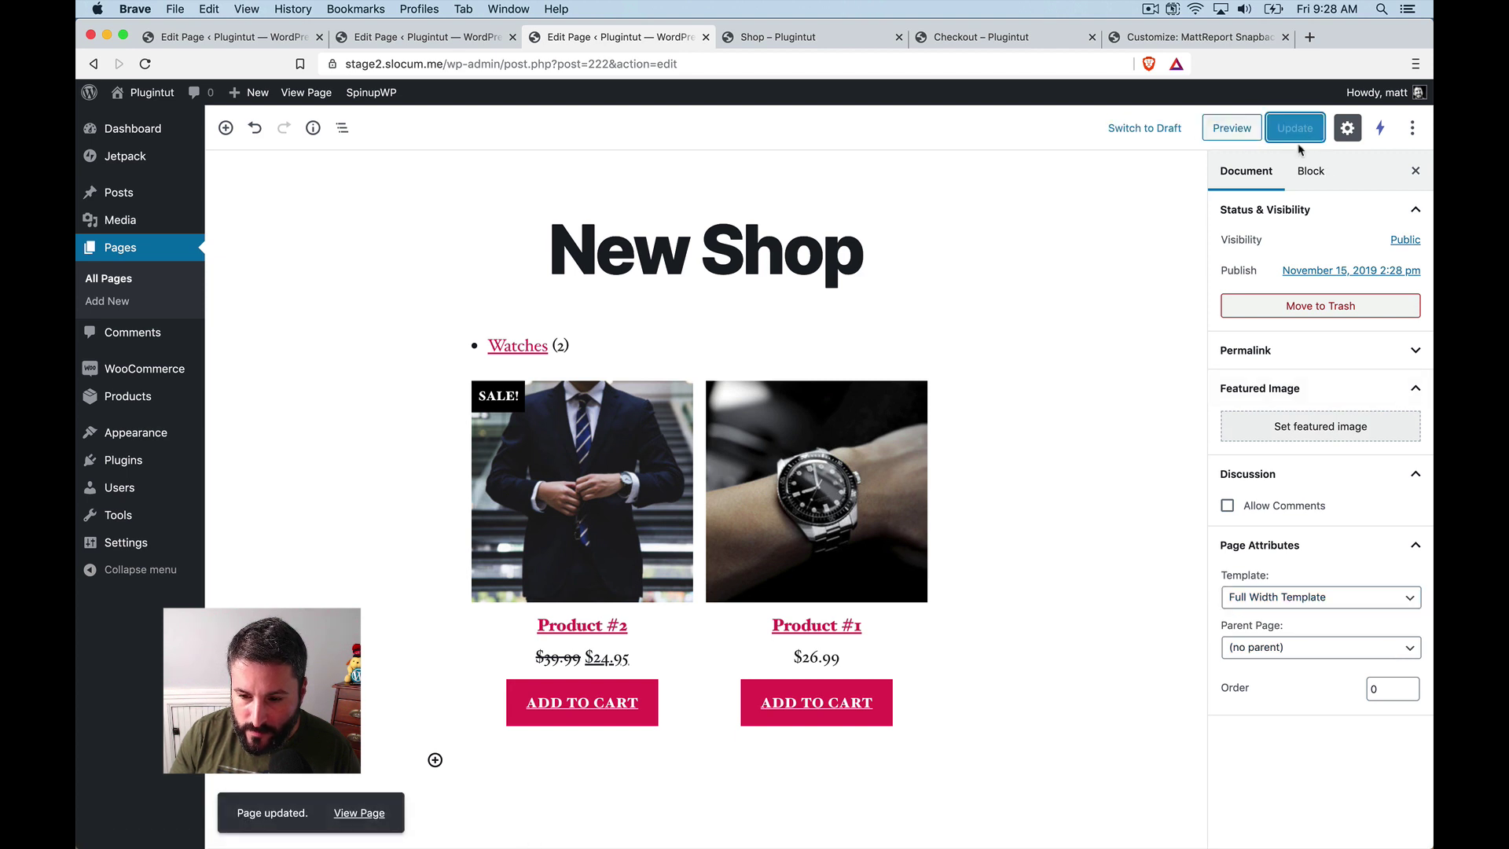
- Preview the full-width New Shop page and open Product #1 from its watch image
left_click(1233, 129)
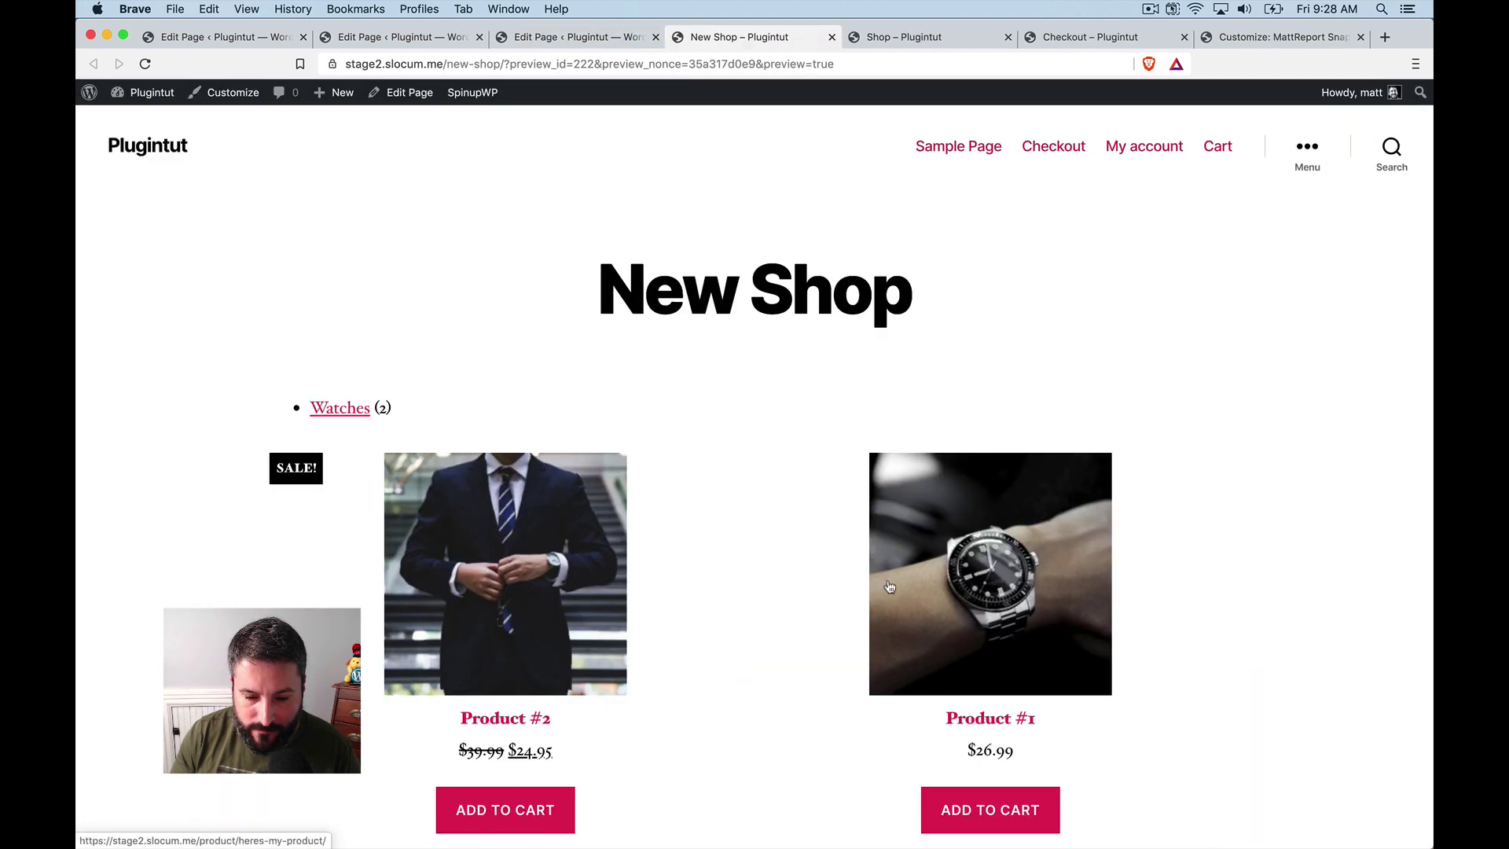
scroll(888, 586, "down", 4)
scroll(841, 487, "up", 3)
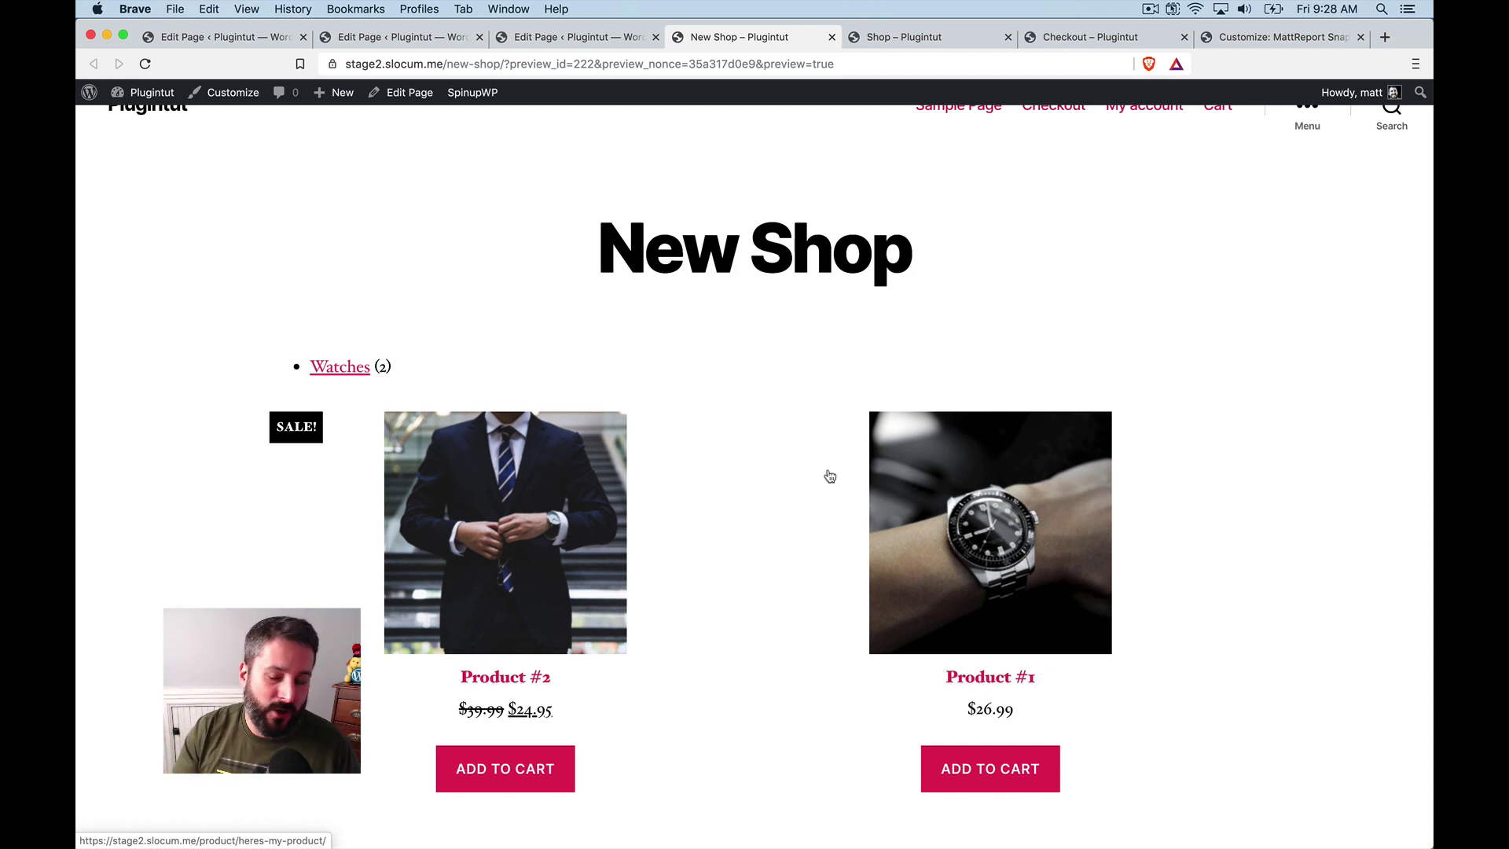
scroll(830, 484, "down", 2)
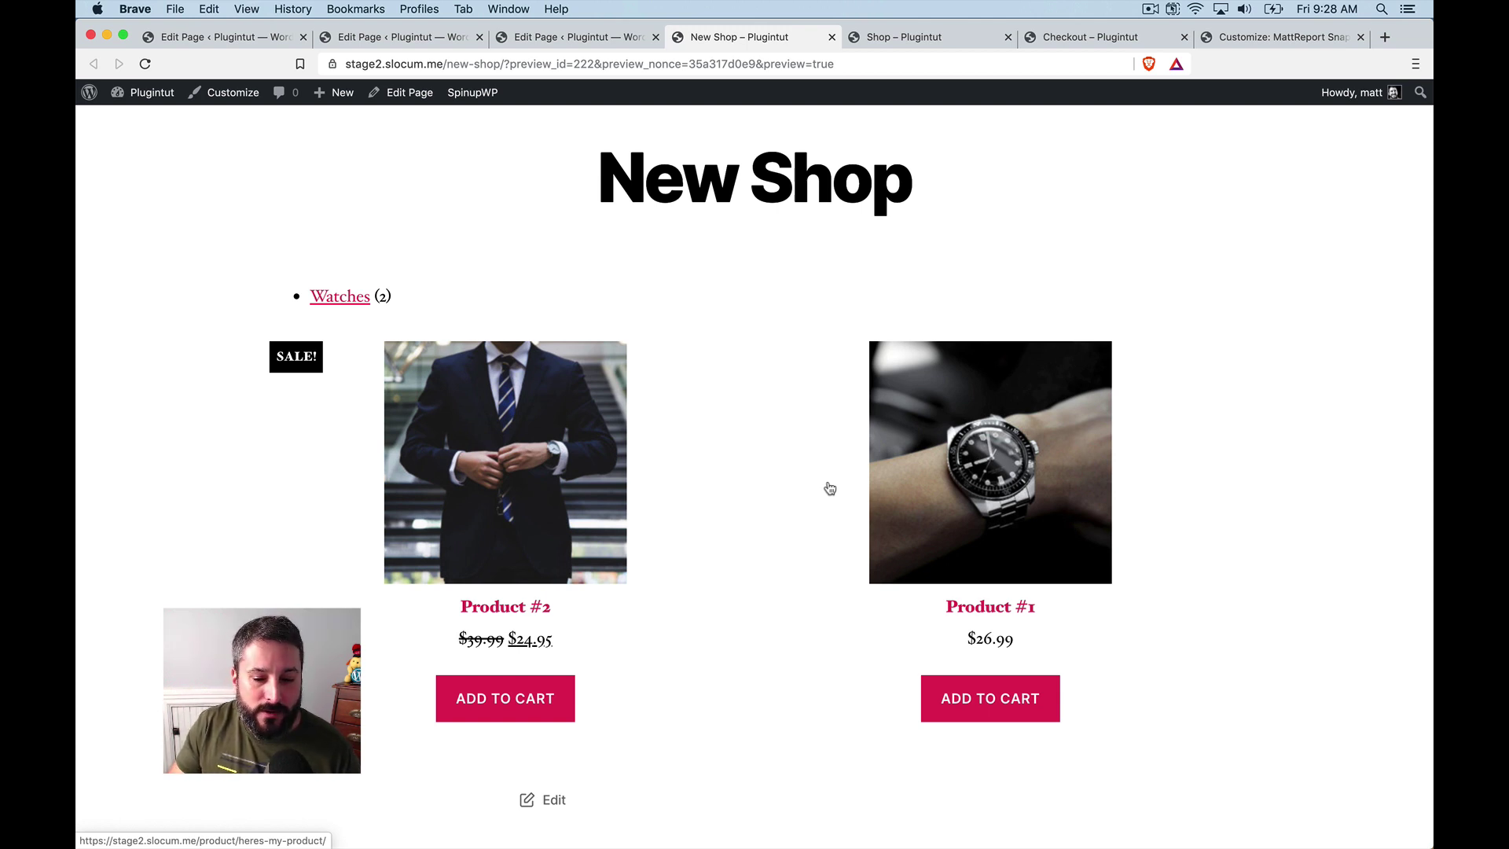
scroll(830, 489, "up", 3)
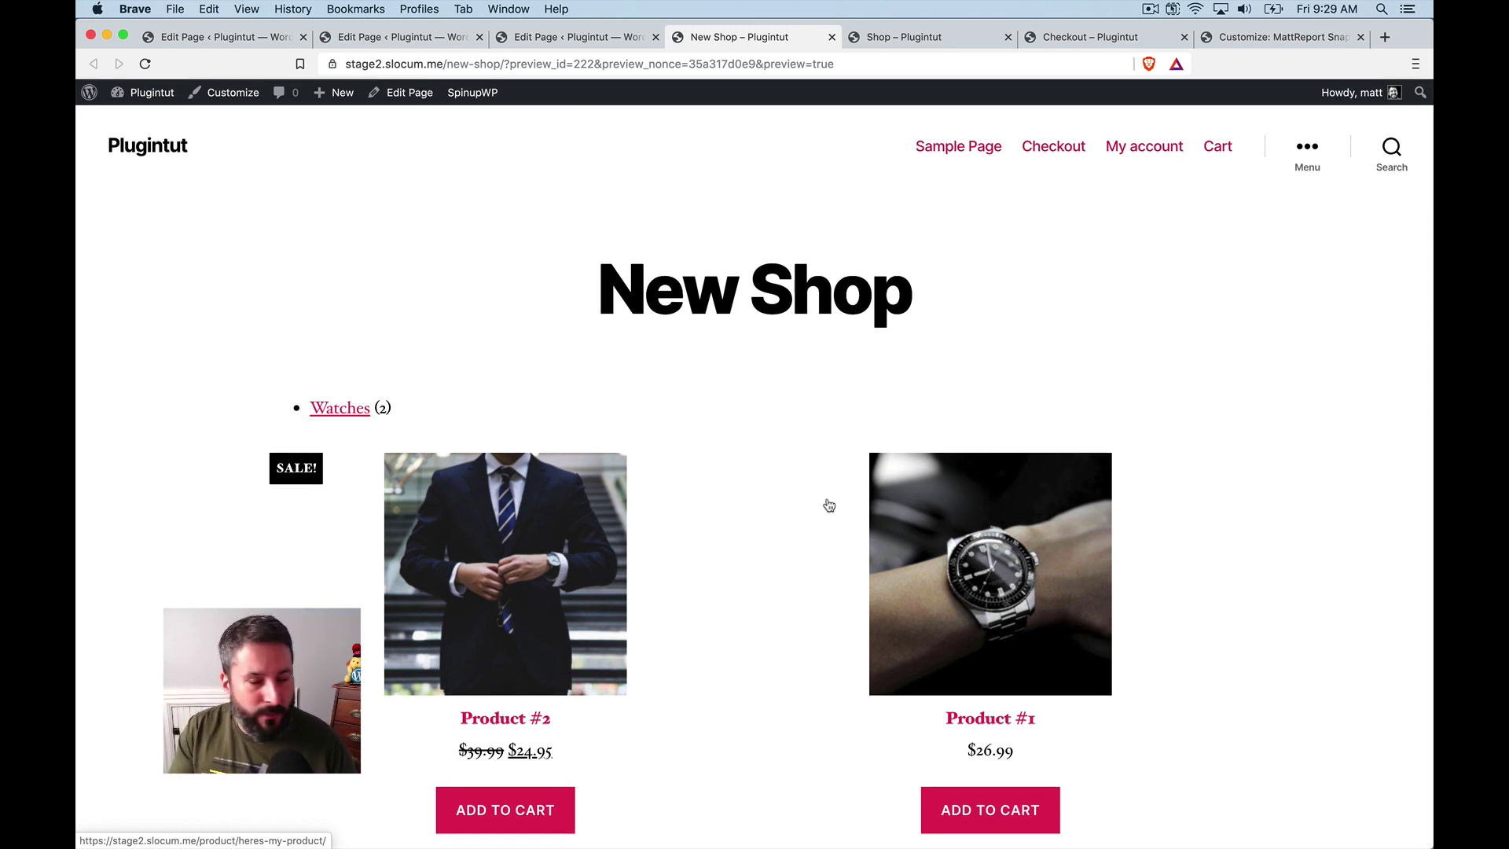
scroll(829, 505, "down", 6)
scroll(829, 503, "up", 2)
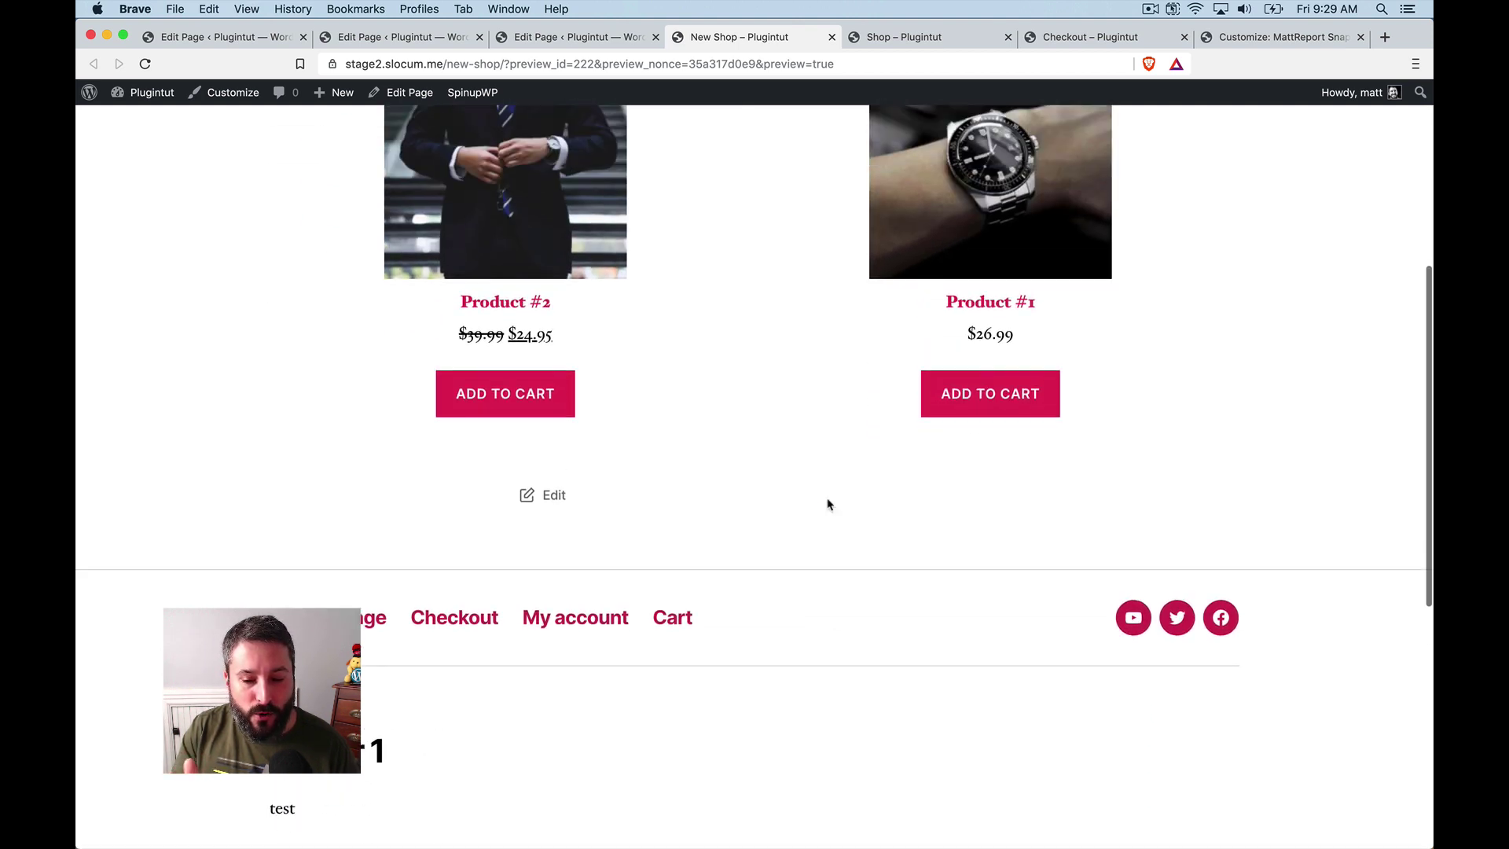
scroll(829, 501, "up", 3)
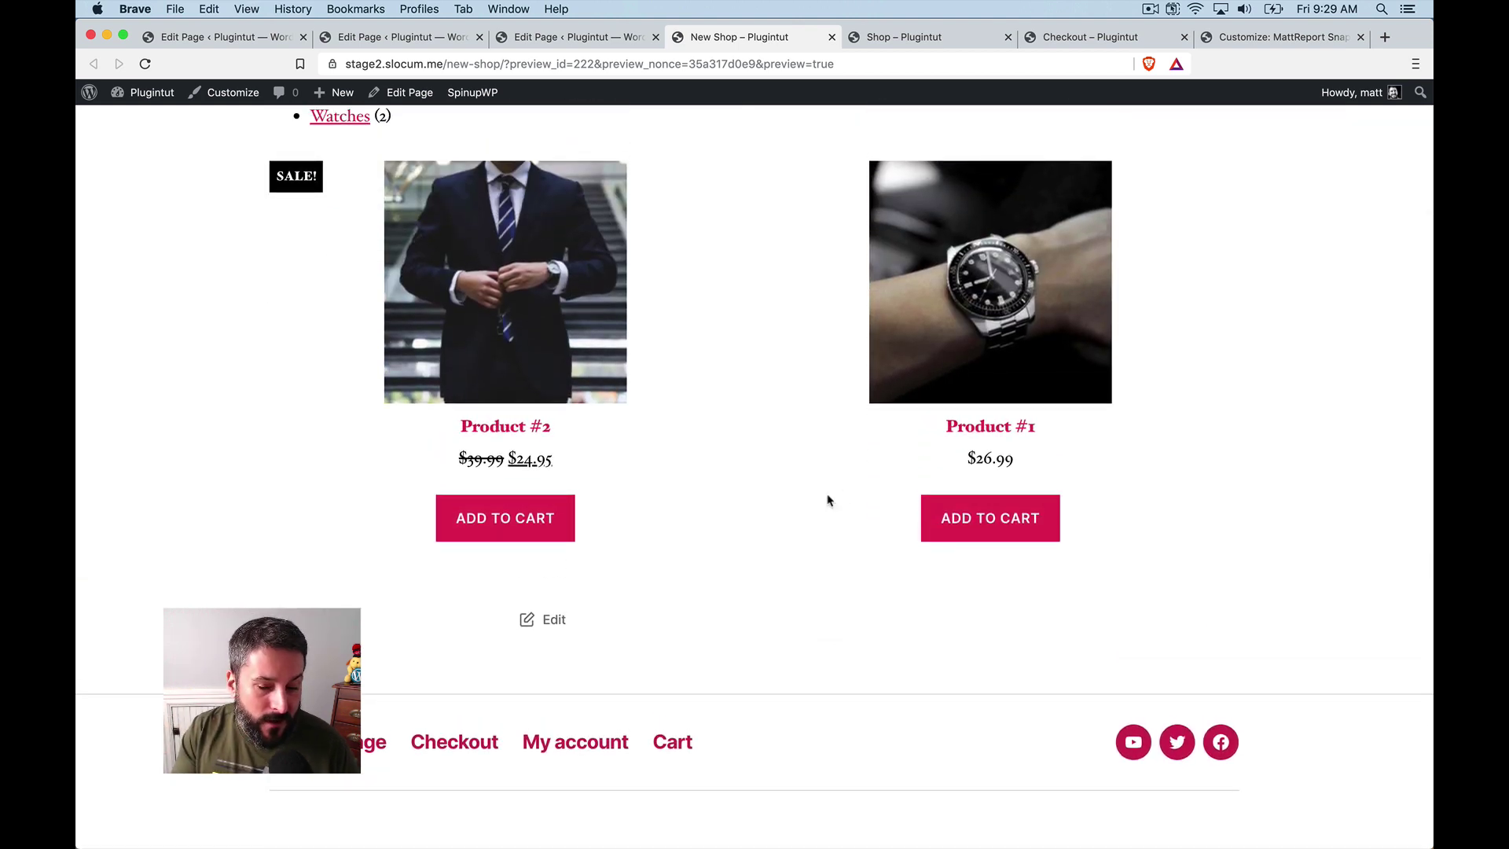
left_click(1046, 390)
scroll(1012, 501, "down", 4)
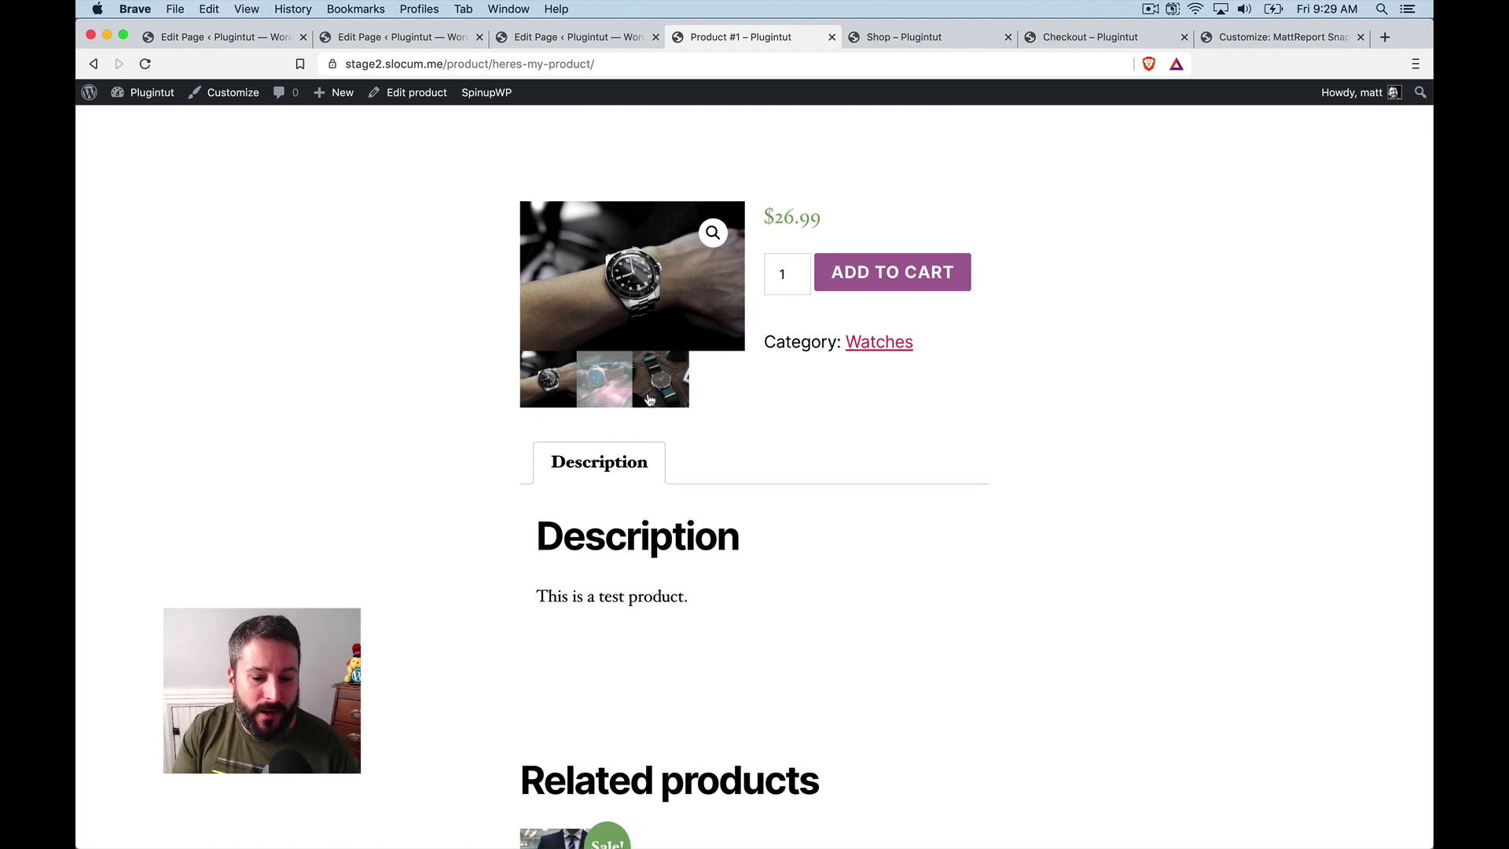
- Browse Product #1's second and third gallery photos, then return to the Shop page
left_click(616, 405)
left_click(662, 404)
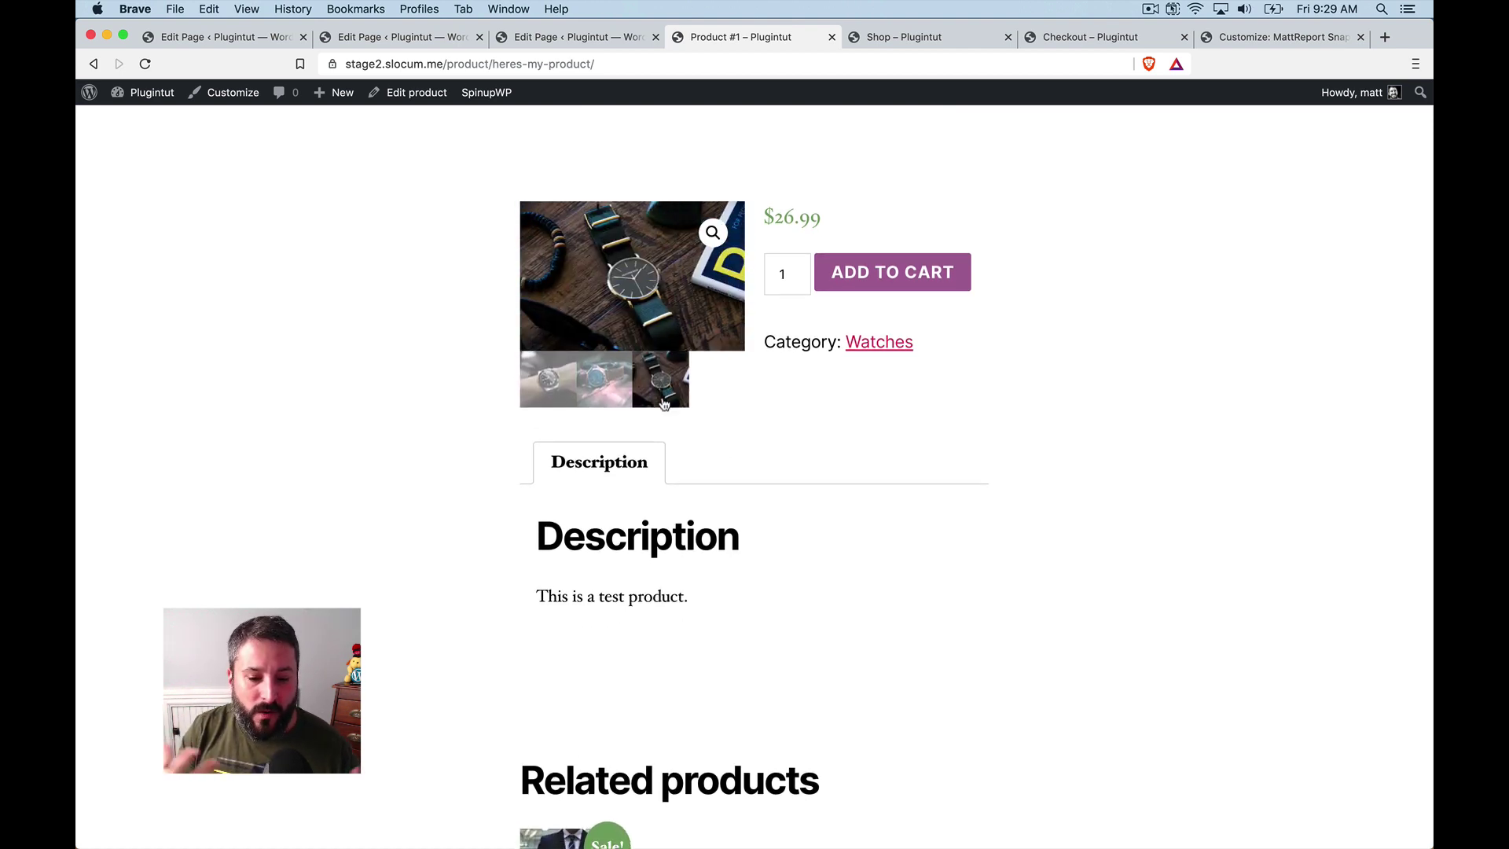
scroll(718, 418, "down", 12)
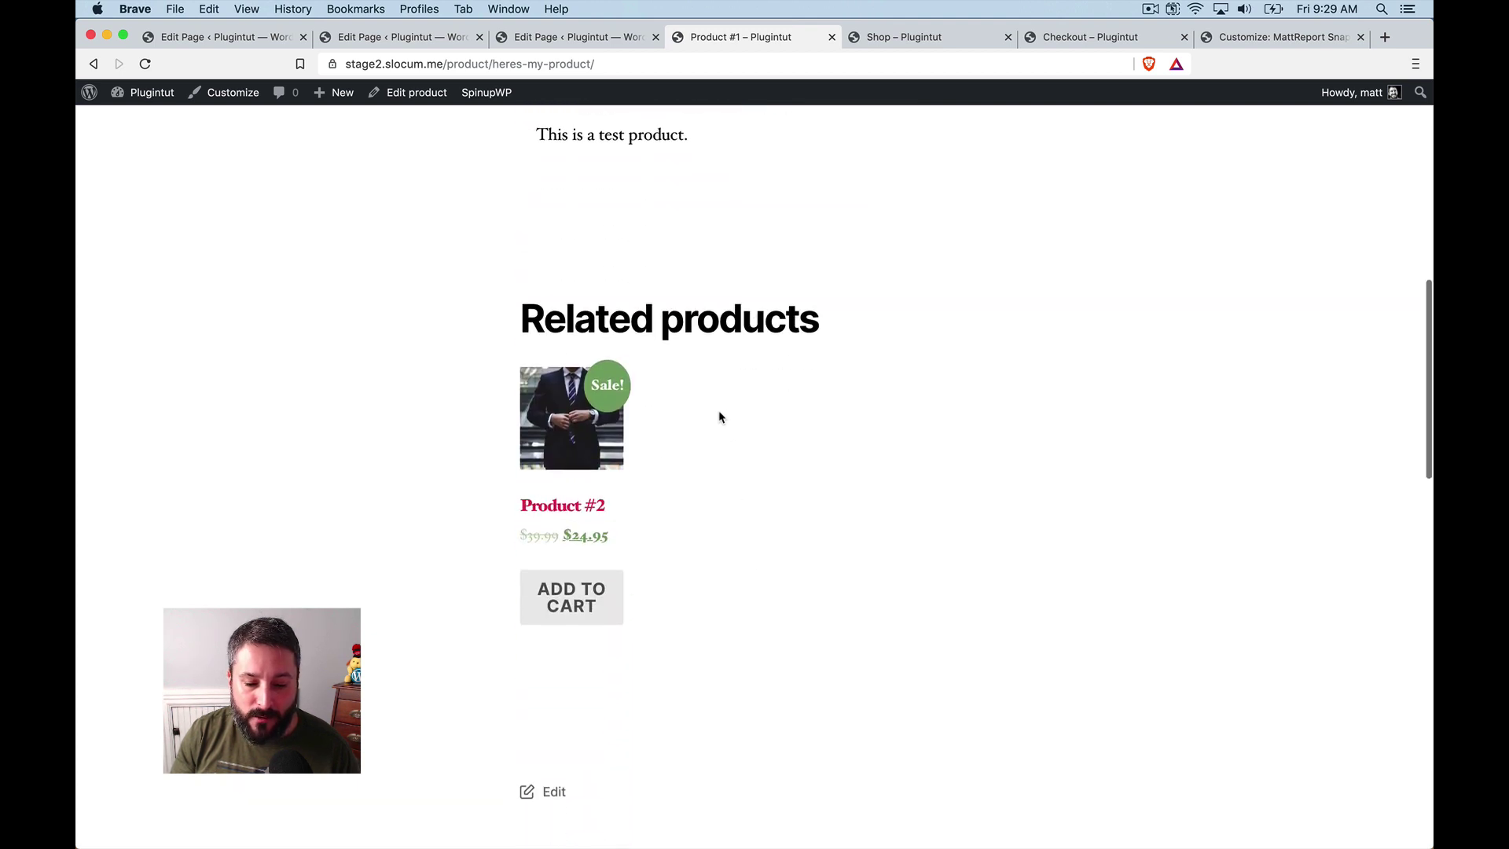
scroll(717, 417, "up", 10)
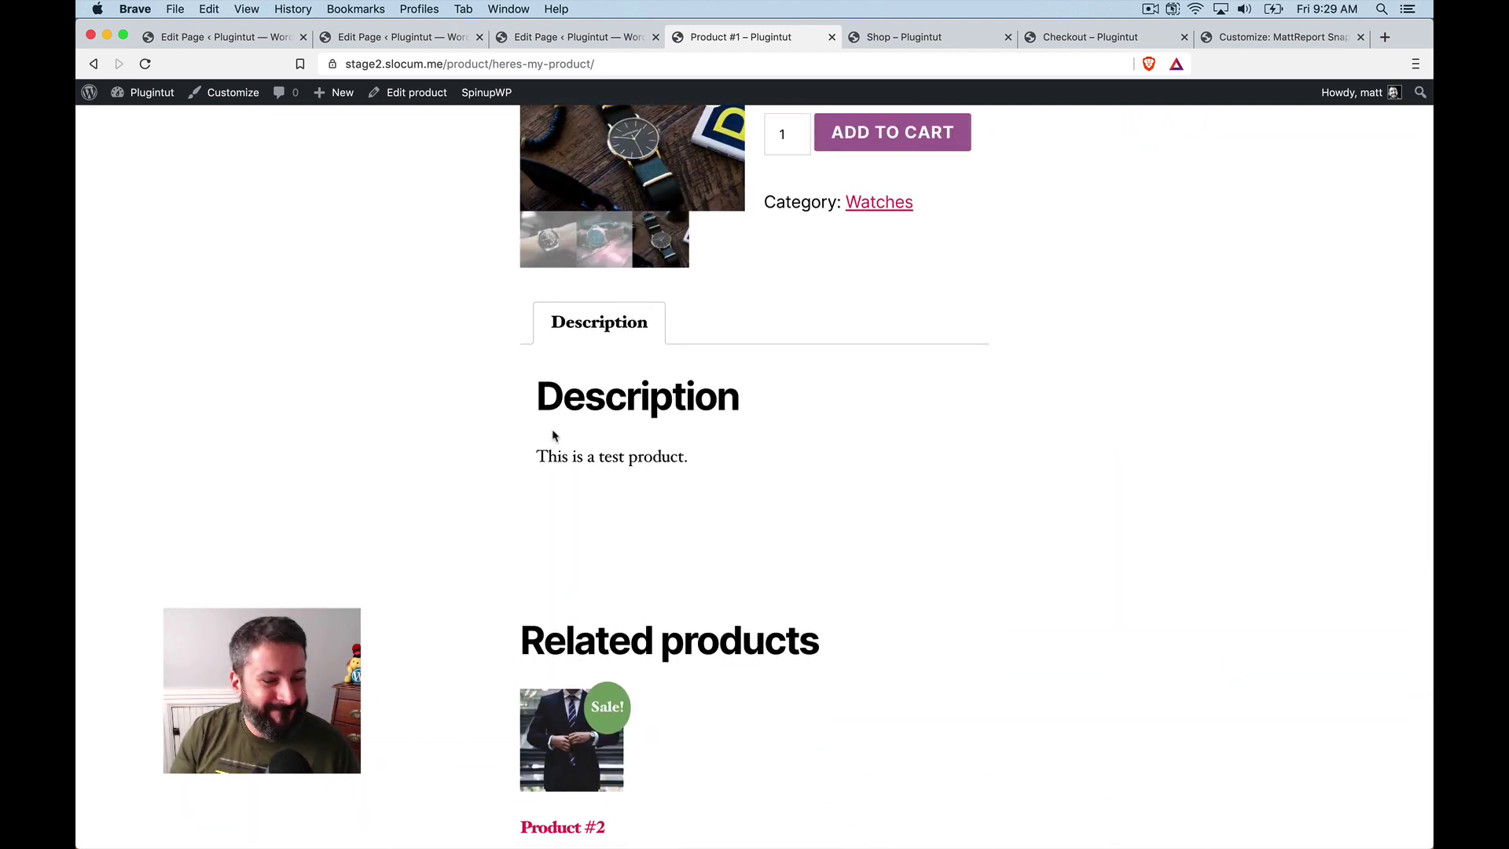
scroll(552, 435, "up", 6)
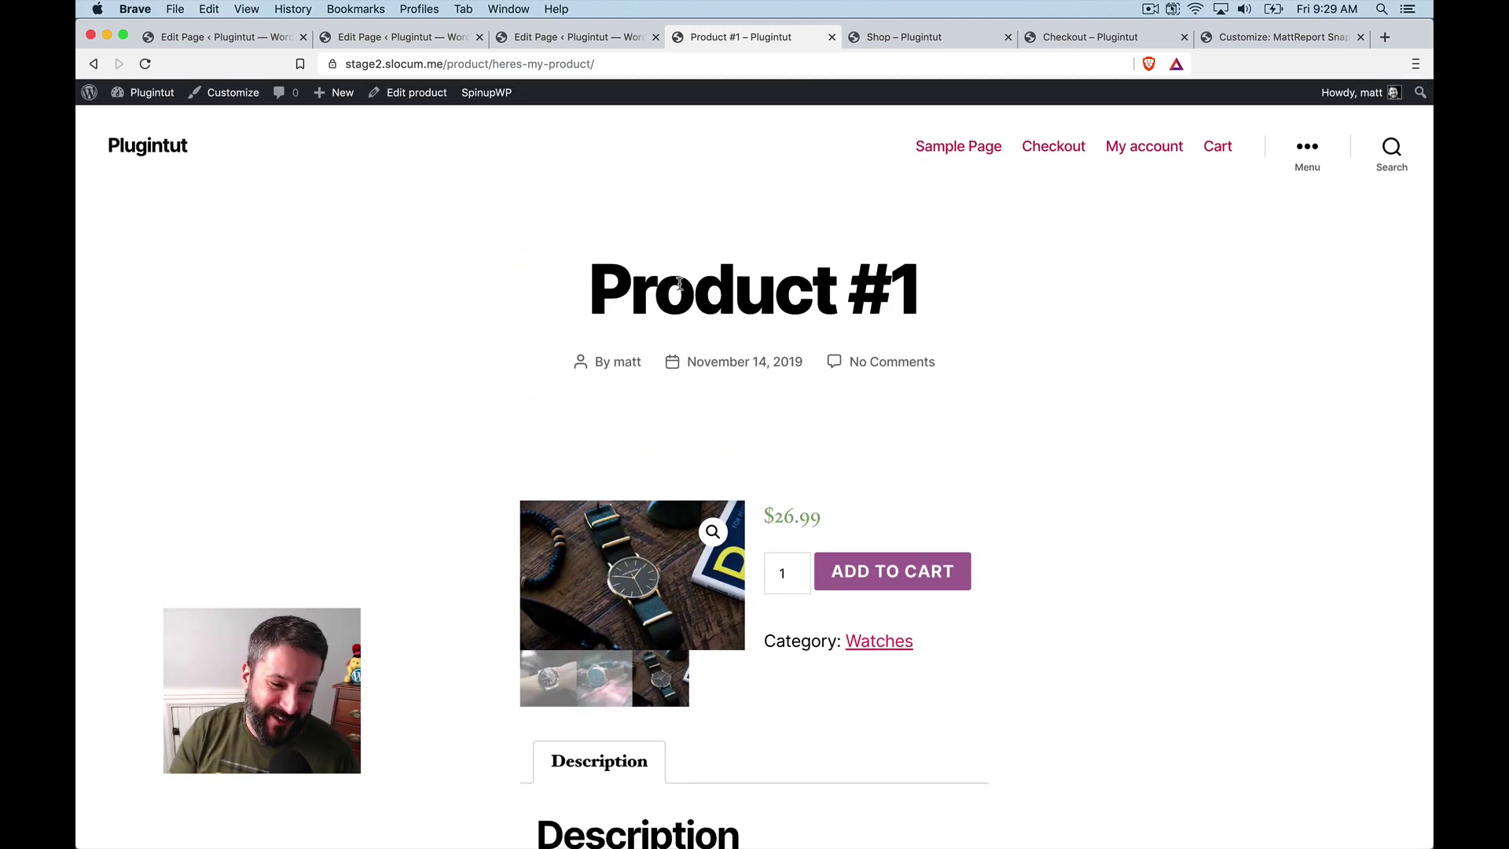
left_click(943, 34)
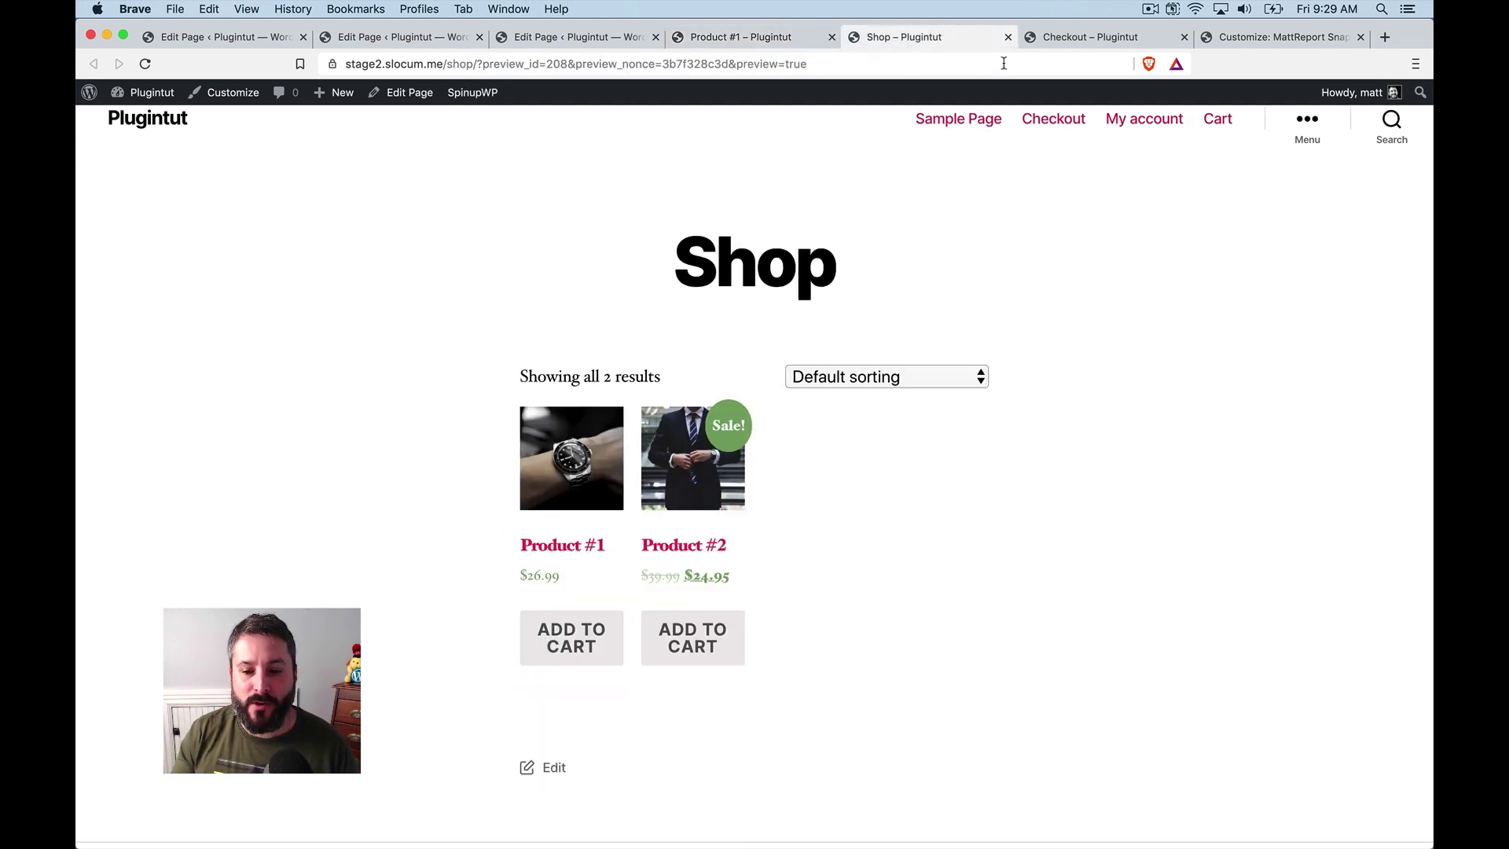
left_click(1237, 37)
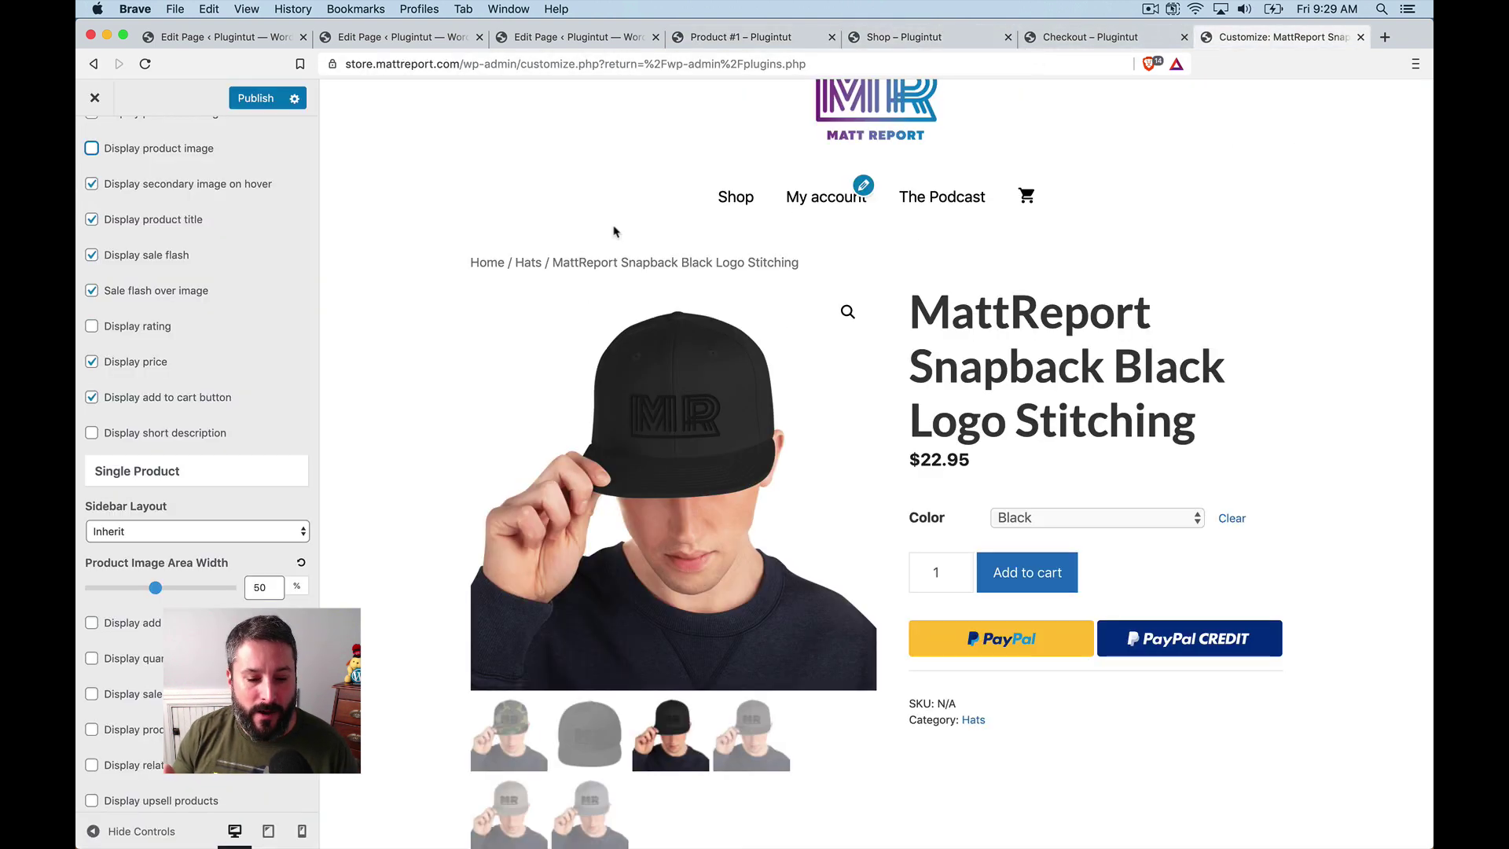
scroll(201, 397, "up", 2)
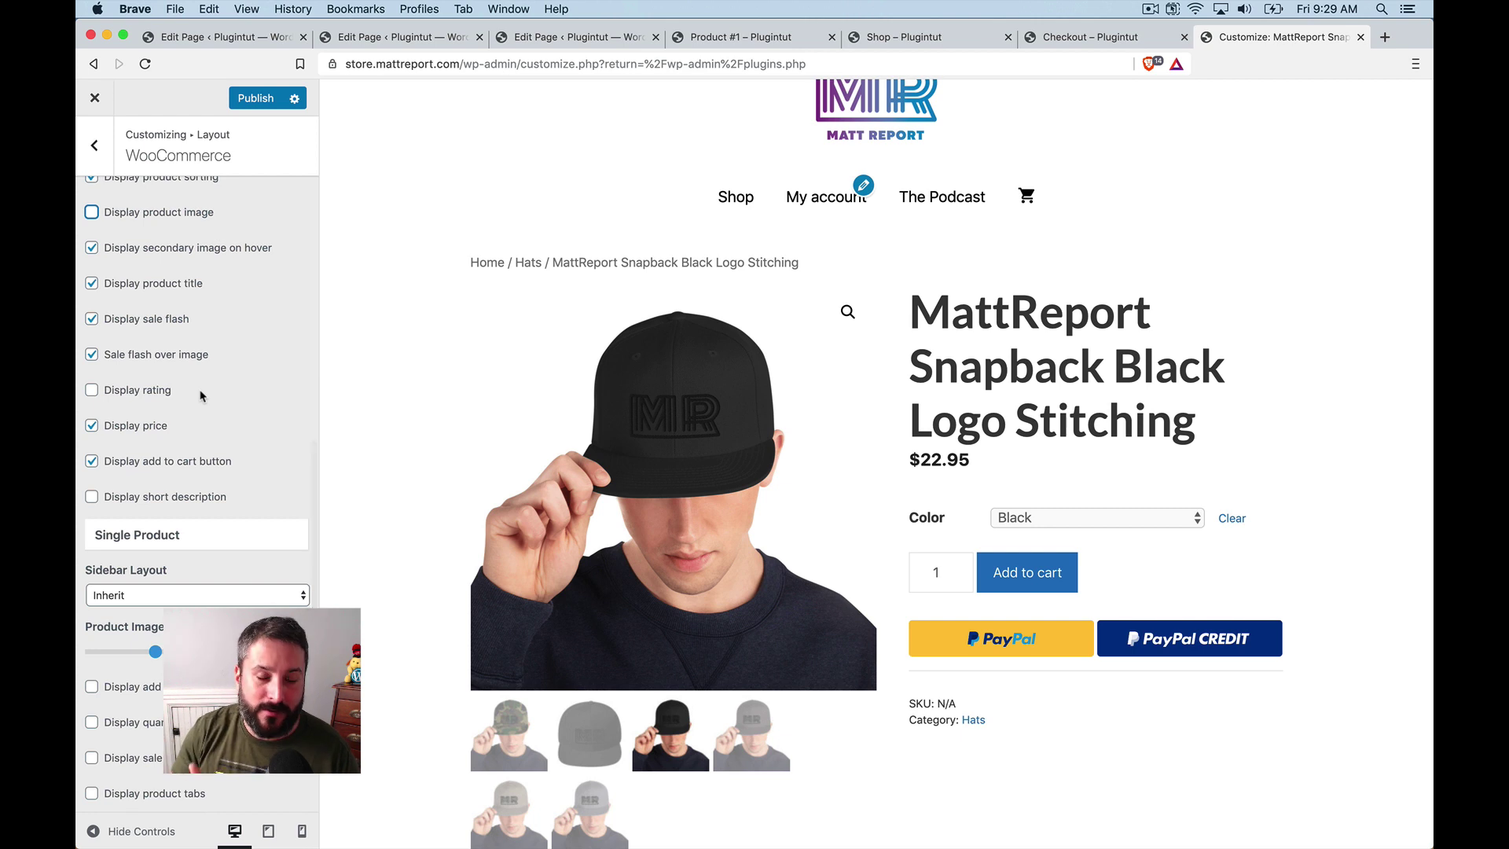